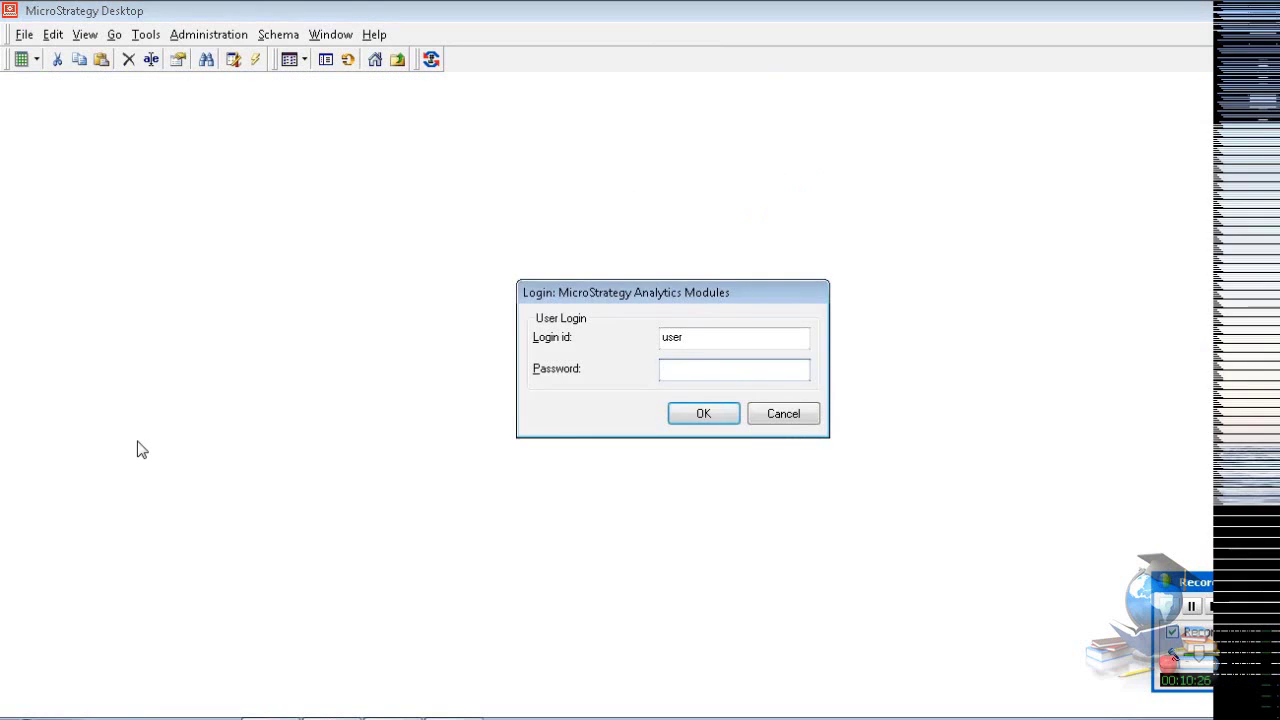
Log in to the MicroStrategy Analytics Modules project source with the filled-in login ID and a blank password, and dismiss the activation notice.
{"action": "left_click", "coordinate": [704, 415]}
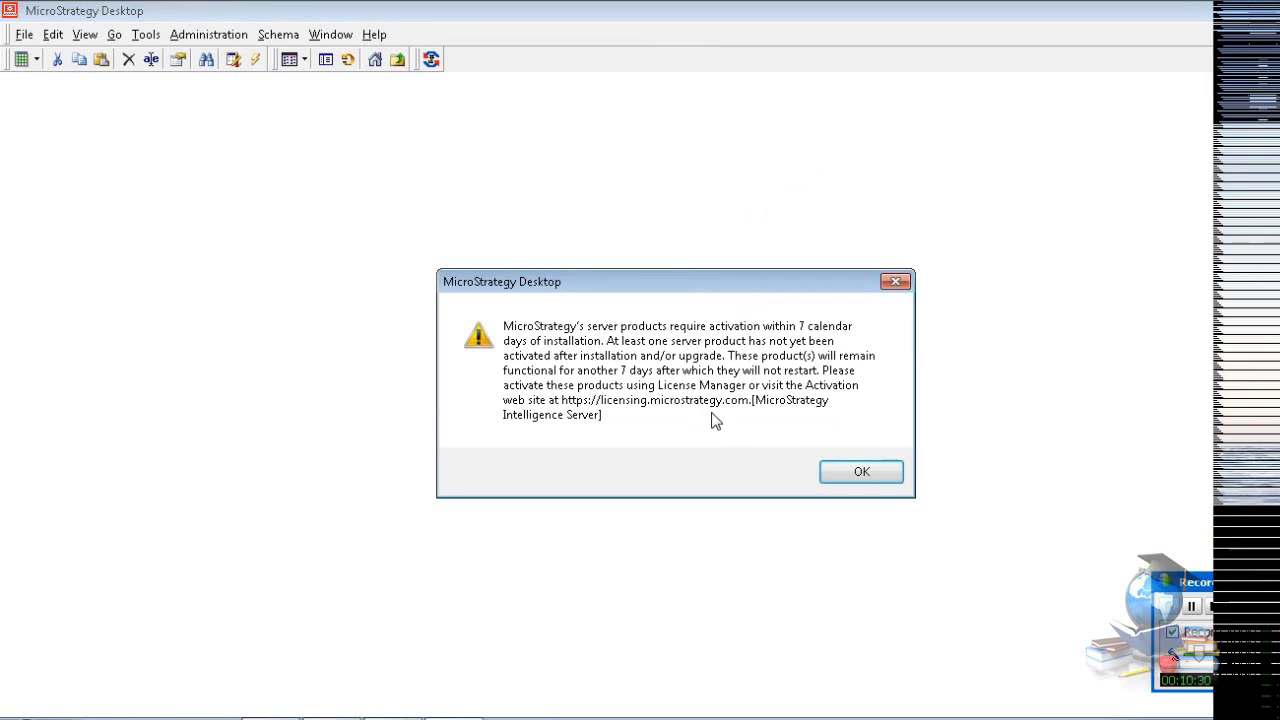
{"action": "left_click", "coordinate": [861, 474]}
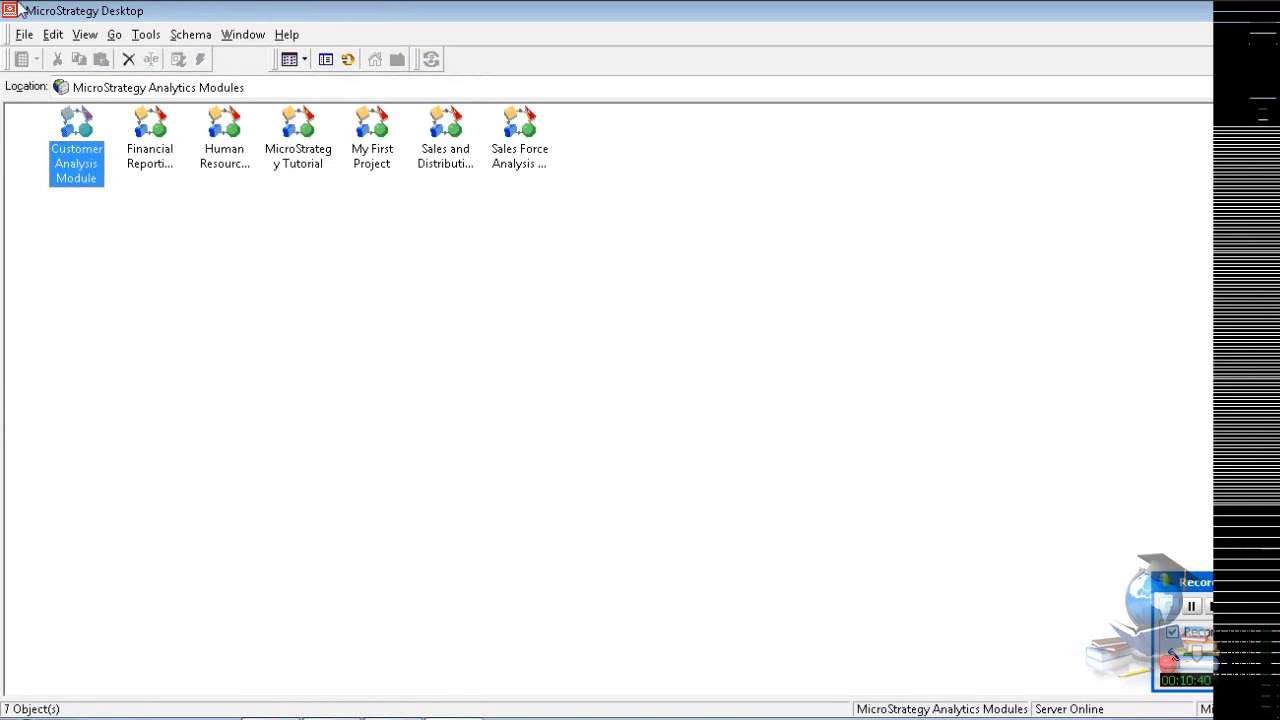
{"action": "left_click", "coordinate": [23, 38]}
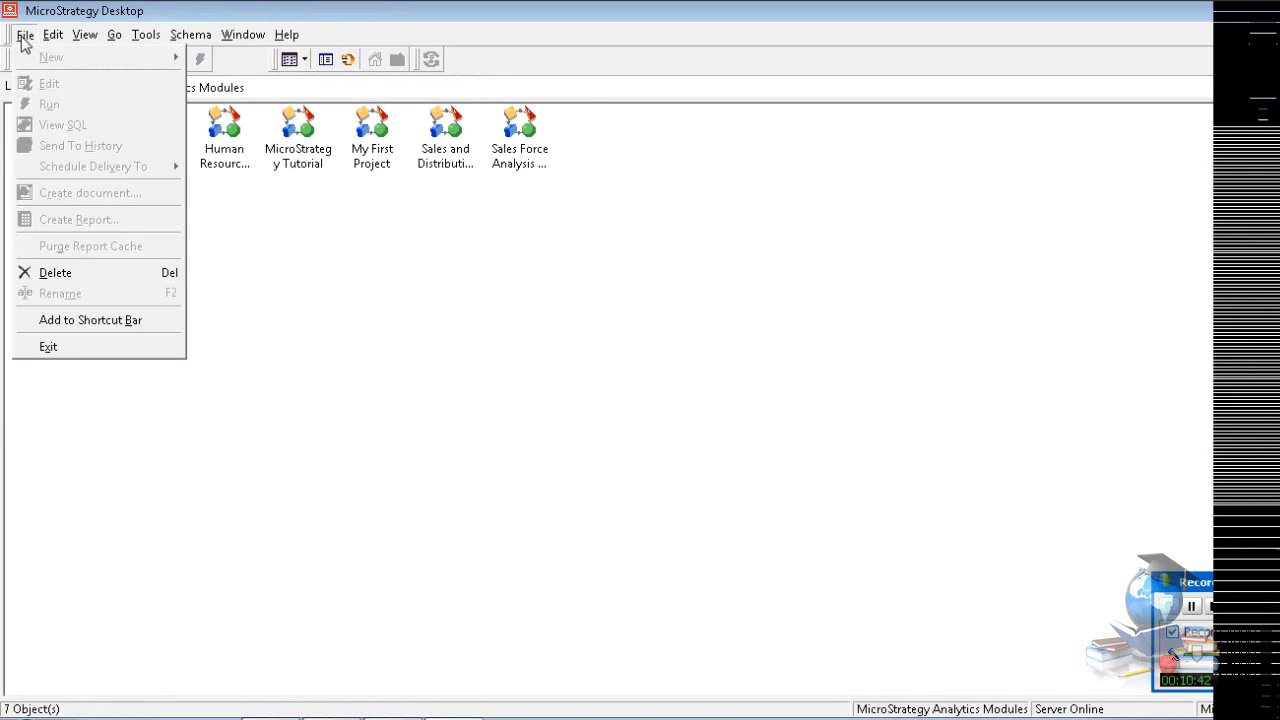
{"action": "left_click", "coordinate": [422, 369]}
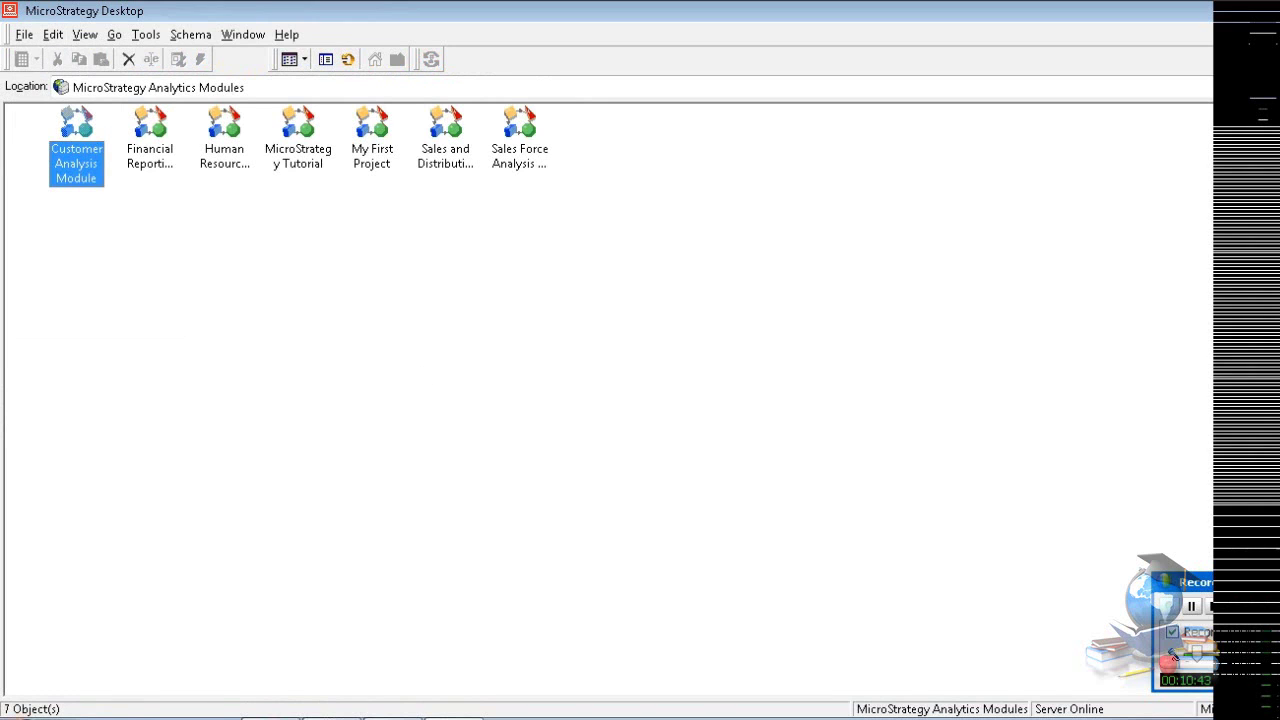
Open License Manager from the MicroStrategy program group.
{"action": "key", "text": "super"}
{"action": "left_click", "coordinate": [132, 648]}
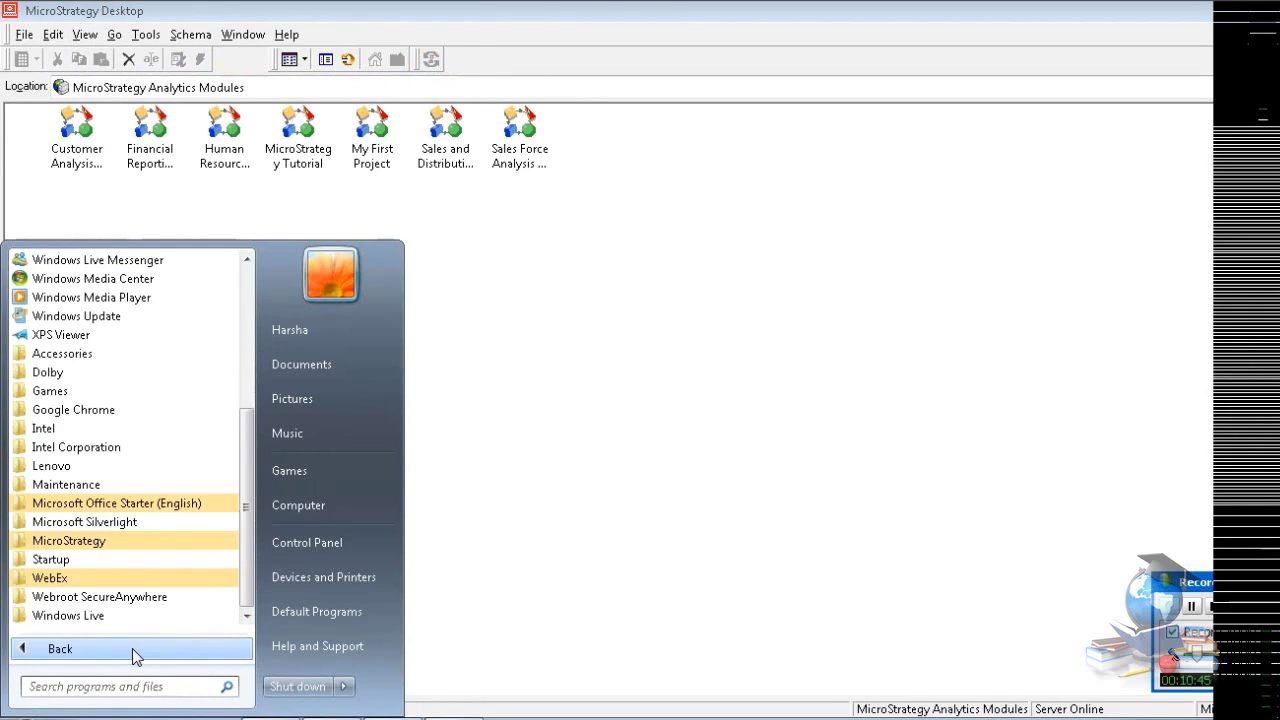
{"action": "left_click", "coordinate": [170, 541]}
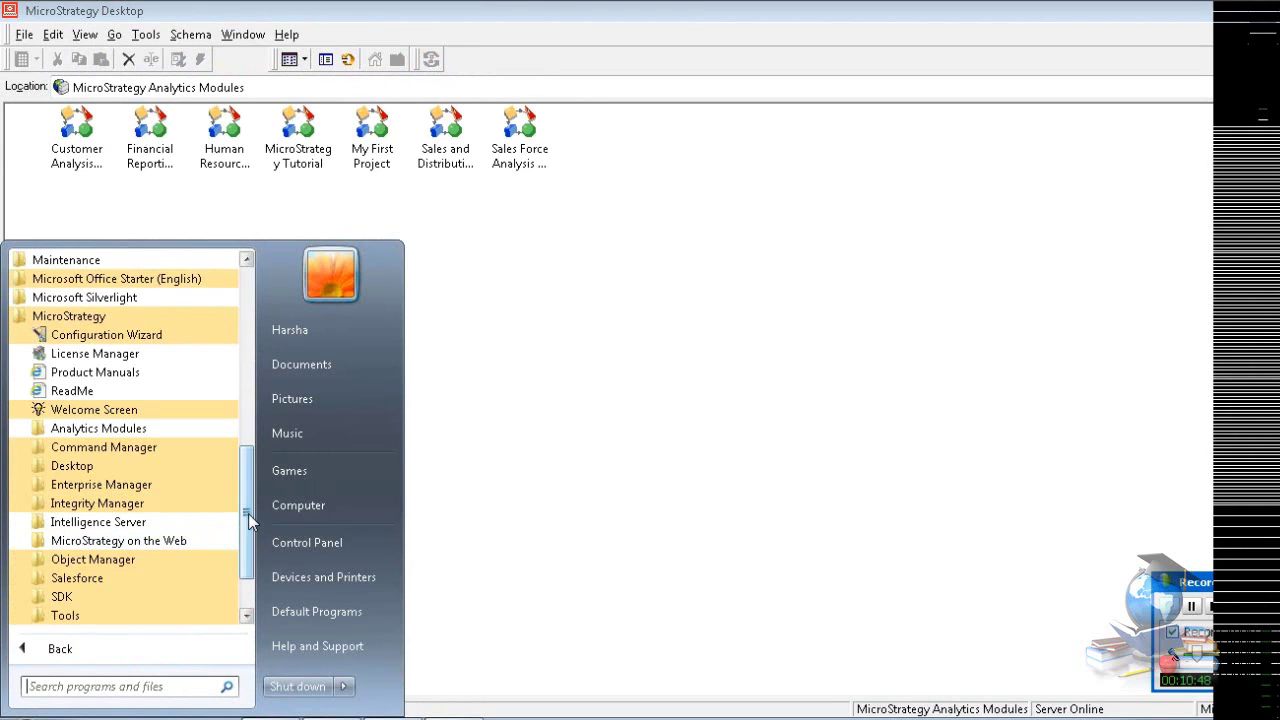
{"action": "scroll", "coordinate": [247, 507], "scroll_direction": "down", "scroll_amount": 2}
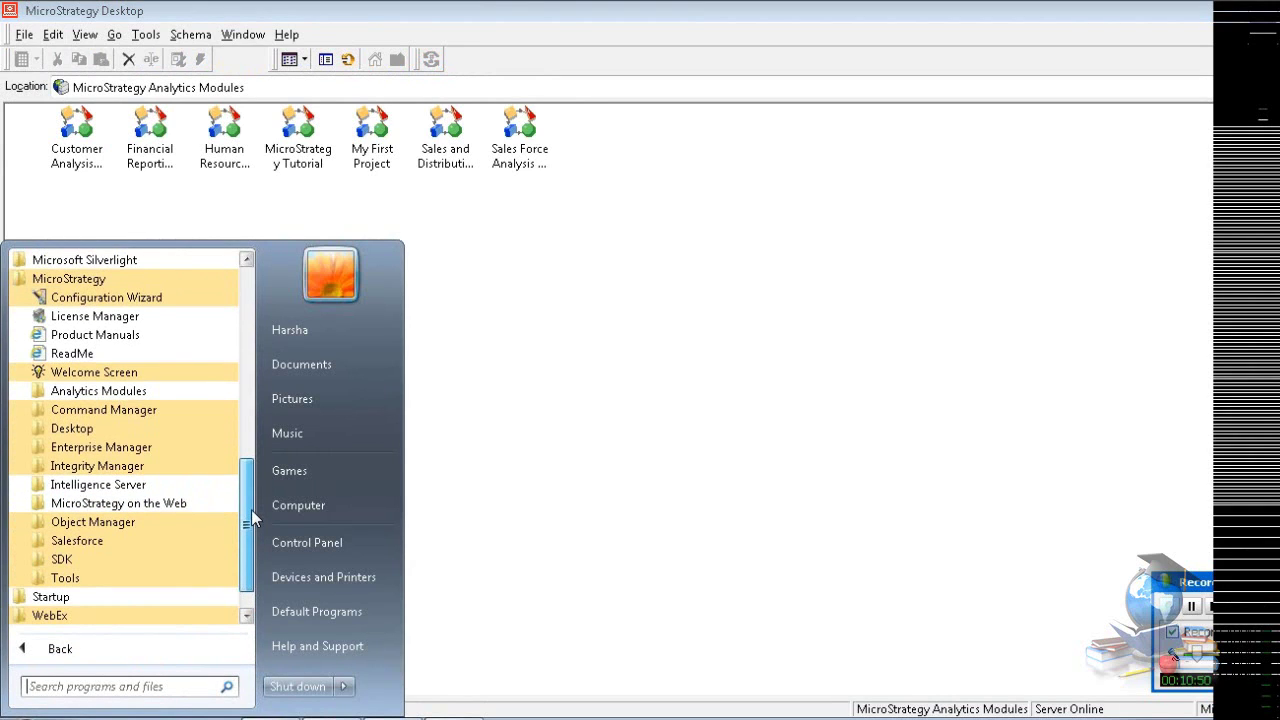
{"action": "left_click", "coordinate": [112, 318]}
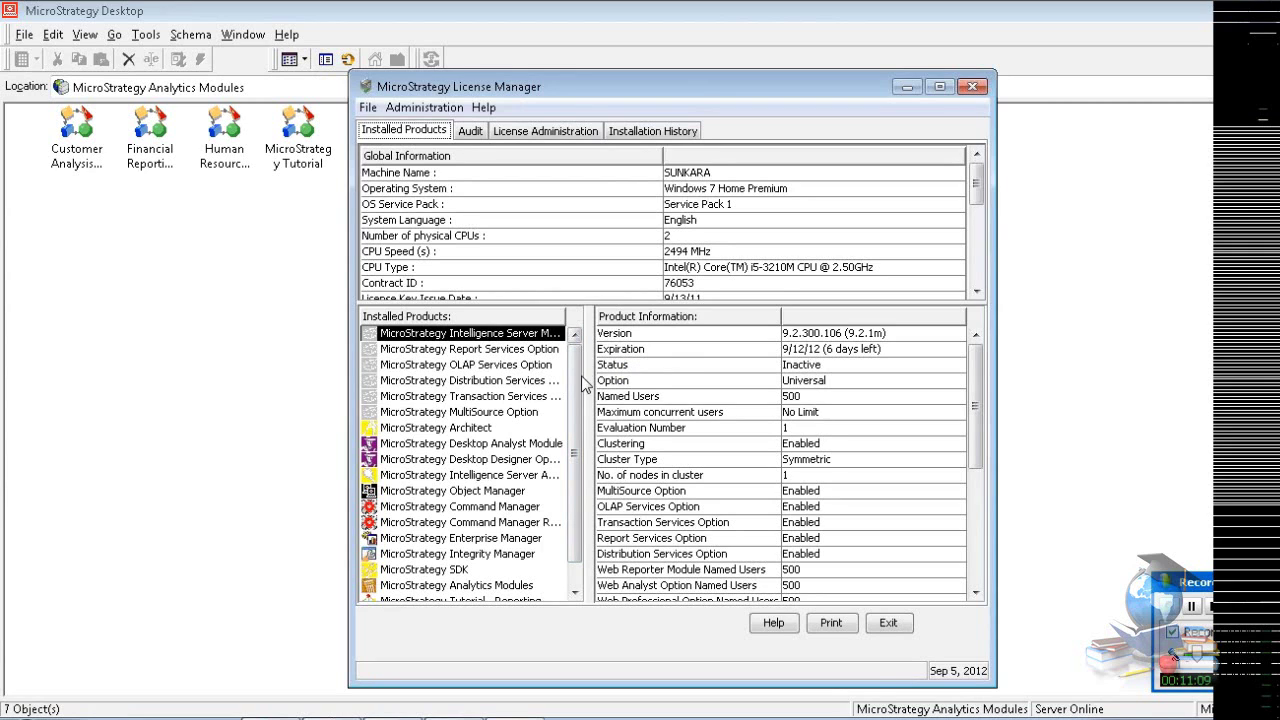
Review the installed products and their product information, and view the license audit page.
{"action": "scroll", "coordinate": [584, 372], "scroll_direction": "down", "scroll_amount": 1}
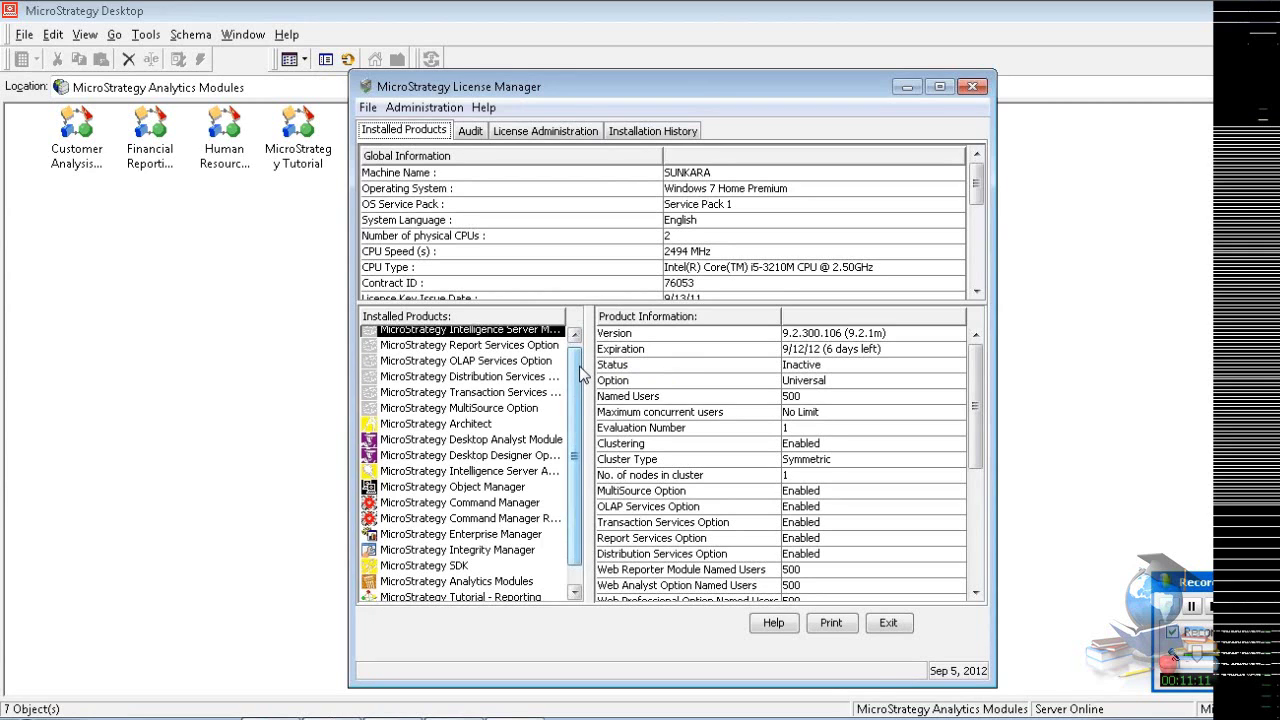
{"action": "scroll", "coordinate": [584, 372], "scroll_direction": "down", "scroll_amount": 1}
{"action": "scroll", "coordinate": [584, 372], "scroll_direction": "up", "scroll_amount": 2}
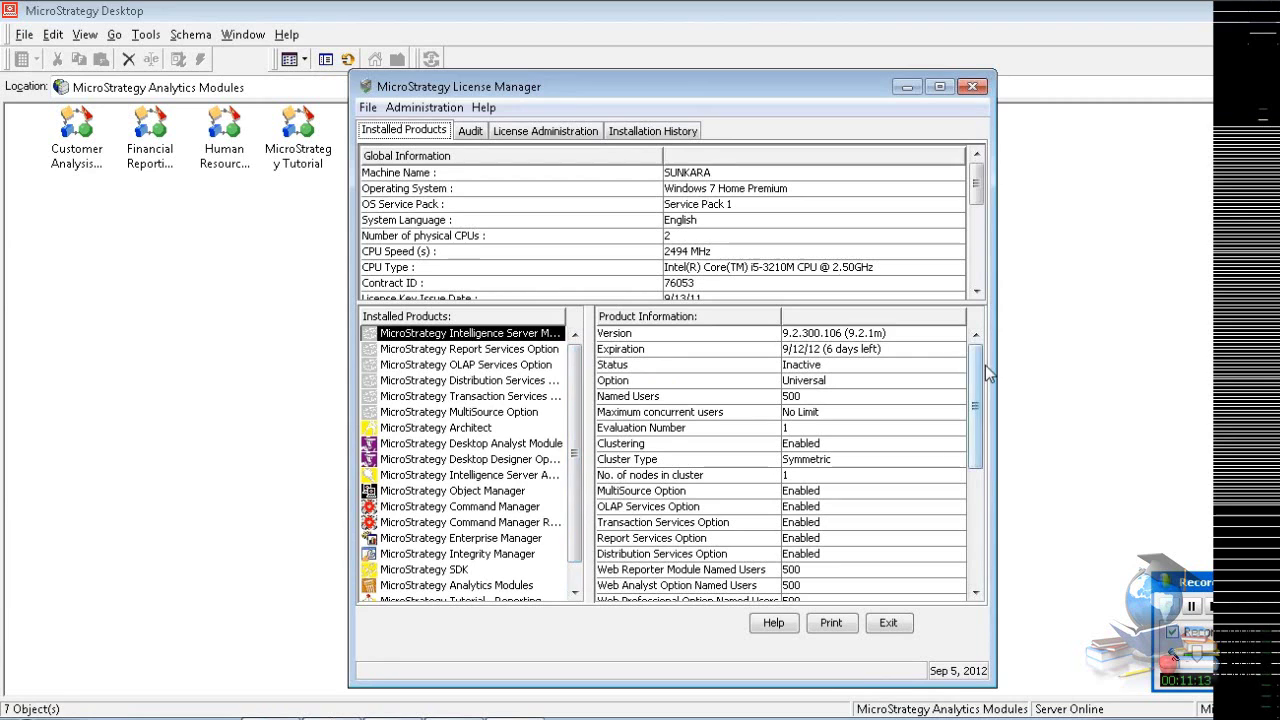
{"action": "mouse_move", "coordinate": [985, 365]}
{"action": "left_mouse_down"}
{"action": "mouse_move", "coordinate": [978, 465]}
{"action": "mouse_move", "coordinate": [977, 360]}
{"action": "left_mouse_up"}
{"action": "left_click", "coordinate": [473, 131]}
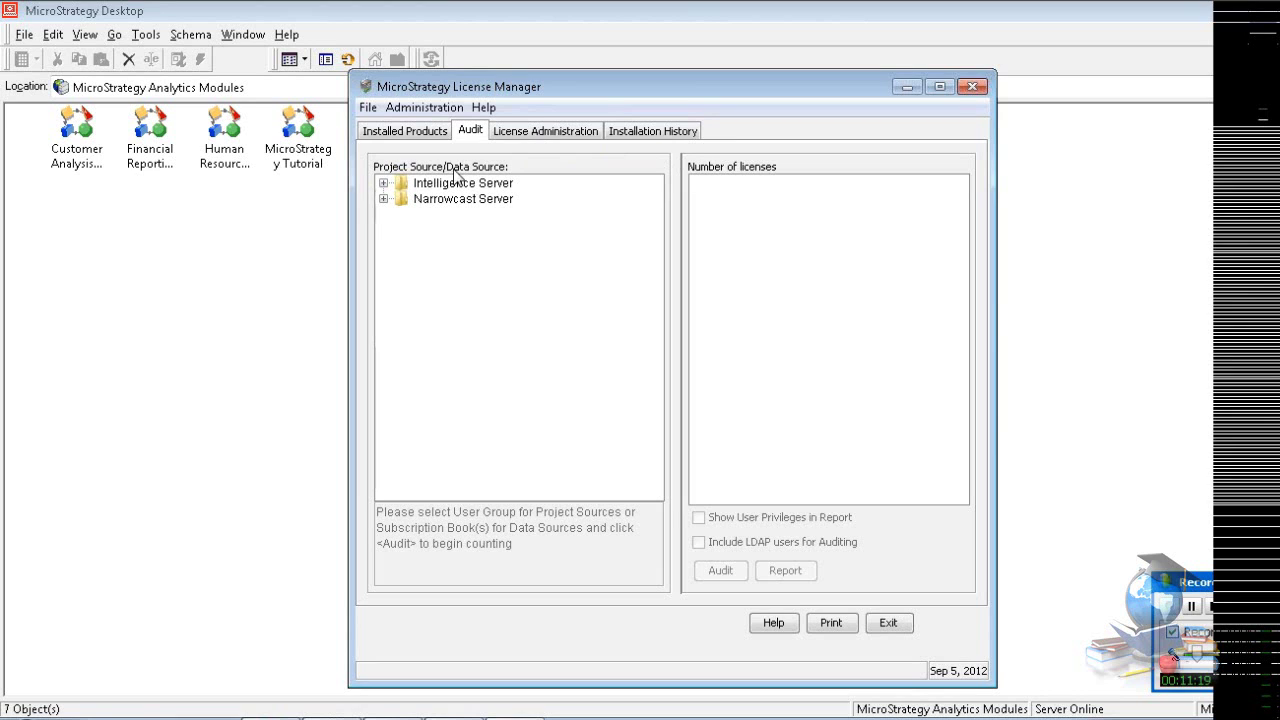
Start activating the server installation by generating an activation file, set its use to Development, and continue to the installer's information.
{"action": "left_click", "coordinate": [555, 134]}
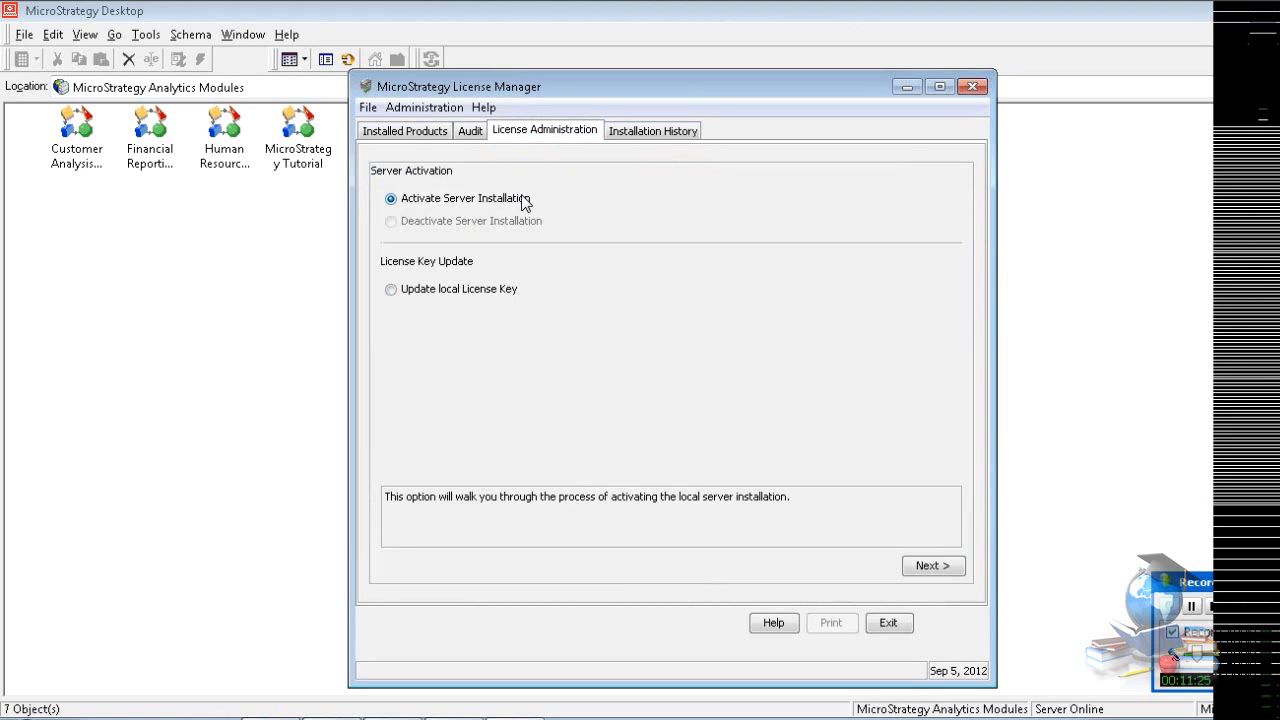
{"action": "left_click", "coordinate": [946, 575]}
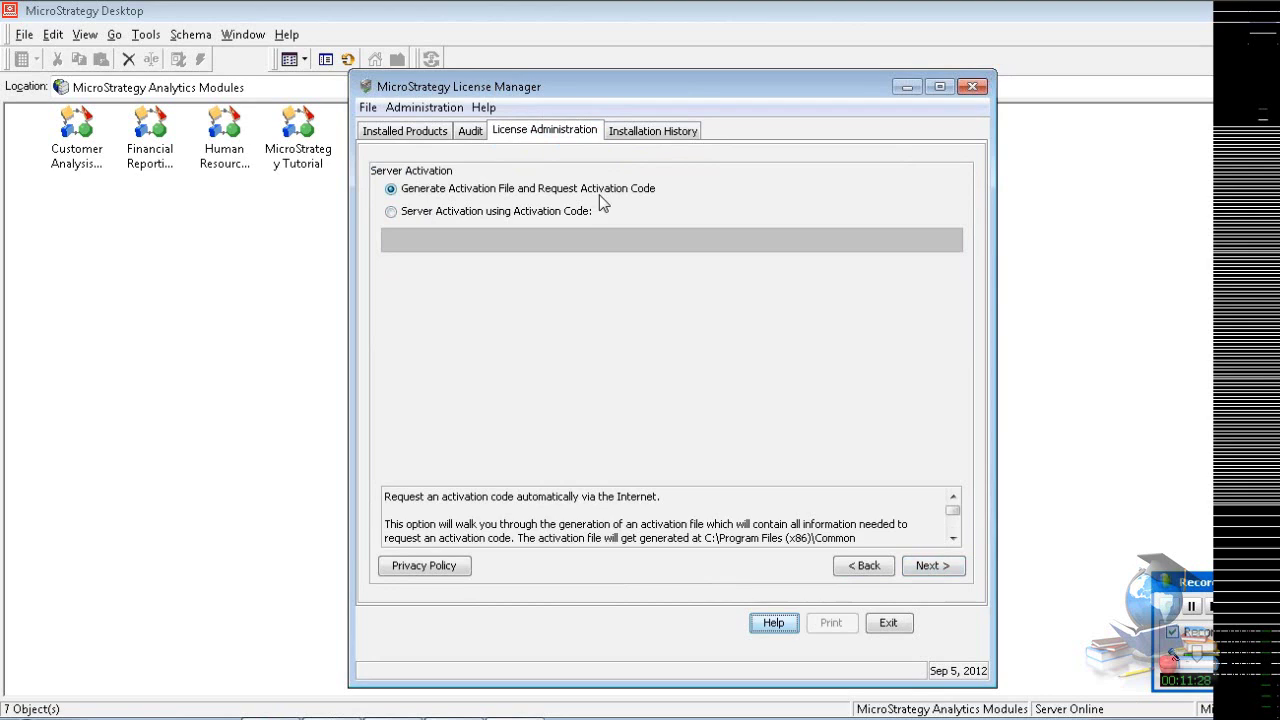
{"action": "left_click", "coordinate": [922, 566]}
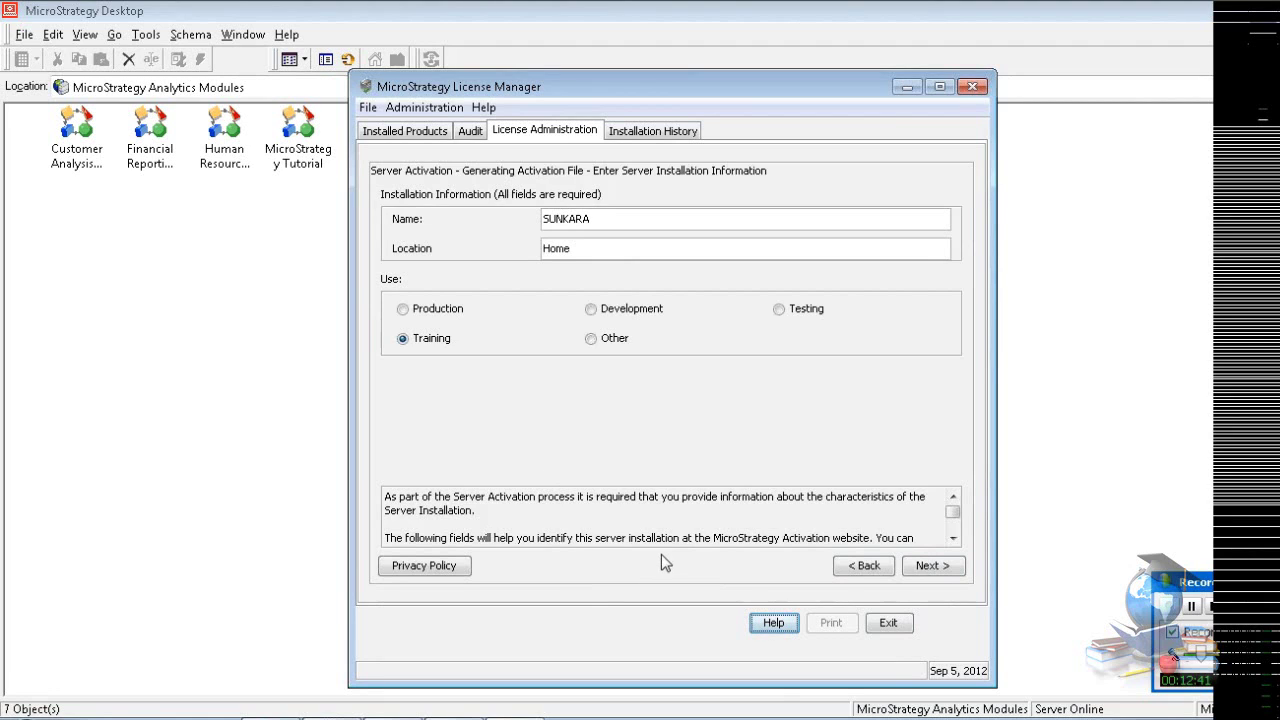
{"action": "left_click", "coordinate": [590, 309]}
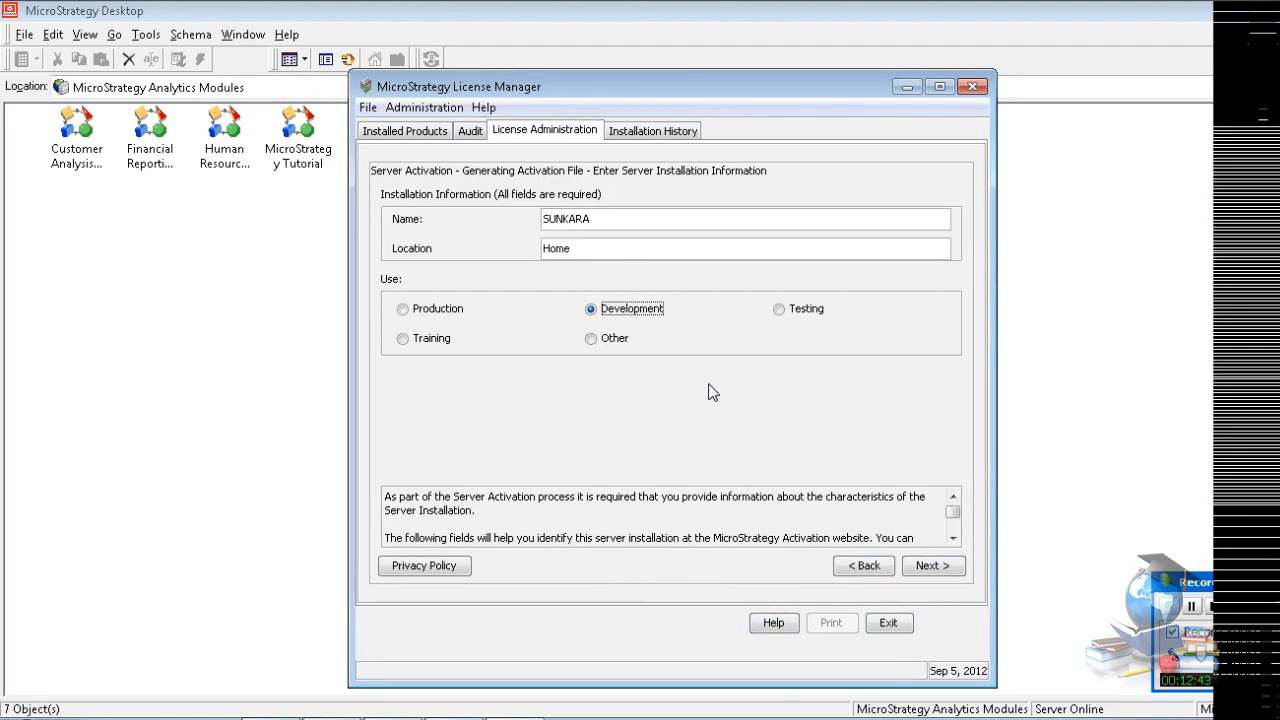
{"action": "left_click", "coordinate": [930, 566]}
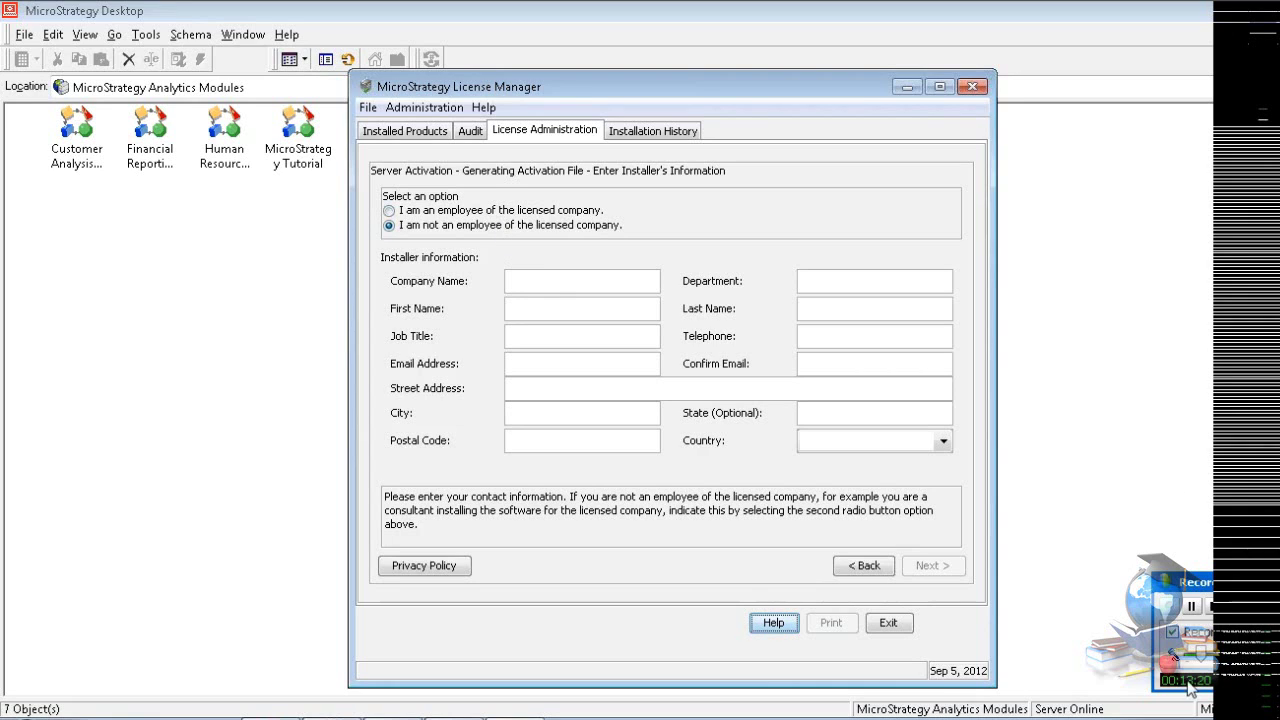
{"action": "left_click", "coordinate": [1222, 695]}
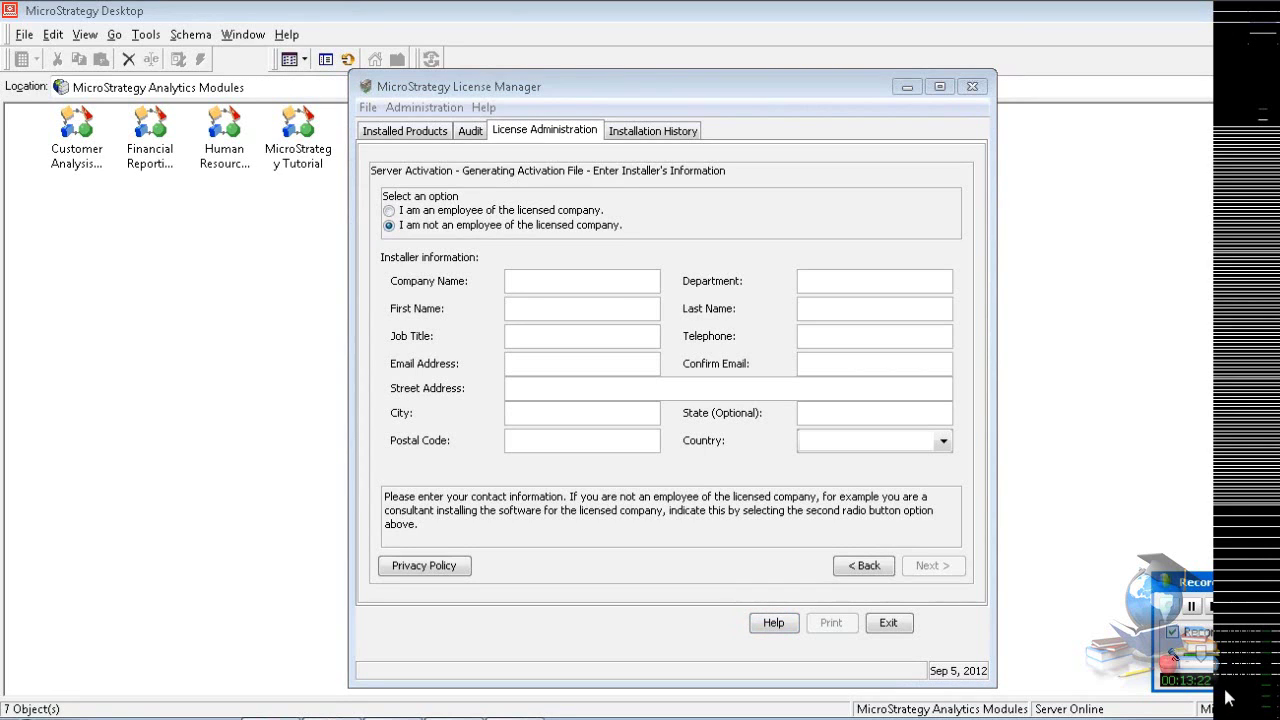
{"action": "left_click", "coordinate": [1212, 607]}
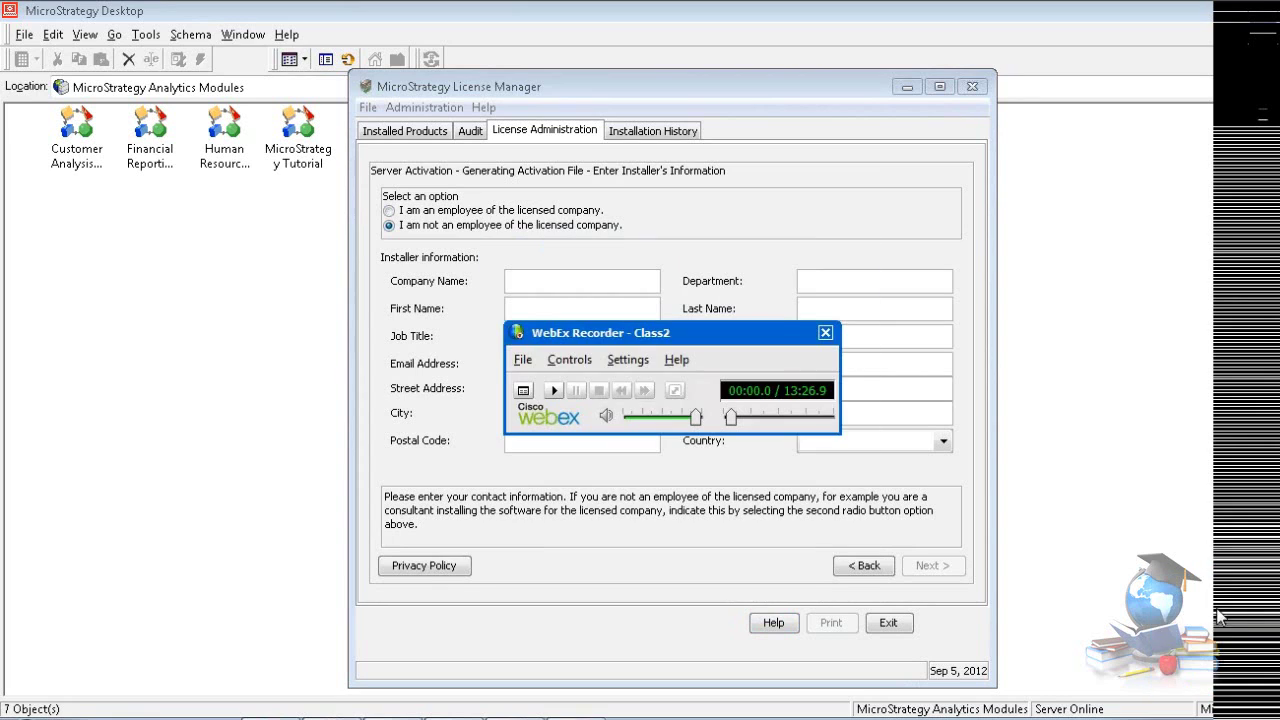
{"action": "left_click", "coordinate": [522, 360]}
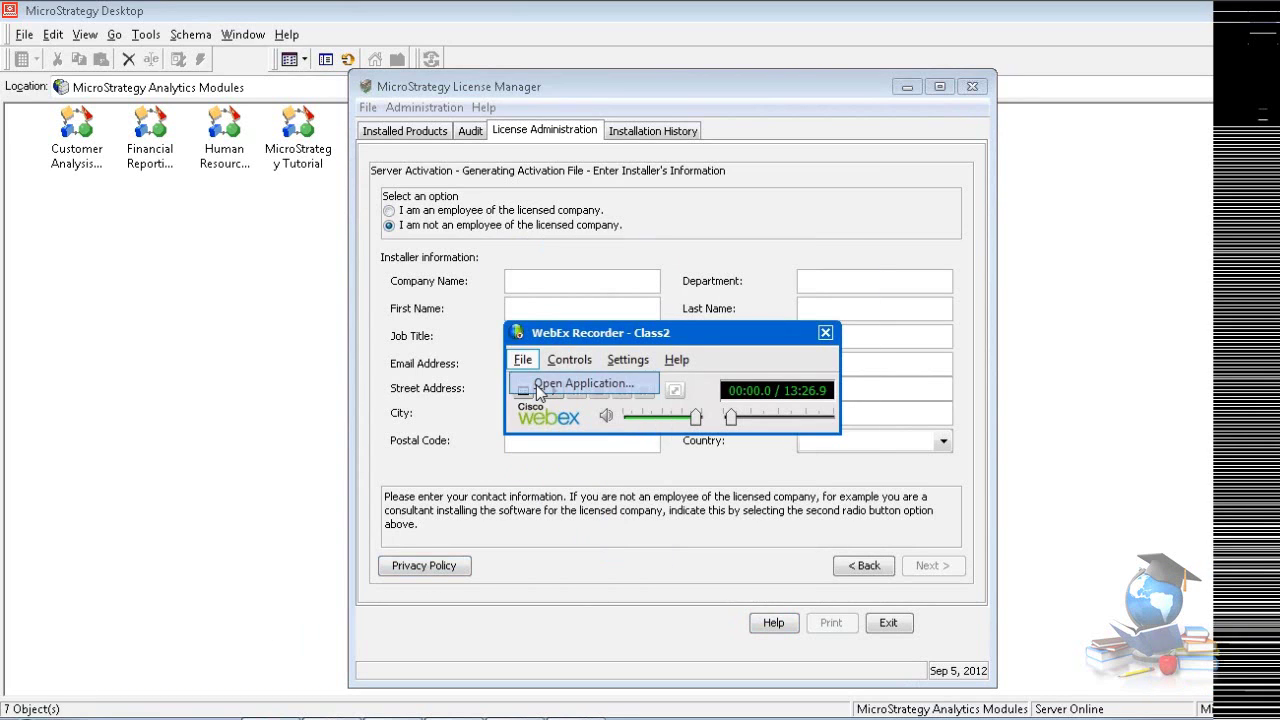
{"action": "left_click", "coordinate": [540, 384]}
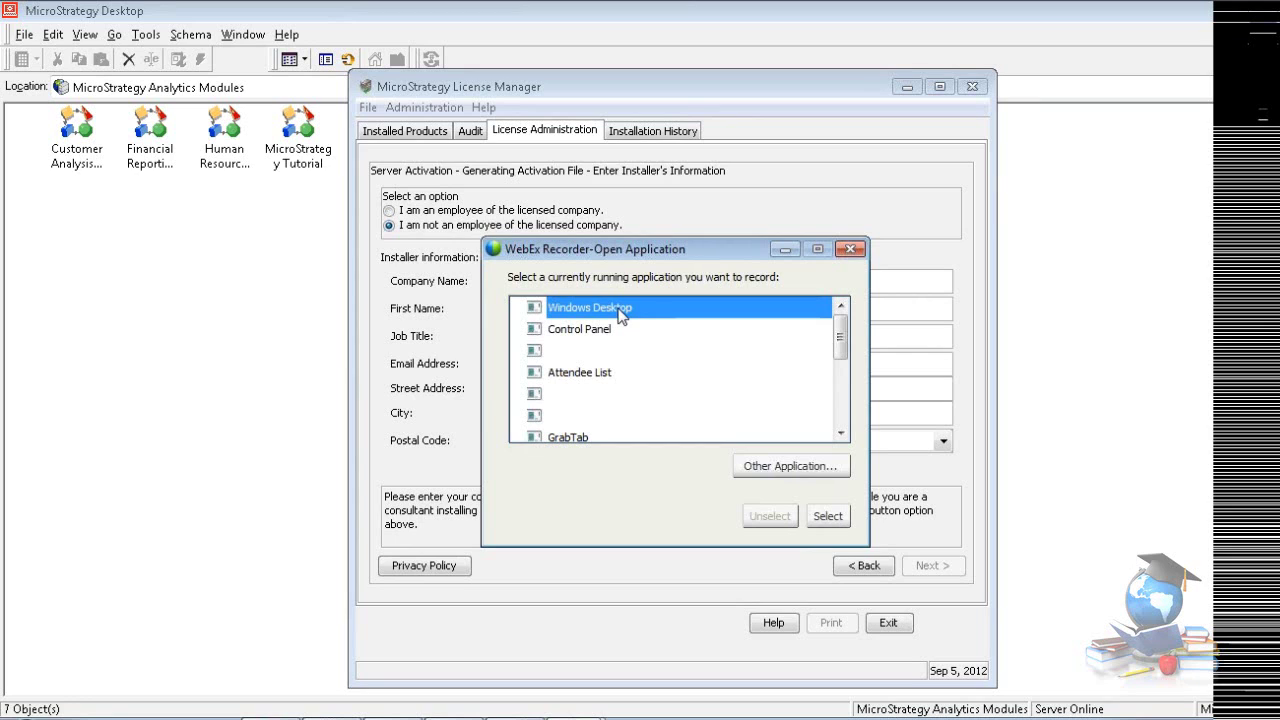
{"action": "left_click", "coordinate": [828, 516]}
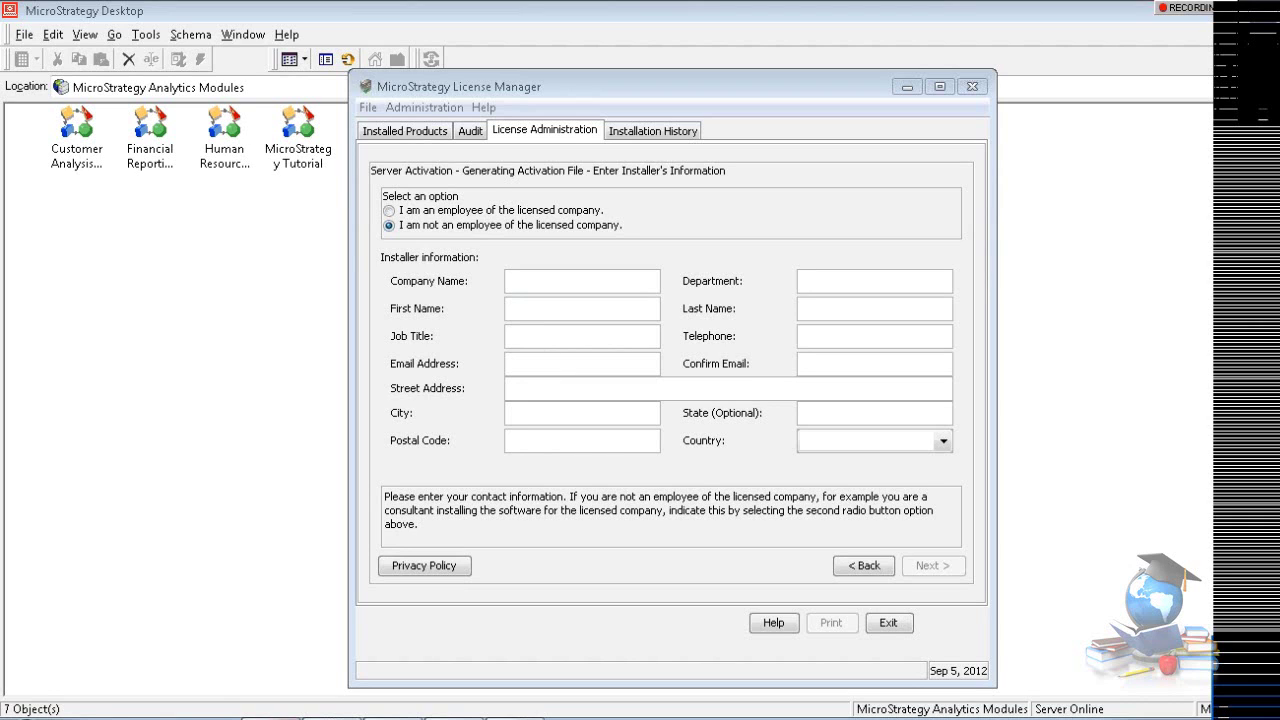
{"action": "left_click", "coordinate": [528, 718]}
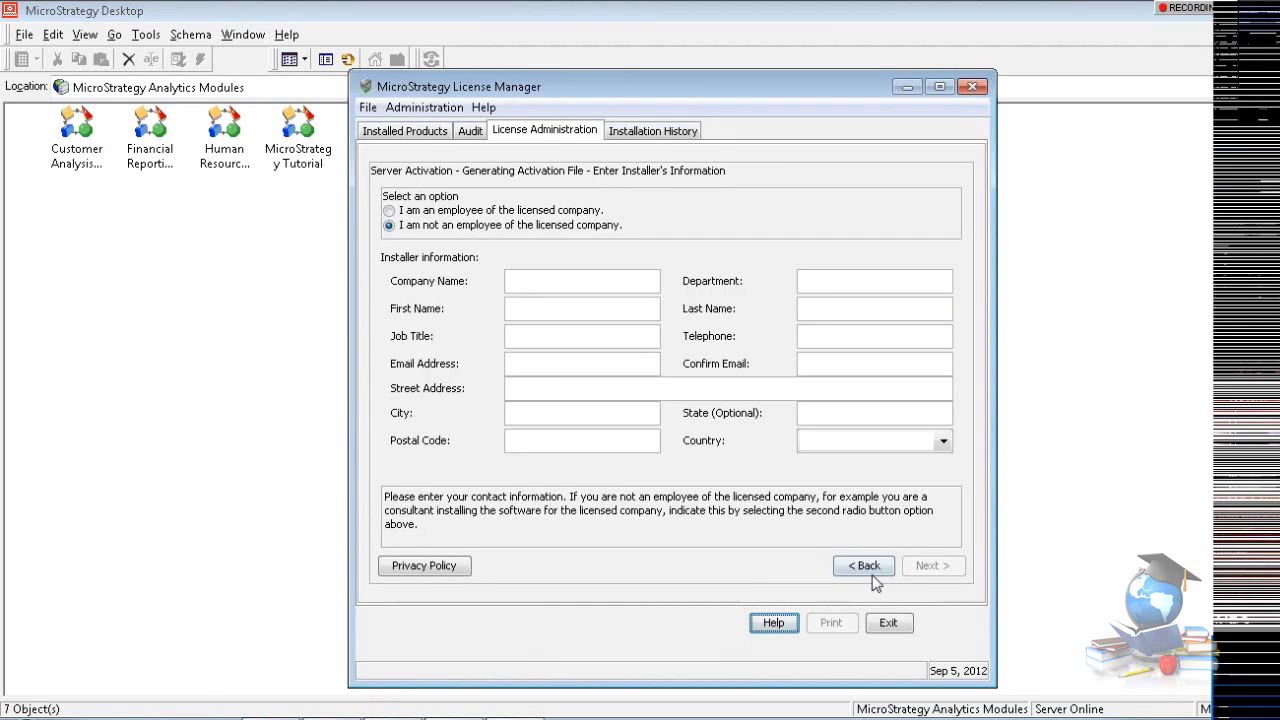
Back out of the server activation to its first page and view the installed products.
{"action": "left_click", "coordinate": [866, 567]}
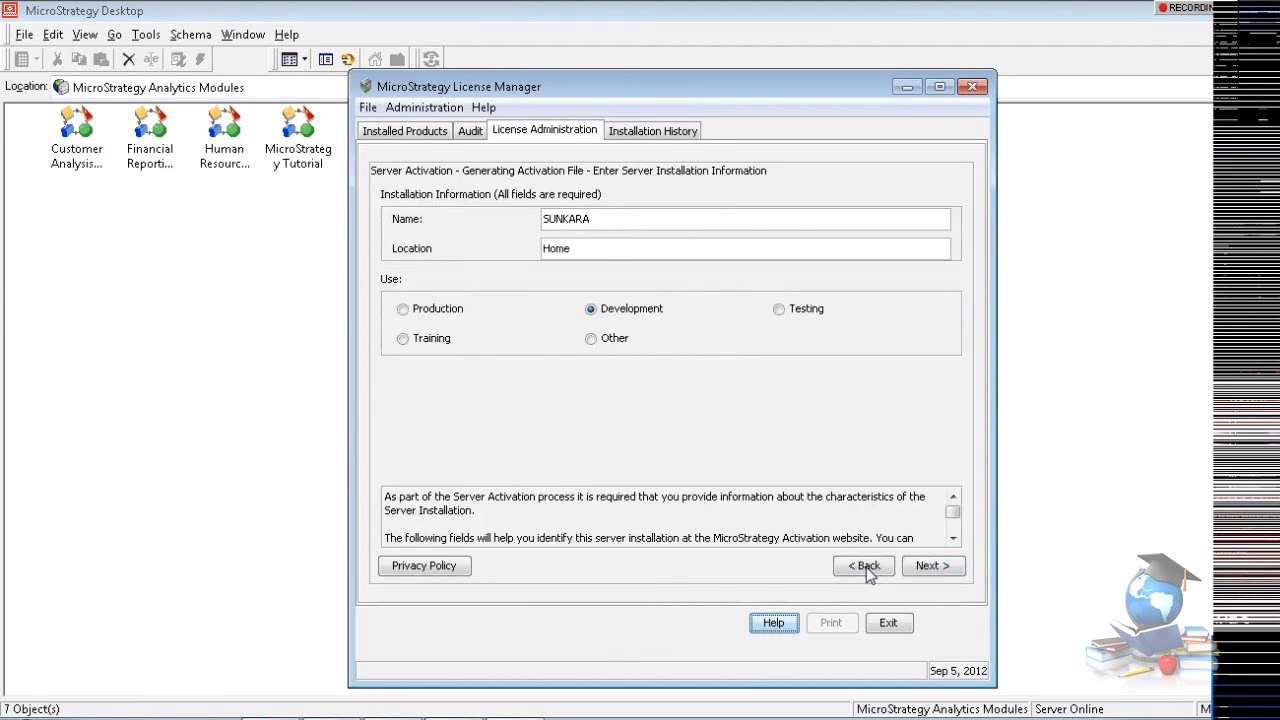
{"action": "left_click", "coordinate": [866, 567]}
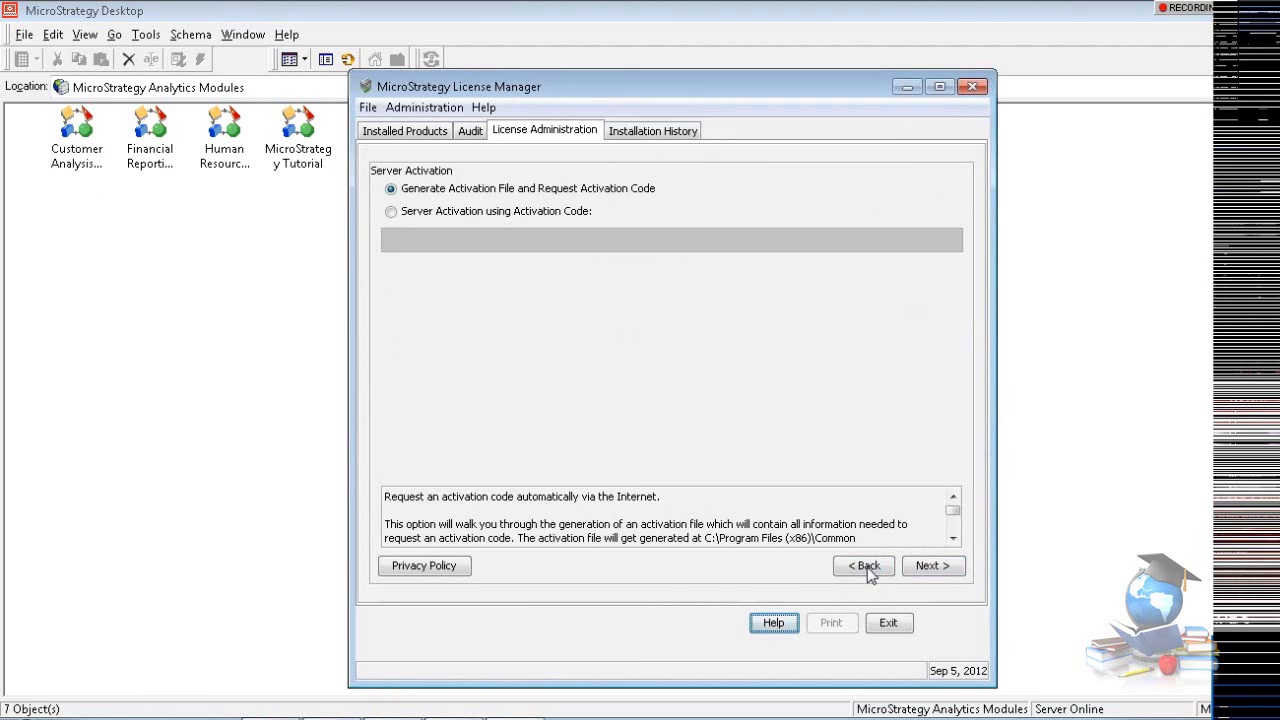
{"action": "left_click", "coordinate": [867, 567]}
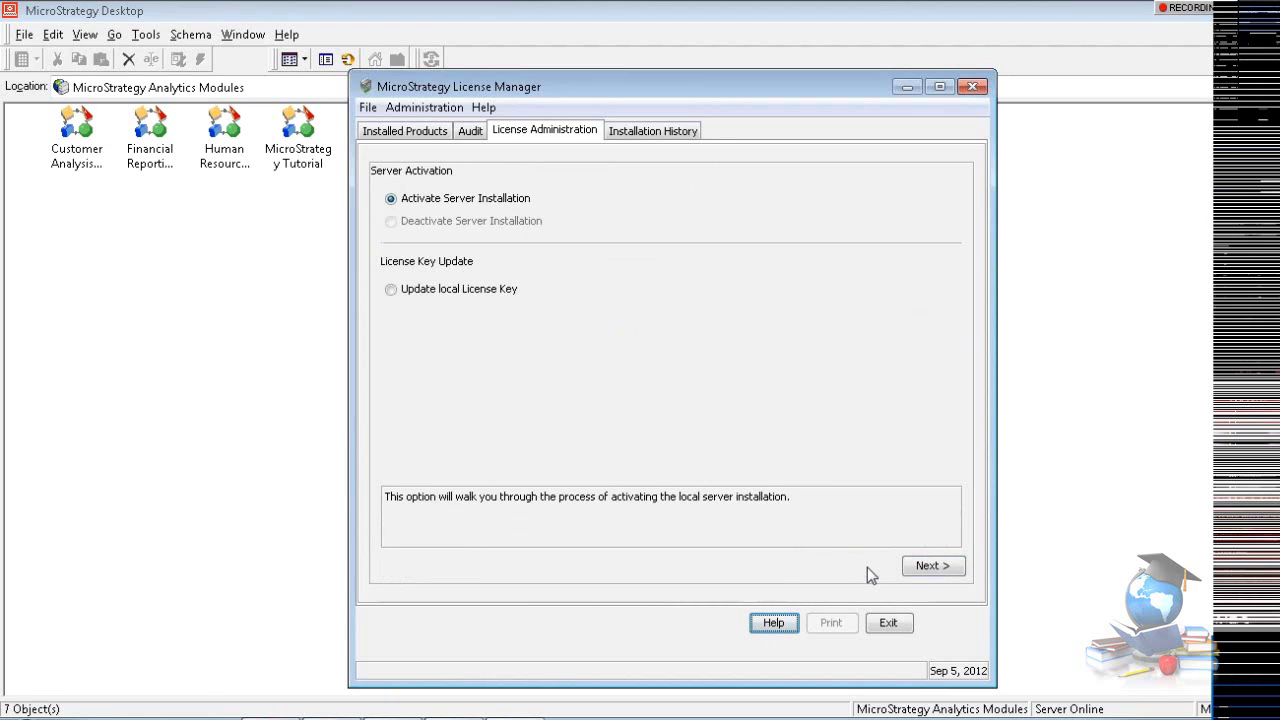
{"action": "left_click", "coordinate": [419, 137]}
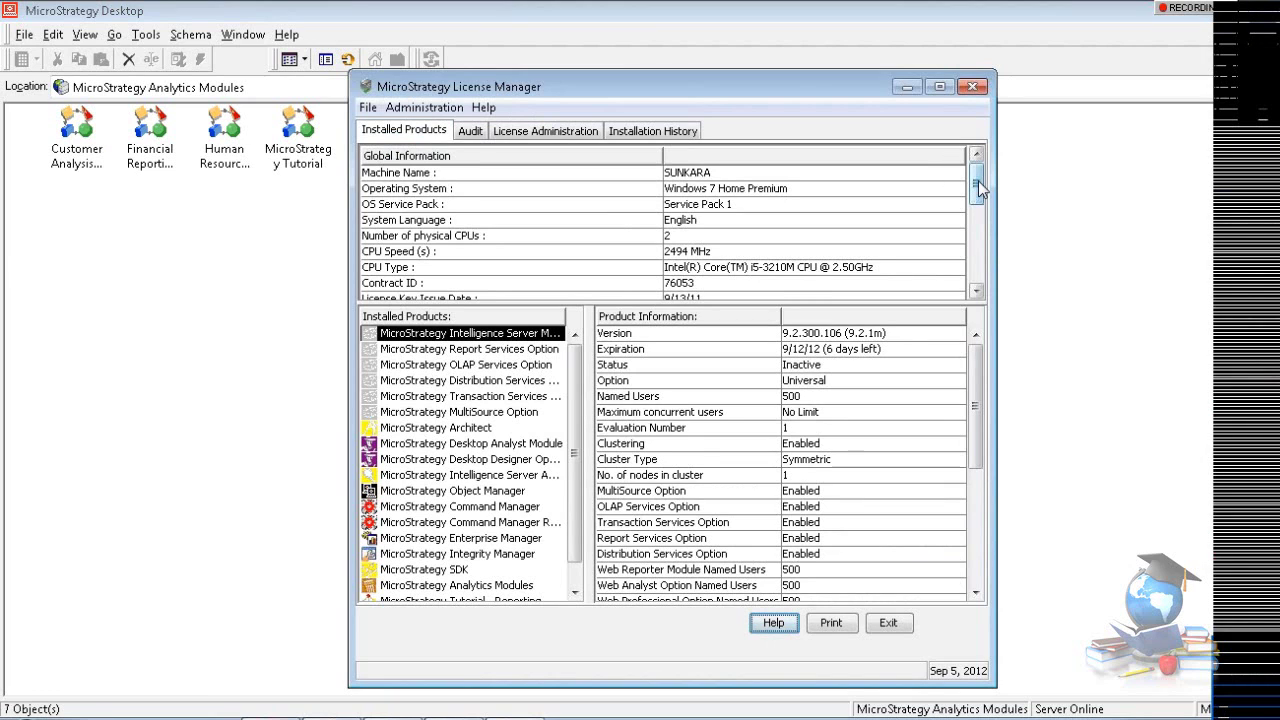
Start a local license key update in the license administration, up to the new license key entry.
{"action": "left_click", "coordinate": [553, 133]}
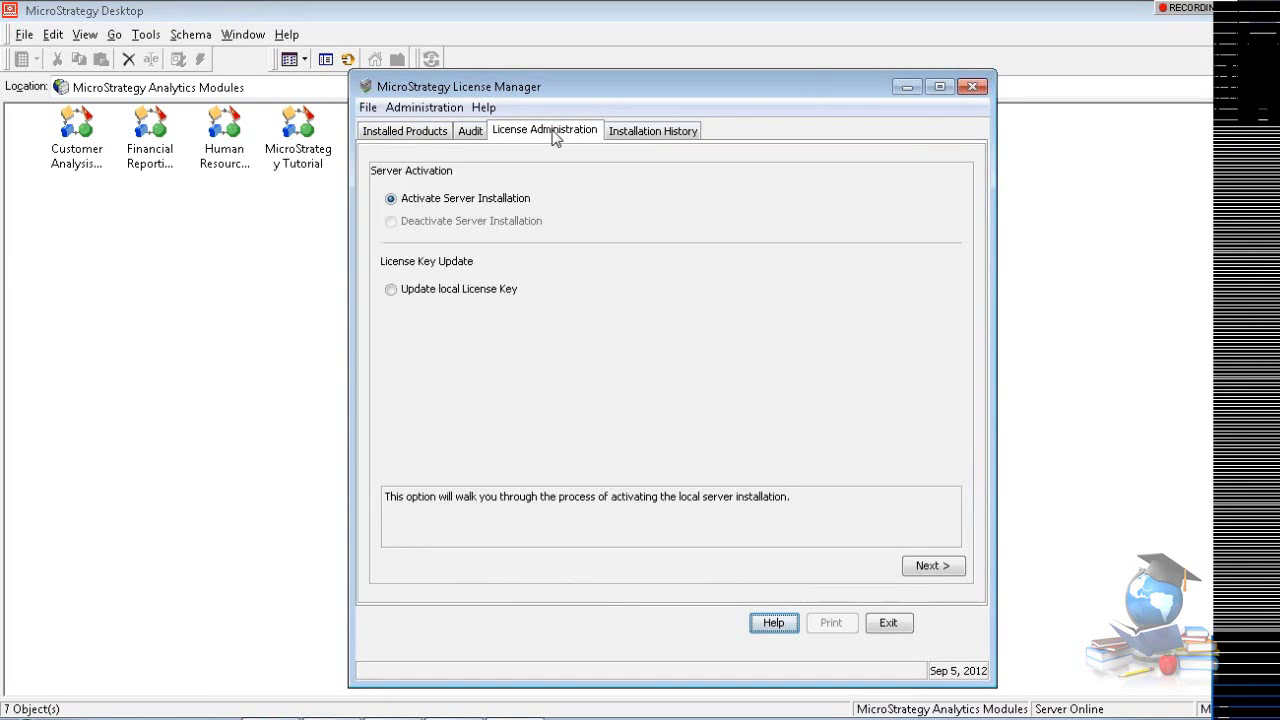
{"action": "left_click", "coordinate": [391, 291]}
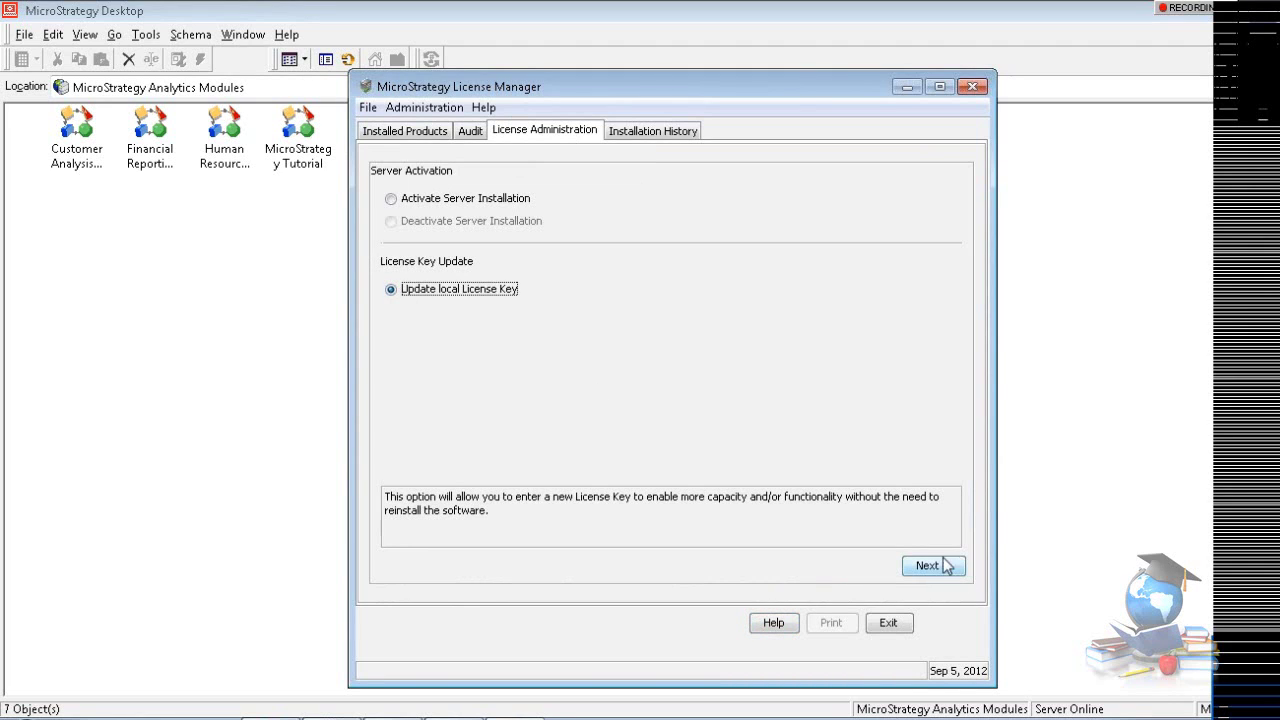
{"action": "left_click", "coordinate": [946, 567]}
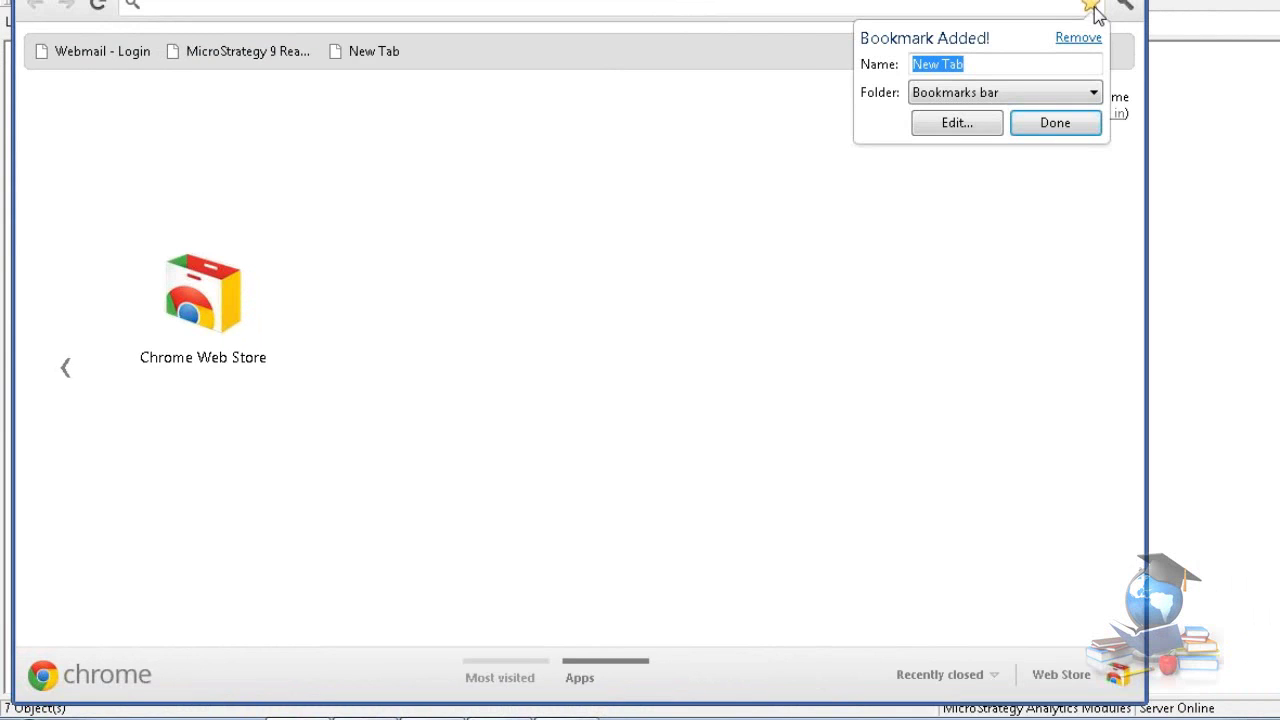
Choose Other bookmarks as the folder for the New Tab bookmark in Chrome.
{"action": "left_click", "coordinate": [1093, 94]}
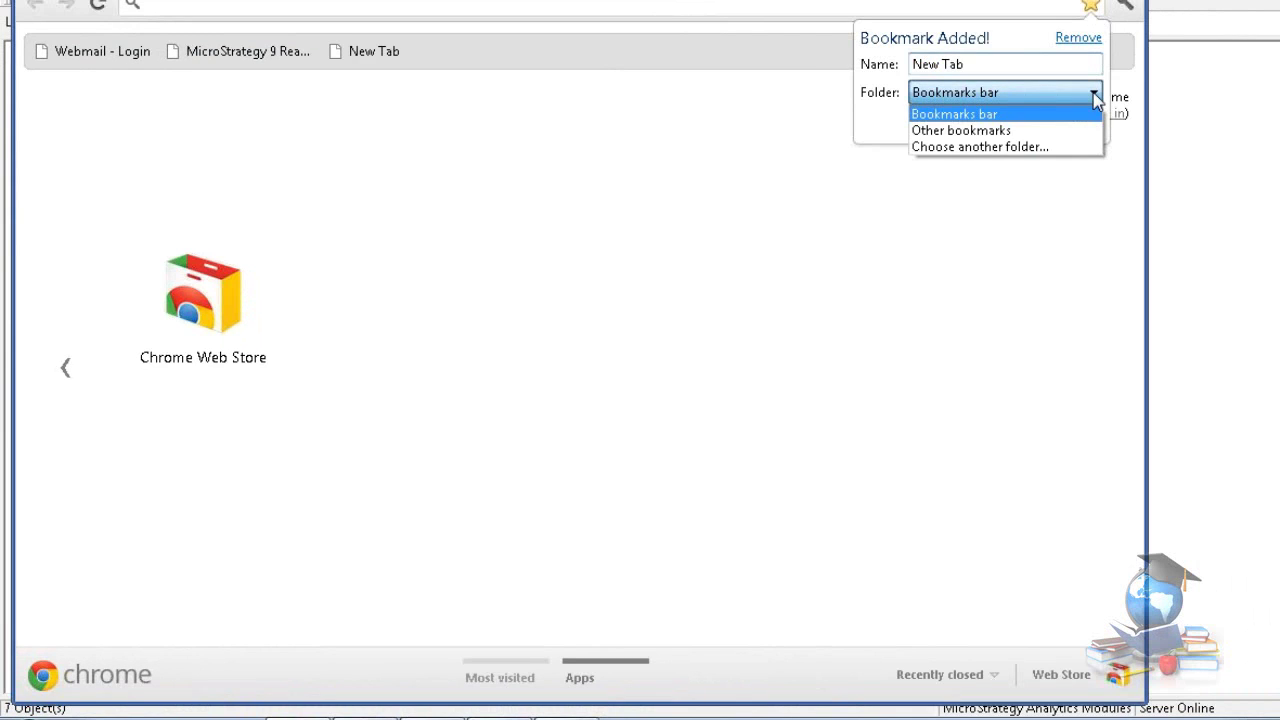
{"action": "left_click", "coordinate": [1077, 131]}
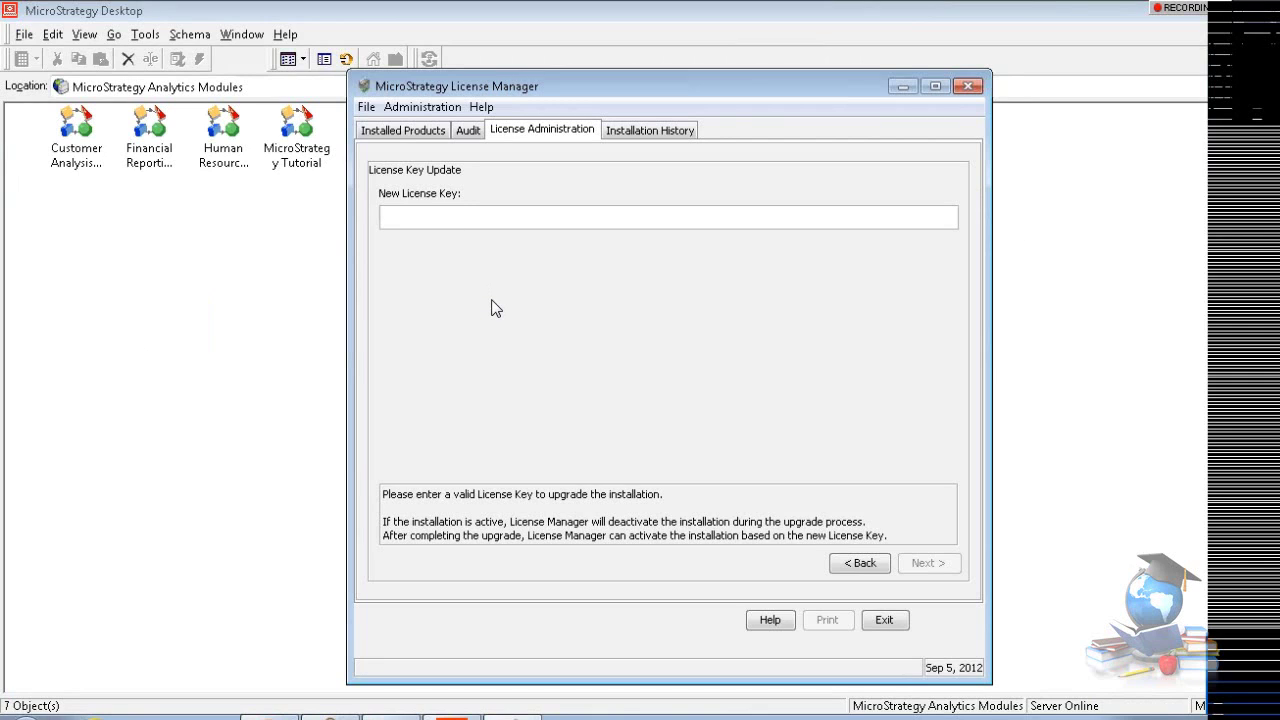
Return to the license administration options, select Update local License Key, and close License Manager.
{"action": "left_click", "coordinate": [403, 137]}
{"action": "left_click", "coordinate": [530, 131]}
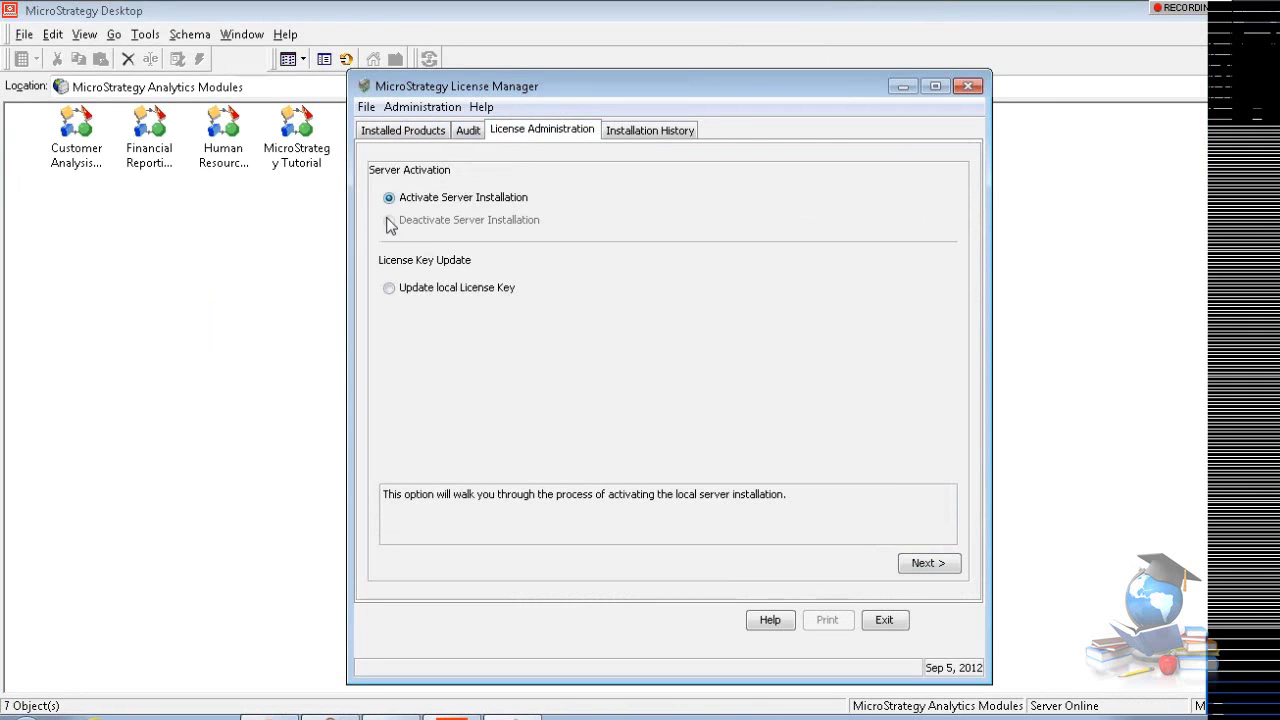
{"action": "left_click", "coordinate": [389, 288]}
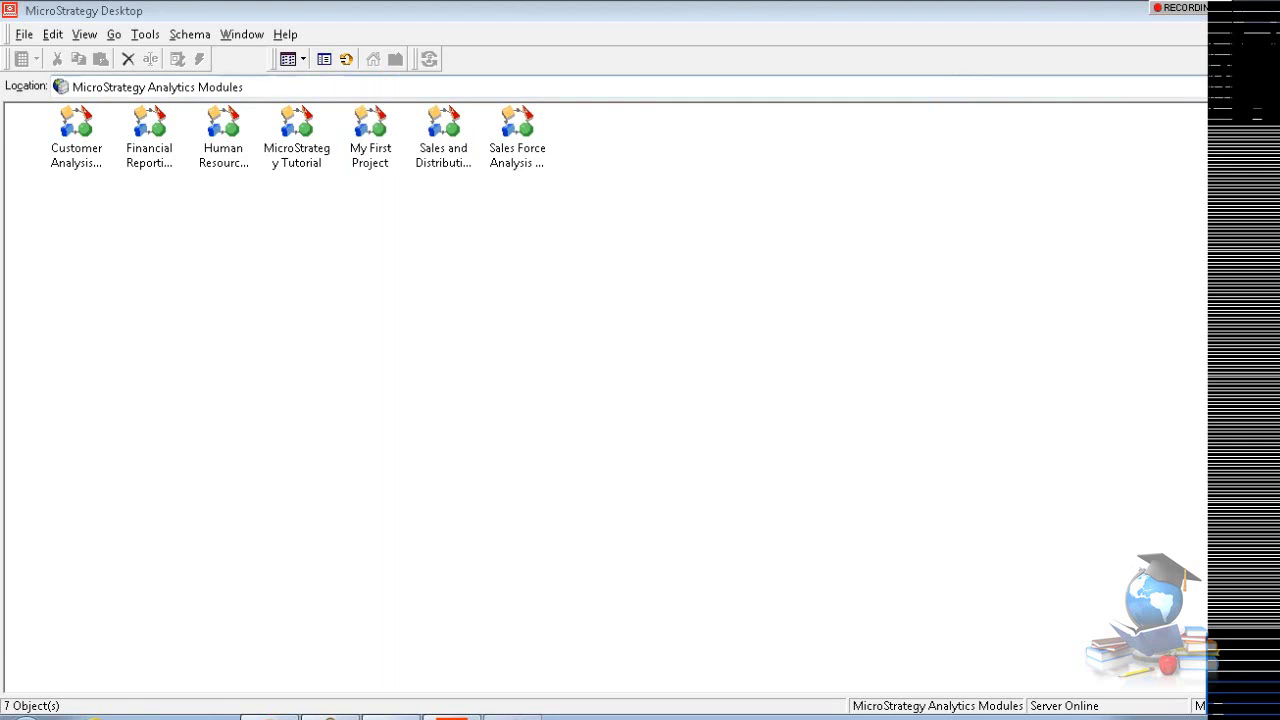
{"action": "left_click", "coordinate": [967, 86]}
{"action": "left_click", "coordinate": [20, 716]}
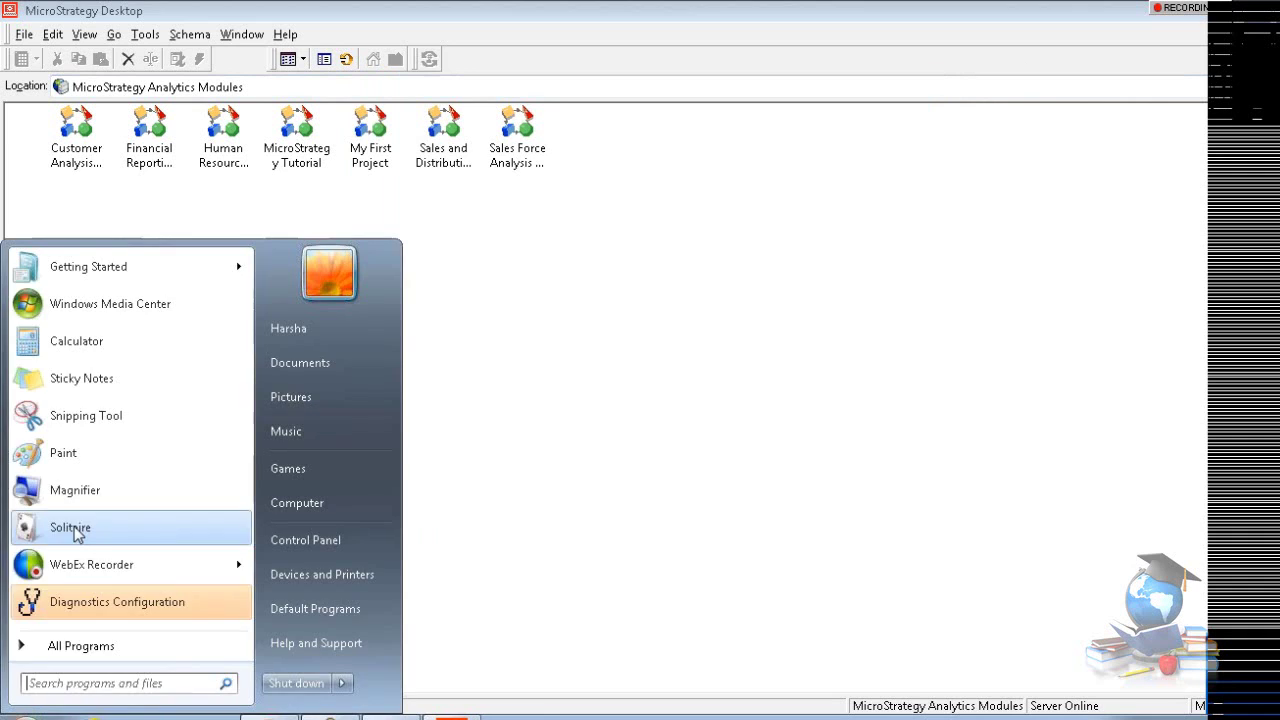
{"action": "left_click", "coordinate": [136, 646]}
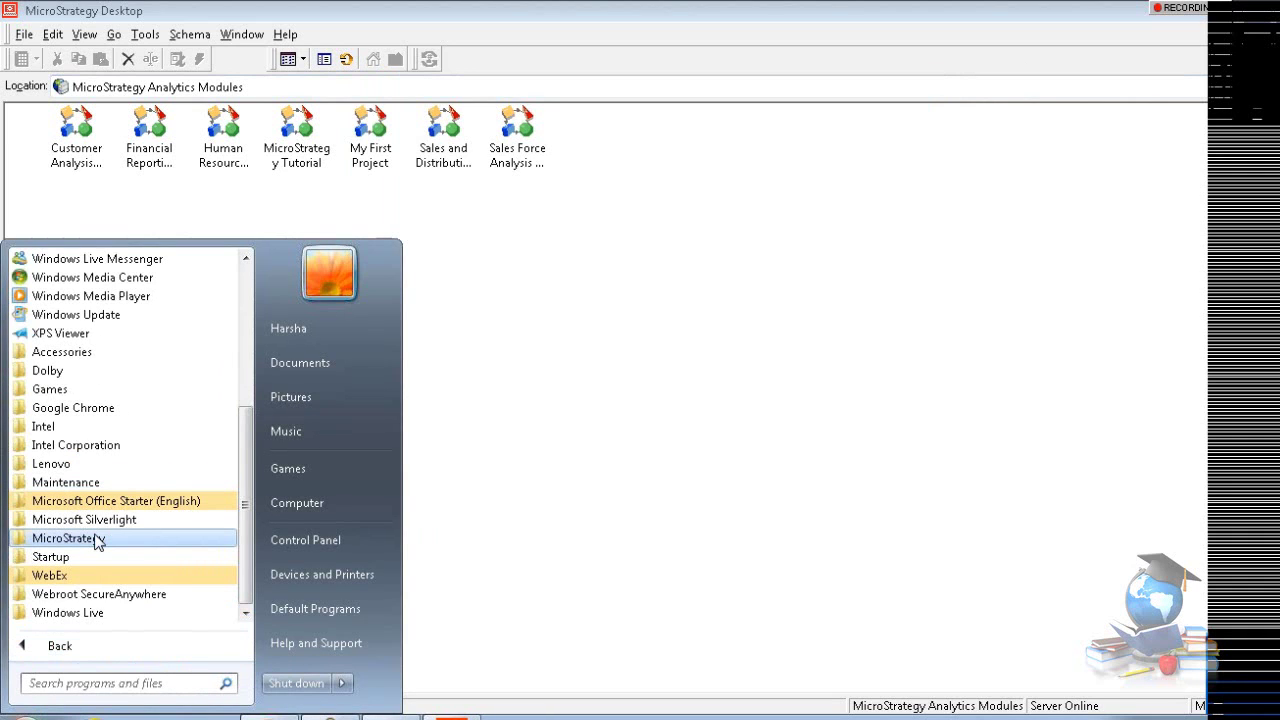
{"action": "left_click", "coordinate": [617, 403]}
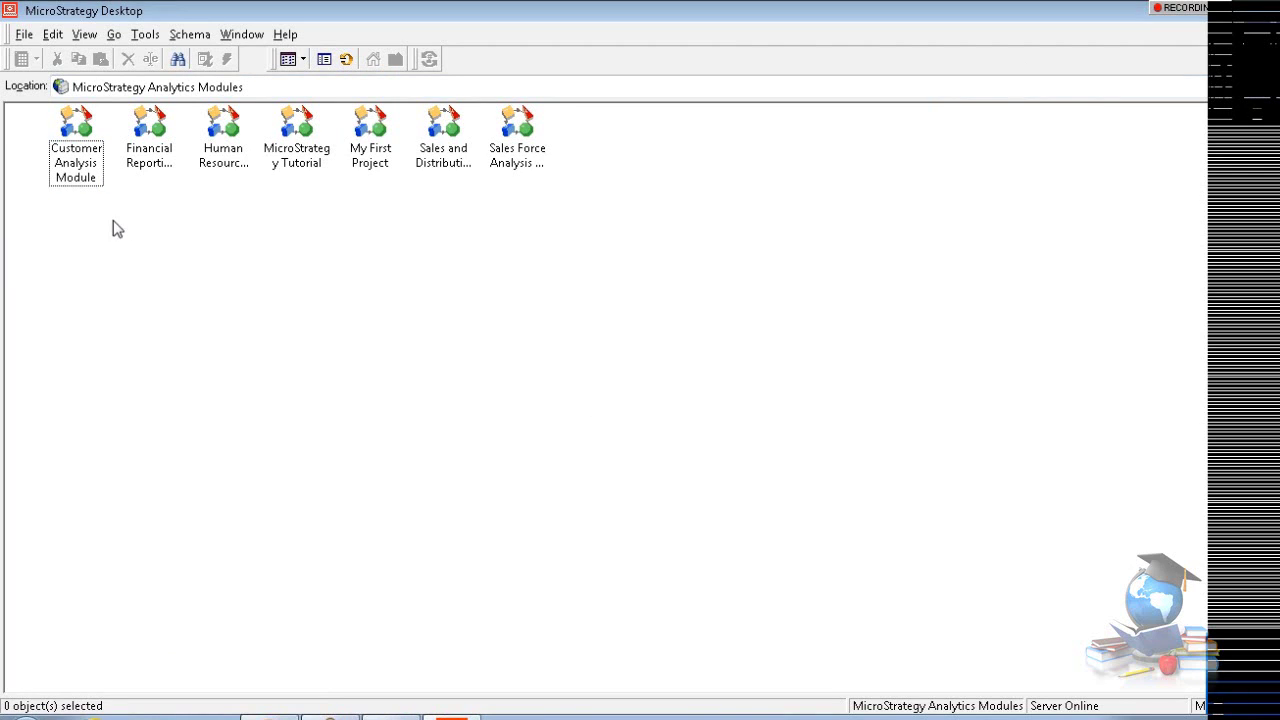
List the projects in Details view and display the Shortcut Bar, widening it.
{"action": "left_click", "coordinate": [86, 36]}
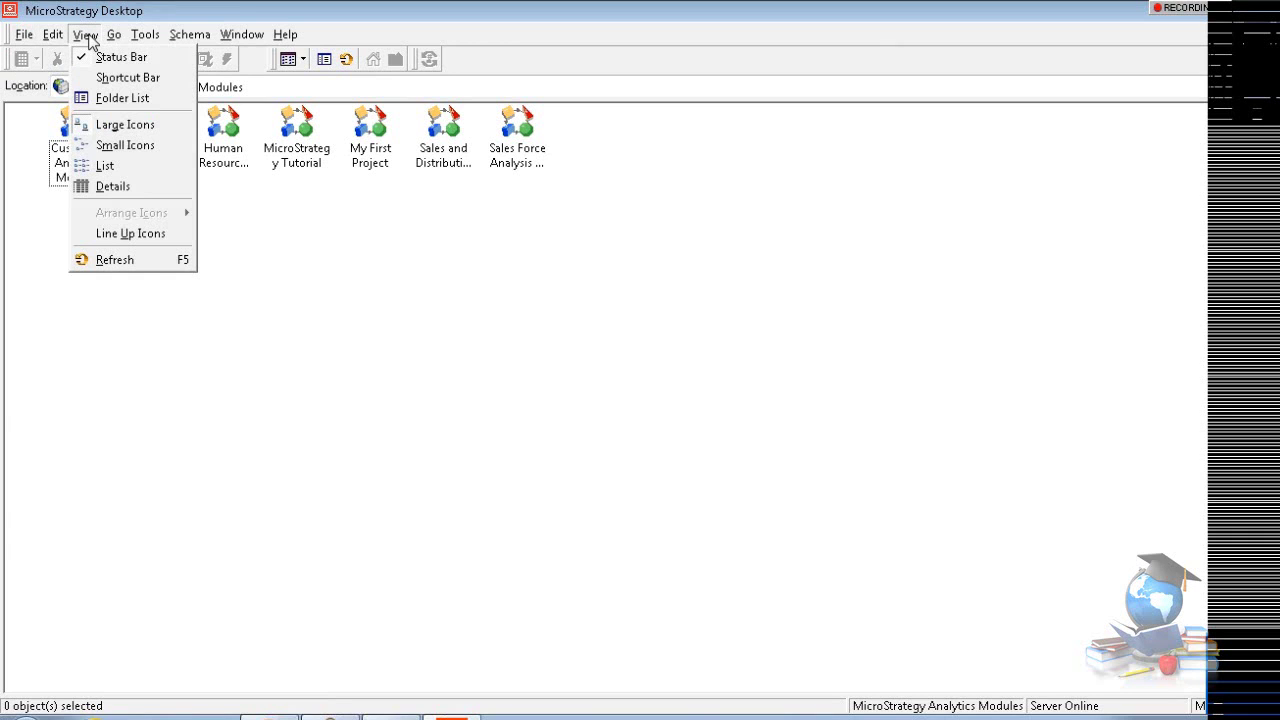
{"action": "left_click", "coordinate": [116, 187]}
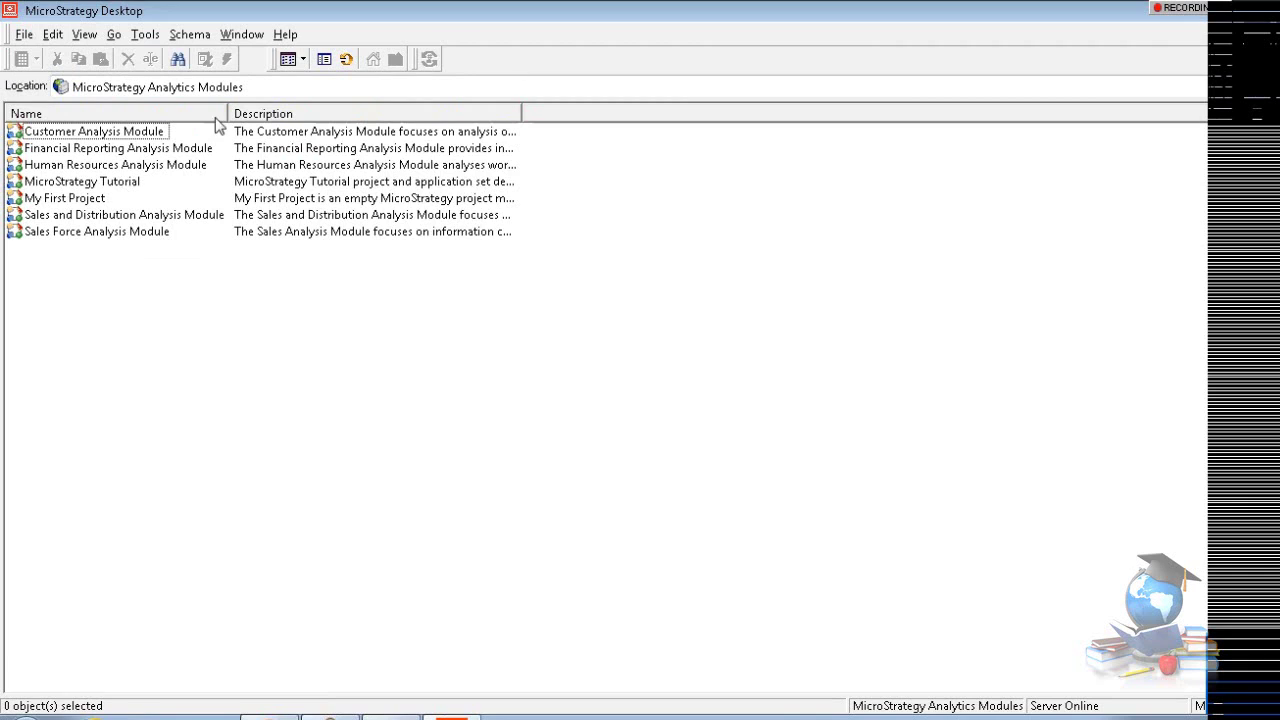
{"action": "left_click", "coordinate": [85, 36]}
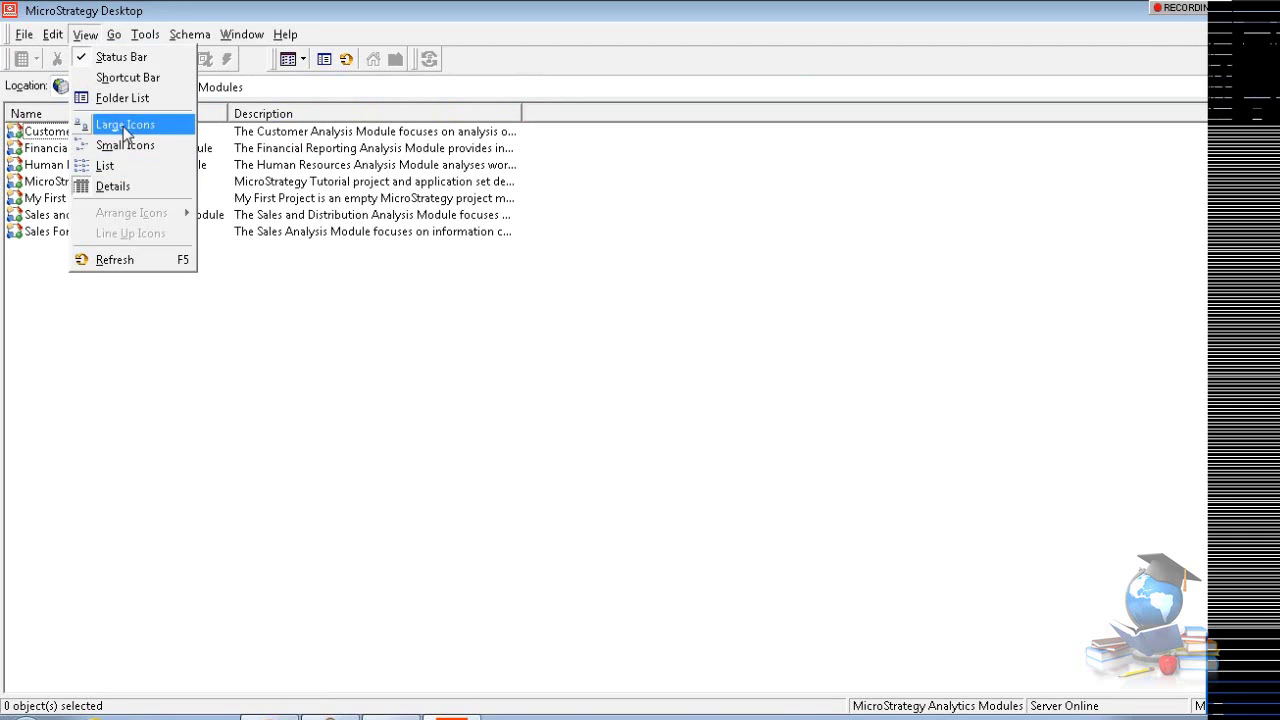
{"action": "left_click", "coordinate": [127, 77]}
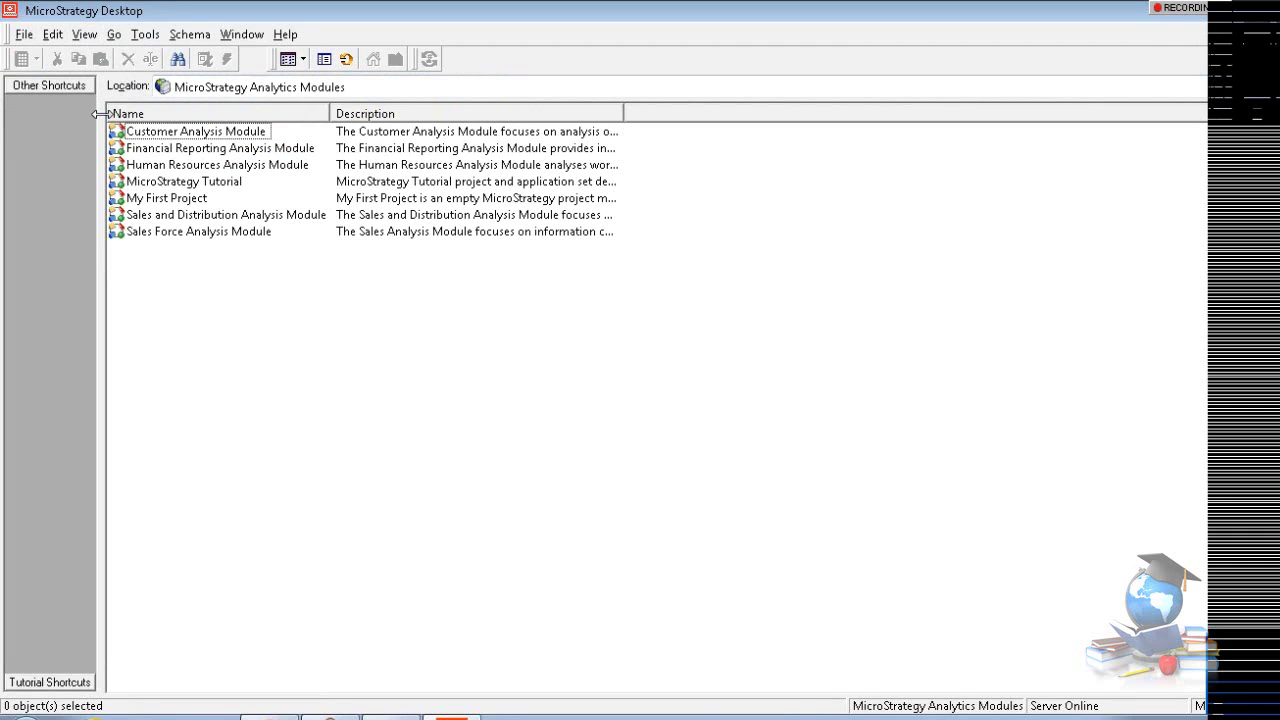
{"action": "left_click_drag", "start_coordinate": [101, 115], "coordinate": [222, 108]}
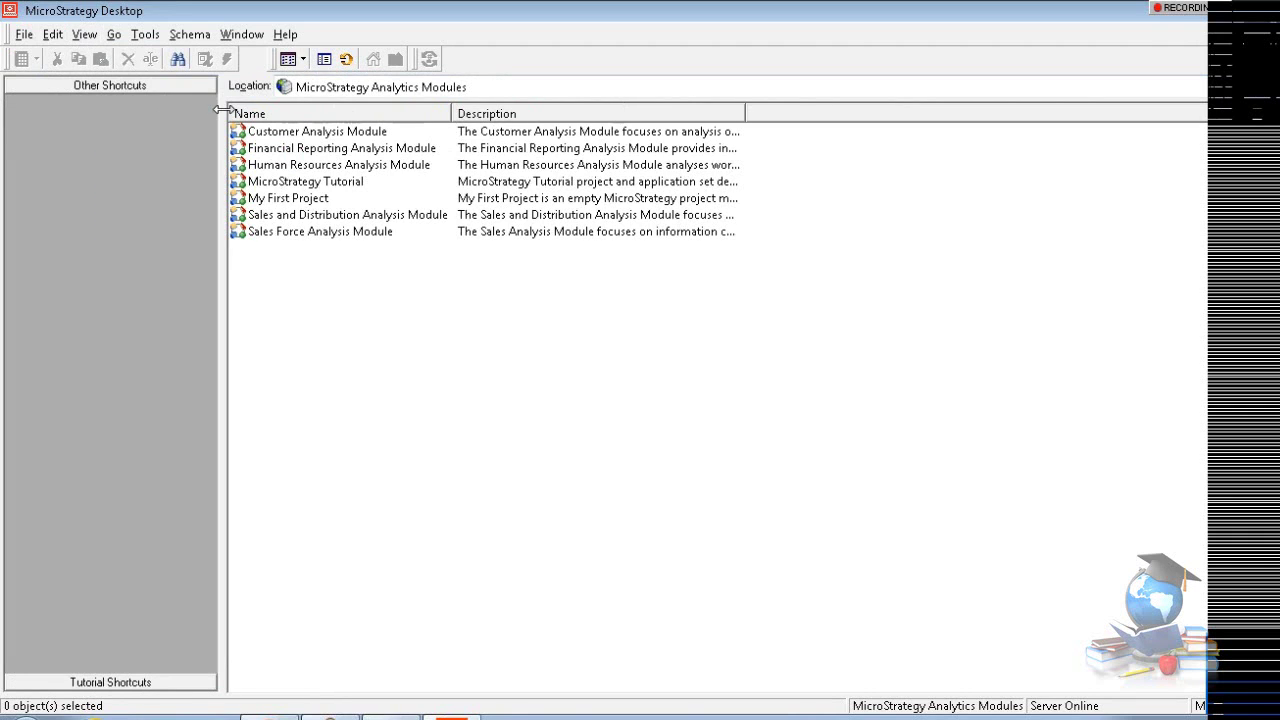
Display the Folder List beside the project list and narrow the Shortcut Bar to a thin strip.
{"action": "left_click", "coordinate": [85, 35]}
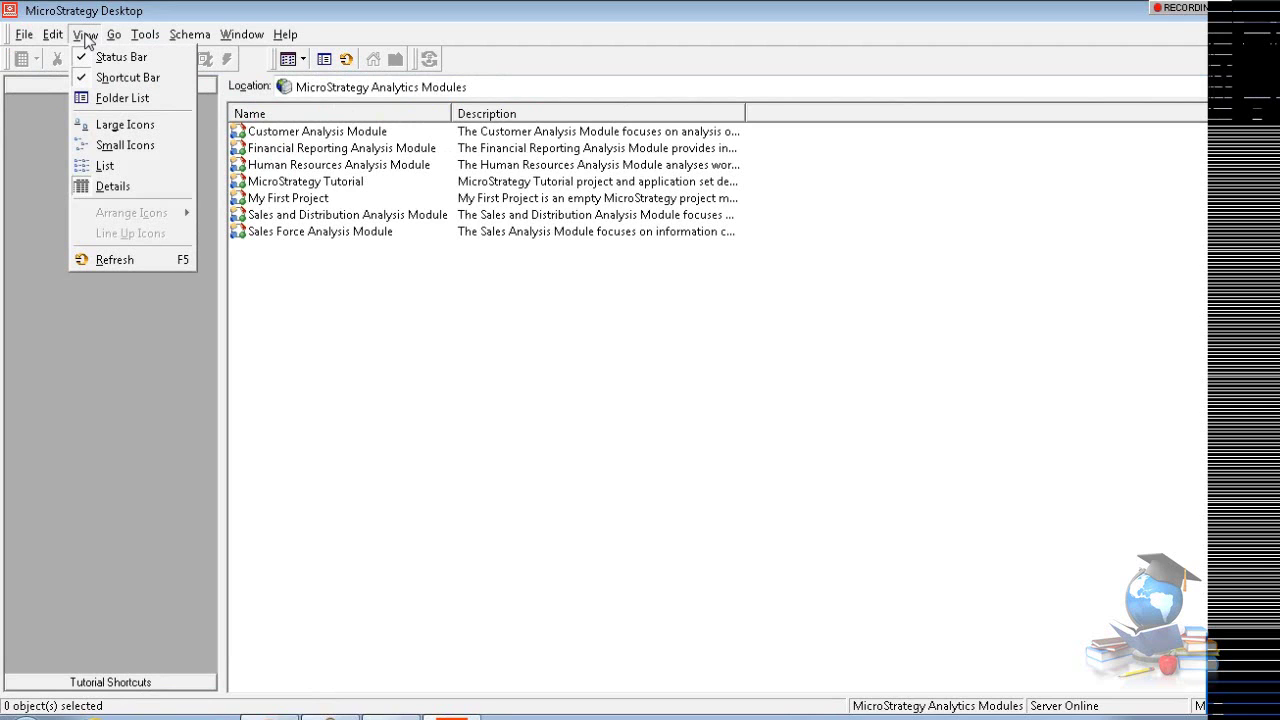
{"action": "left_click", "coordinate": [118, 97]}
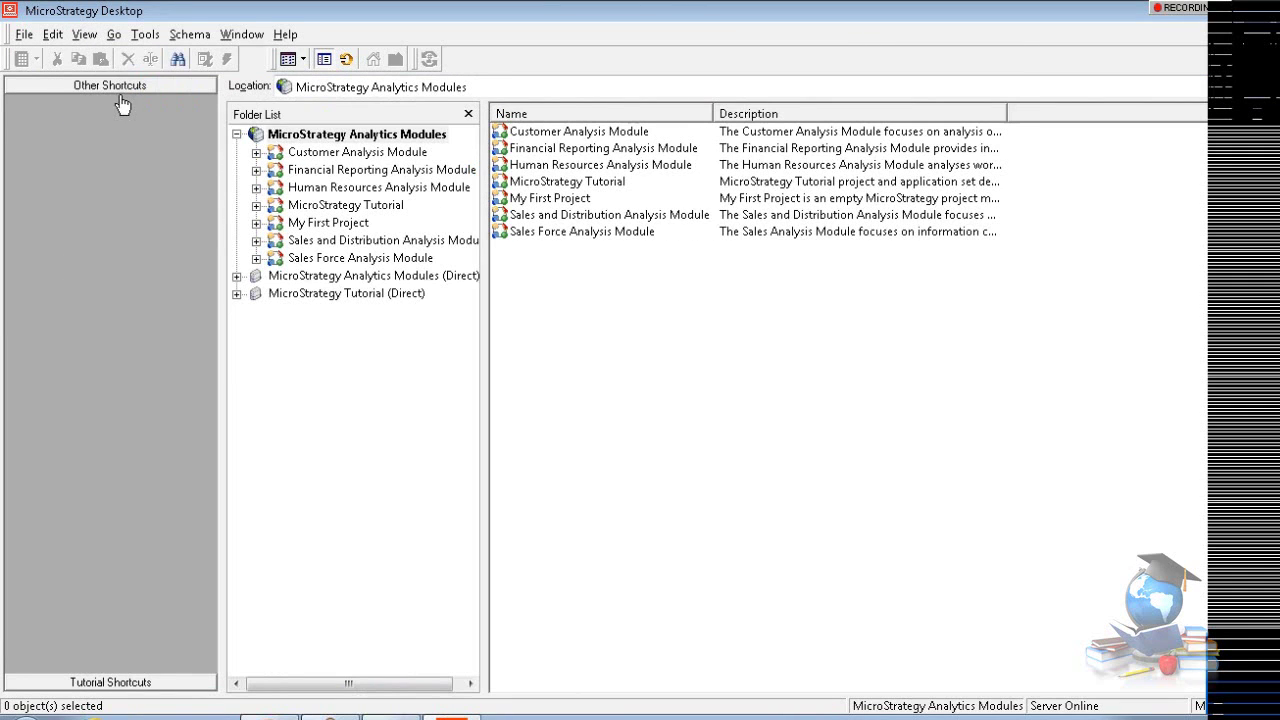
{"action": "left_click_drag", "start_coordinate": [222, 193], "coordinate": [18, 186]}
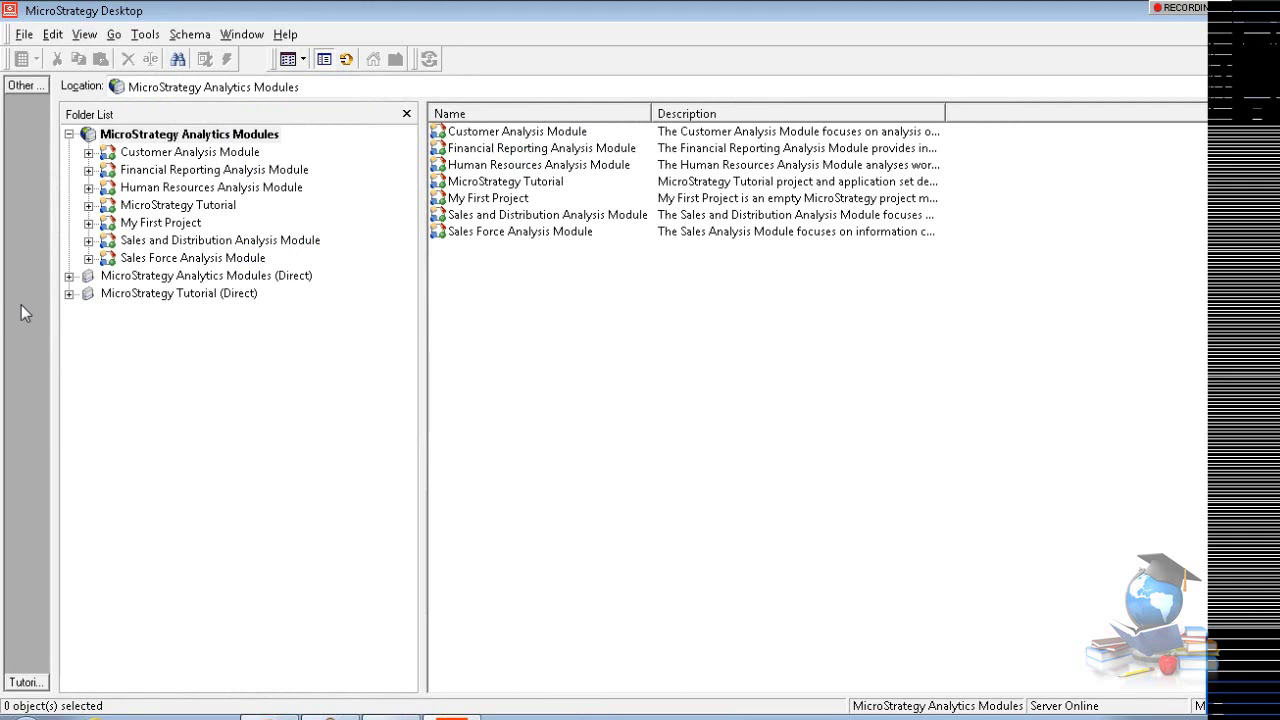
Expand the MicroStrategy Tutorial project in the folder tree, including its My Personal Objects and Public Objects folders.
{"action": "left_click", "coordinate": [88, 205]}
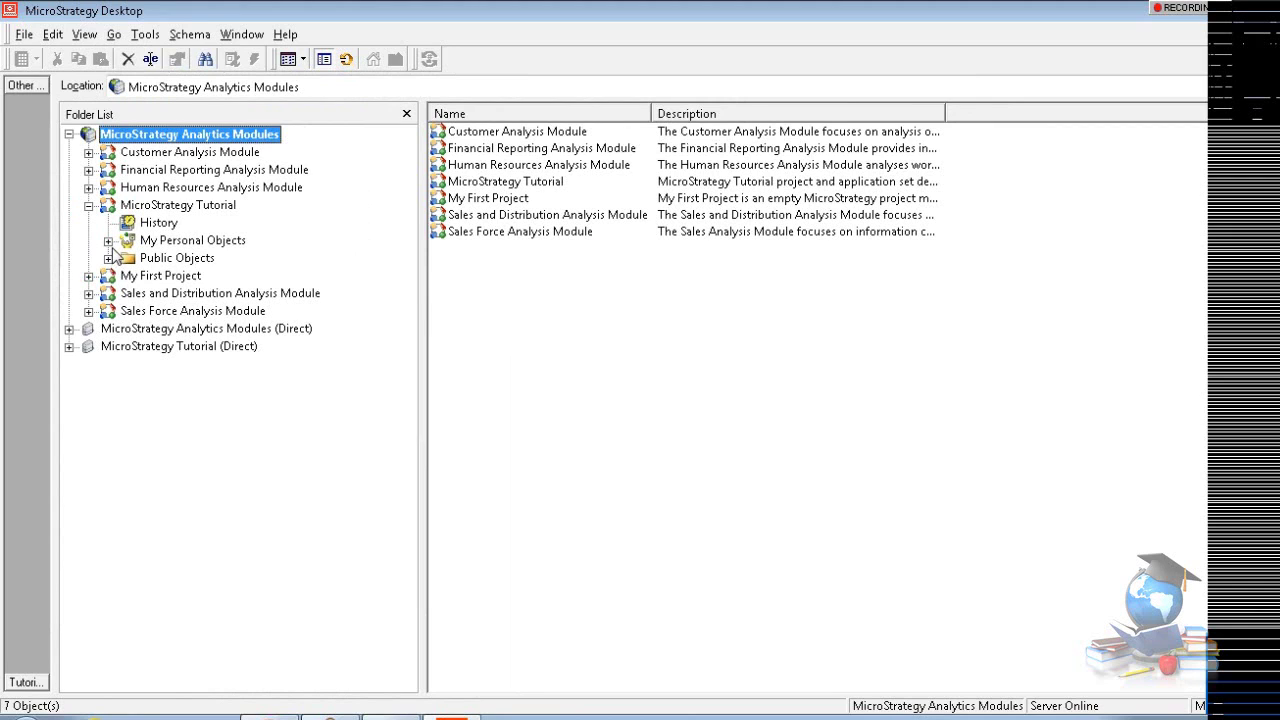
{"action": "left_click", "coordinate": [108, 241]}
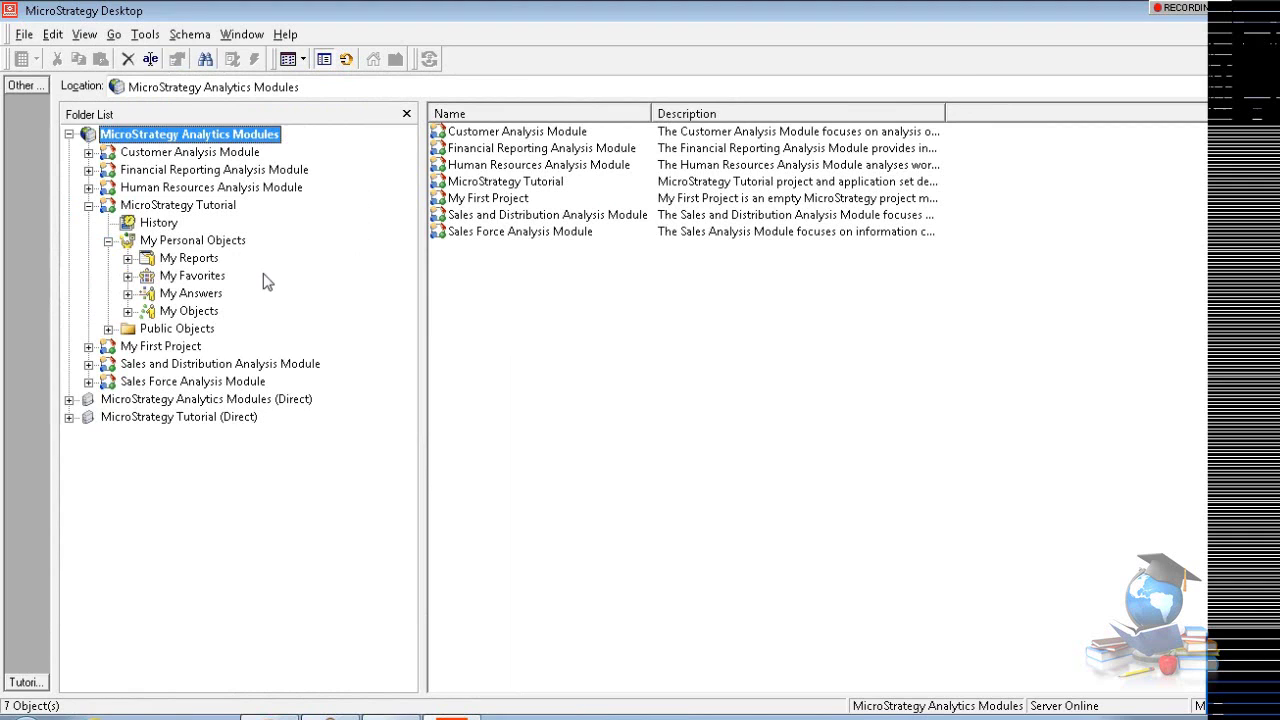
{"action": "left_click", "coordinate": [108, 329]}
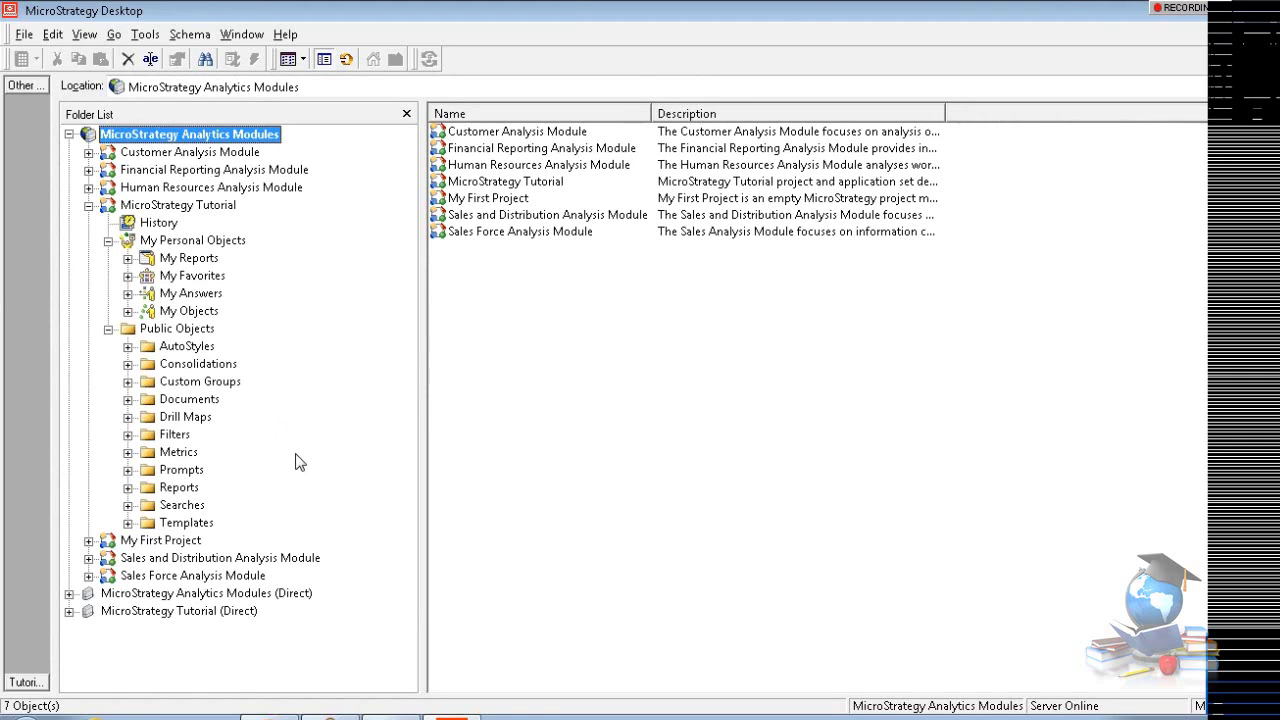
Open the login for the MicroStrategy Tutorial (Direct) project source and cancel it.
{"action": "left_click", "coordinate": [69, 611]}
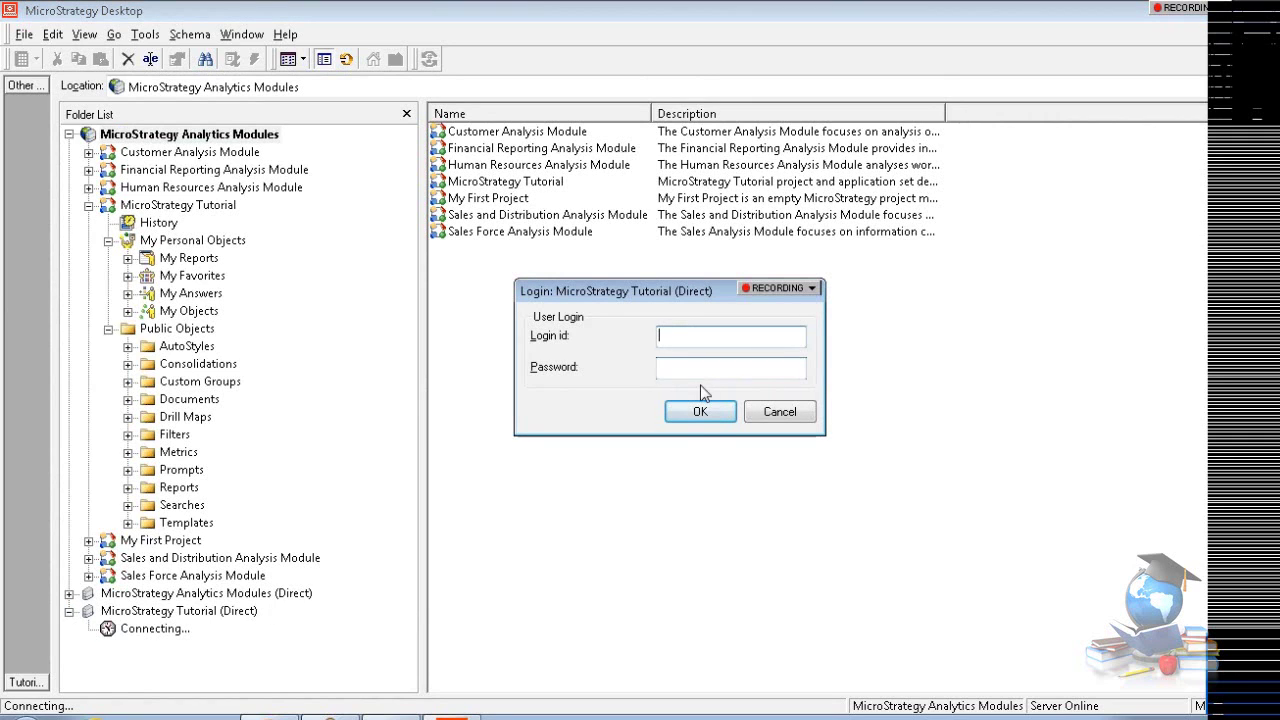
{"action": "left_click", "coordinate": [783, 413]}
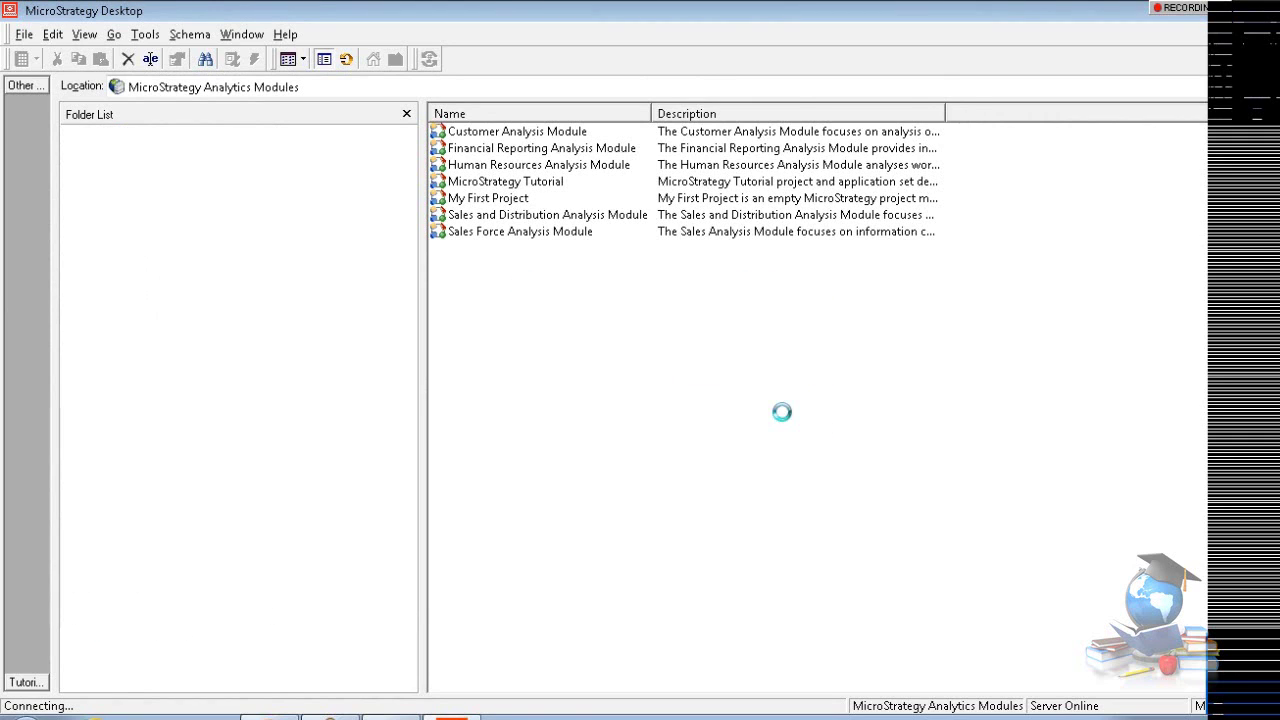
{"action": "left_click", "coordinate": [29, 36]}
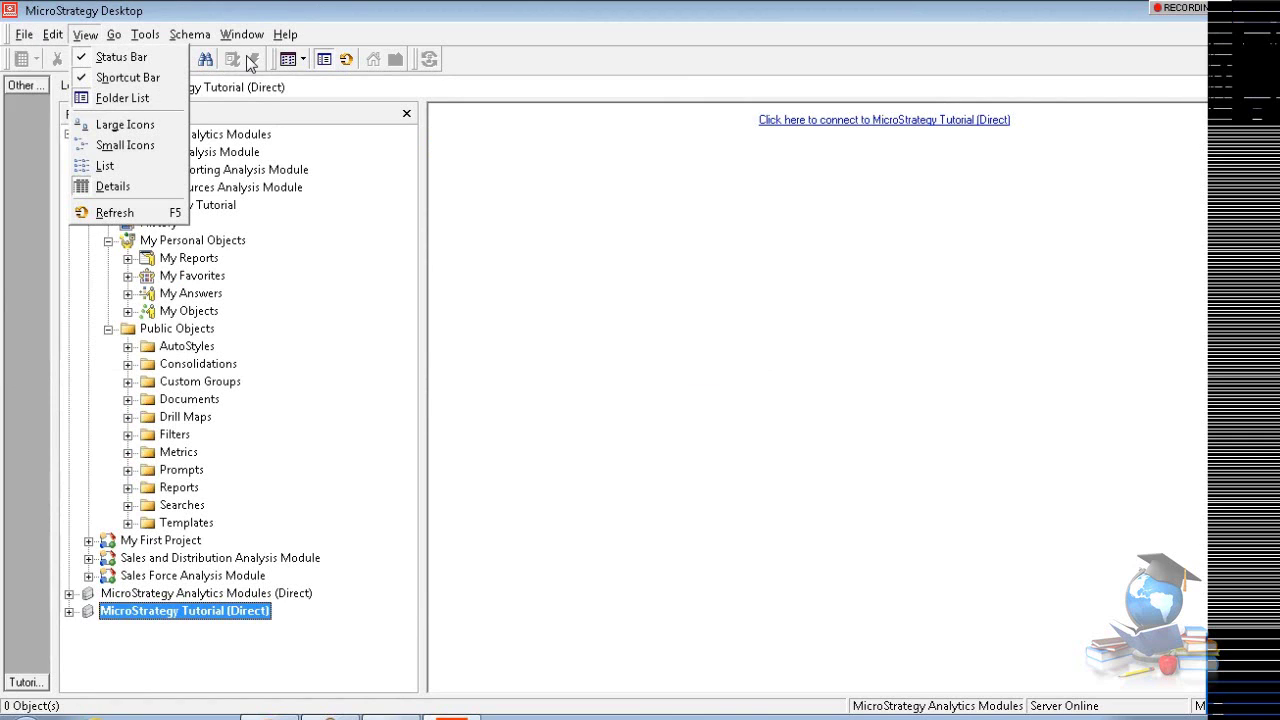
{"action": "left_click", "coordinate": [655, 267]}
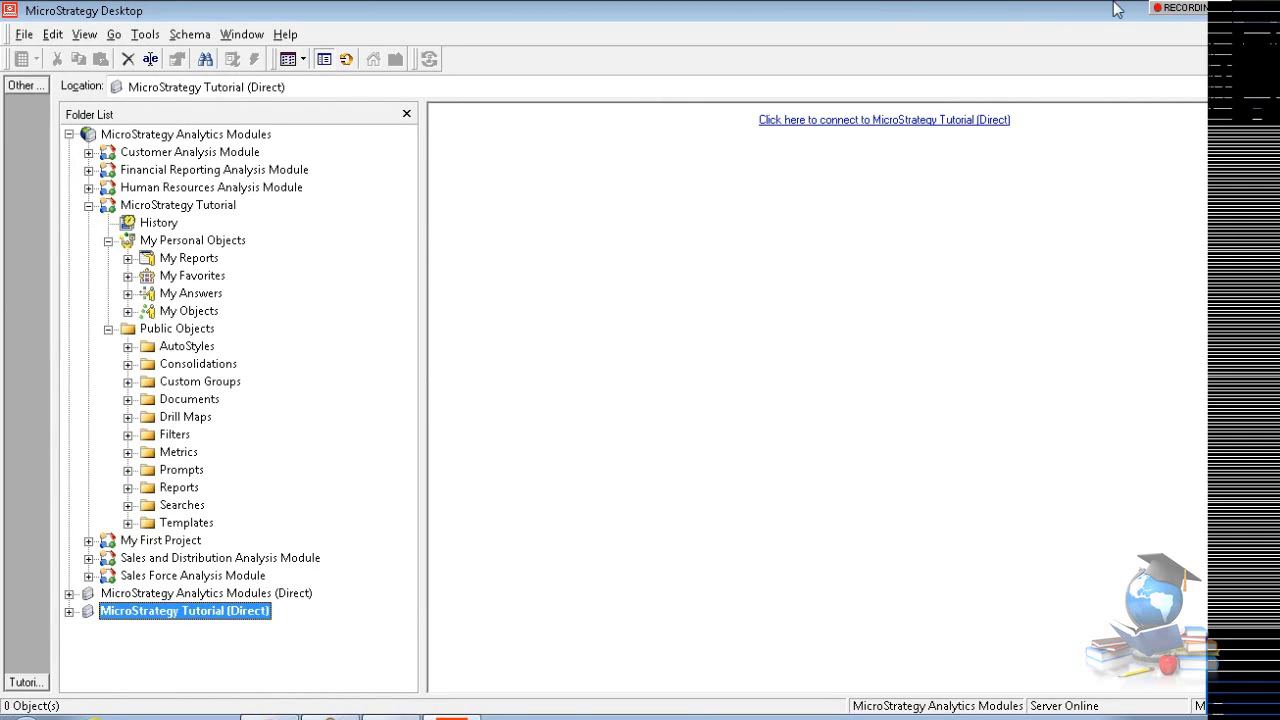
{"action": "double_click", "coordinate": [1023, 14]}
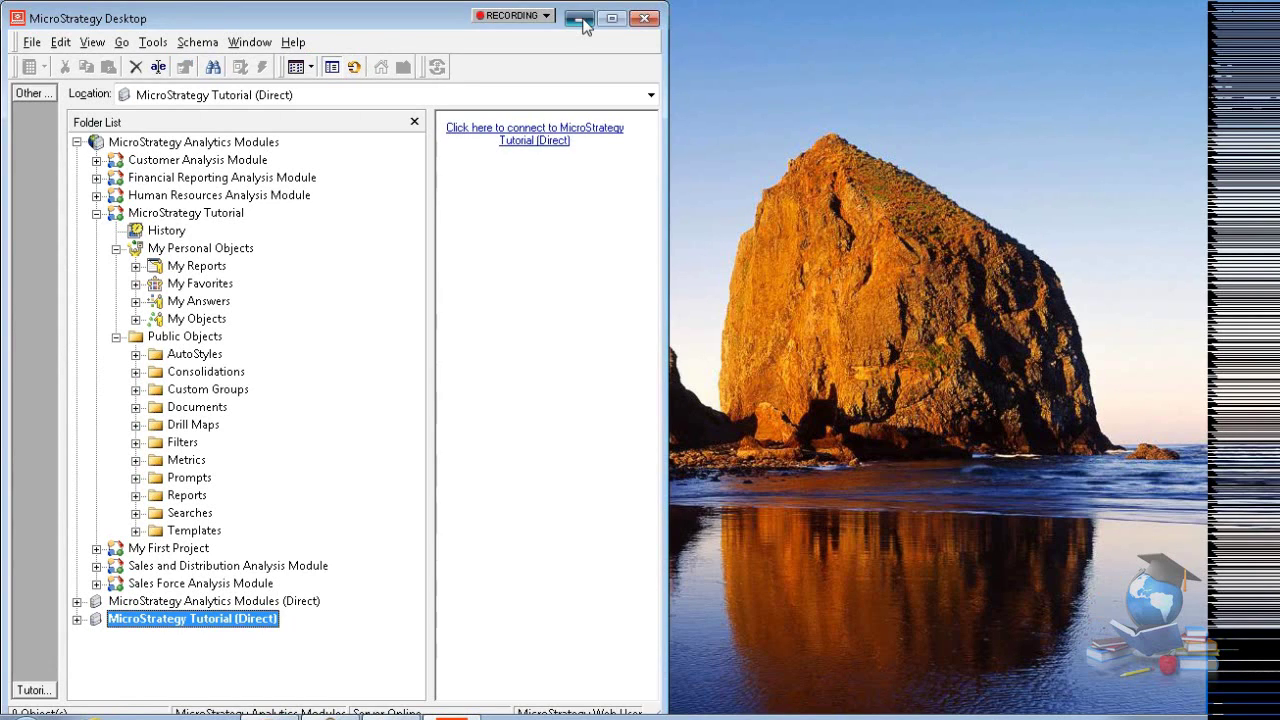
{"action": "left_click", "coordinate": [580, 19]}
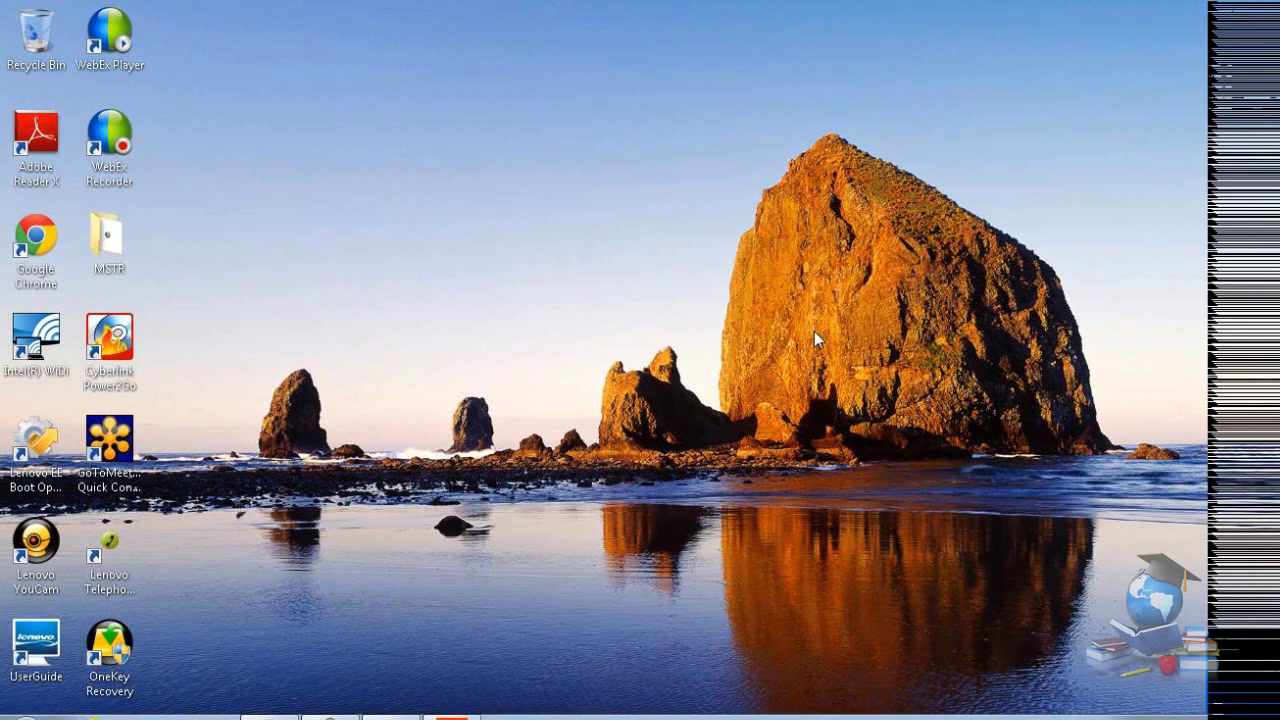
{"action": "left_click", "coordinate": [452, 717]}
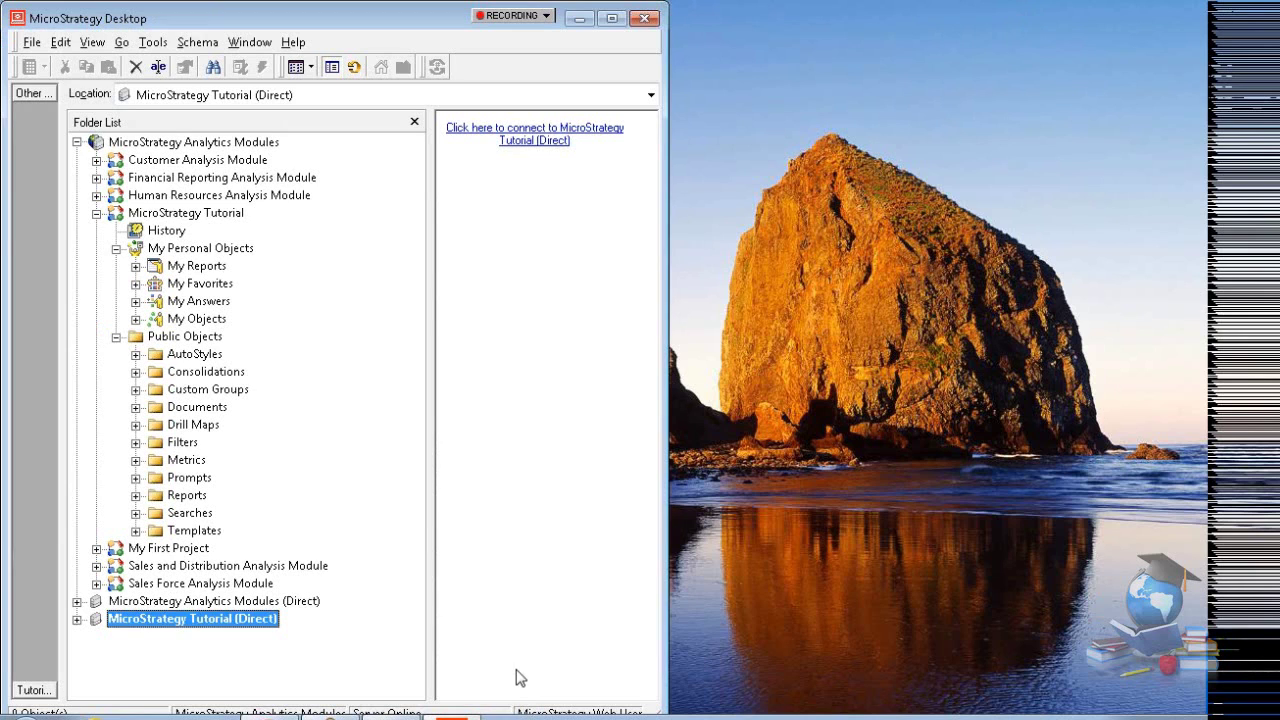
{"action": "left_click", "coordinate": [612, 18]}
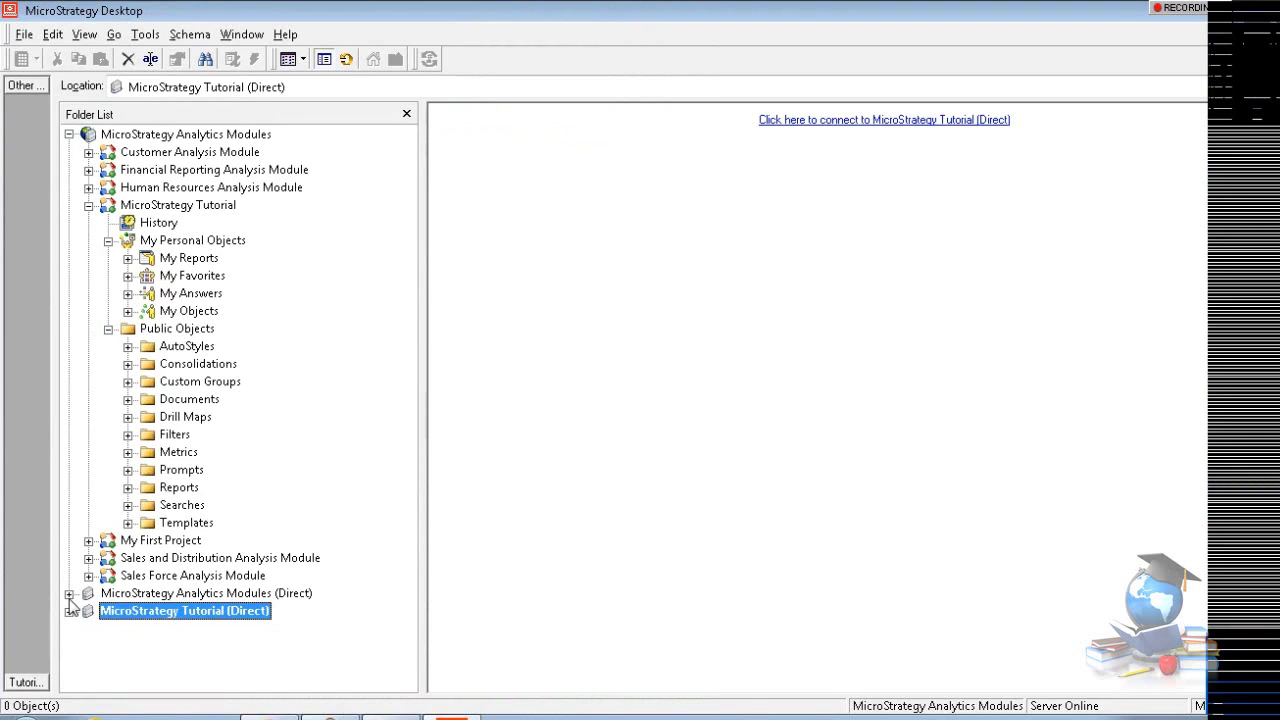
Collapse the MicroStrategy Analytics Modules source, select MicroStrategy Analytics Modules (Direct) and check which schema commands are available for it.
{"action": "left_click", "coordinate": [69, 134]}
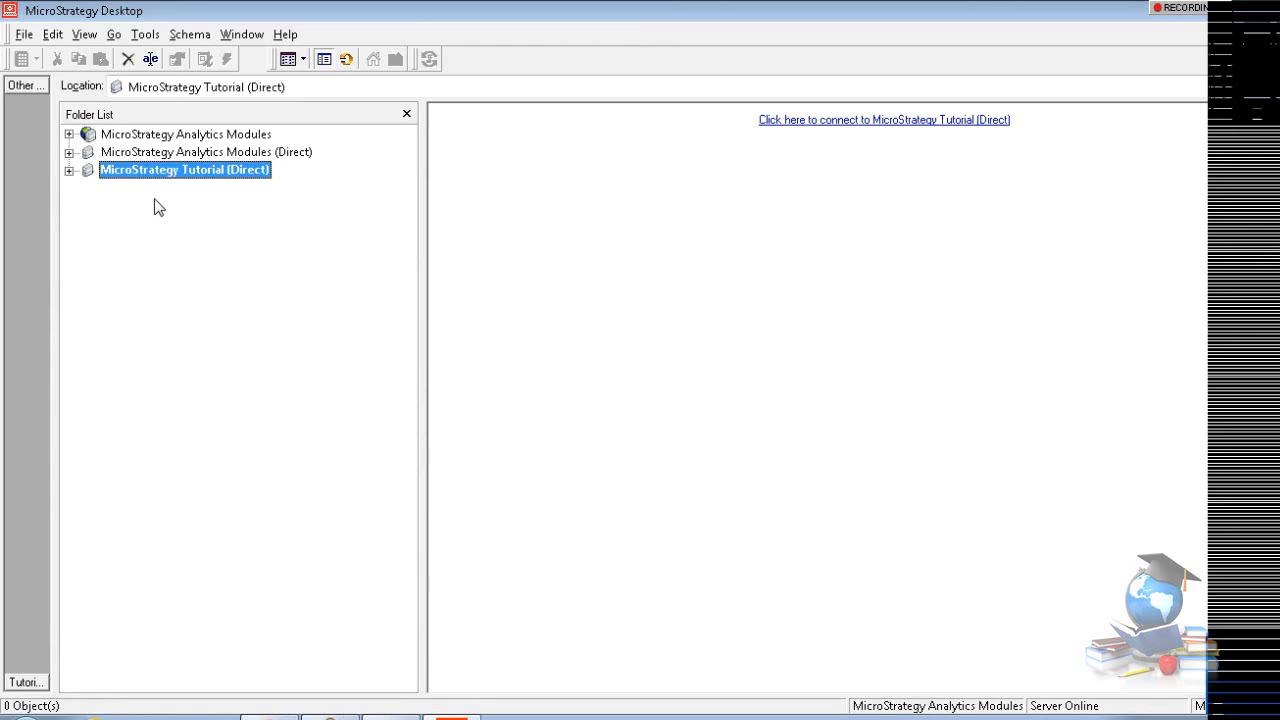
{"action": "left_click", "coordinate": [150, 153]}
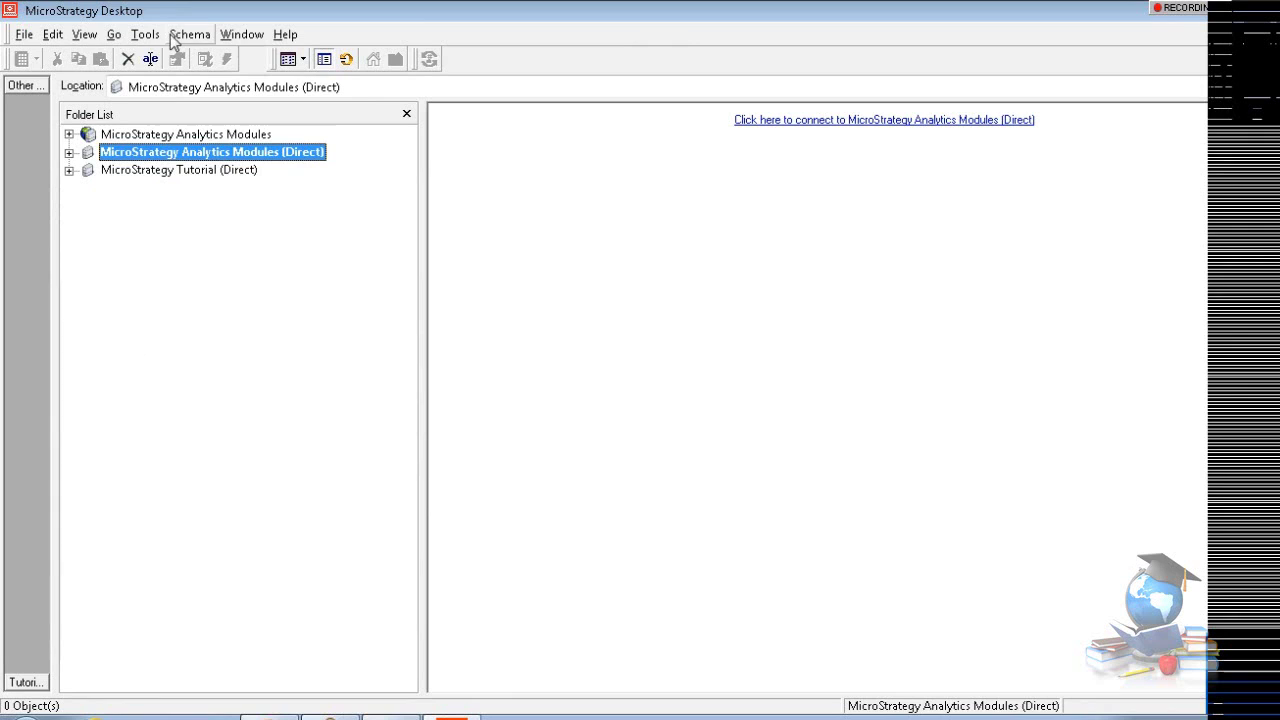
{"action": "left_click", "coordinate": [207, 36]}
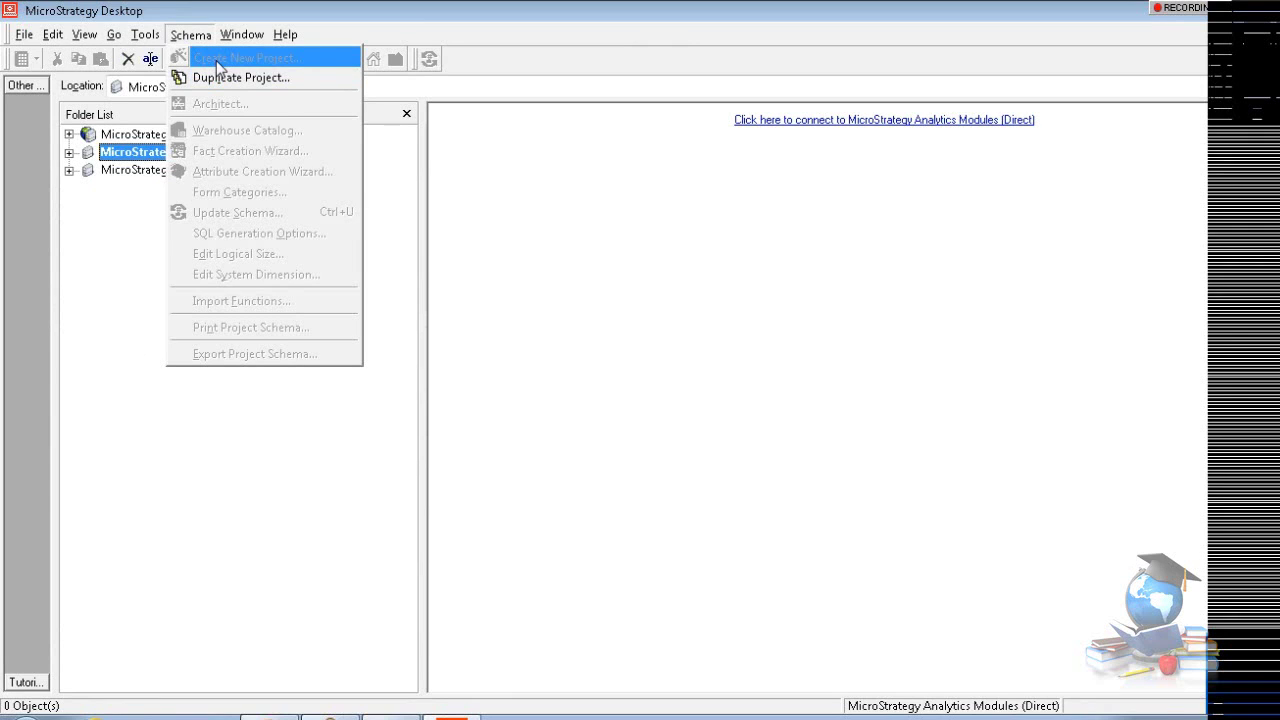
{"action": "left_click", "coordinate": [112, 290]}
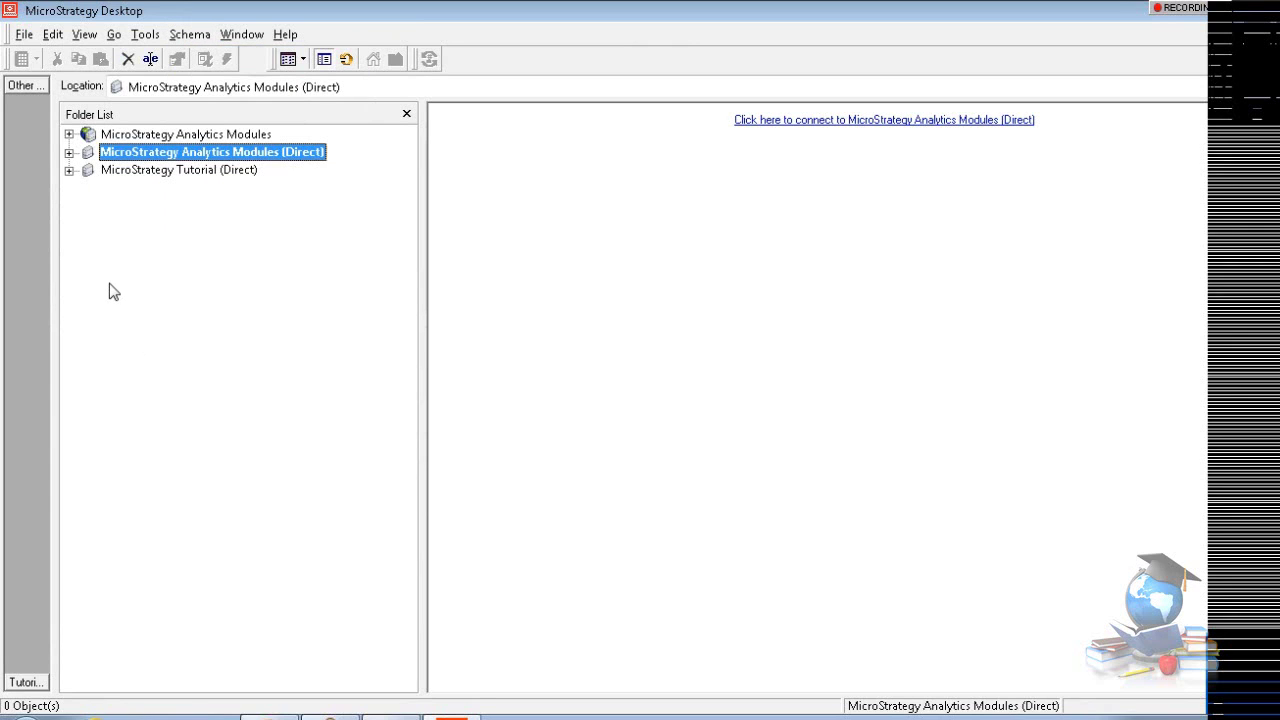
Expand MicroStrategy Analytics Modules, collapse its MicroStrategy Tutorial project and recheck the availability of the schema commands.
{"action": "left_click", "coordinate": [68, 134]}
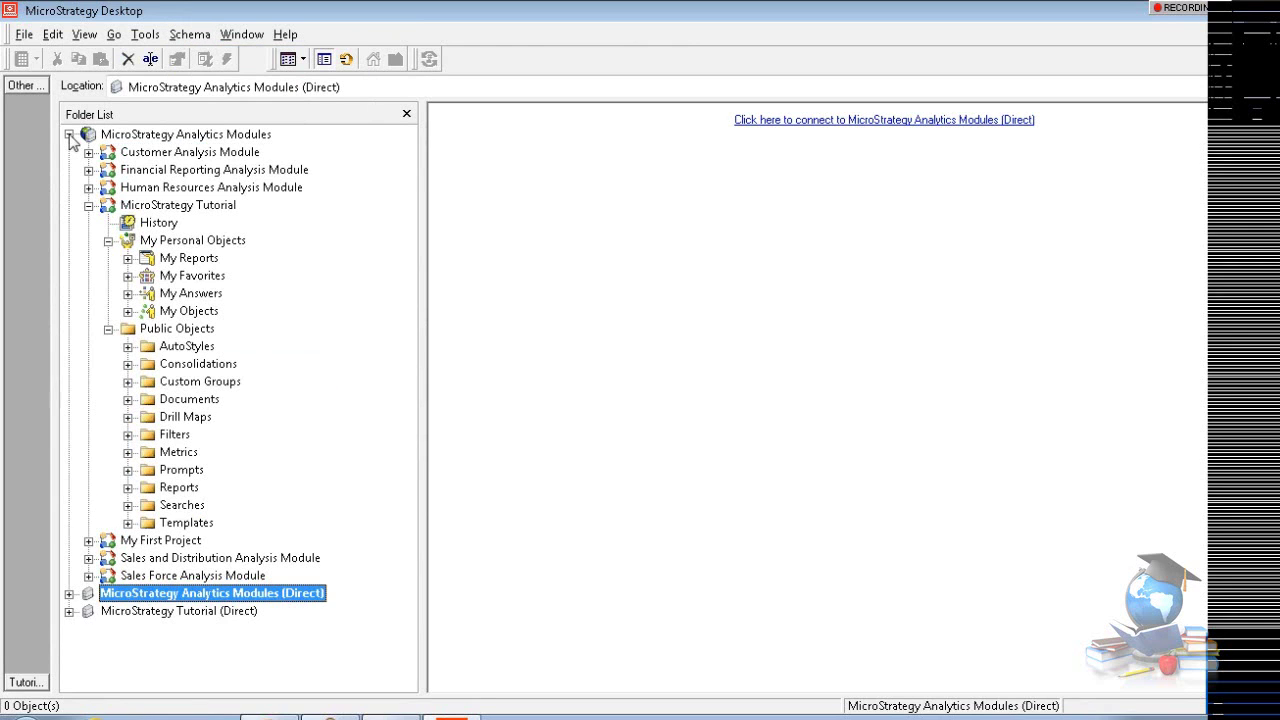
{"action": "left_click", "coordinate": [88, 205]}
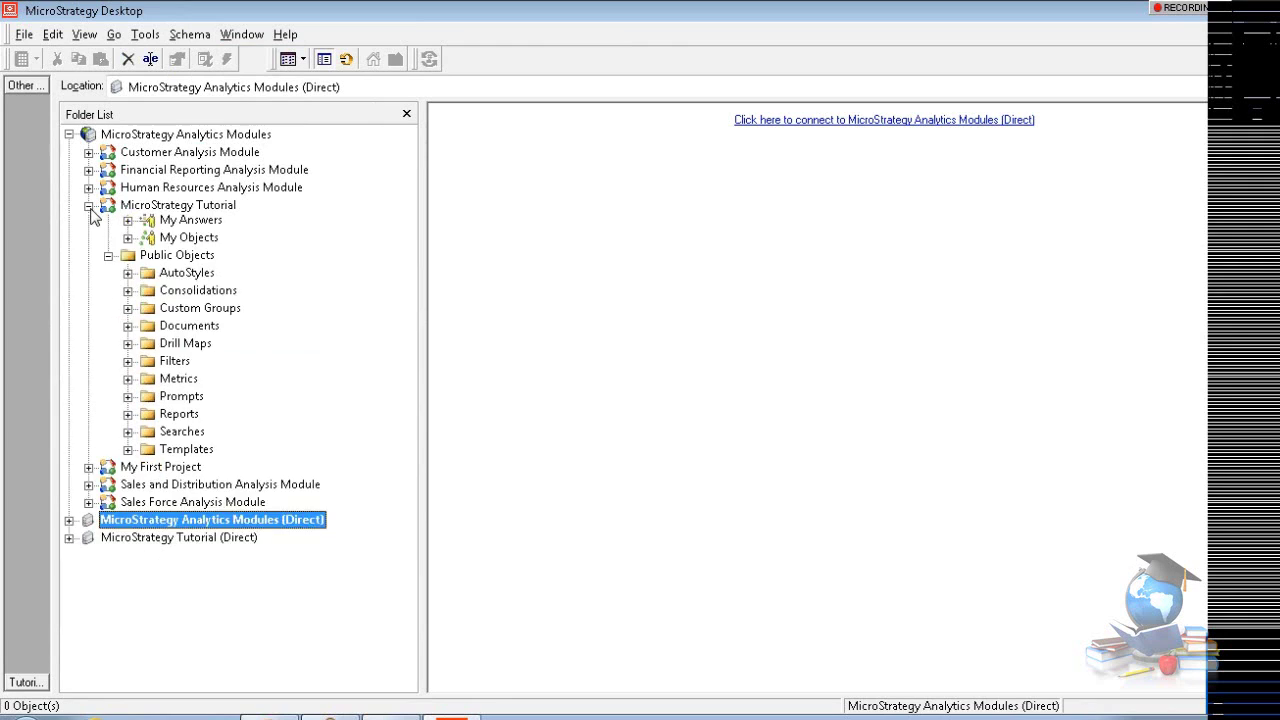
{"action": "left_click", "coordinate": [196, 38]}
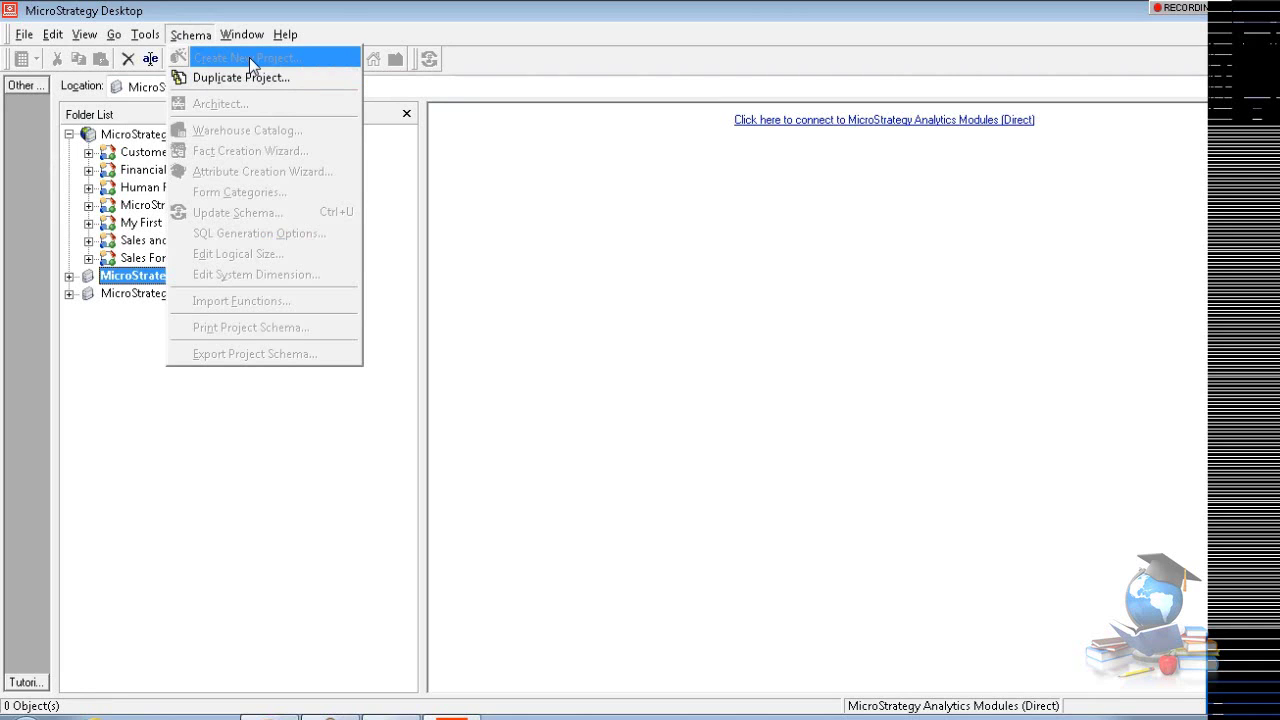
{"action": "left_click", "coordinate": [393, 168]}
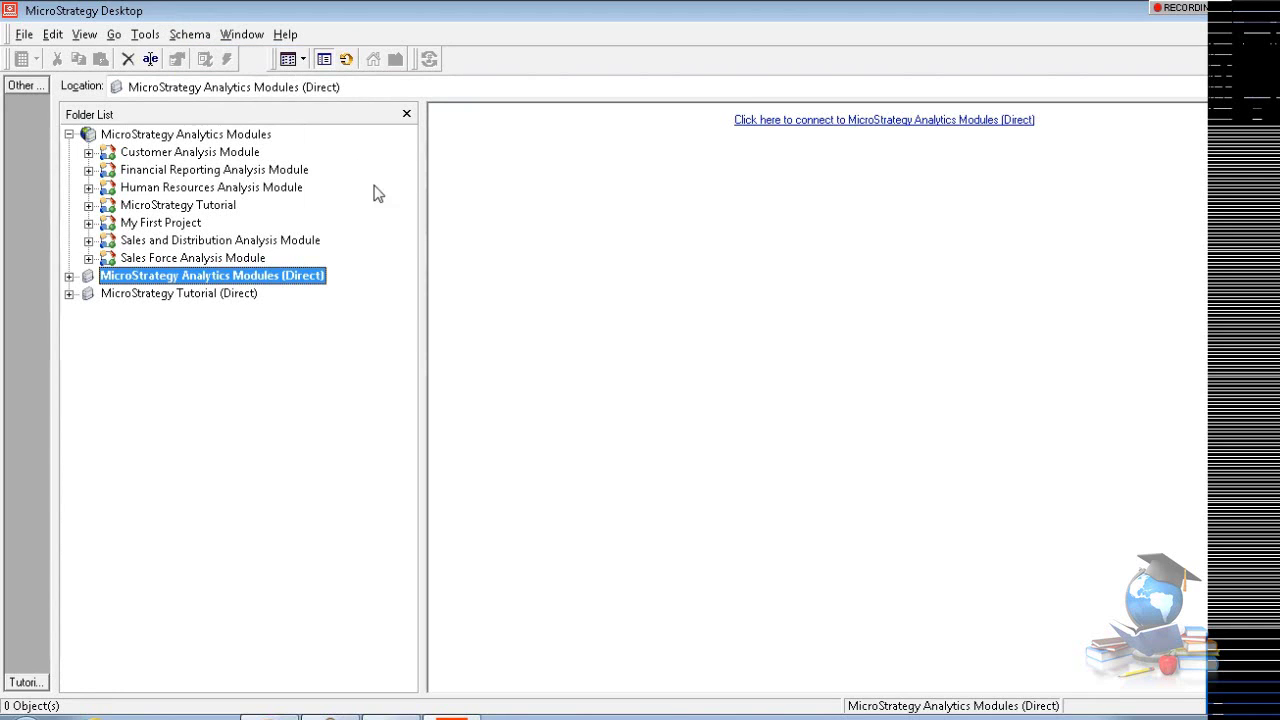
Try to create a project named Dev1 in the MicroStrategy Analytics Modules source, with the guest user account left disabled.
{"action": "left_click", "coordinate": [193, 135]}
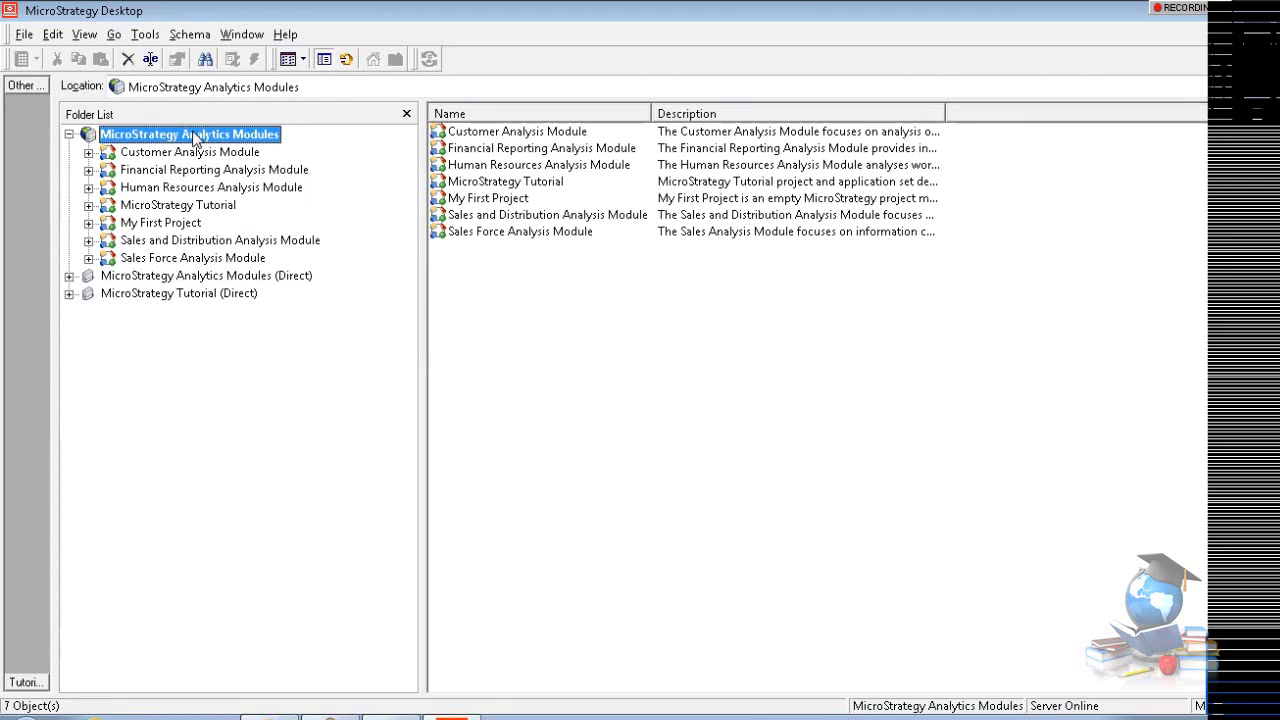
{"action": "left_click", "coordinate": [190, 34]}
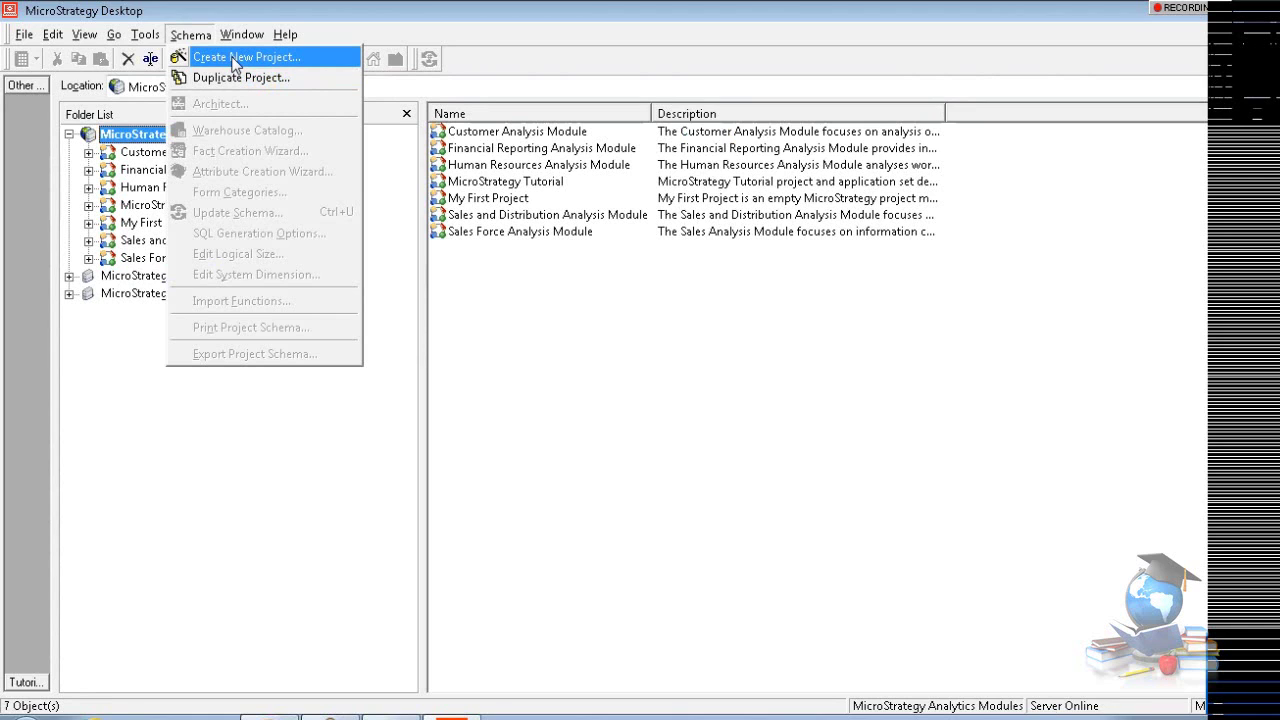
{"action": "left_click", "coordinate": [234, 60]}
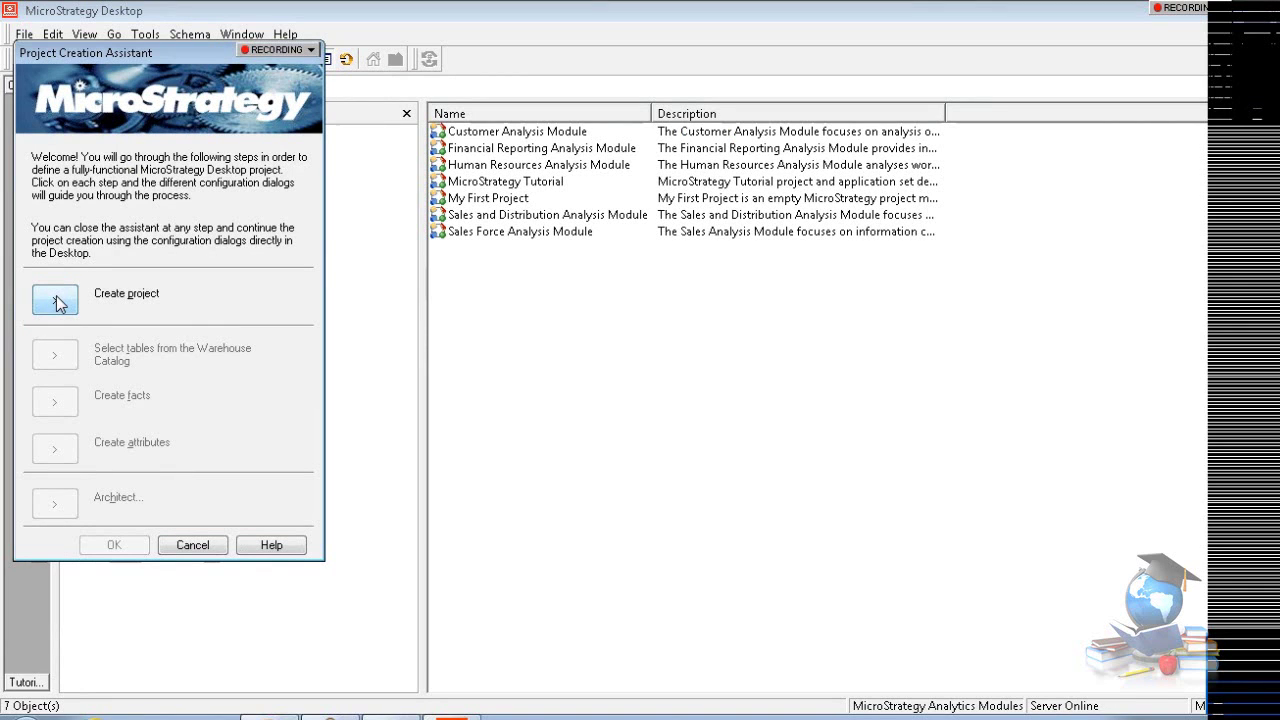
{"action": "left_click", "coordinate": [56, 303]}
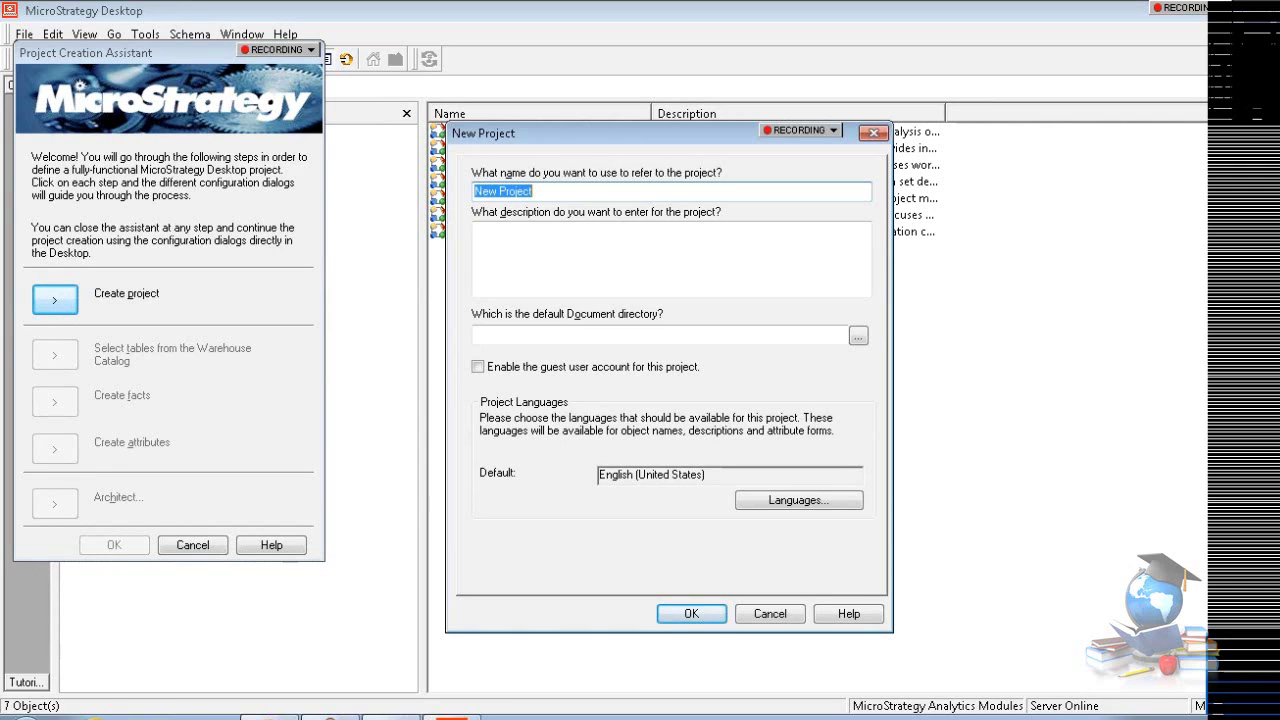
{"action": "type", "text": "Dev1"}
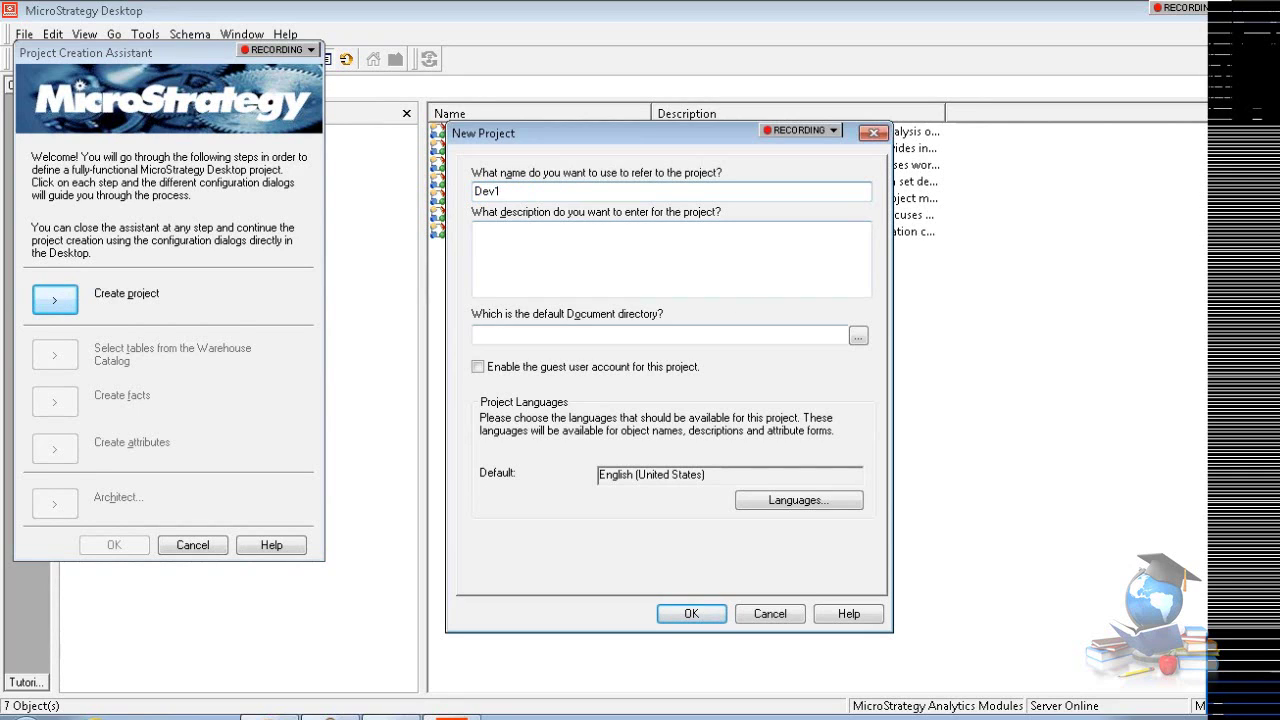
{"action": "left_click", "coordinate": [479, 368]}
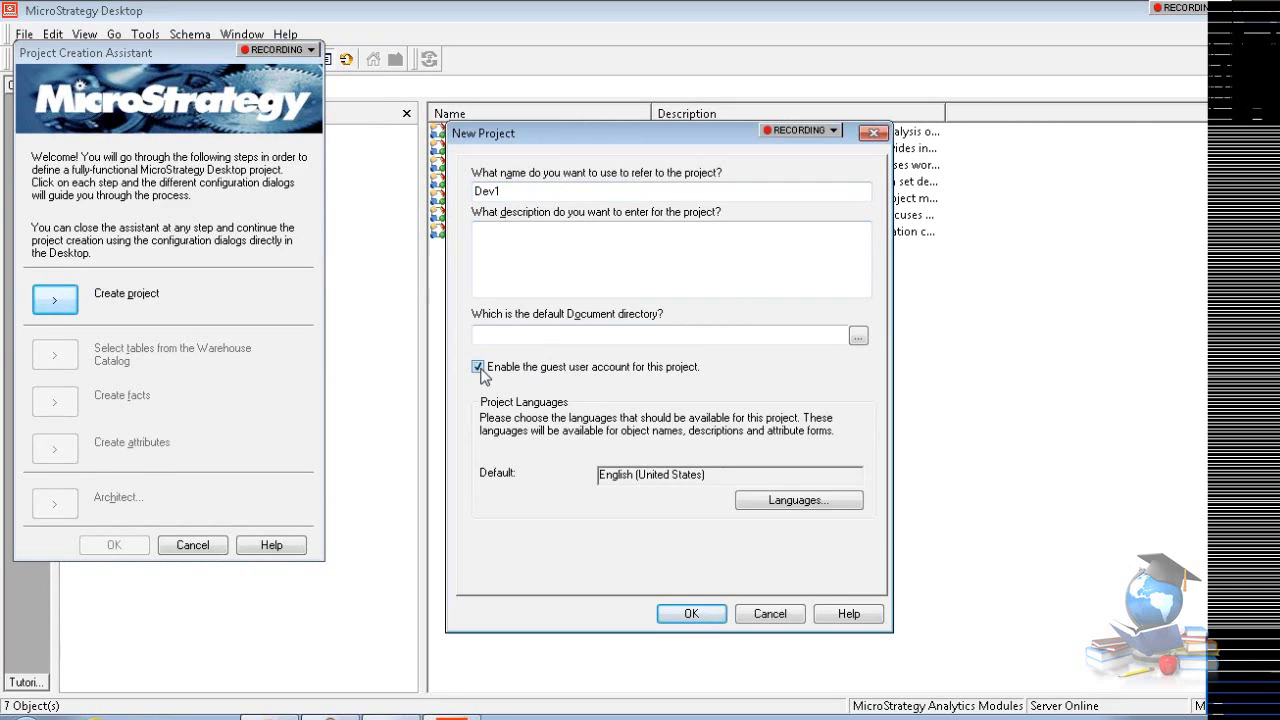
{"action": "left_click", "coordinate": [478, 367]}
{"action": "left_click", "coordinate": [691, 613]}
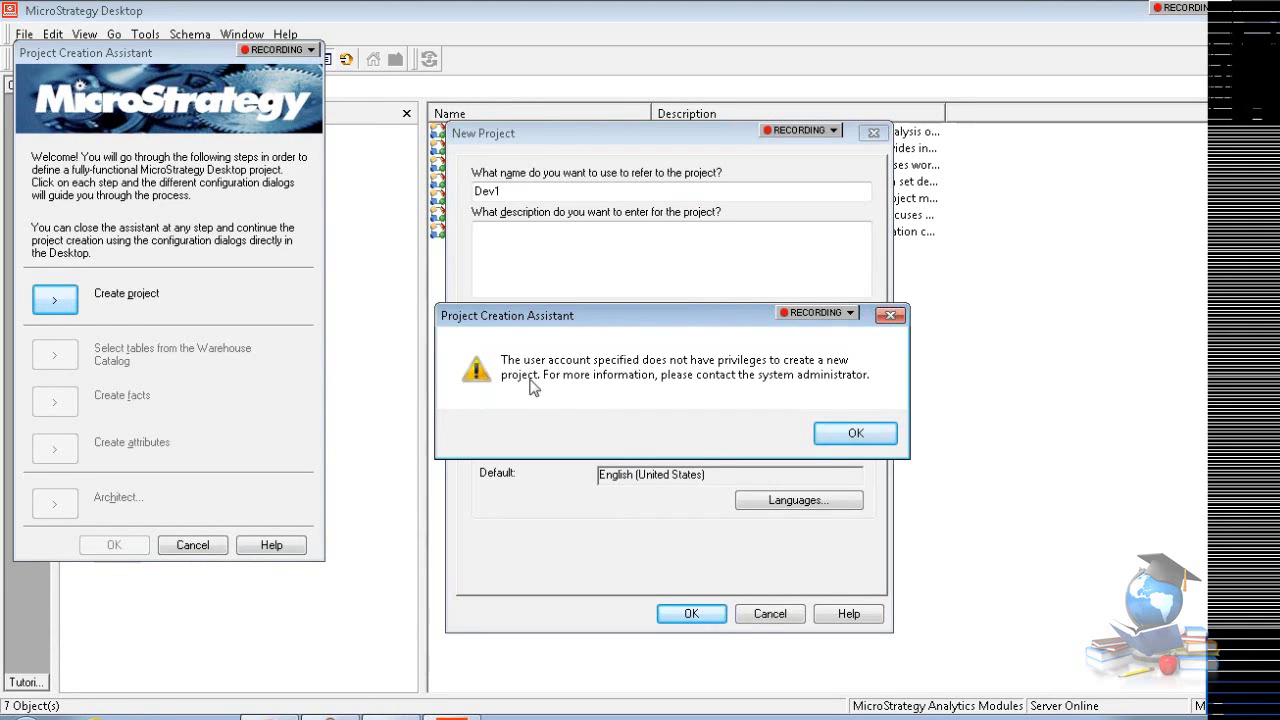
{"action": "left_click", "coordinate": [878, 438]}
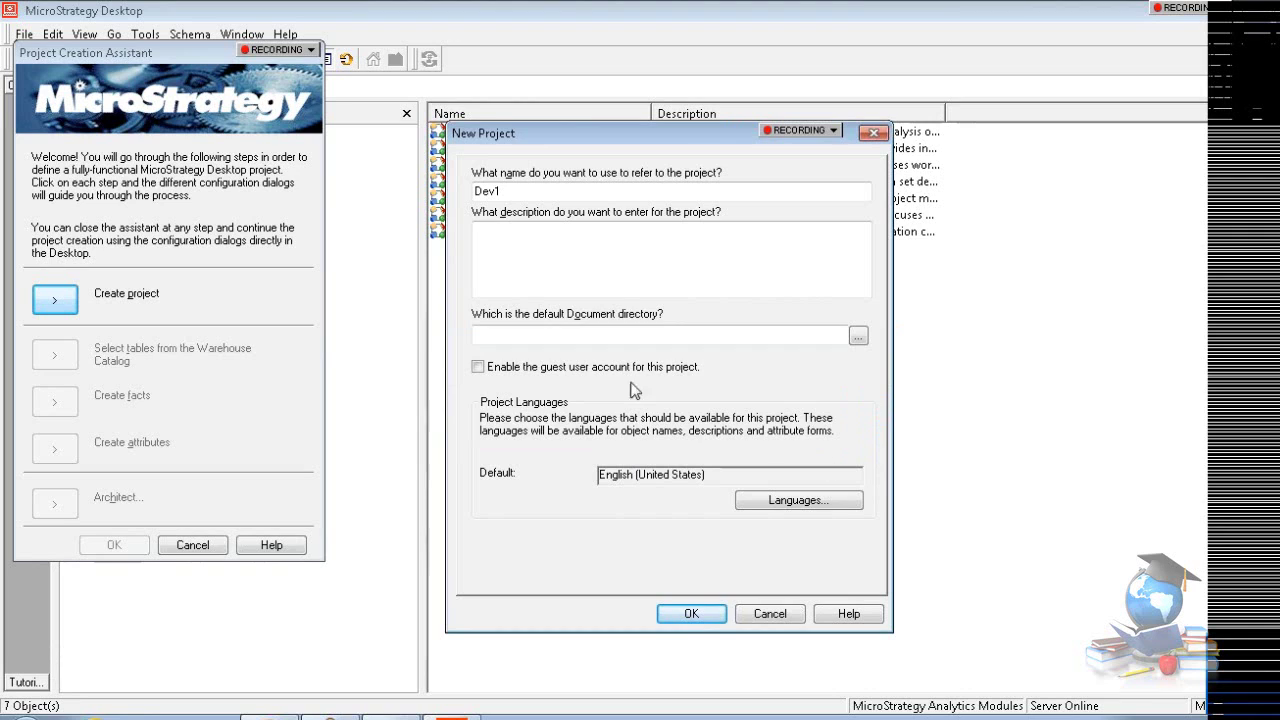
{"action": "left_click", "coordinate": [774, 616]}
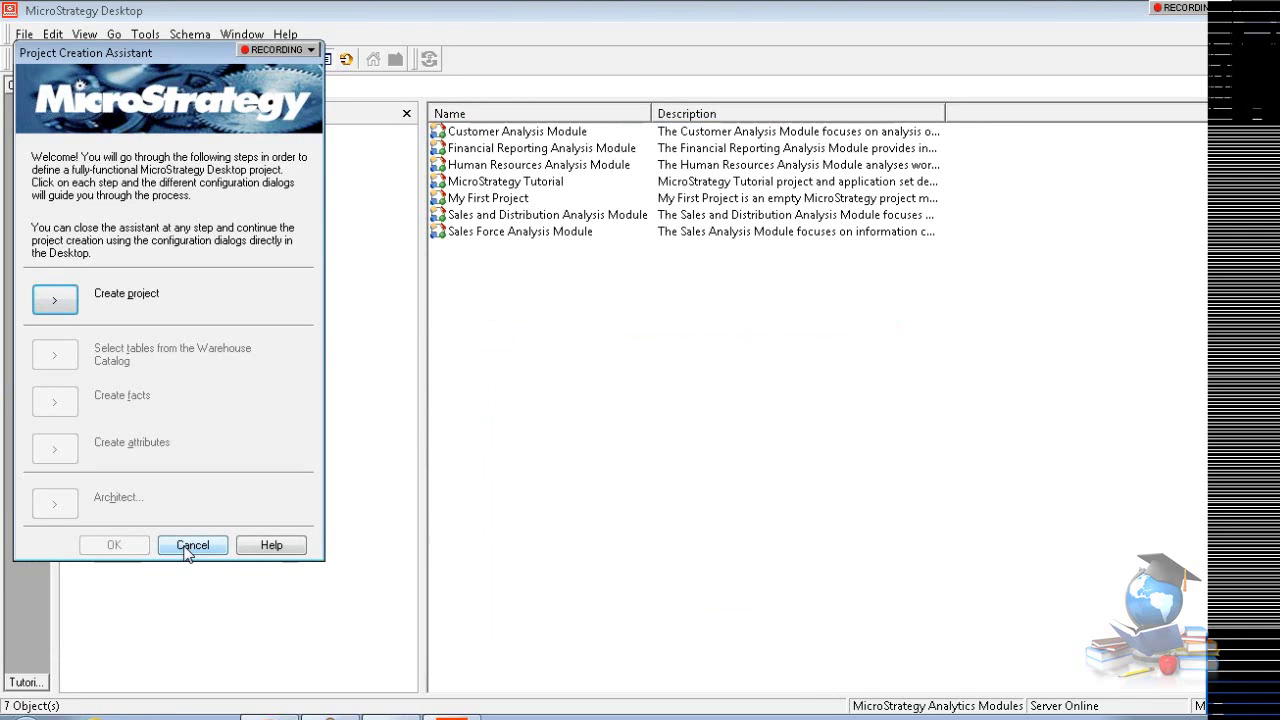
Try again to create the project under the name Dev, and close the Project Creation Assistant.
{"action": "left_click", "coordinate": [55, 300]}
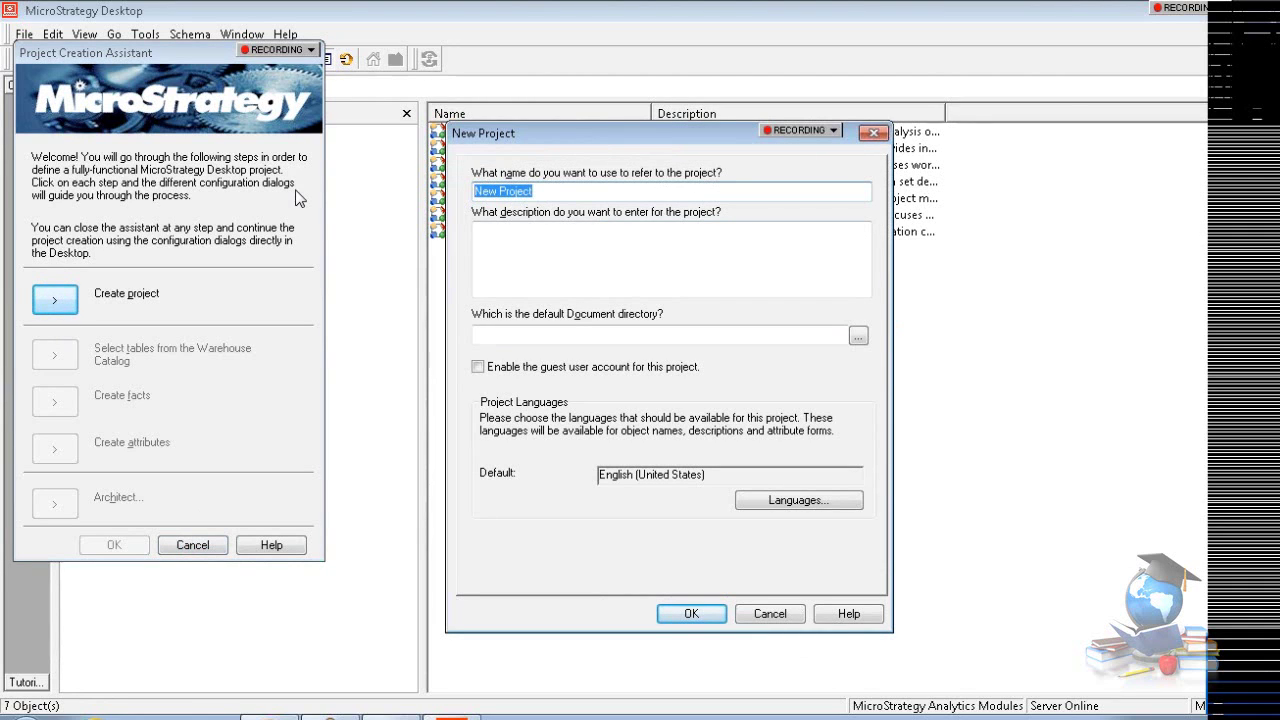
{"action": "type", "text": "Dev"}
{"action": "left_click", "coordinate": [688, 612]}
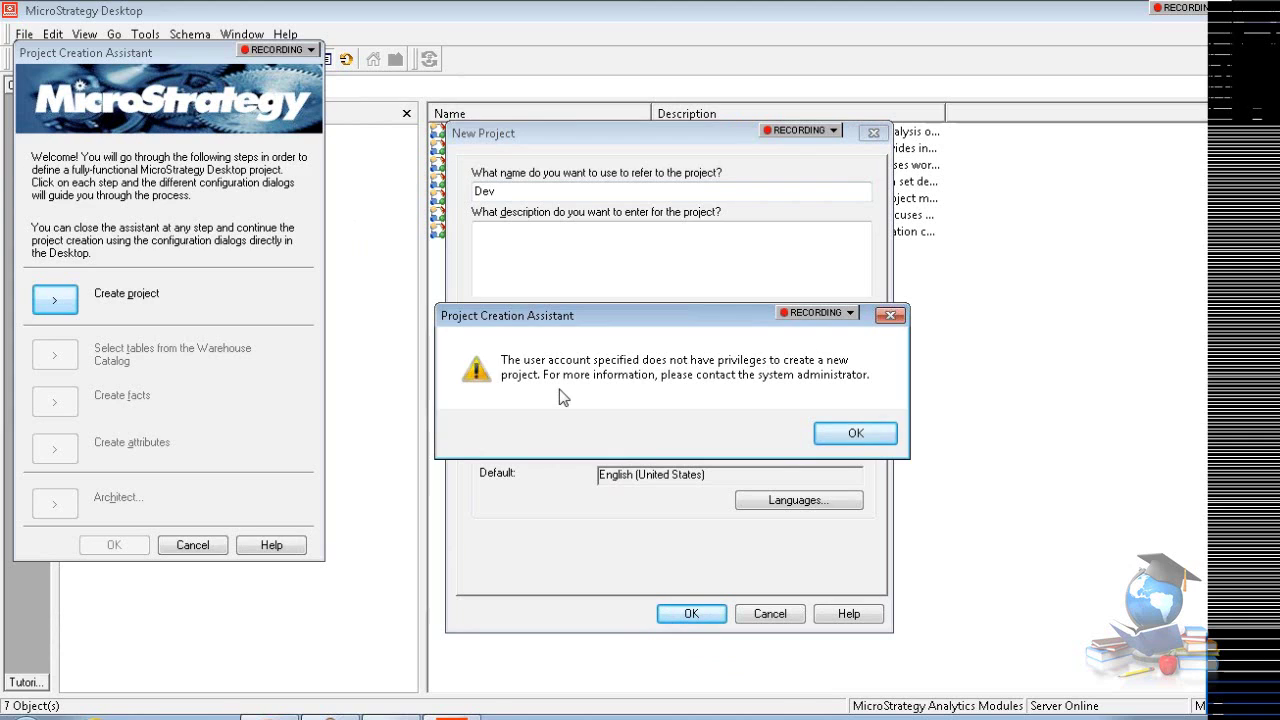
{"action": "left_click", "coordinate": [854, 433]}
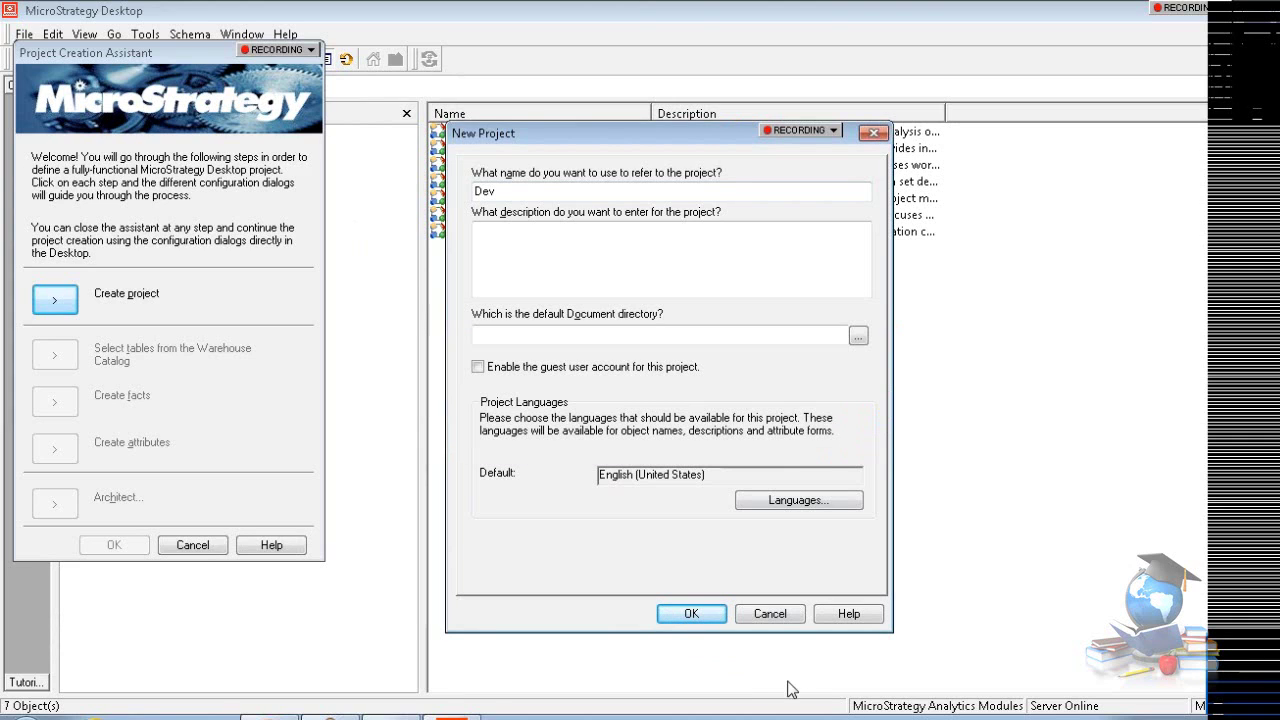
{"action": "left_click", "coordinate": [788, 614]}
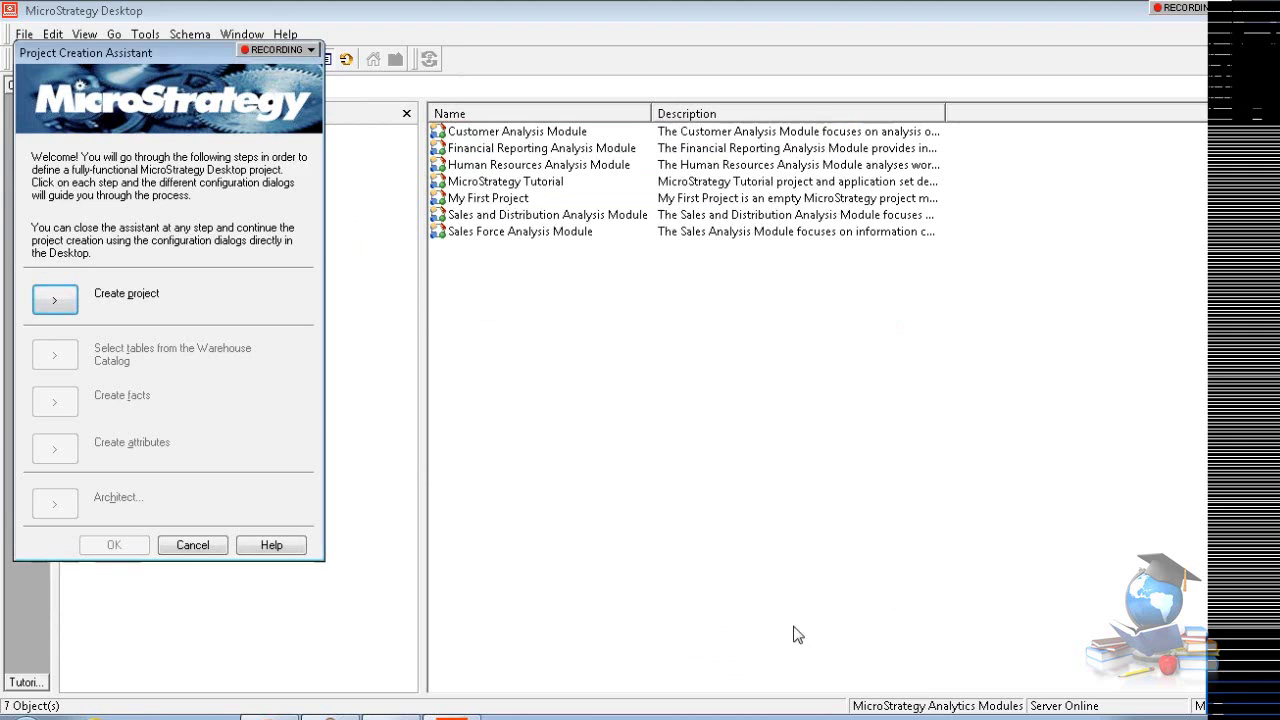
{"action": "left_click", "coordinate": [194, 545]}
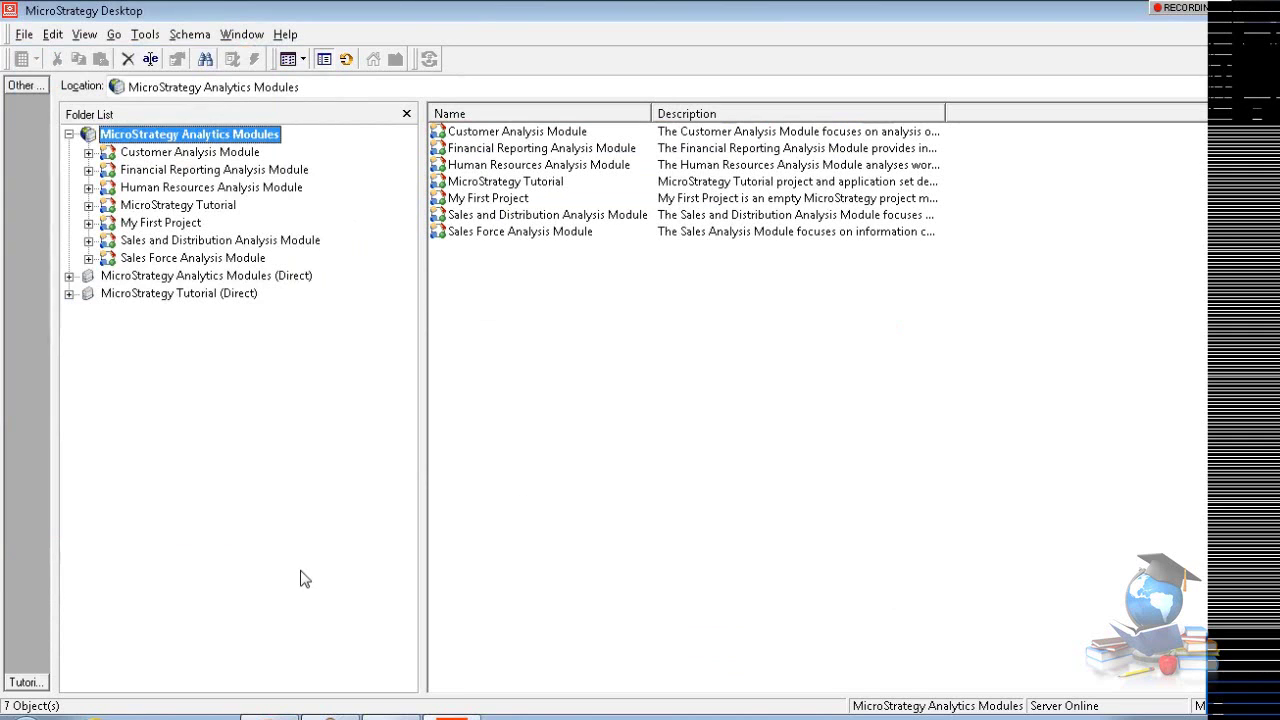
Disconnect from the MicroStrategy Analytics Modules project source and bring up its login for reconnecting.
{"action": "left_click", "coordinate": [24, 36]}
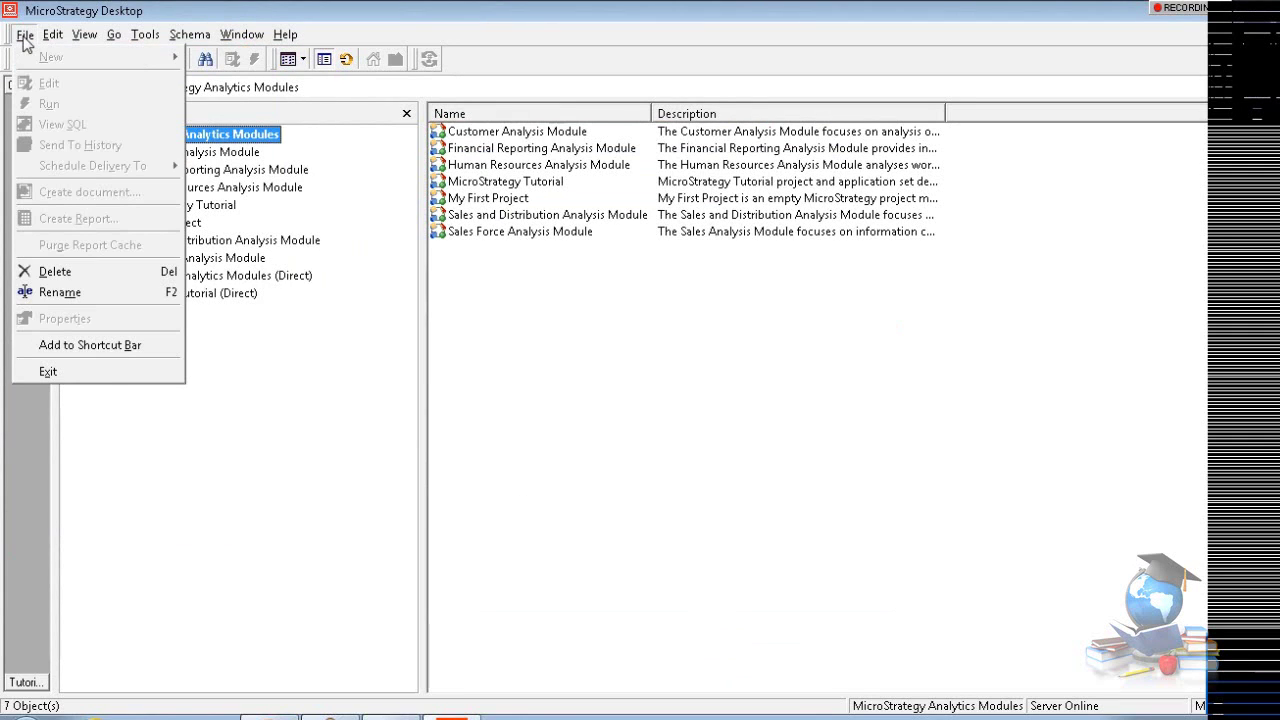
{"action": "left_click", "coordinate": [354, 375]}
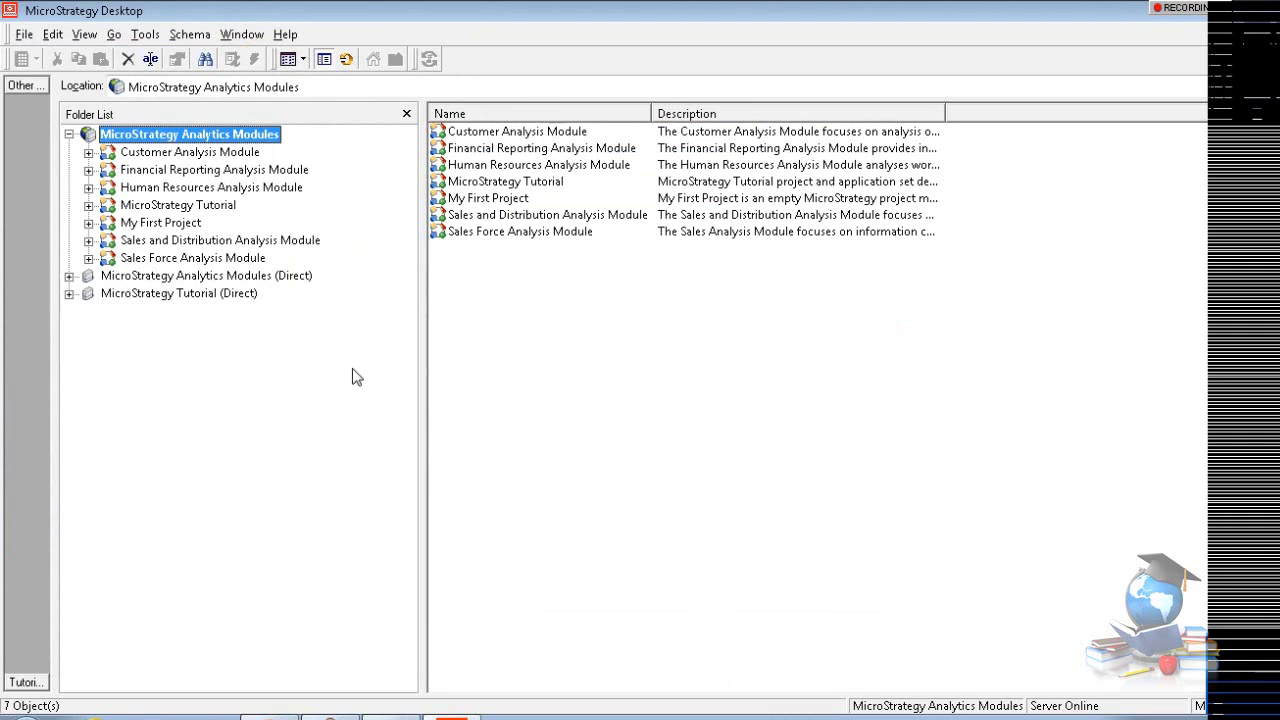
{"action": "right_click", "coordinate": [211, 136]}
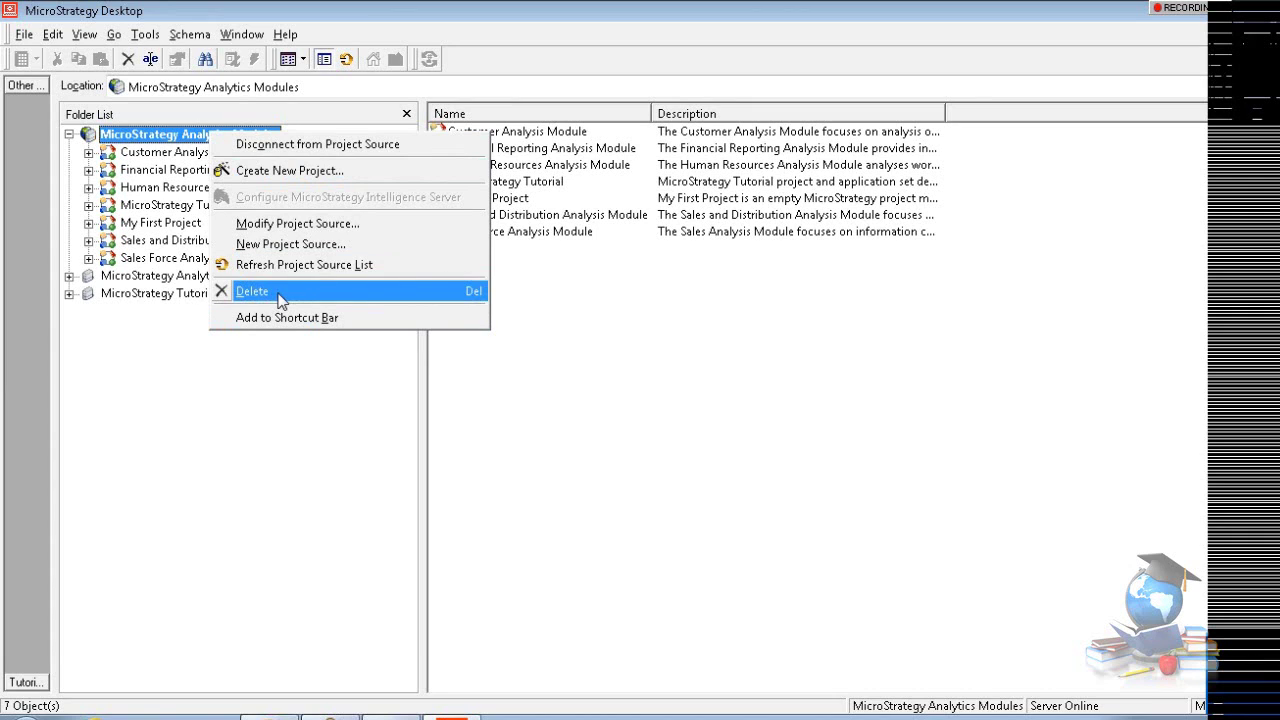
{"action": "left_click", "coordinate": [293, 145]}
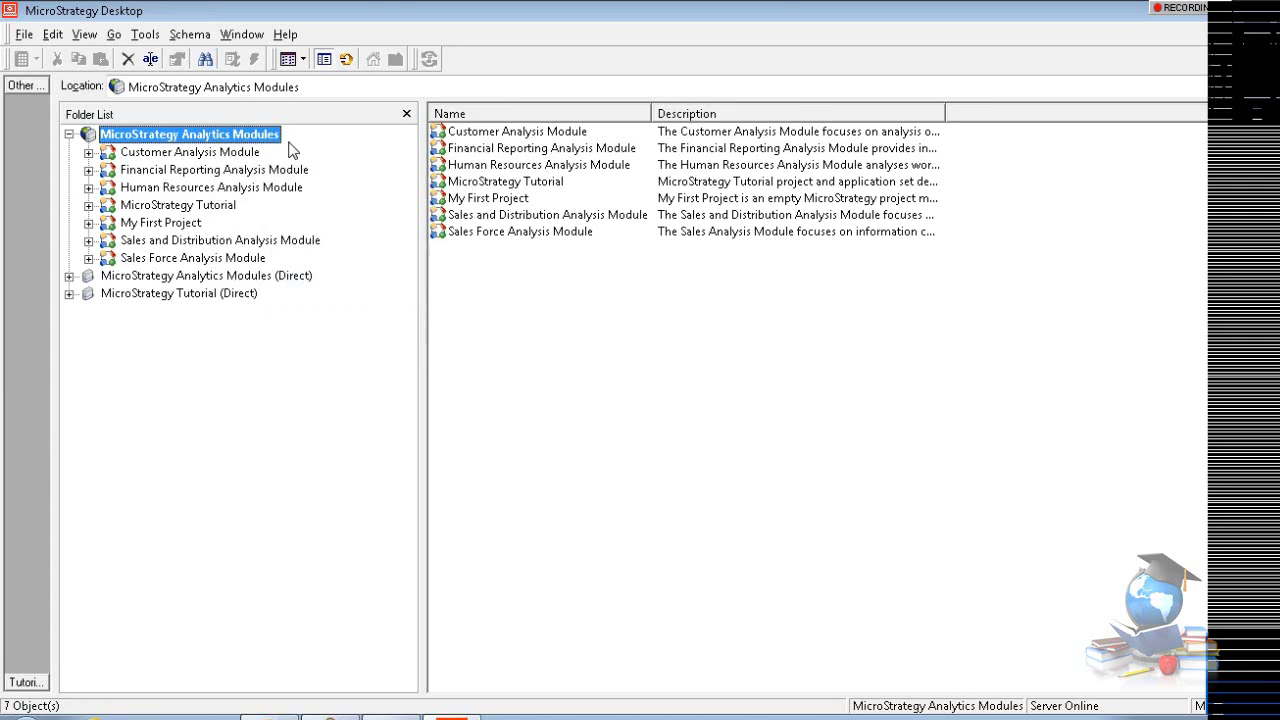
{"action": "right_click", "coordinate": [153, 140]}
{"action": "left_click", "coordinate": [165, 145]}
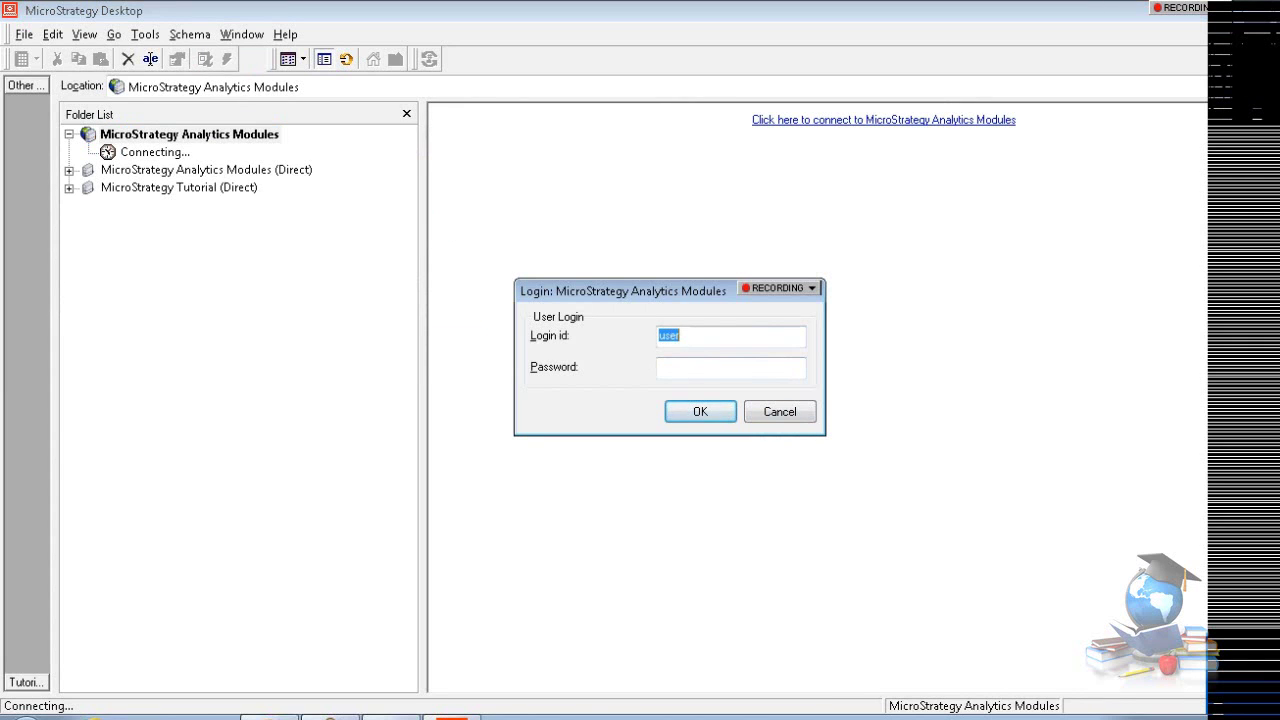
Log in to MicroStrategy Analytics Modules with the login id administrator and an empty password, dismissing the activation notice.
{"action": "type", "text": "admi"}
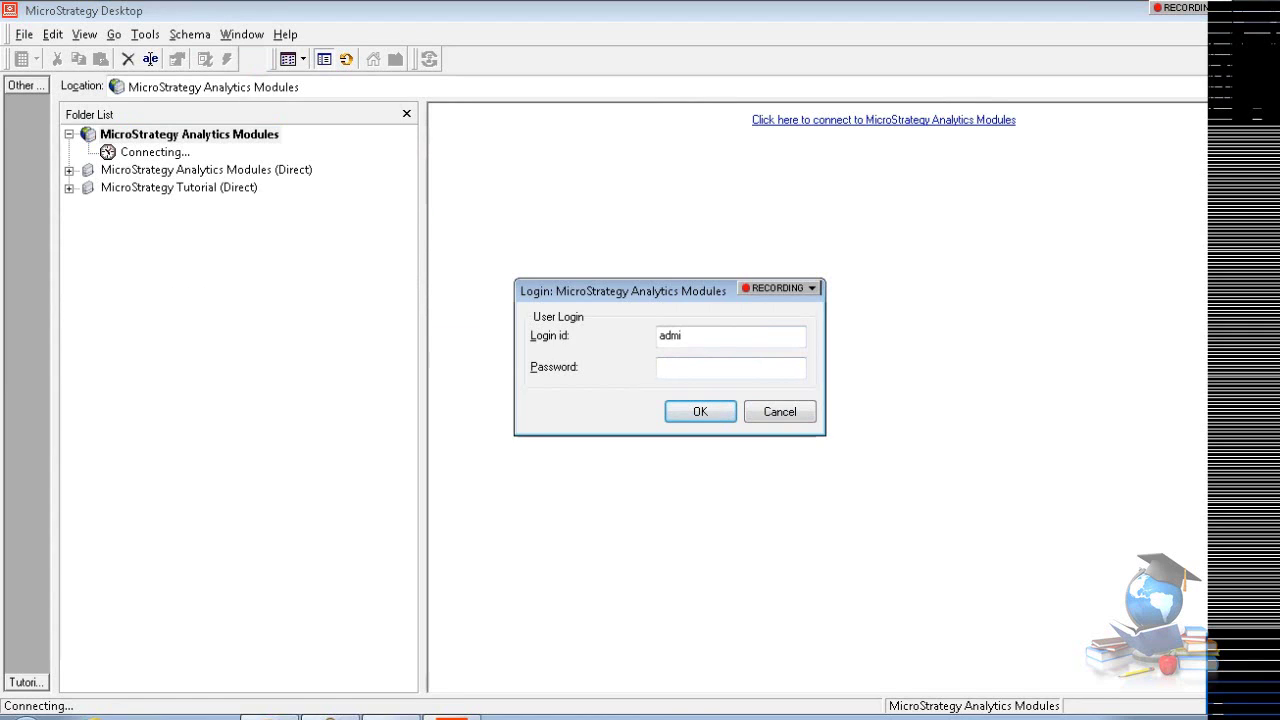
{"action": "type", "text": "nistrator"}
{"action": "left_click", "coordinate": [693, 416]}
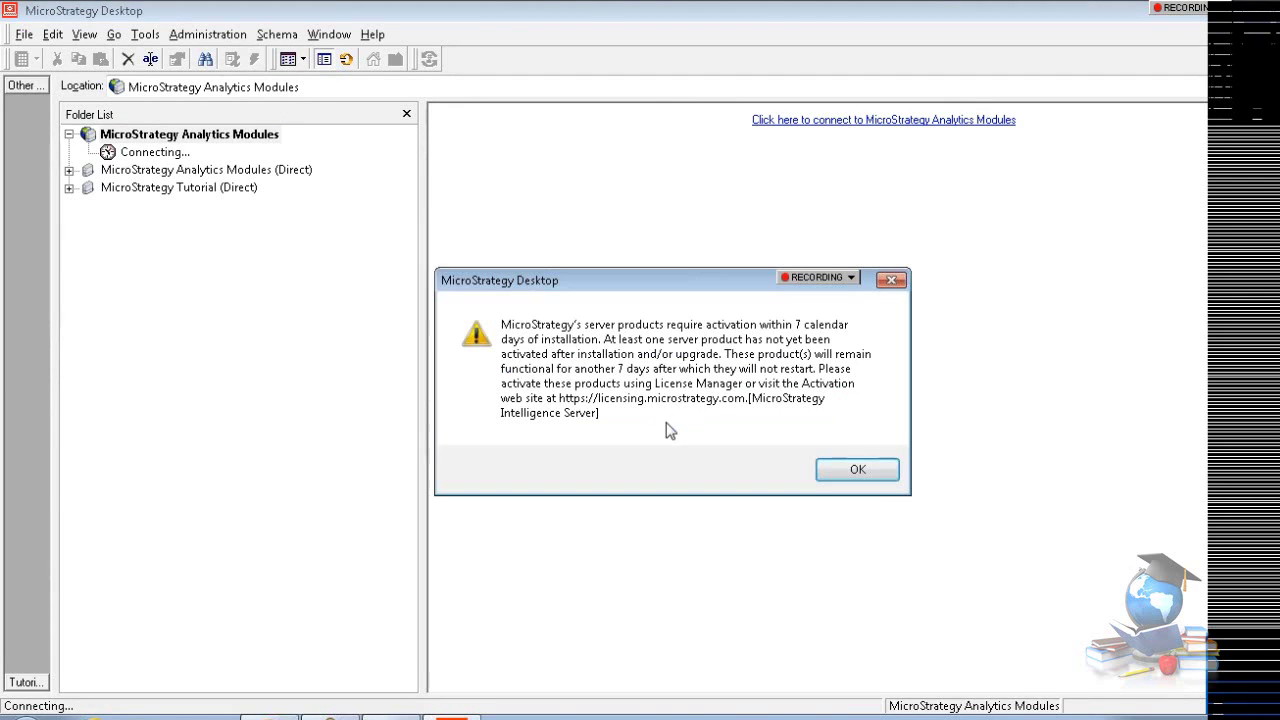
{"action": "left_click", "coordinate": [872, 472]}
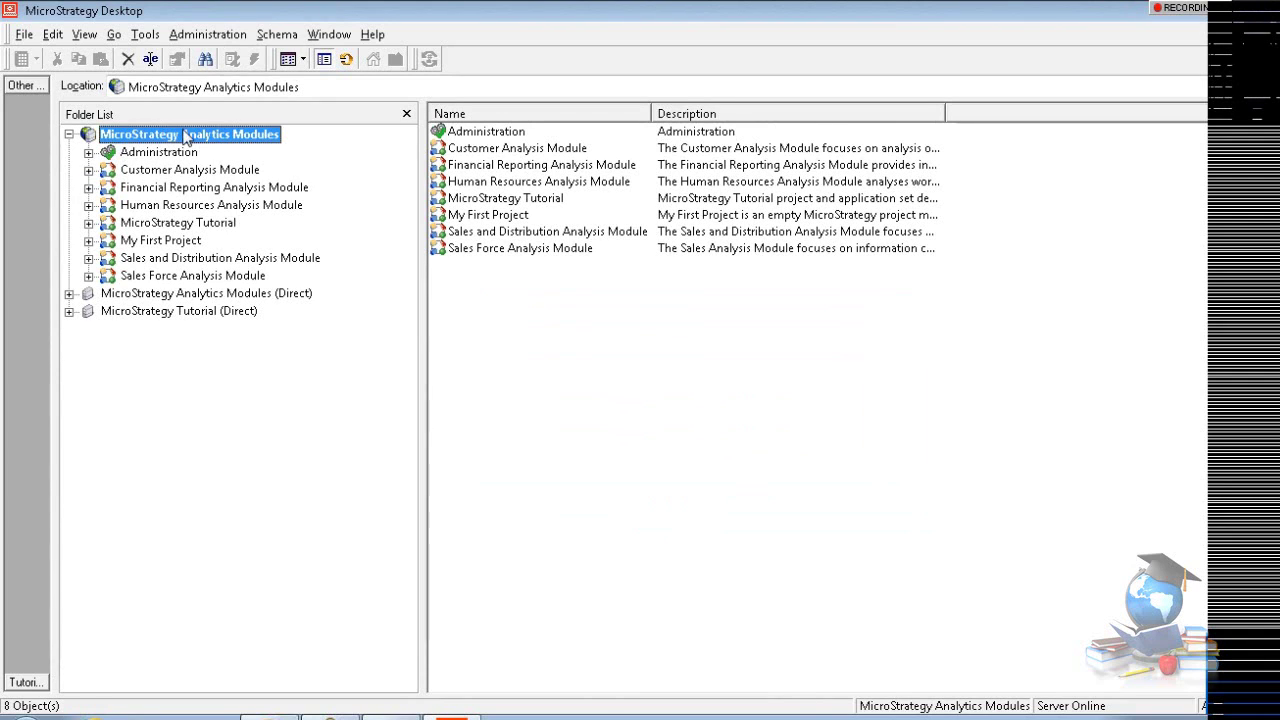
Create a new project named Dev in MicroStrategy Analytics Modules with the Project Creation Assistant.
{"action": "left_click", "coordinate": [277, 34]}
{"action": "left_click", "coordinate": [277, 34]}
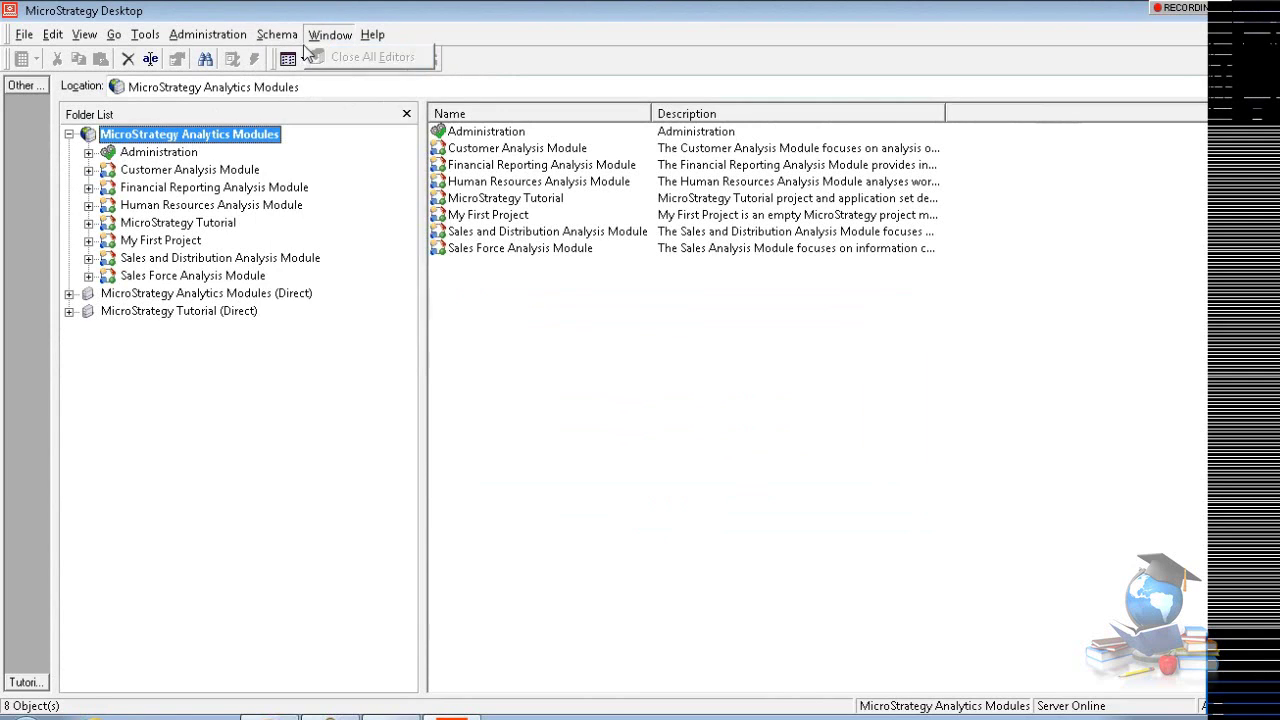
{"action": "left_click", "coordinate": [277, 34]}
{"action": "left_click", "coordinate": [290, 55]}
{"action": "left_click", "coordinate": [52, 300]}
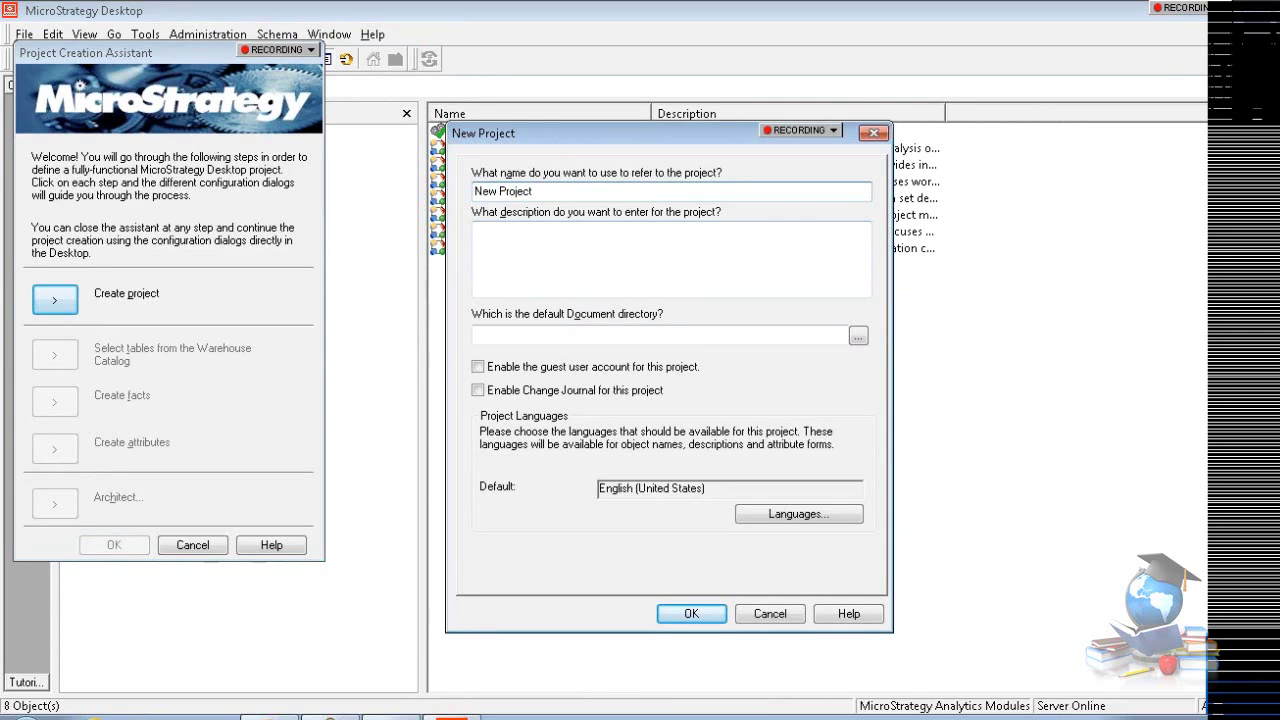
{"action": "type", "text": "Dev"}
{"action": "left_click", "coordinate": [694, 614]}
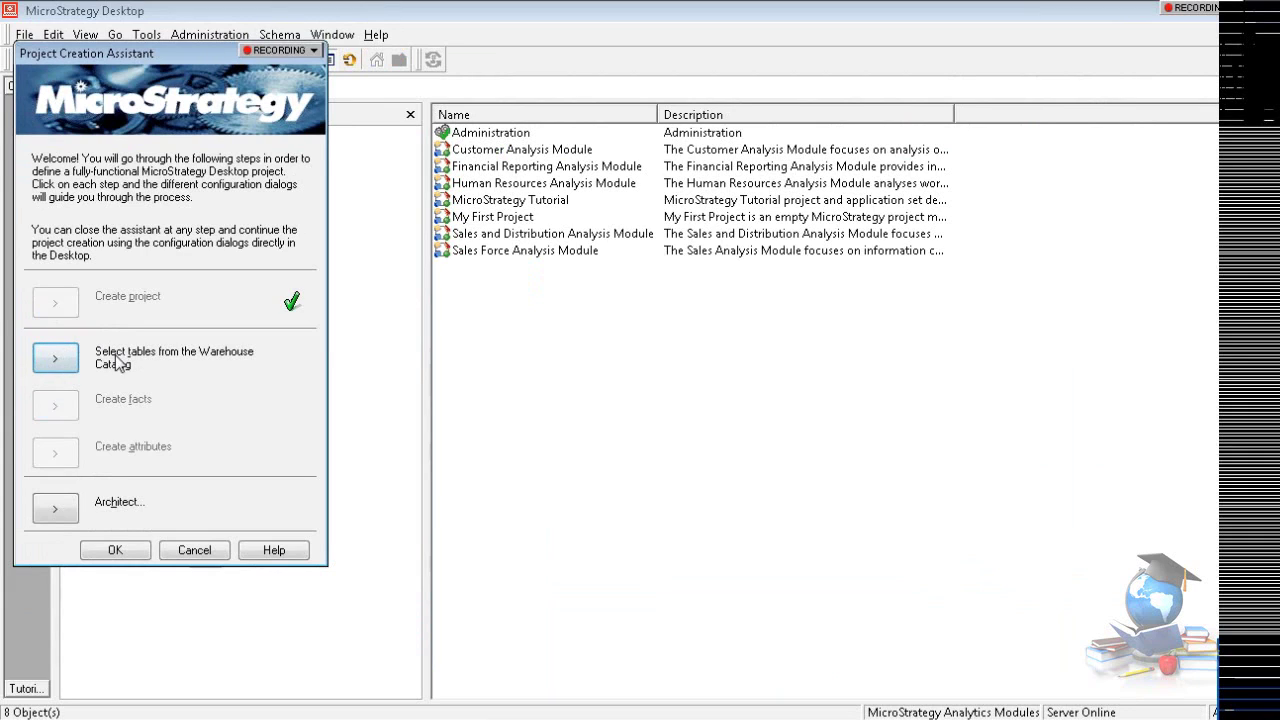
Start selecting warehouse tables for the project, using Tutorial Data as its primary database instance.
{"action": "left_click", "coordinate": [64, 366]}
{"action": "left_click", "coordinate": [64, 366]}
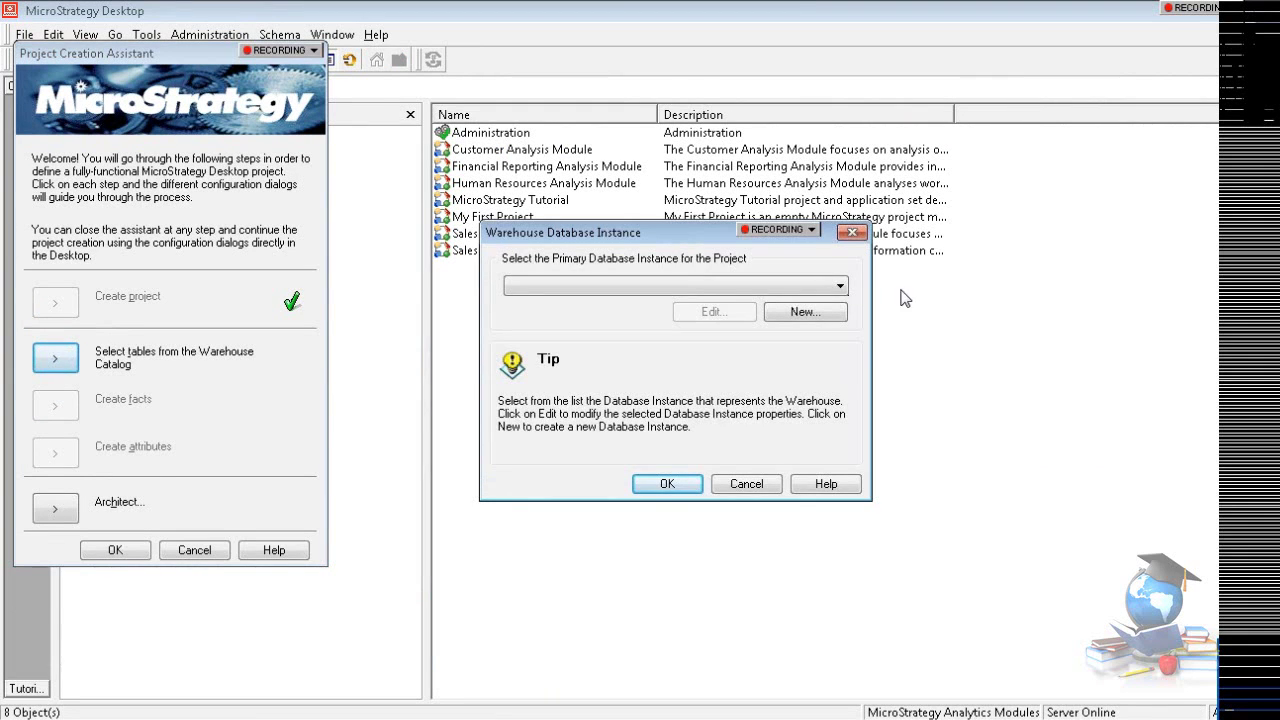
{"action": "left_click", "coordinate": [840, 286]}
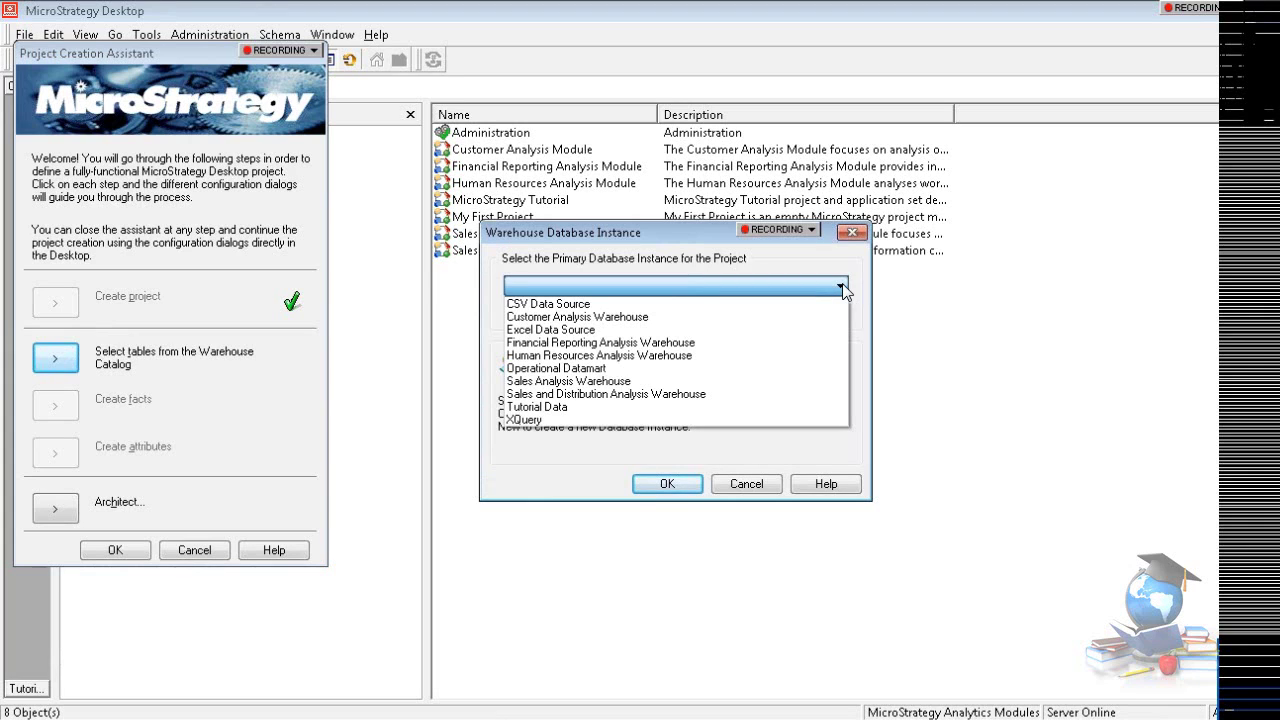
{"action": "left_click", "coordinate": [787, 407]}
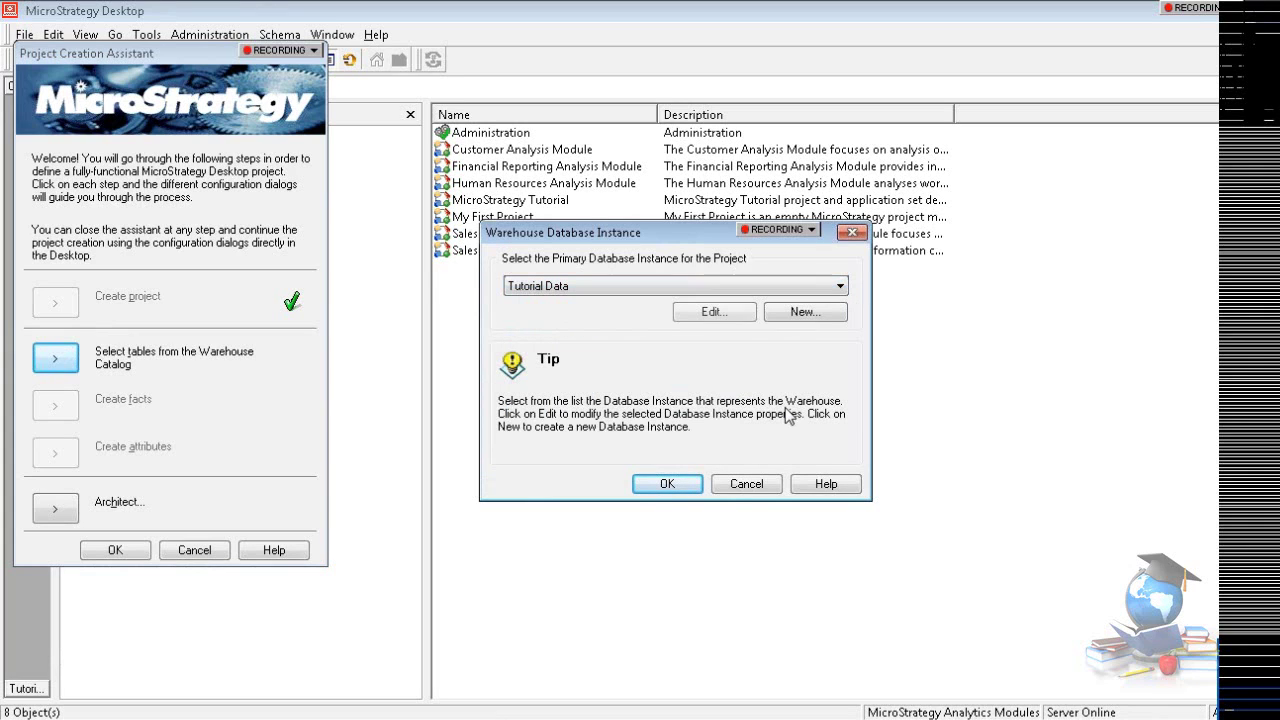
{"action": "left_click", "coordinate": [664, 482]}
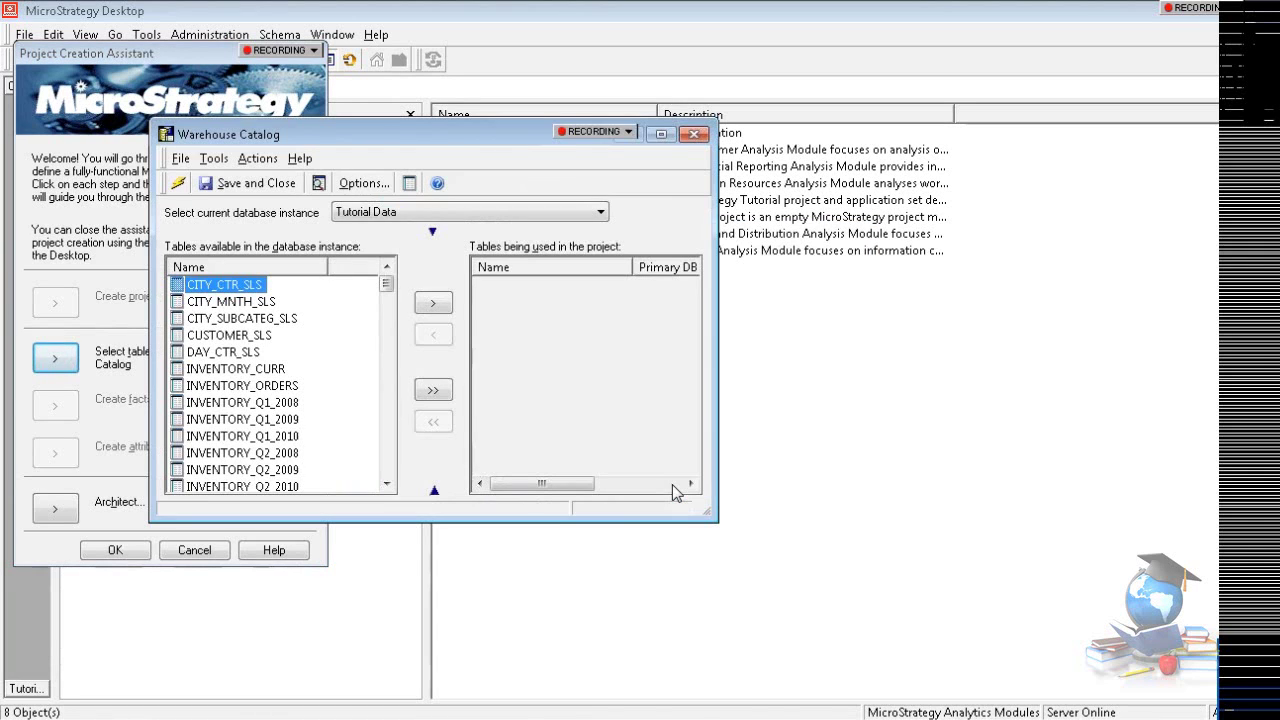
Maximize the Warehouse Catalog, review the available tables and add all of them to the project.
{"action": "left_click", "coordinate": [665, 134]}
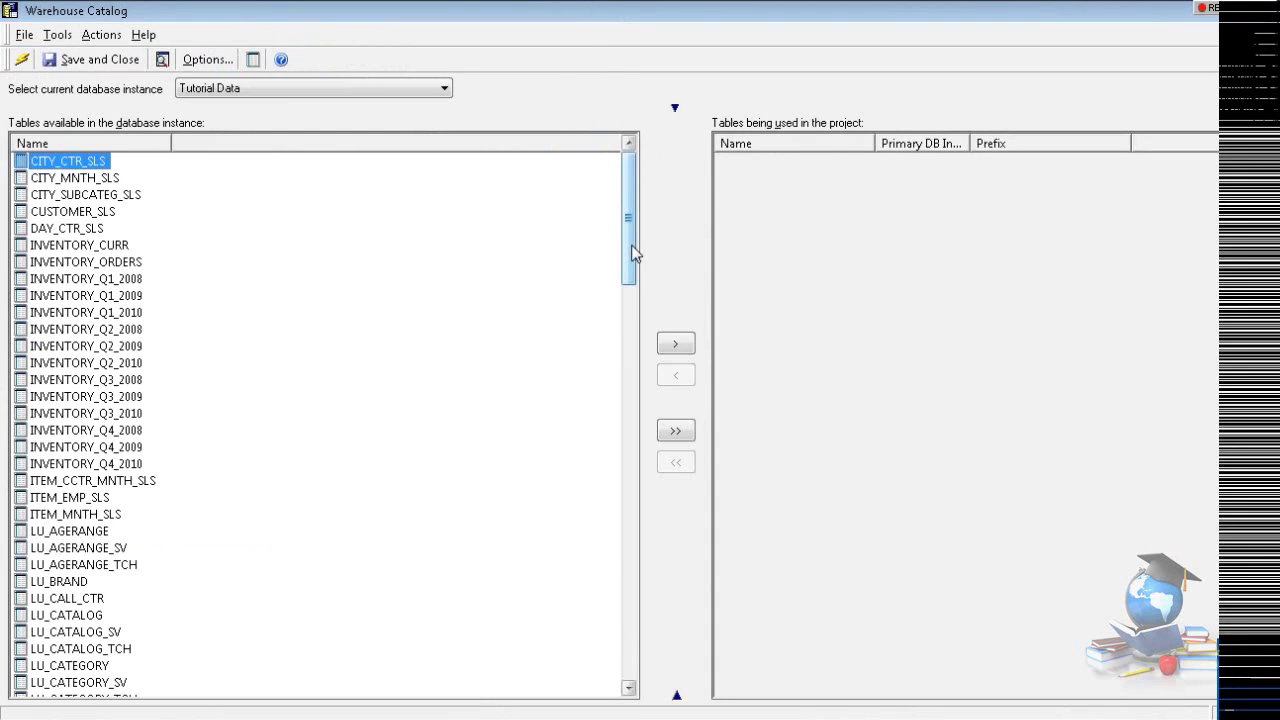
{"action": "left_click_drag", "start_coordinate": [632, 253], "coordinate": [658, 668]}
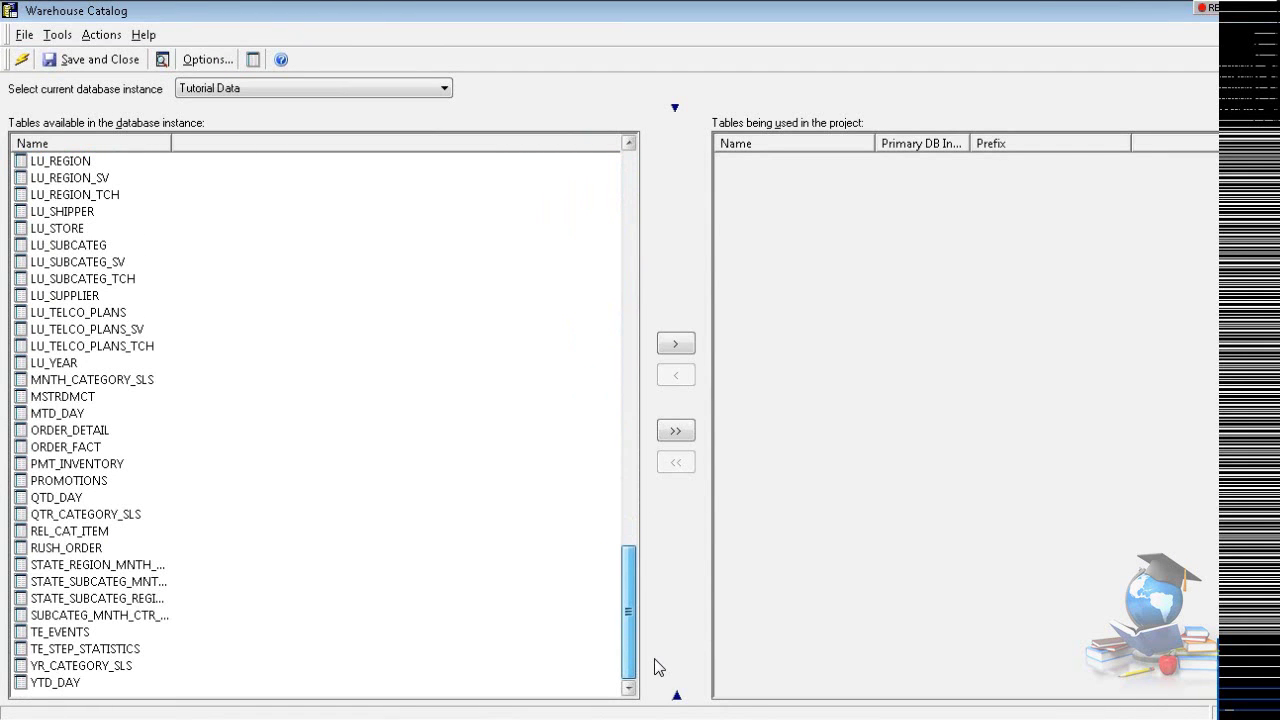
{"action": "left_click", "coordinate": [676, 430]}
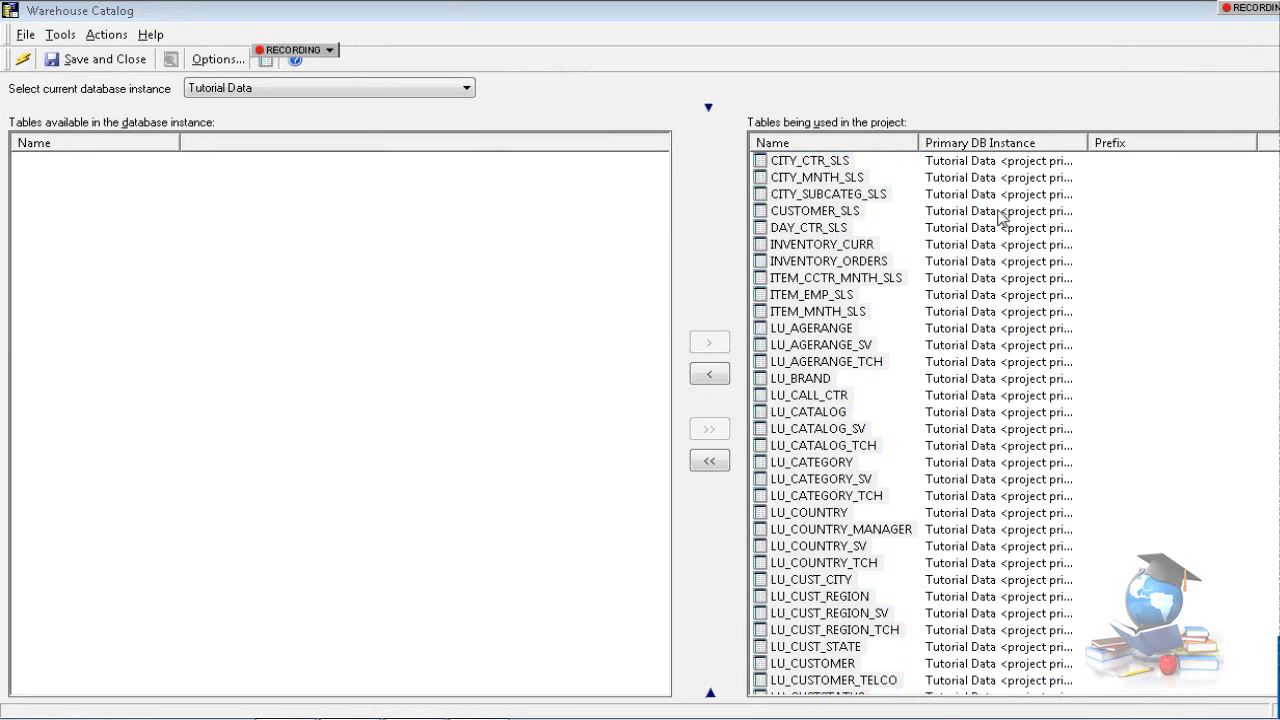
Widen the Primary DB Instance column to show its full text, then restore and enlarge the Warehouse Catalog window.
{"action": "left_click_drag", "start_coordinate": [1088, 142], "coordinate": [1207, 137]}
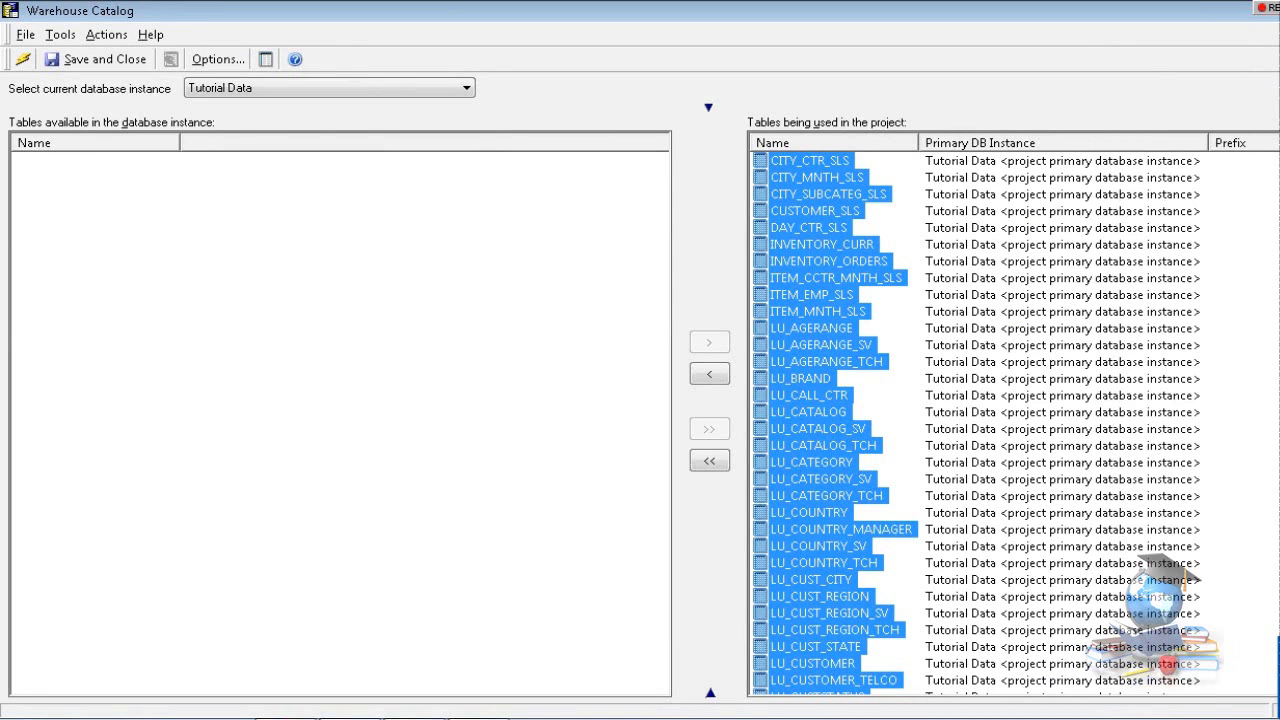
{"action": "left_click", "coordinate": [1279, 10]}
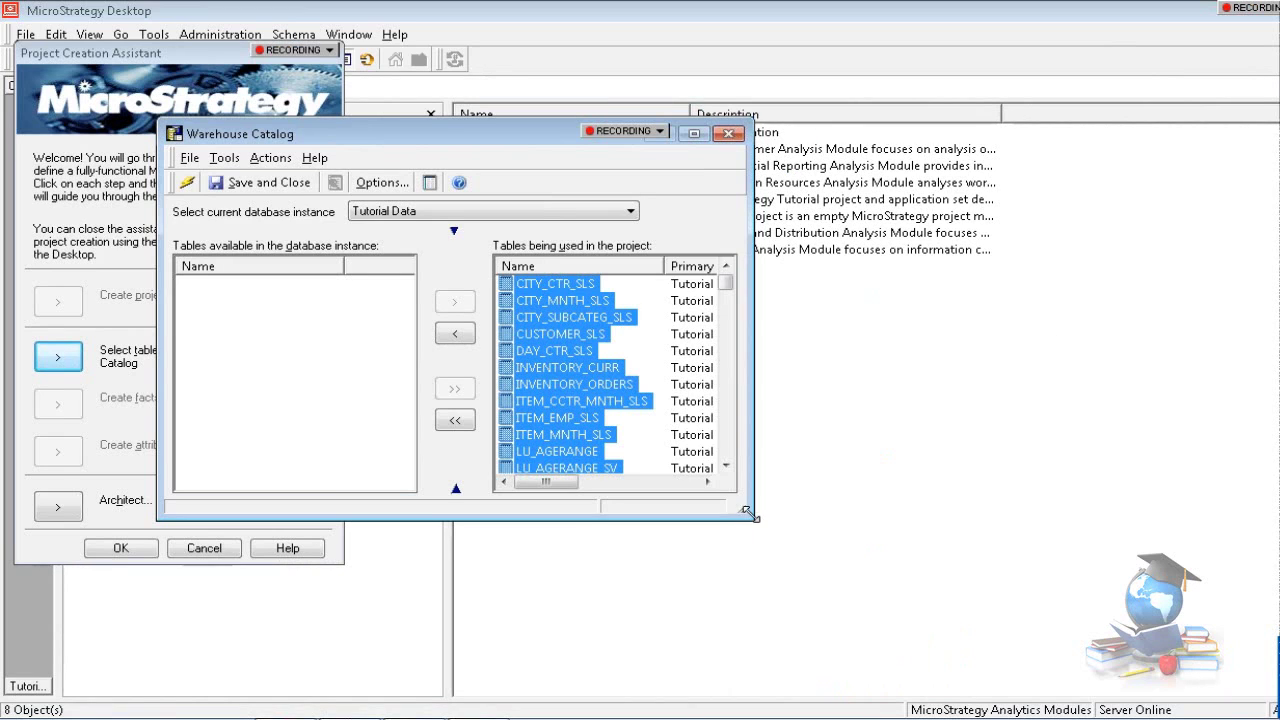
{"action": "left_click_drag", "start_coordinate": [753, 514], "coordinate": [1031, 607]}
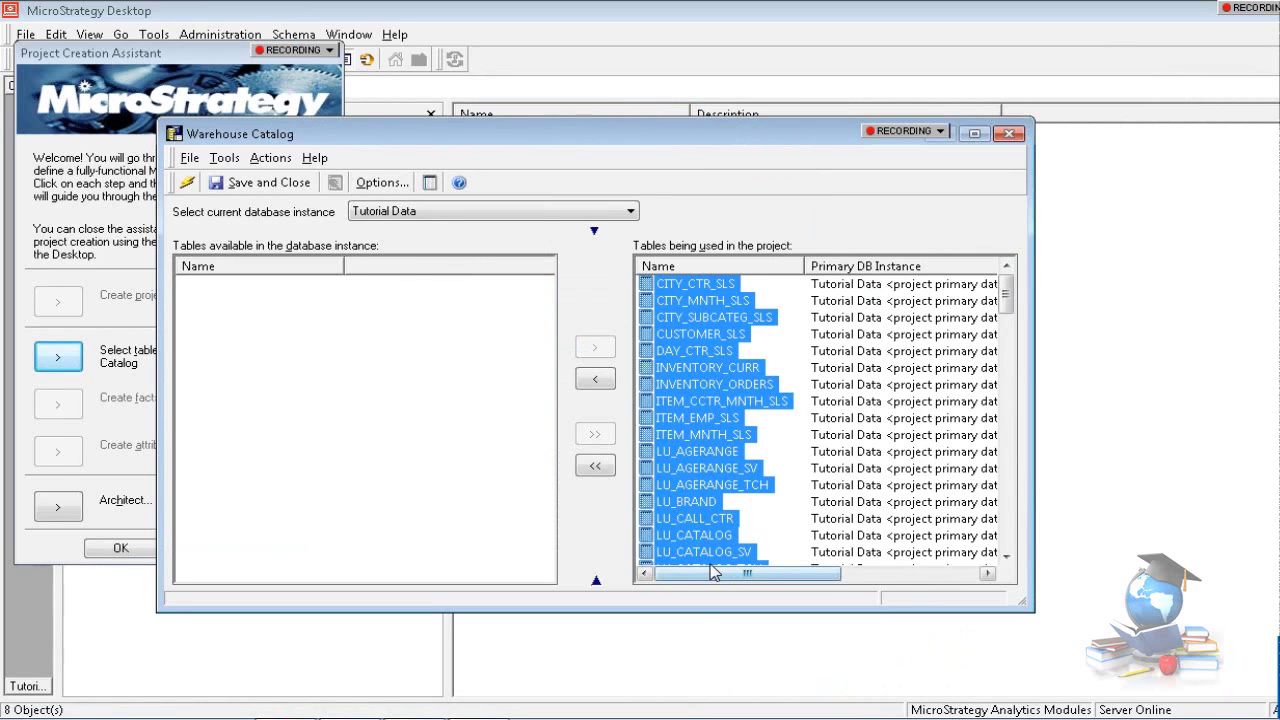
Save and close the Warehouse Catalog, acknowledge the partition mapping reminder, and finish the Project Creation Assistant for the Dev project.
{"action": "left_click", "coordinate": [244, 184]}
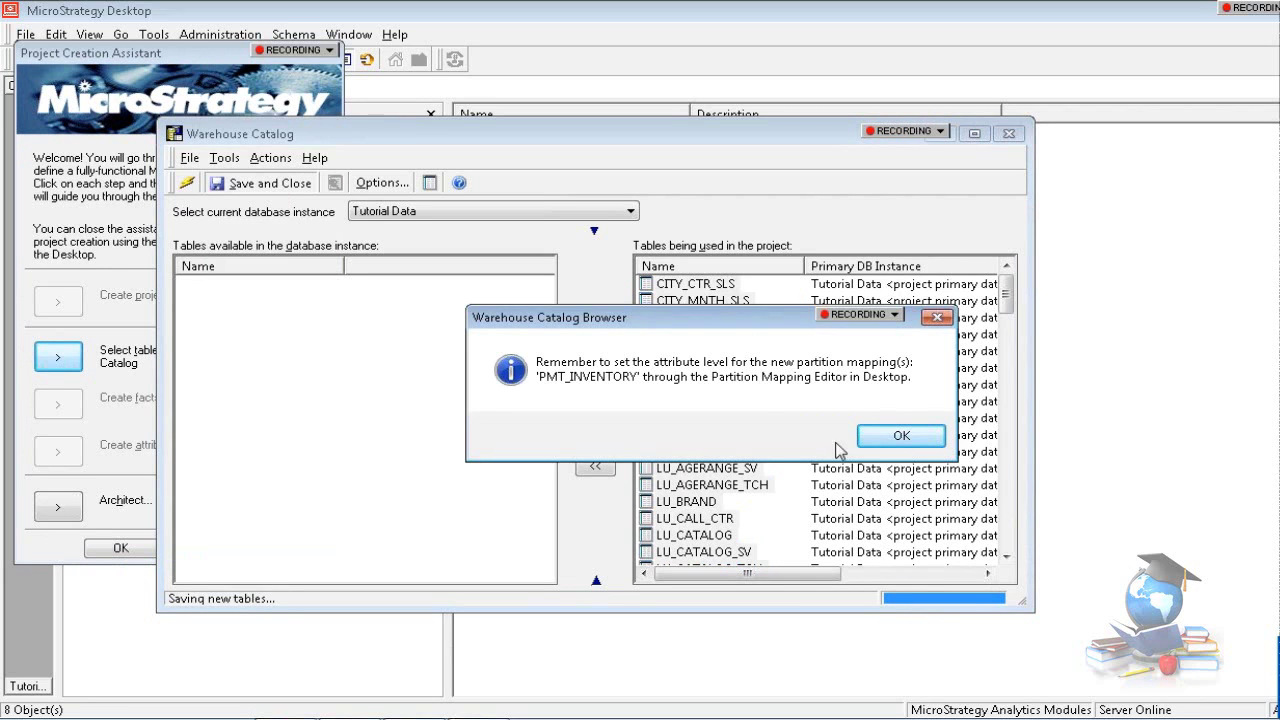
{"action": "left_click_drag", "start_coordinate": [746, 316], "coordinate": [701, 303]}
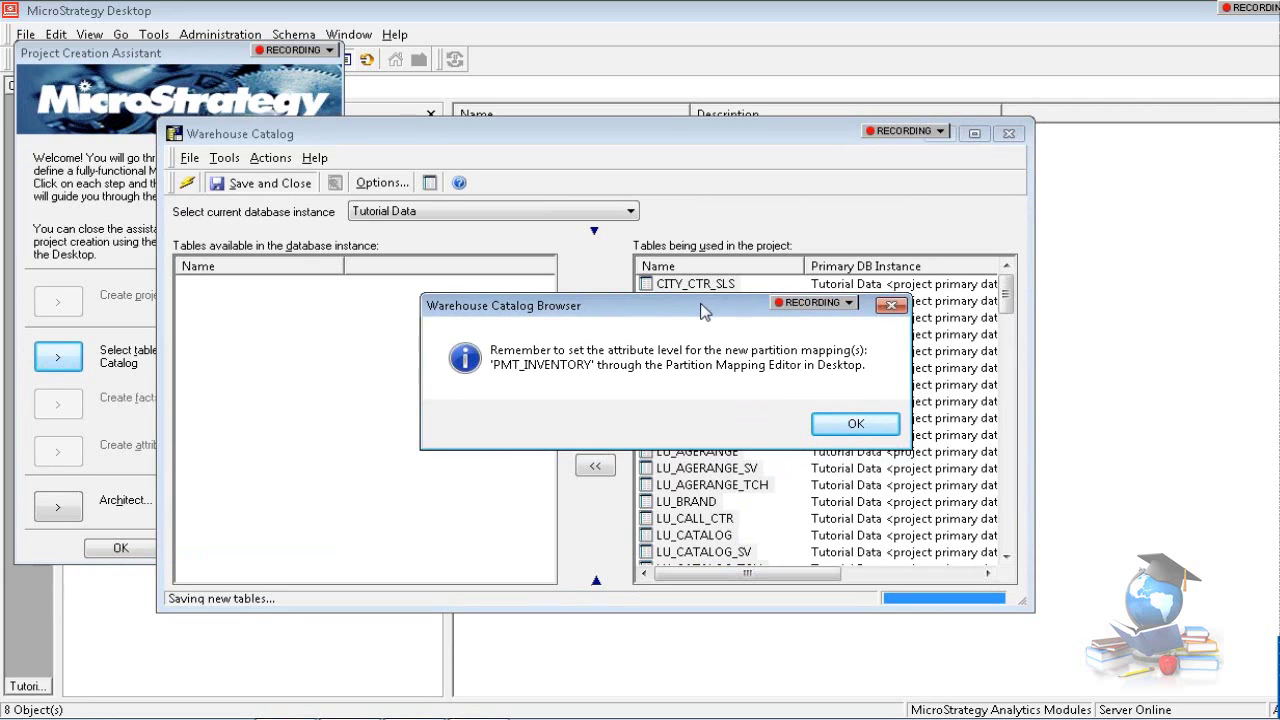
{"action": "left_click", "coordinate": [875, 430]}
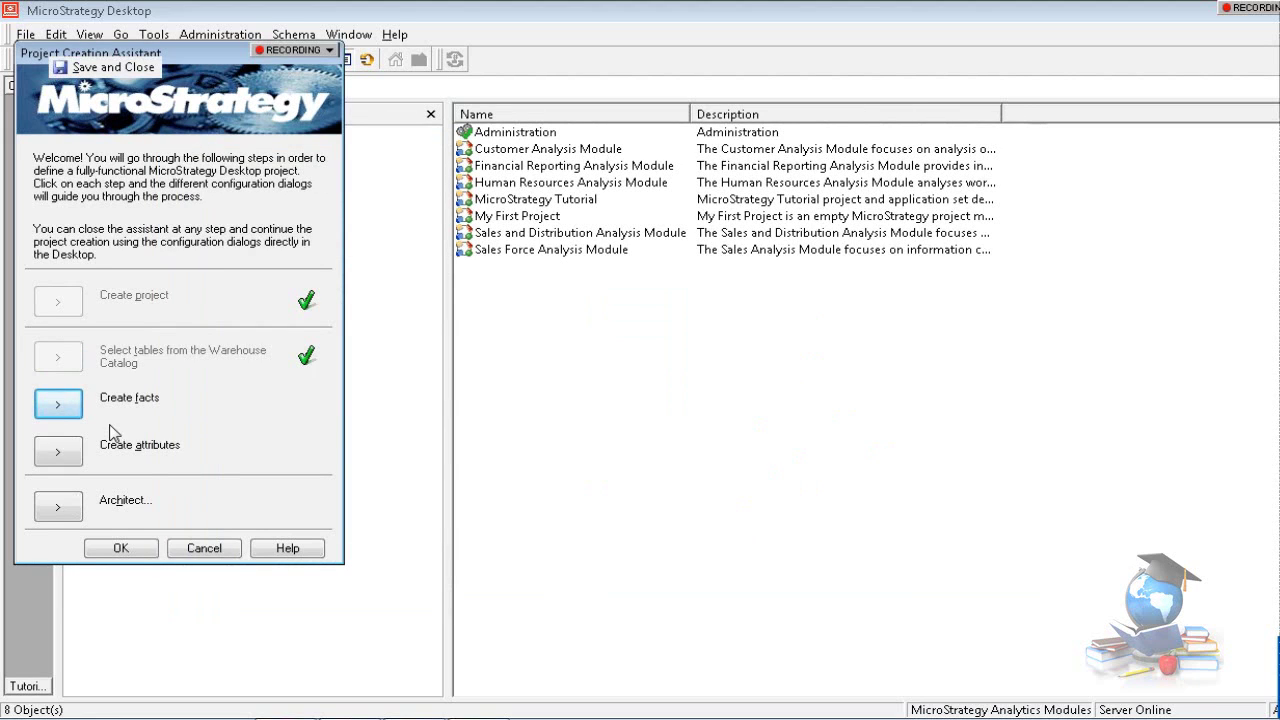
{"action": "left_click", "coordinate": [121, 549]}
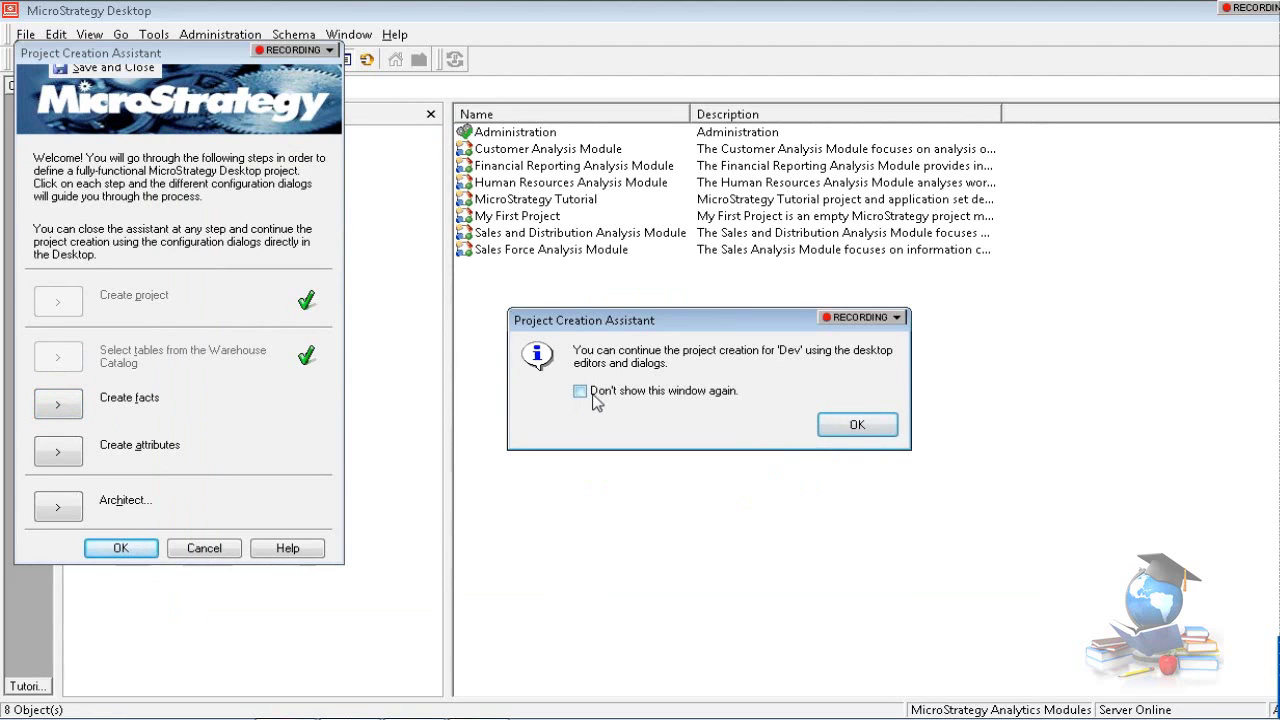
{"action": "left_click", "coordinate": [849, 428]}
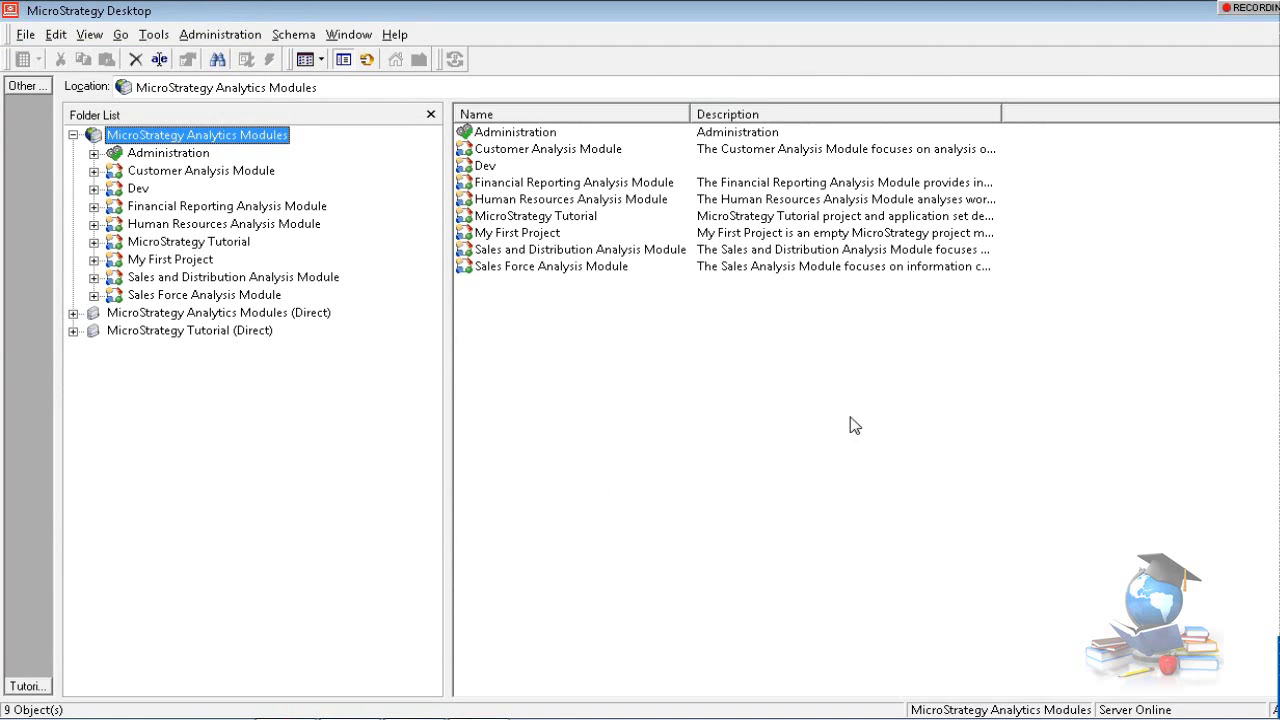
Open the Tables folder under Dev's Schema Objects and widen the list's Type, Modification Time and Description columns.
{"action": "left_click", "coordinate": [93, 189]}
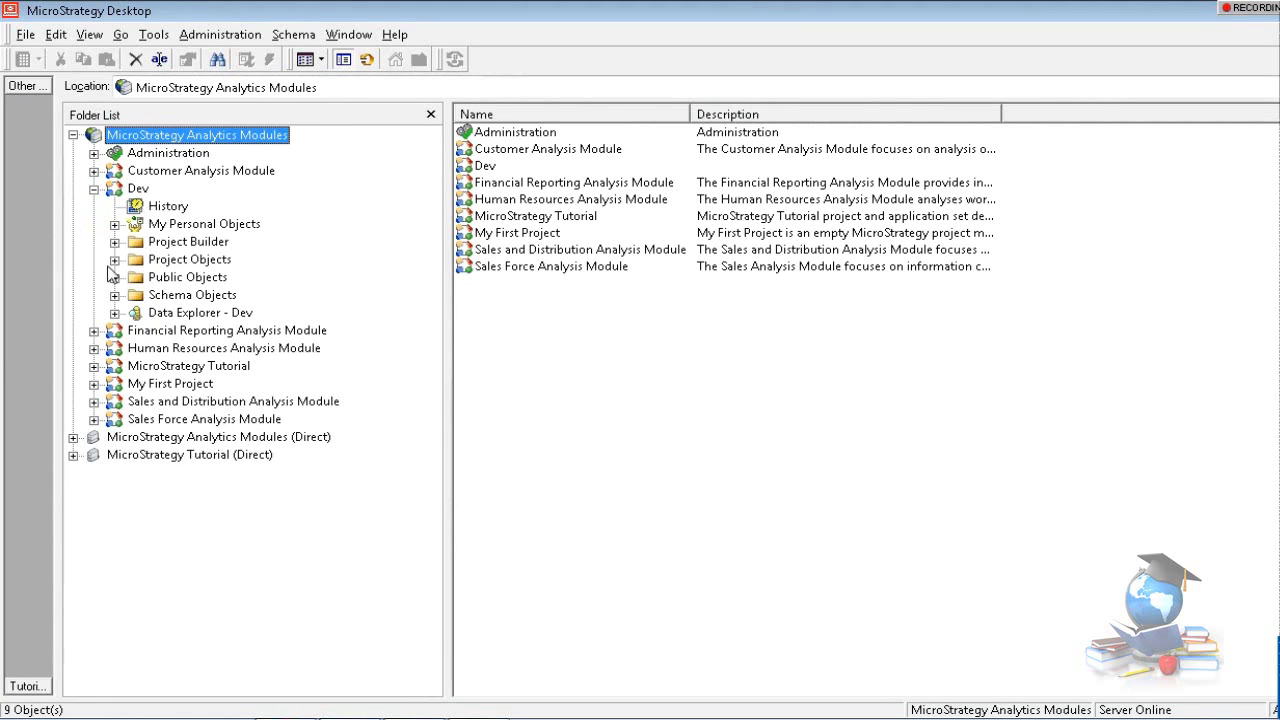
{"action": "left_click", "coordinate": [115, 259]}
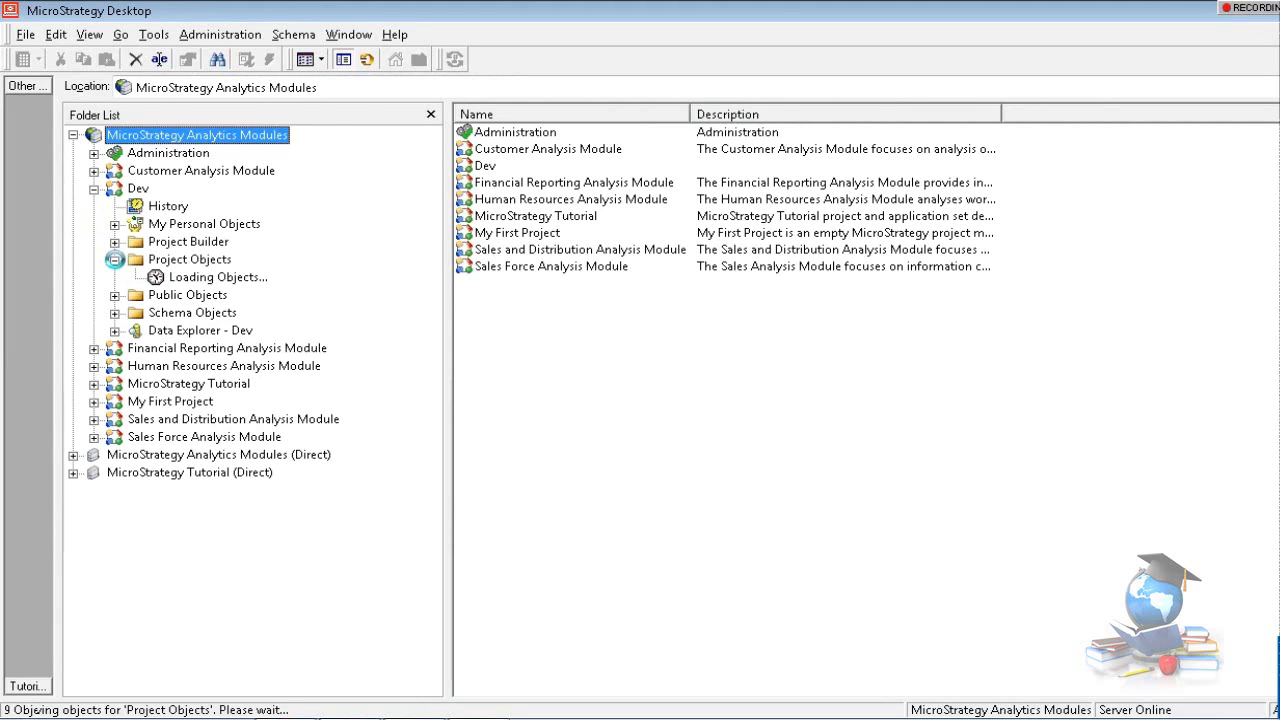
{"action": "left_click", "coordinate": [115, 259]}
{"action": "left_click", "coordinate": [114, 295]}
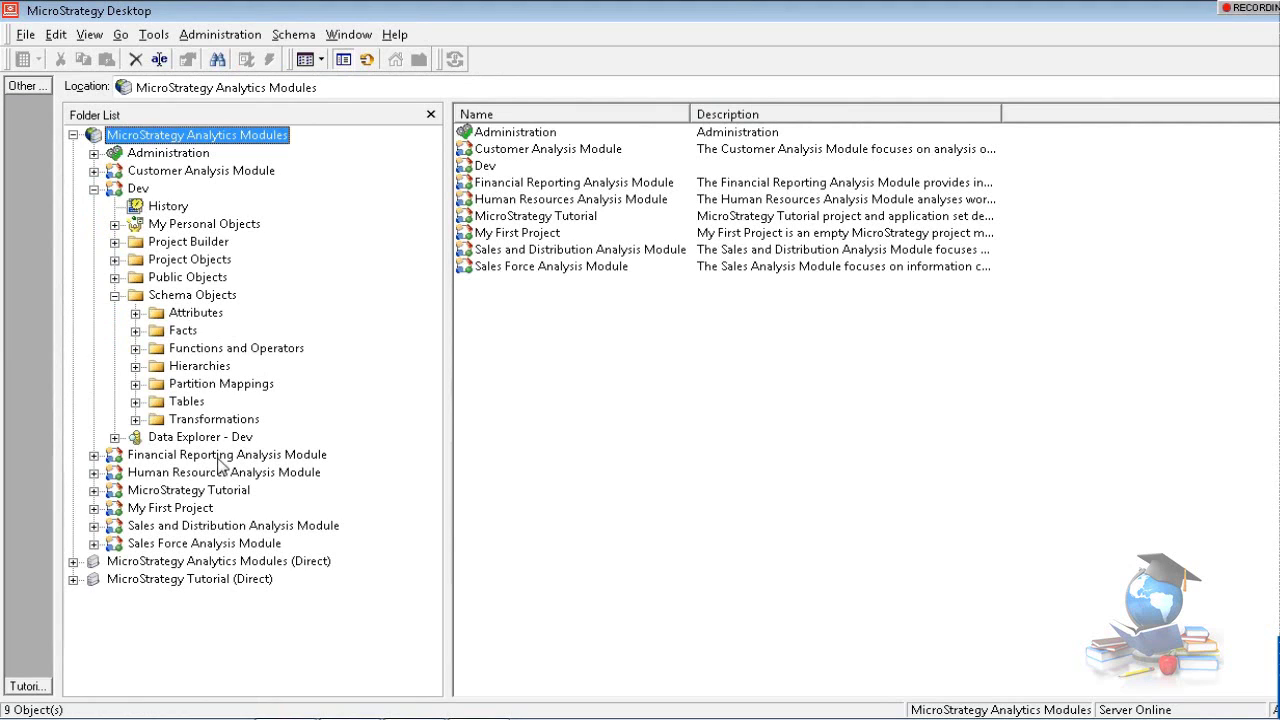
{"action": "left_click", "coordinate": [135, 401]}
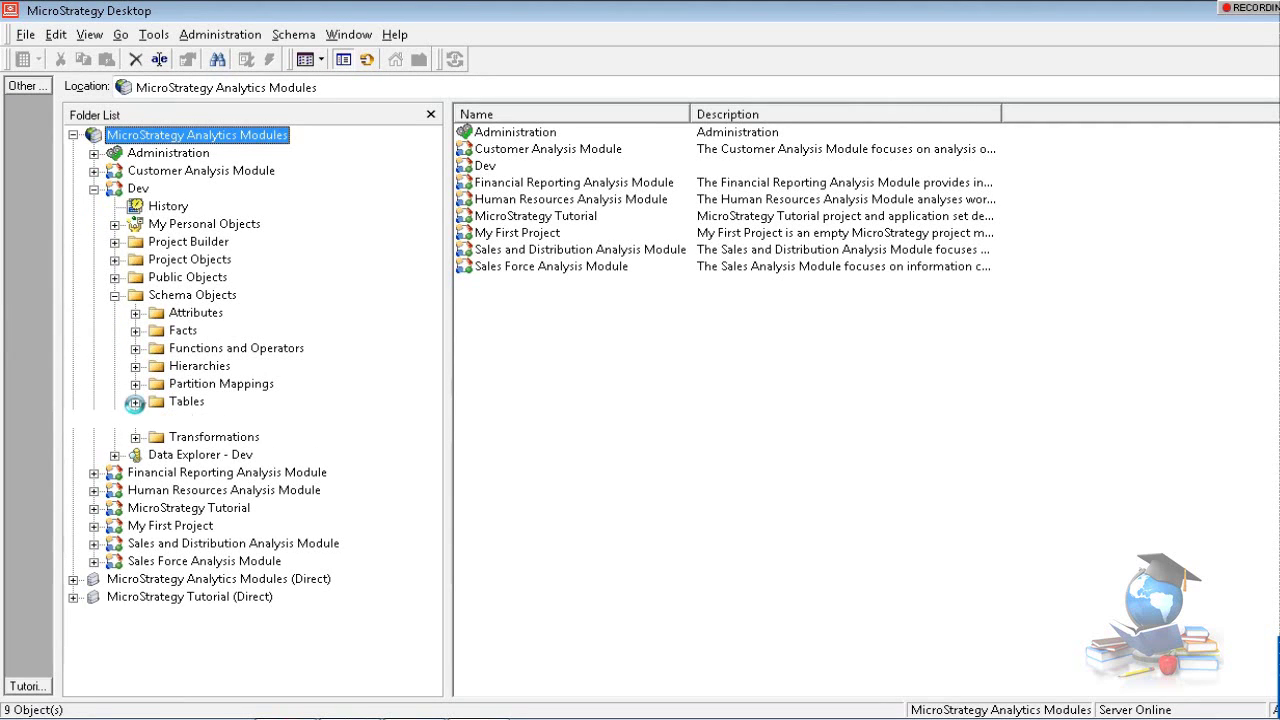
{"action": "left_click", "coordinate": [190, 403]}
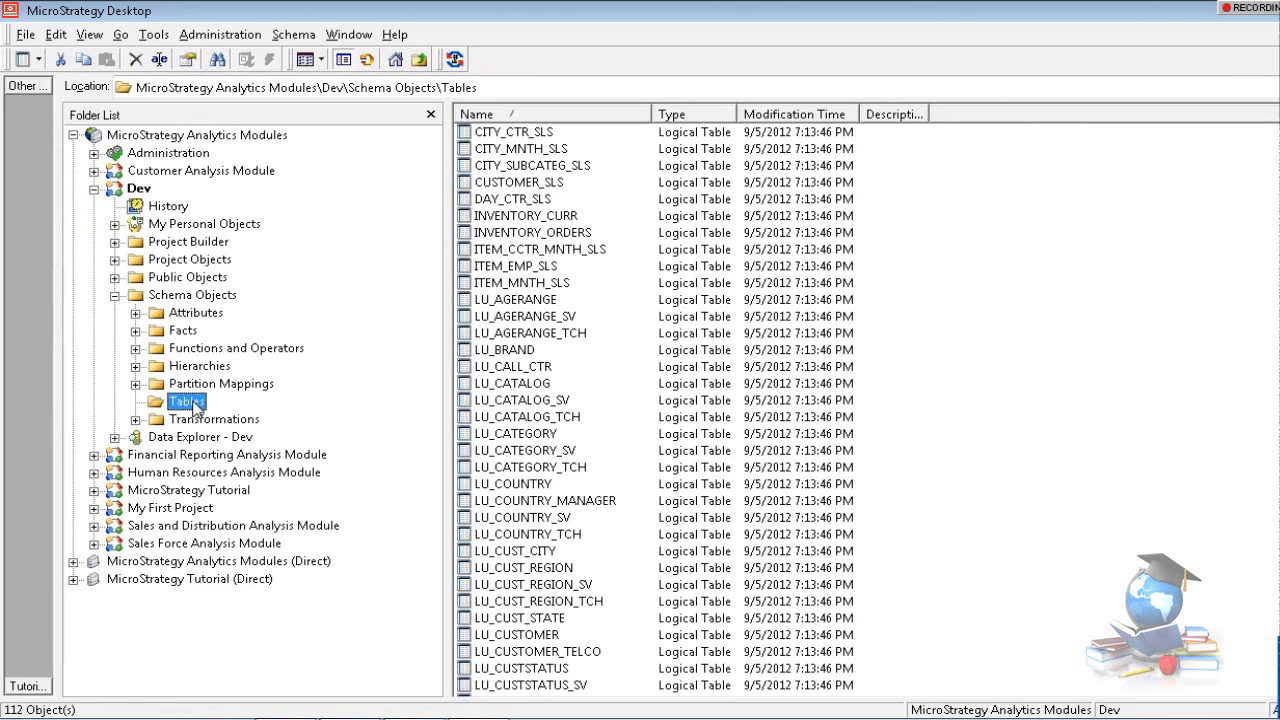
{"action": "left_click_drag", "start_coordinate": [737, 114], "coordinate": [762, 114]}
{"action": "left_click_drag", "start_coordinate": [882, 114], "coordinate": [997, 112]}
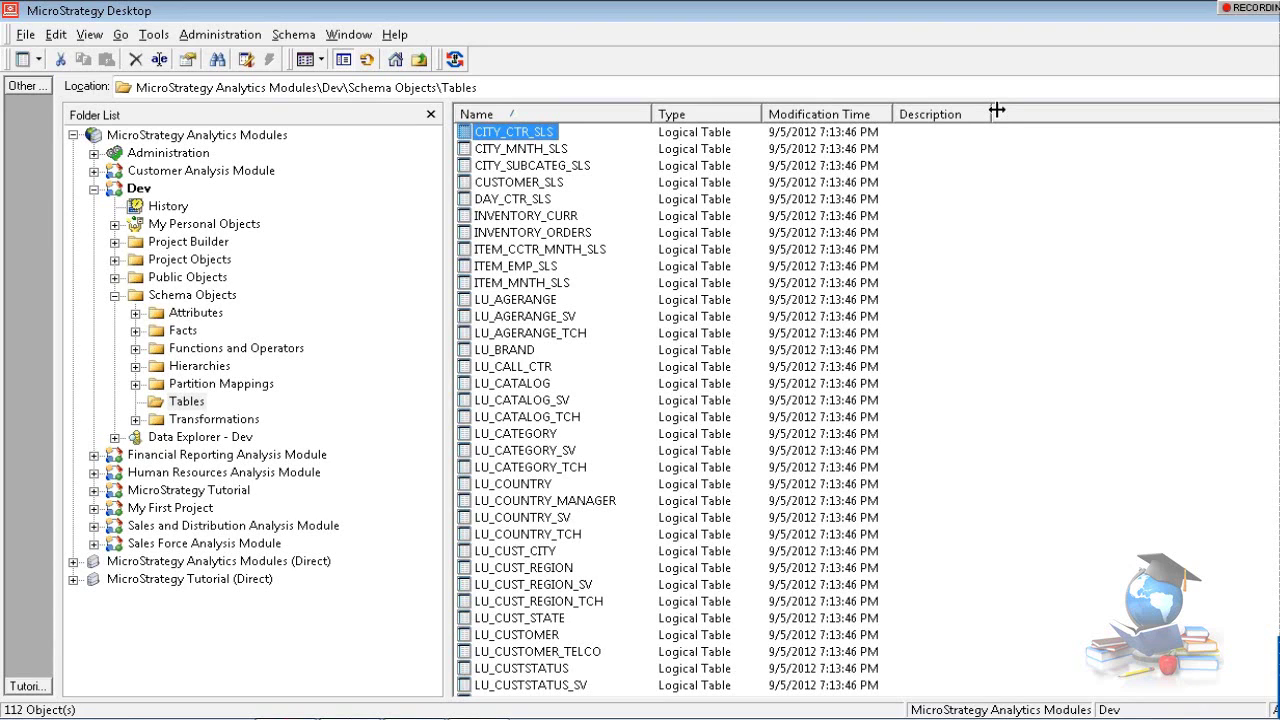
Reopen the Warehouse Catalog for the Dev project and enlarge its window to full screen.
{"action": "left_click", "coordinate": [298, 40]}
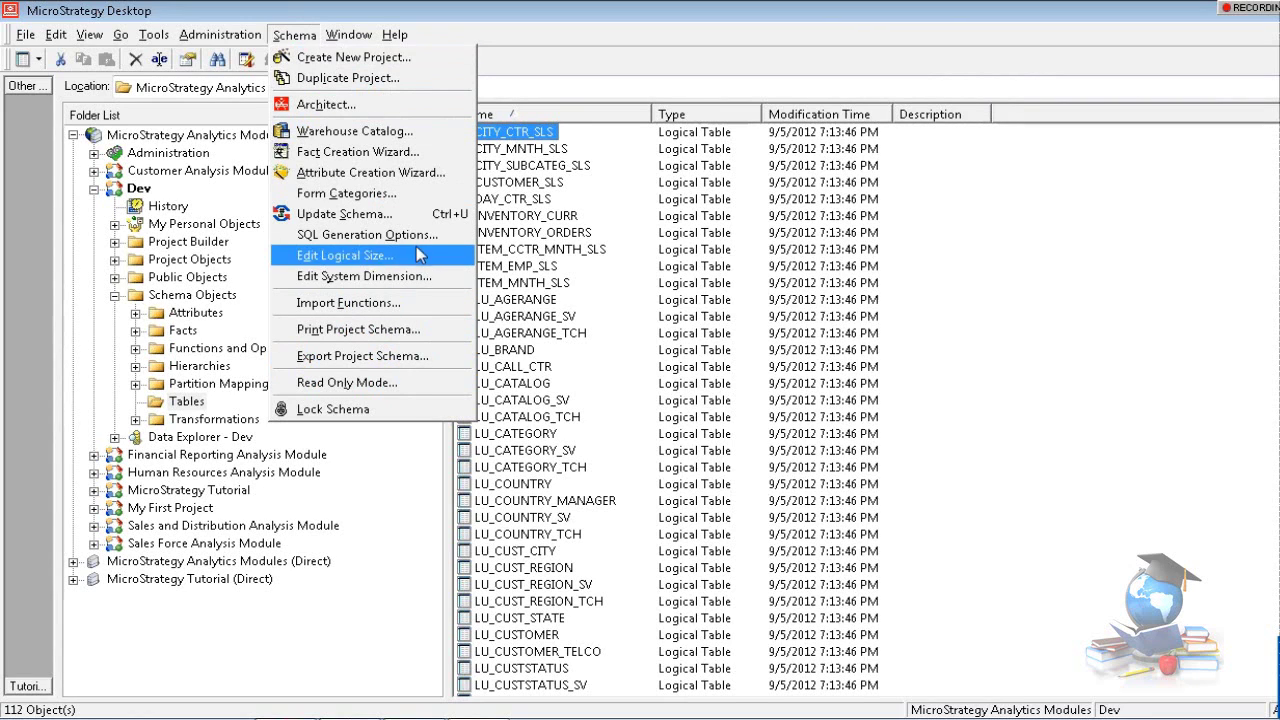
{"action": "left_click", "coordinate": [405, 131]}
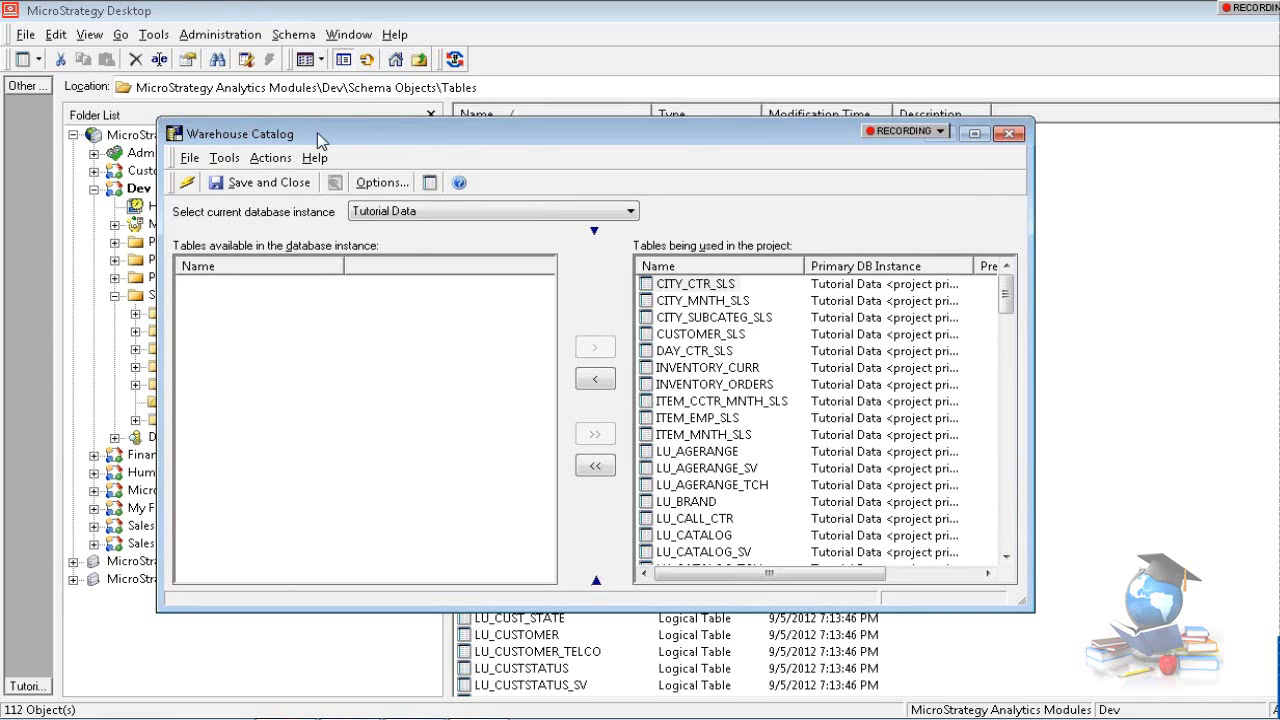
{"action": "left_click_drag", "start_coordinate": [317, 132], "coordinate": [534, 132]}
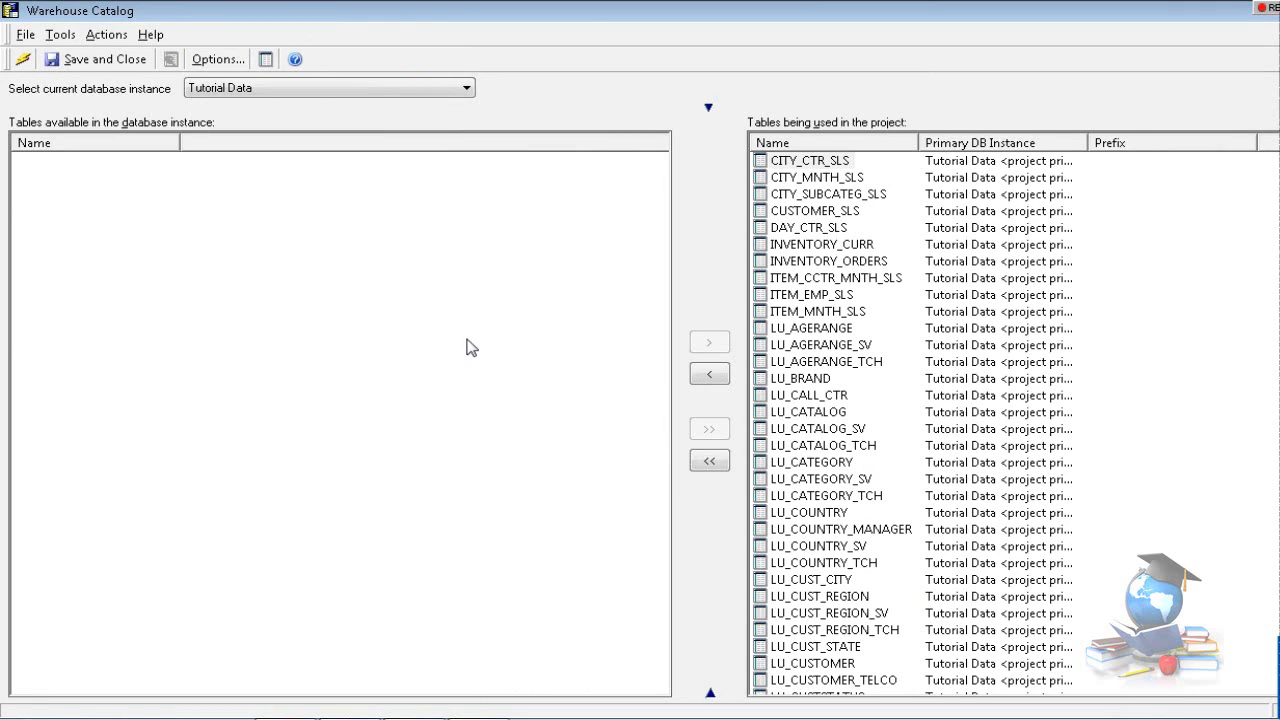
Review the table structure of LU_BRAND, with its columns and data types, and close it.
{"action": "left_click", "coordinate": [816, 381]}
{"action": "right_click", "coordinate": [816, 385]}
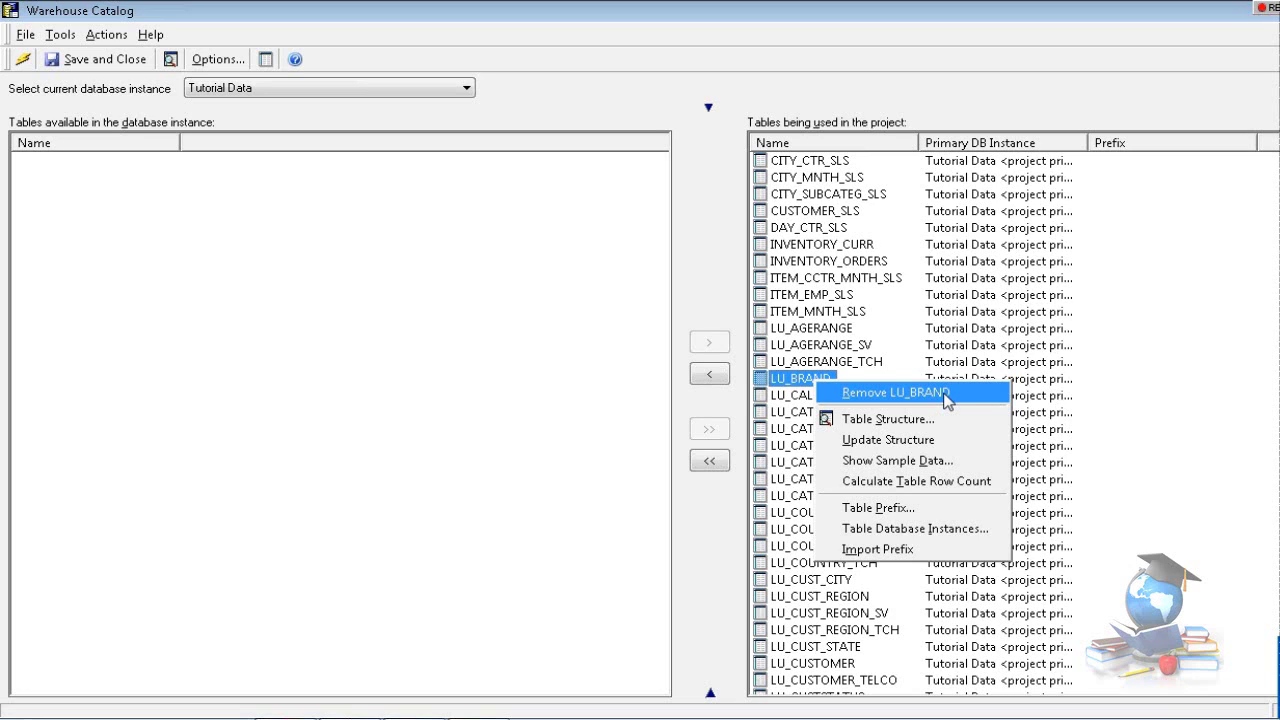
{"action": "left_click", "coordinate": [893, 419]}
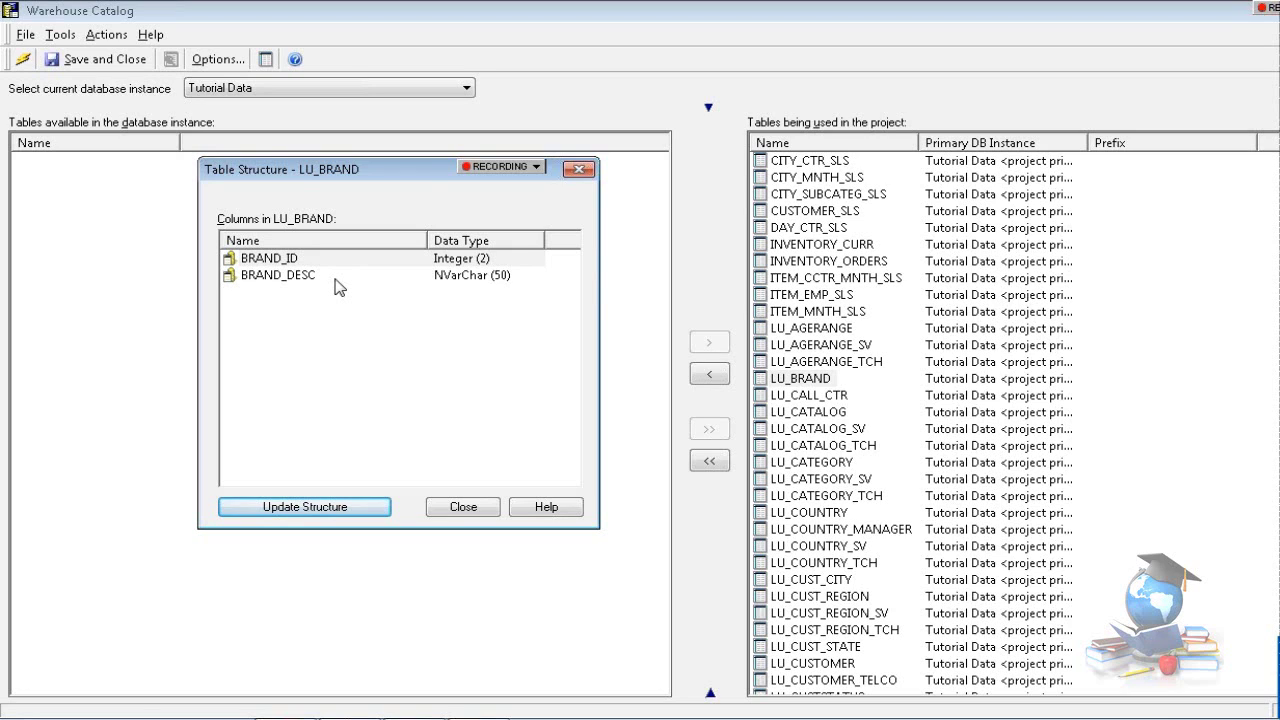
{"action": "left_click", "coordinate": [458, 508]}
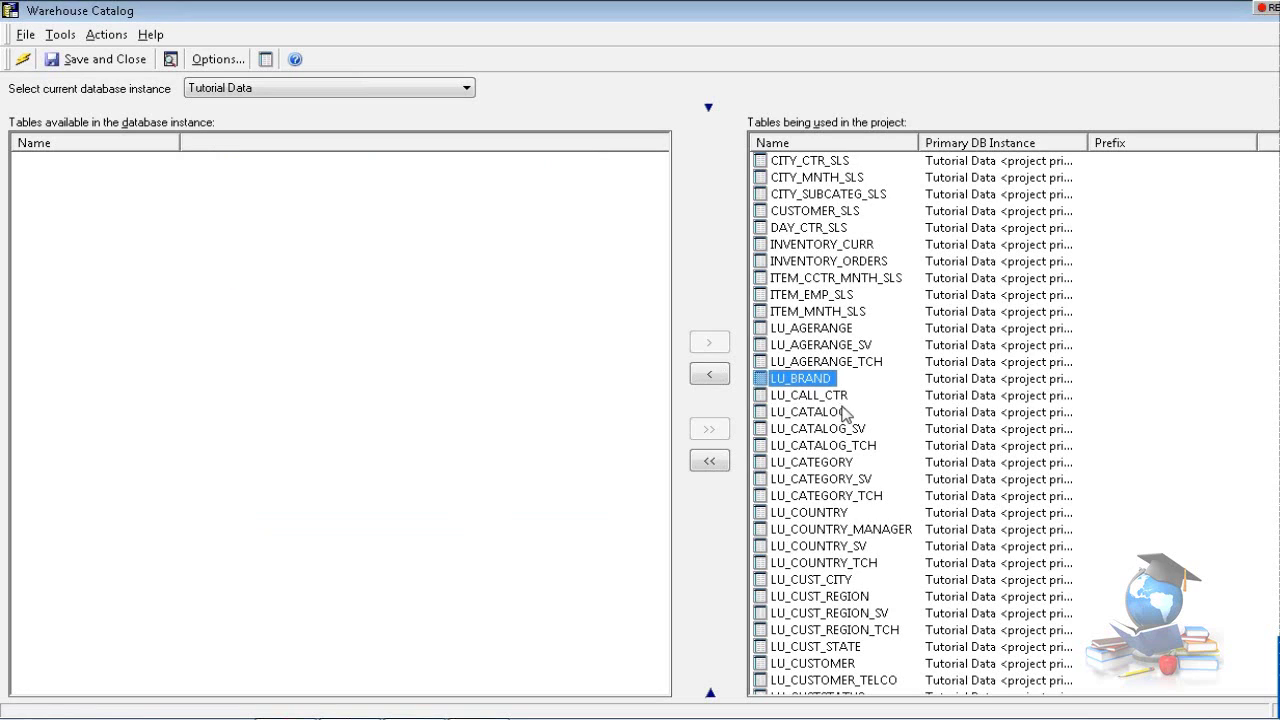
Update the structure of the LU_BRAND table used in the project.
{"action": "left_click", "coordinate": [838, 263]}
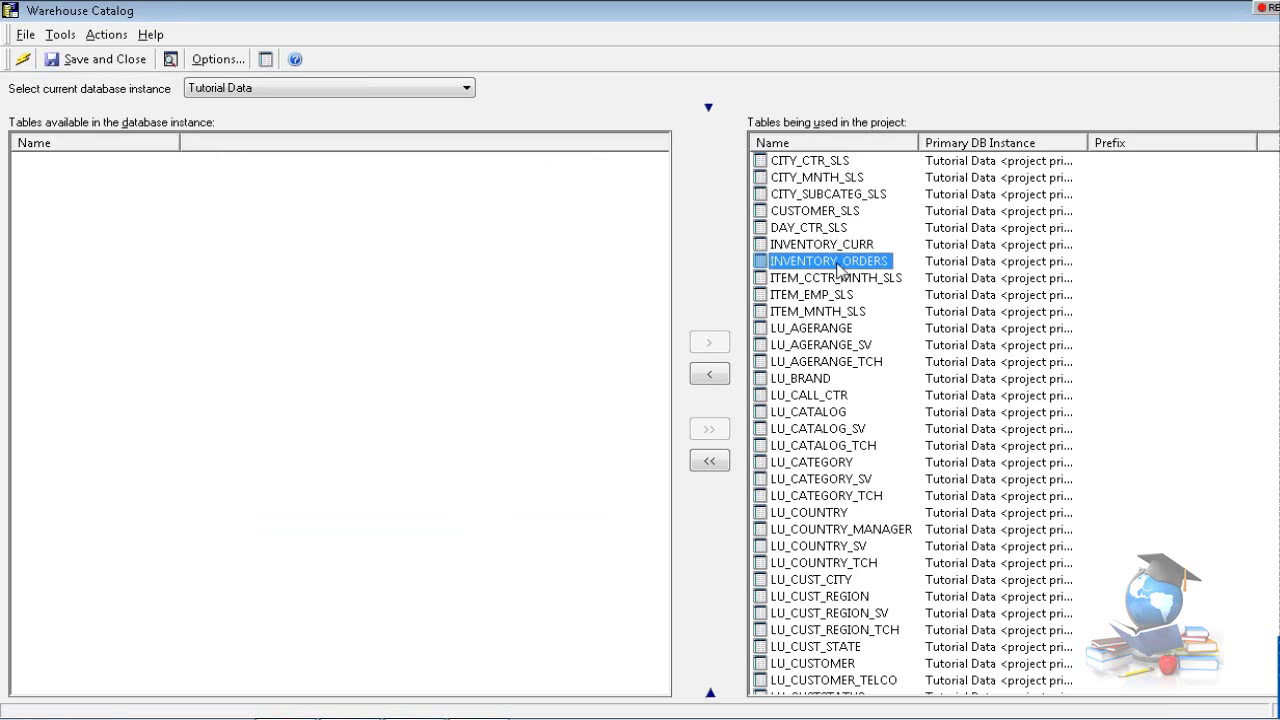
{"action": "left_click", "coordinate": [822, 380]}
{"action": "right_click", "coordinate": [818, 380]}
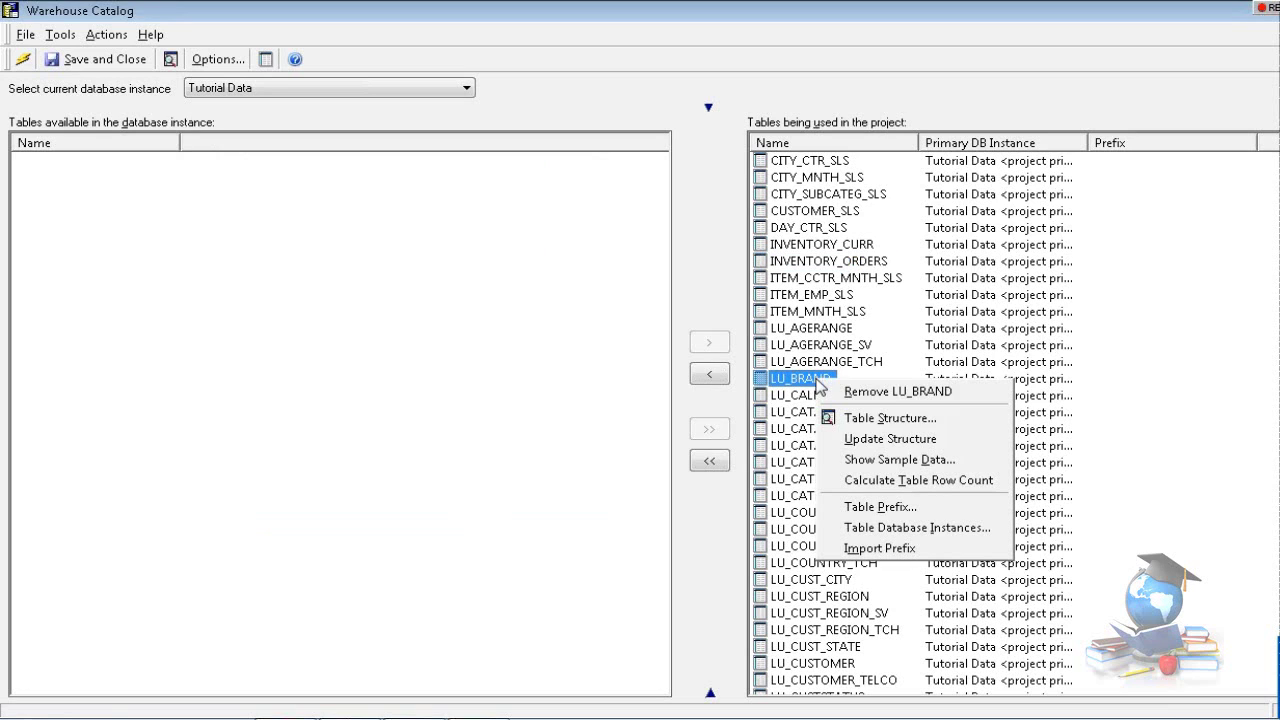
{"action": "left_click", "coordinate": [912, 440]}
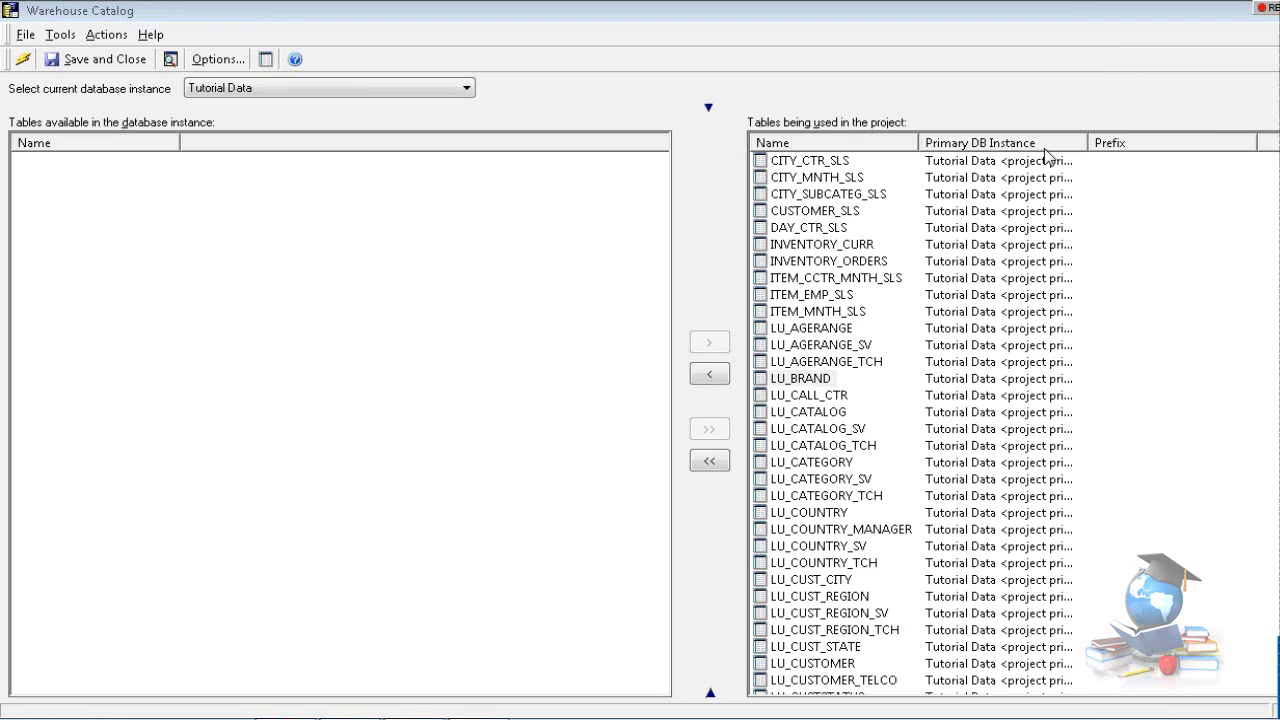
{"action": "right_click", "coordinate": [805, 379]}
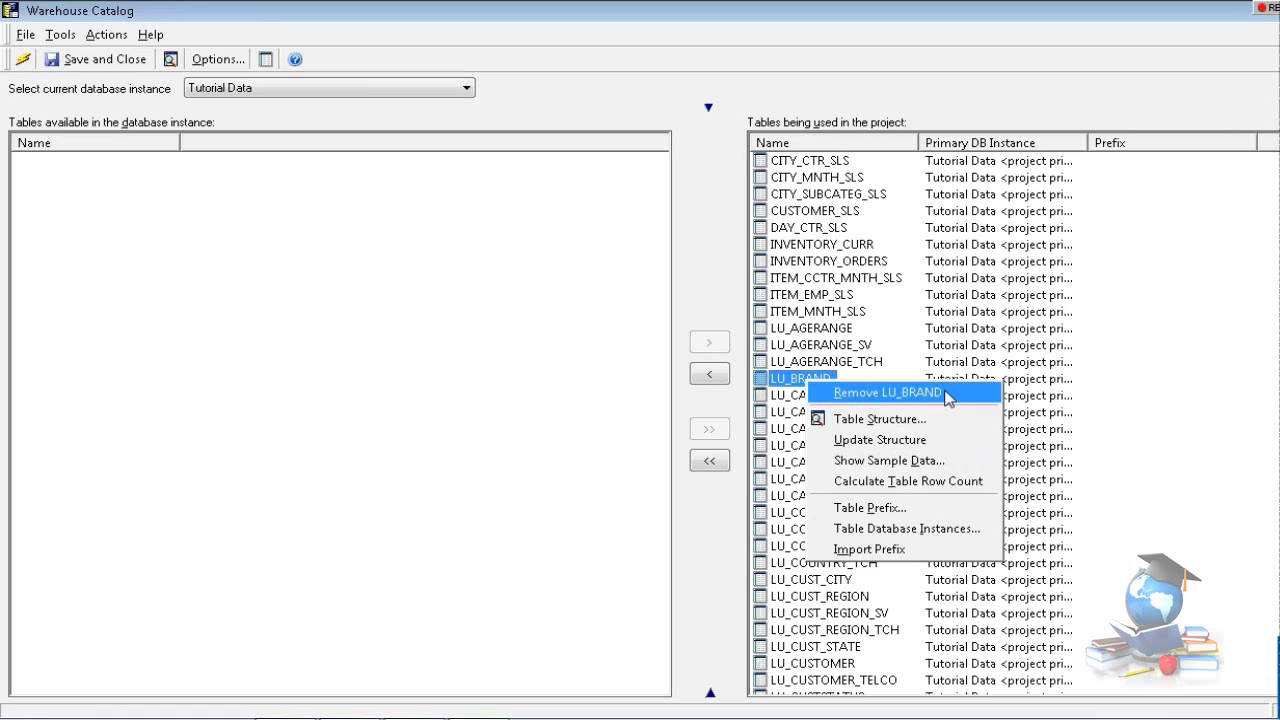
{"action": "left_click", "coordinate": [803, 352]}
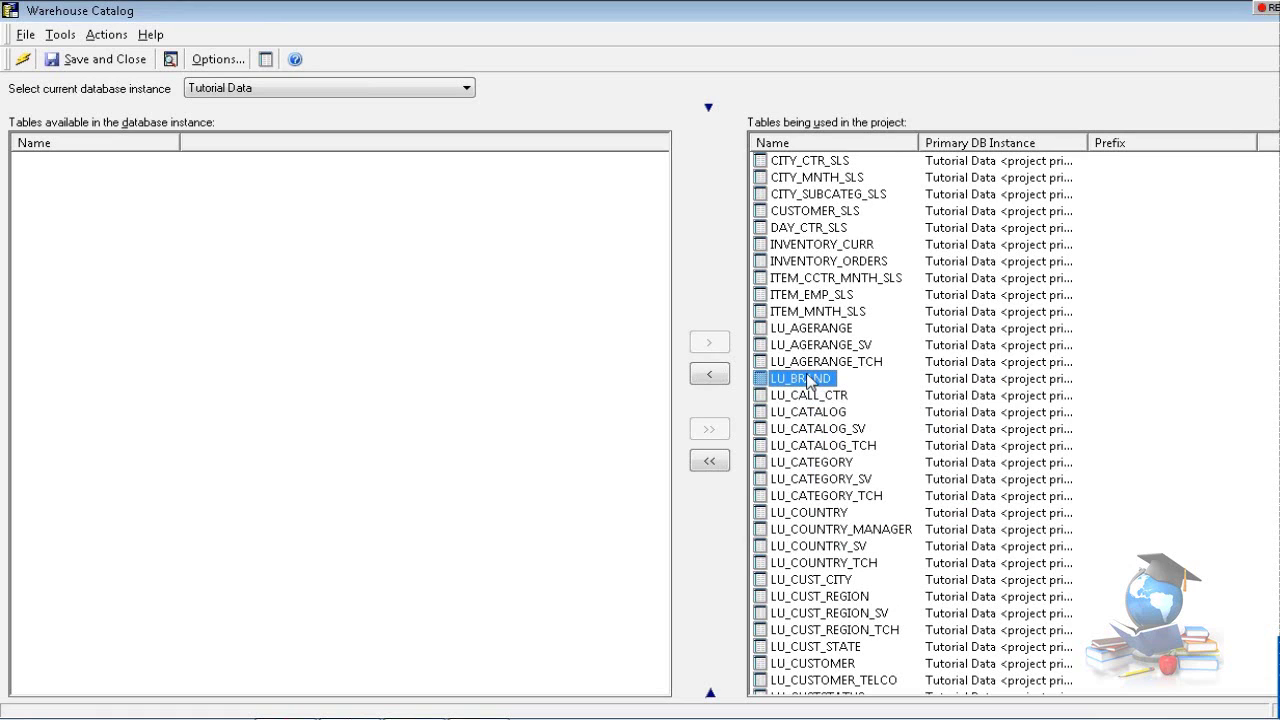
{"action": "mouse_move", "coordinate": [479, 719]}
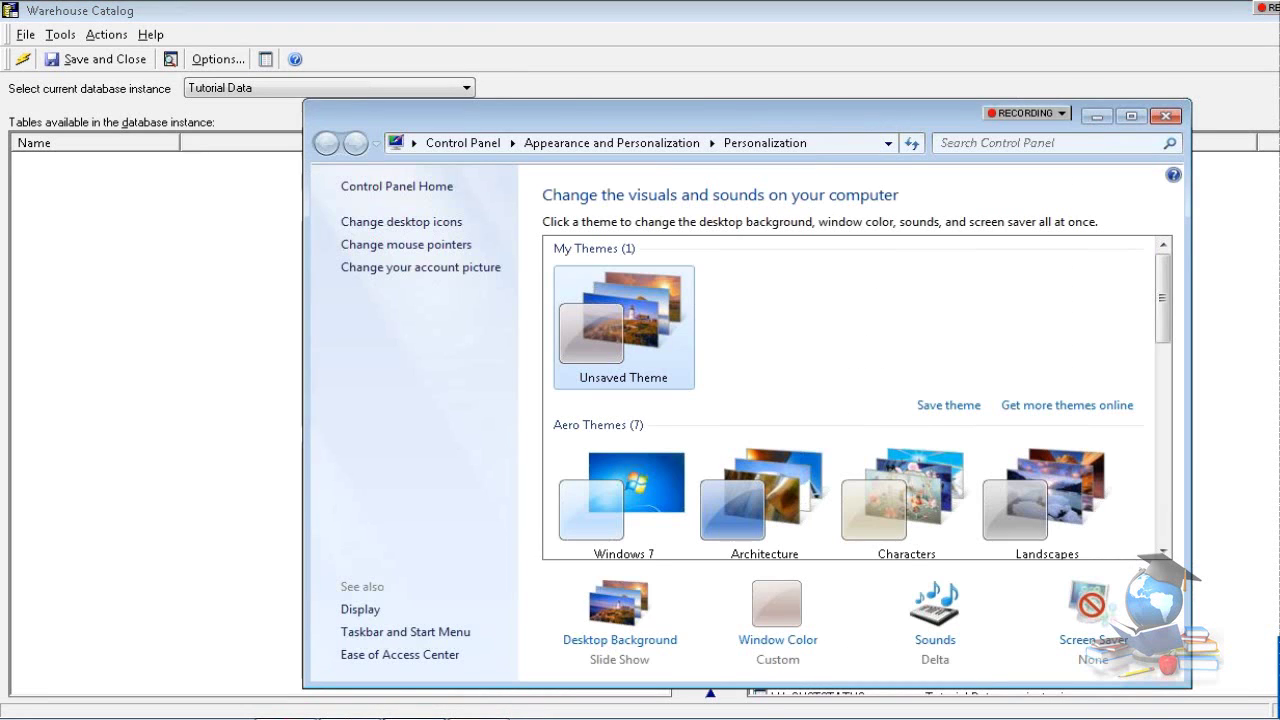
{"action": "left_click", "coordinate": [1165, 115]}
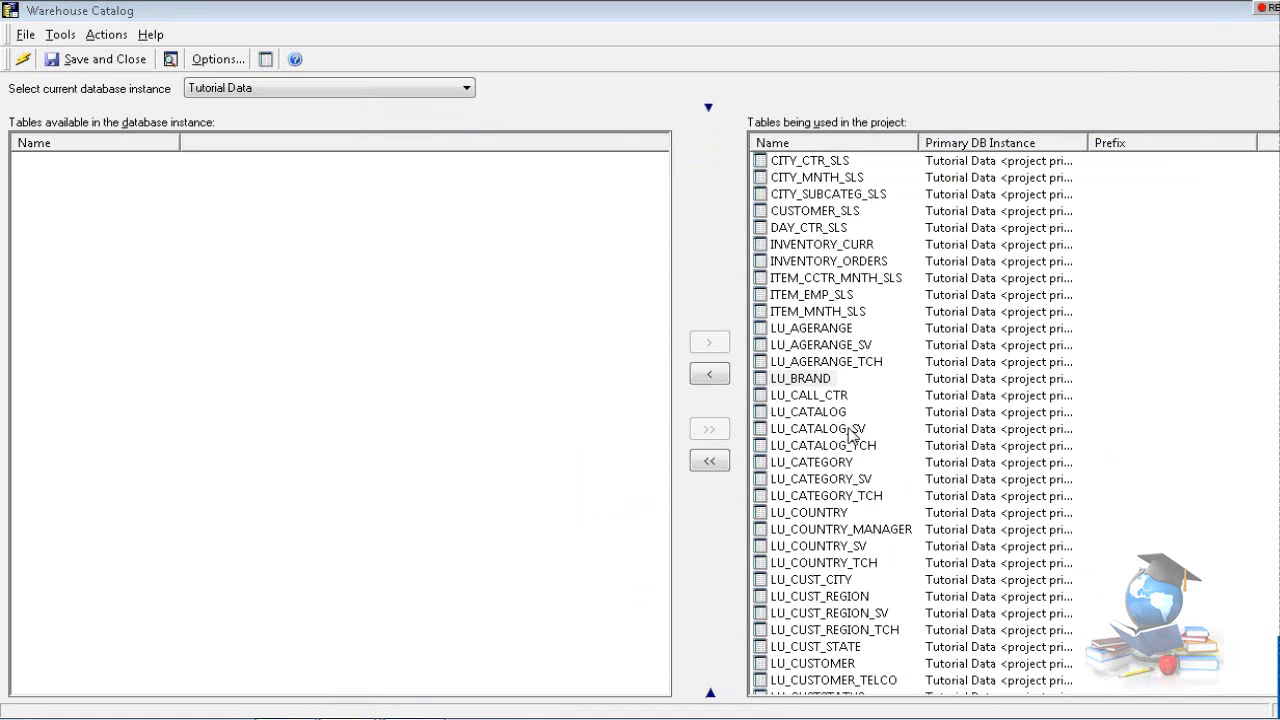
{"action": "left_click", "coordinate": [848, 430]}
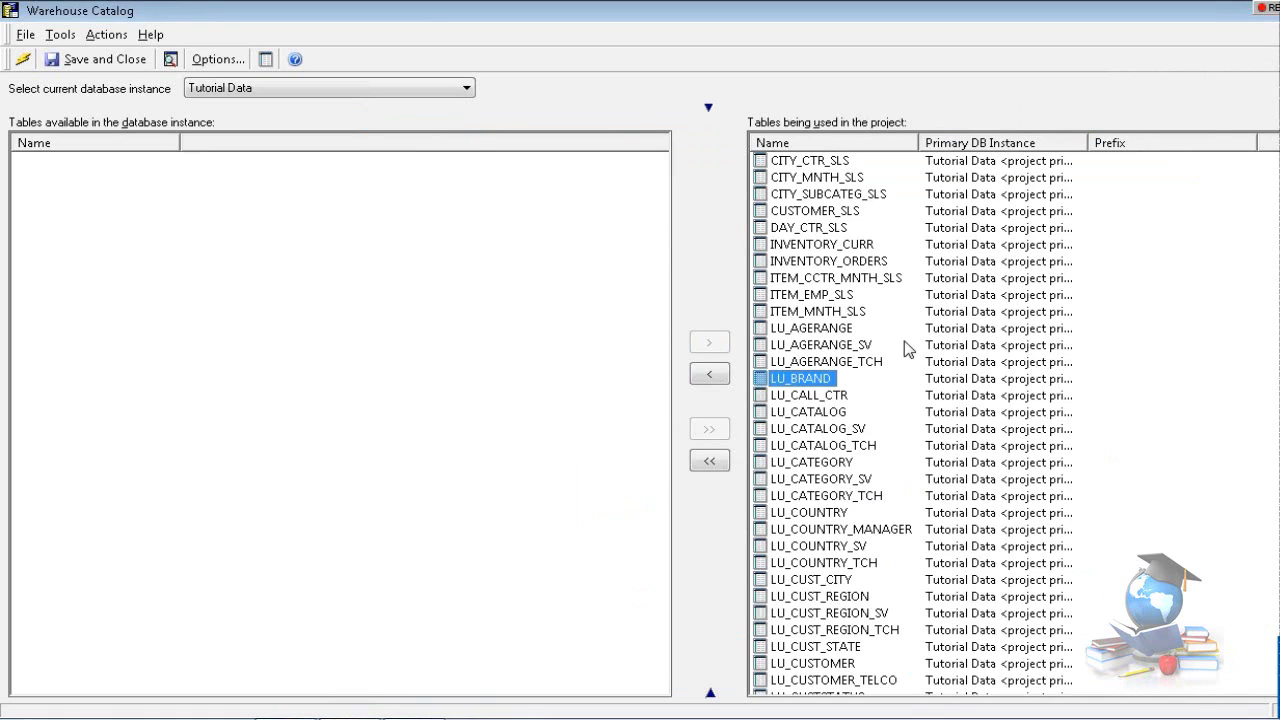
{"action": "right_click", "coordinate": [815, 383]}
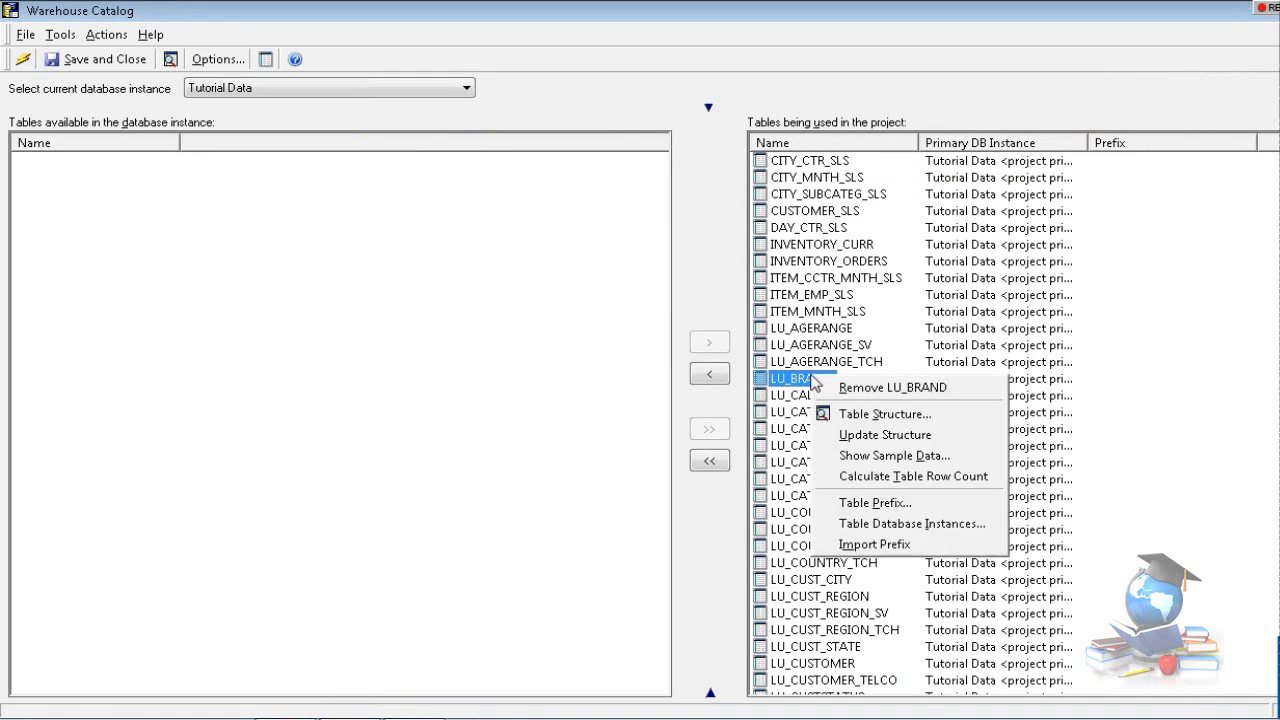
{"action": "left_click", "coordinate": [1120, 52]}
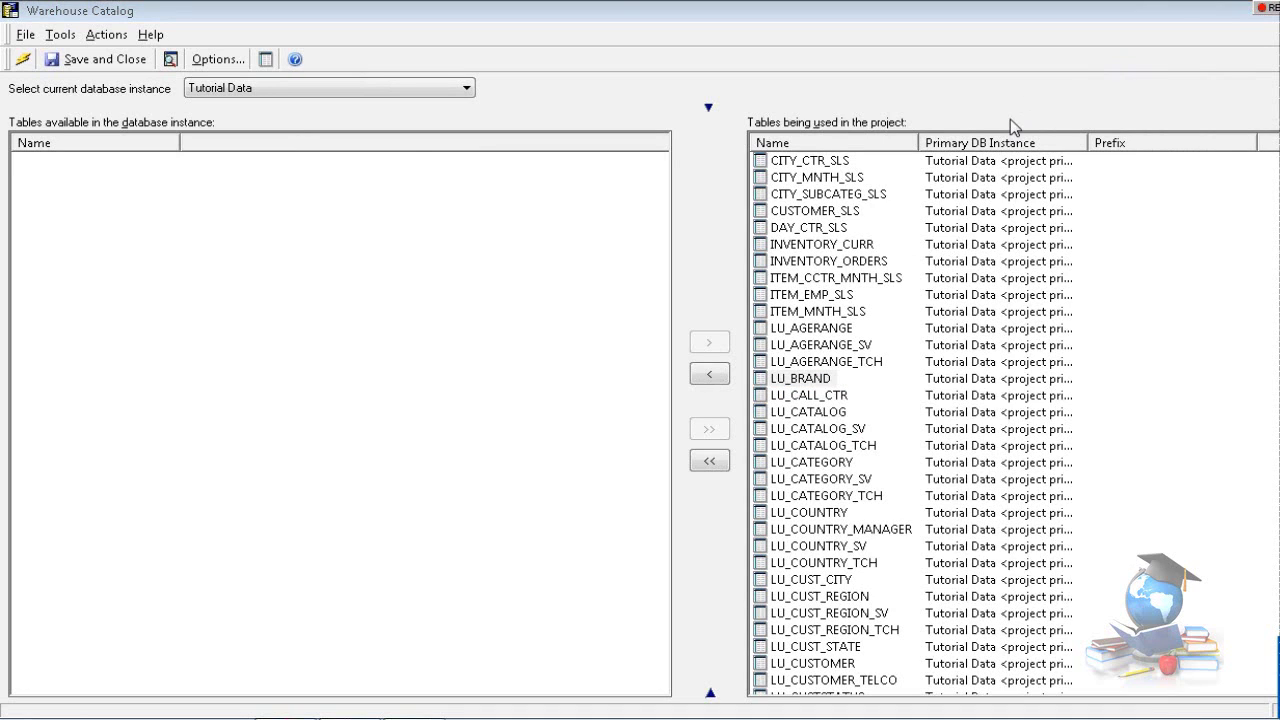
Update the LU_BRAND table's structure once more, view the table's sample data and close the values window.
{"action": "right_click", "coordinate": [815, 383]}
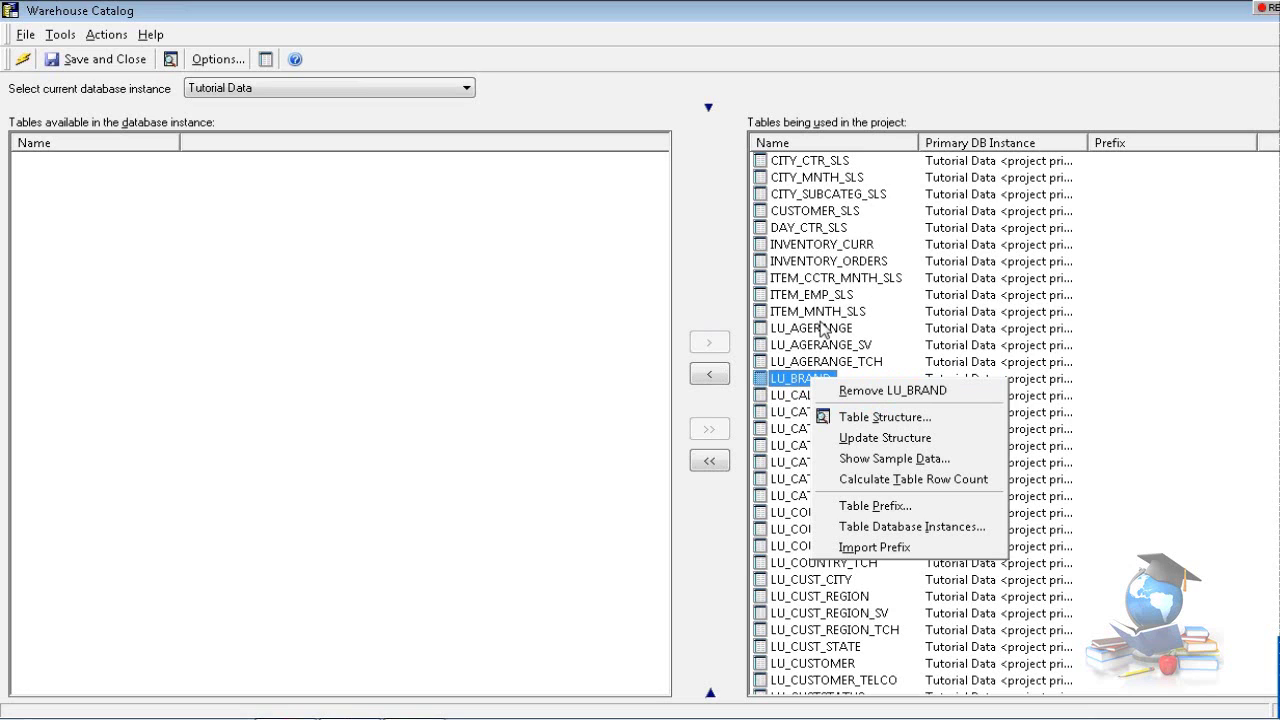
{"action": "left_click", "coordinate": [857, 440]}
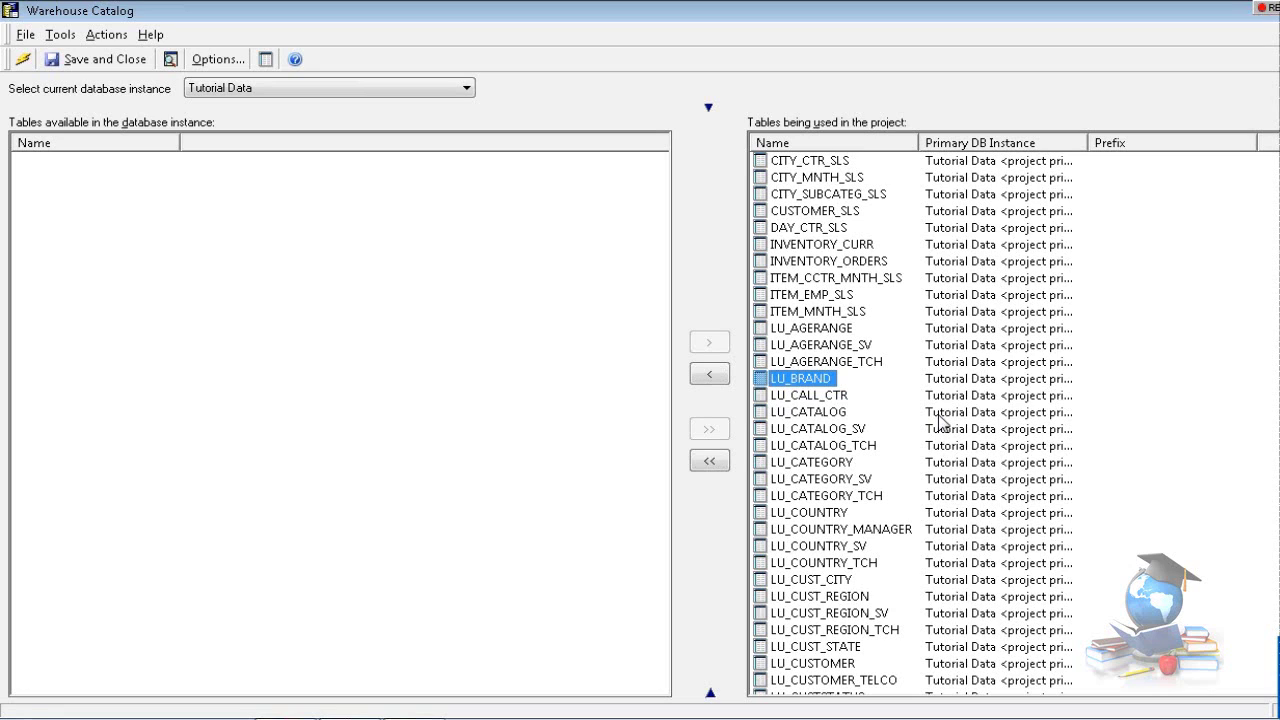
{"action": "right_click", "coordinate": [820, 380]}
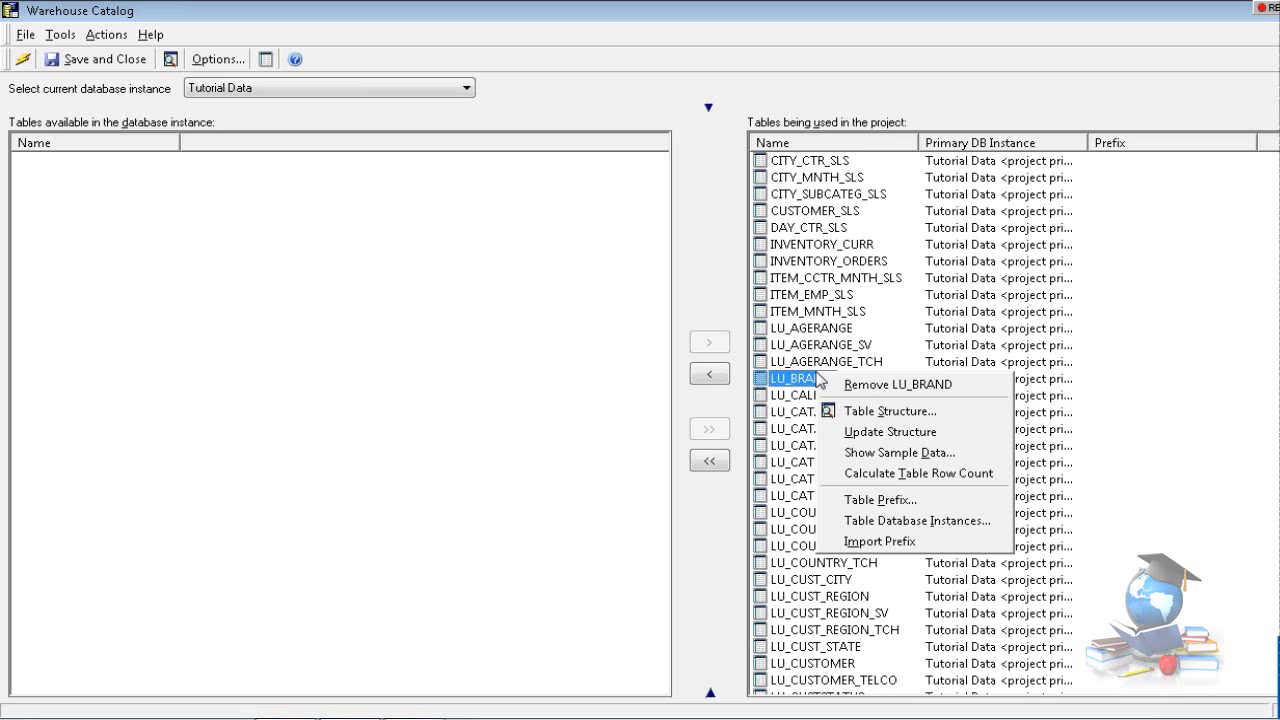
{"action": "left_click", "coordinate": [913, 458]}
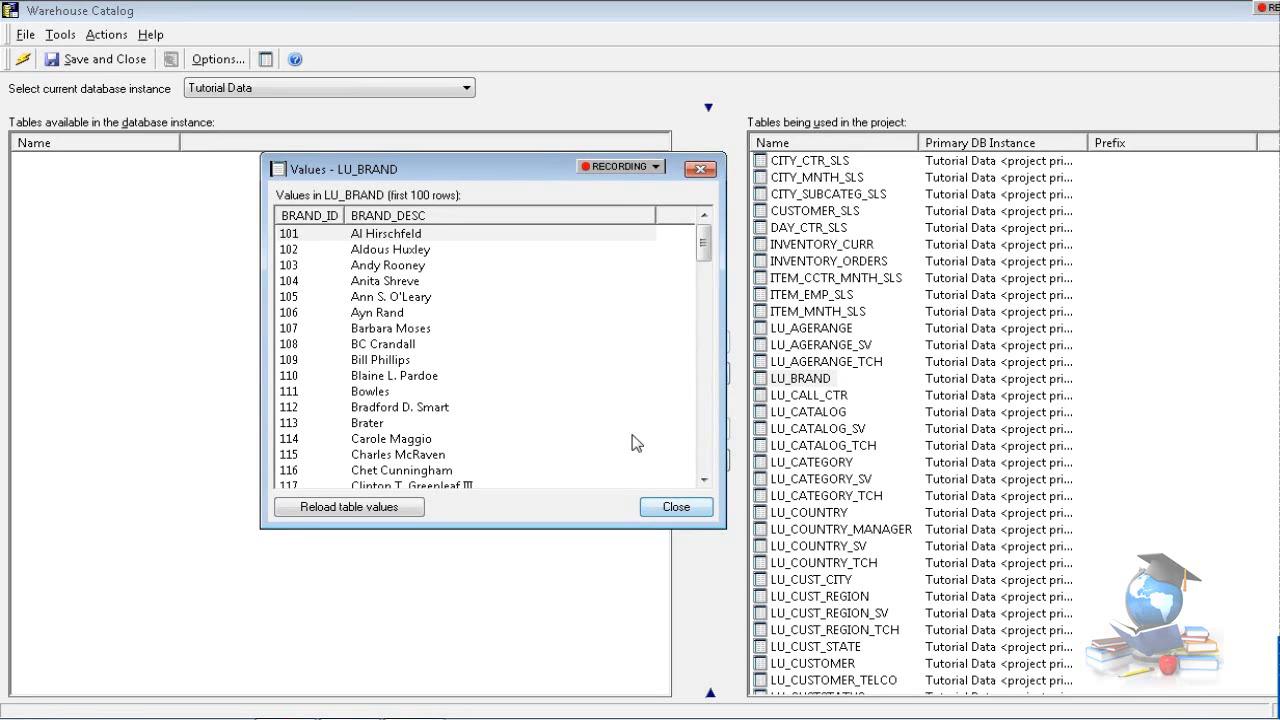
{"action": "left_click", "coordinate": [678, 506]}
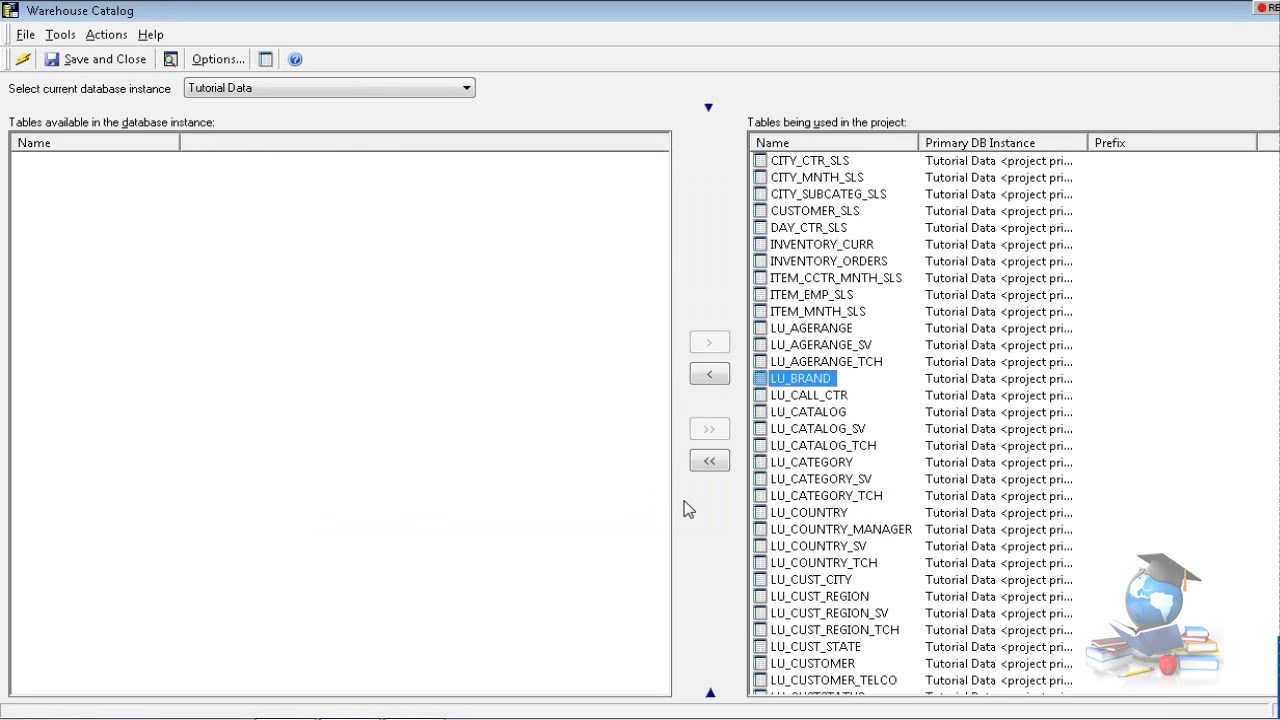
Calculate the table row count for LU_BRAND.
{"action": "right_click", "coordinate": [787, 377]}
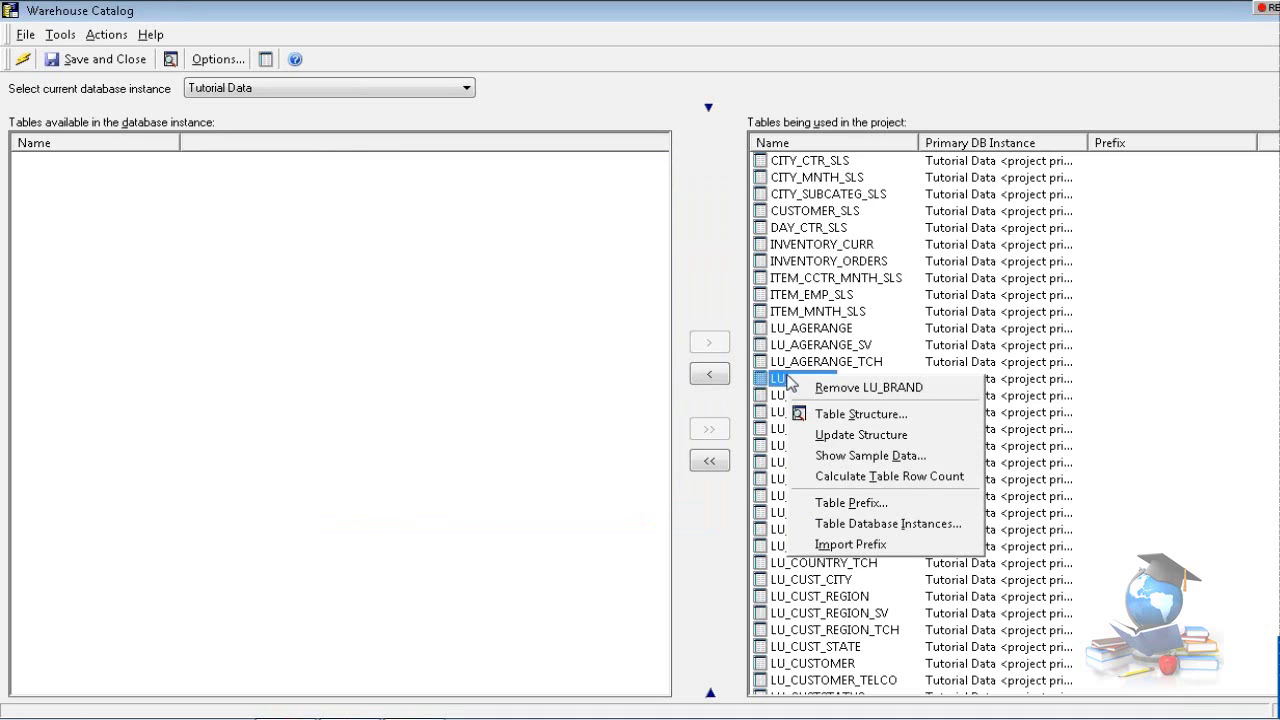
{"action": "left_click", "coordinate": [860, 480]}
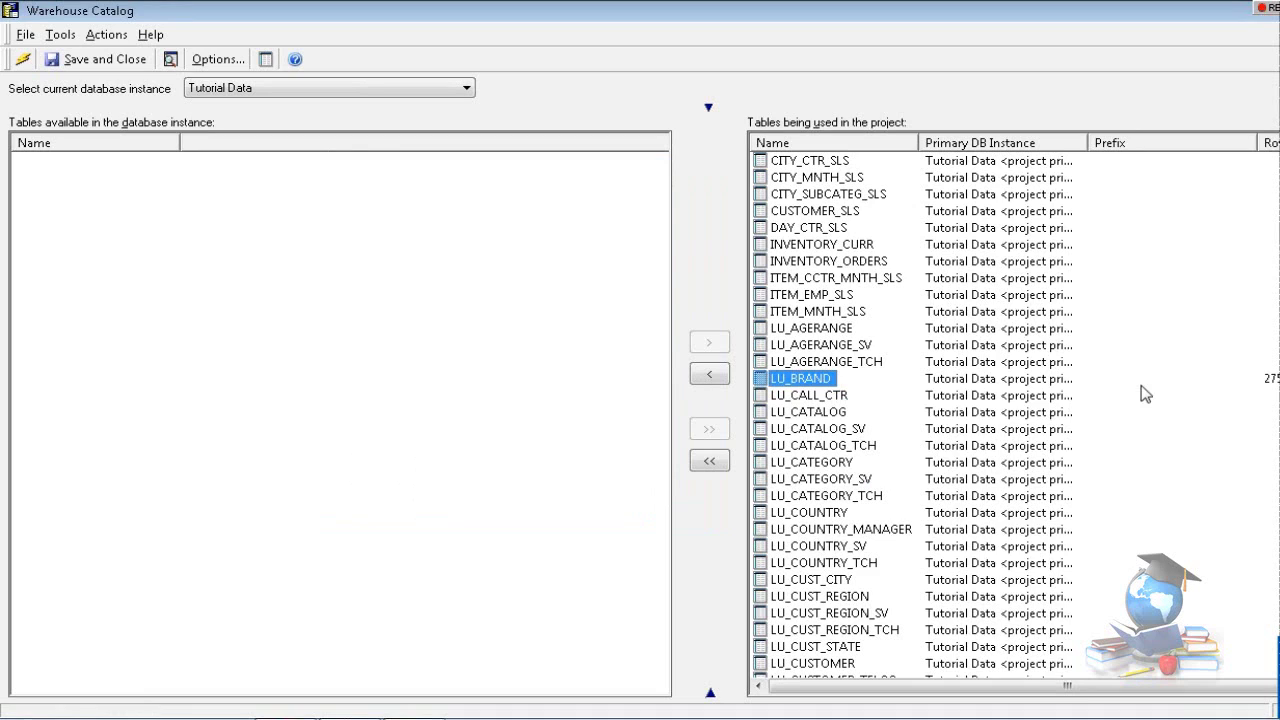
View LU_BRAND's available table prefixes and its primary and secondary database instances, leaving both settings as they are.
{"action": "right_click", "coordinate": [812, 384]}
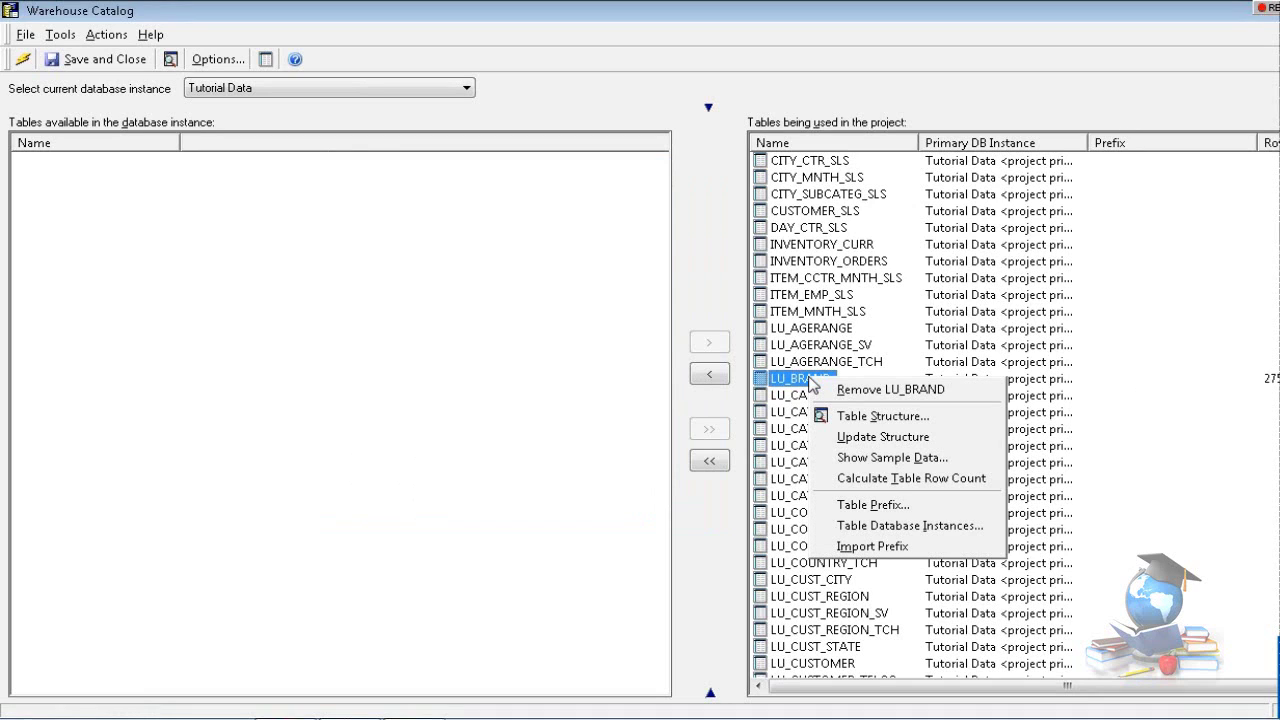
{"action": "left_click", "coordinate": [891, 506]}
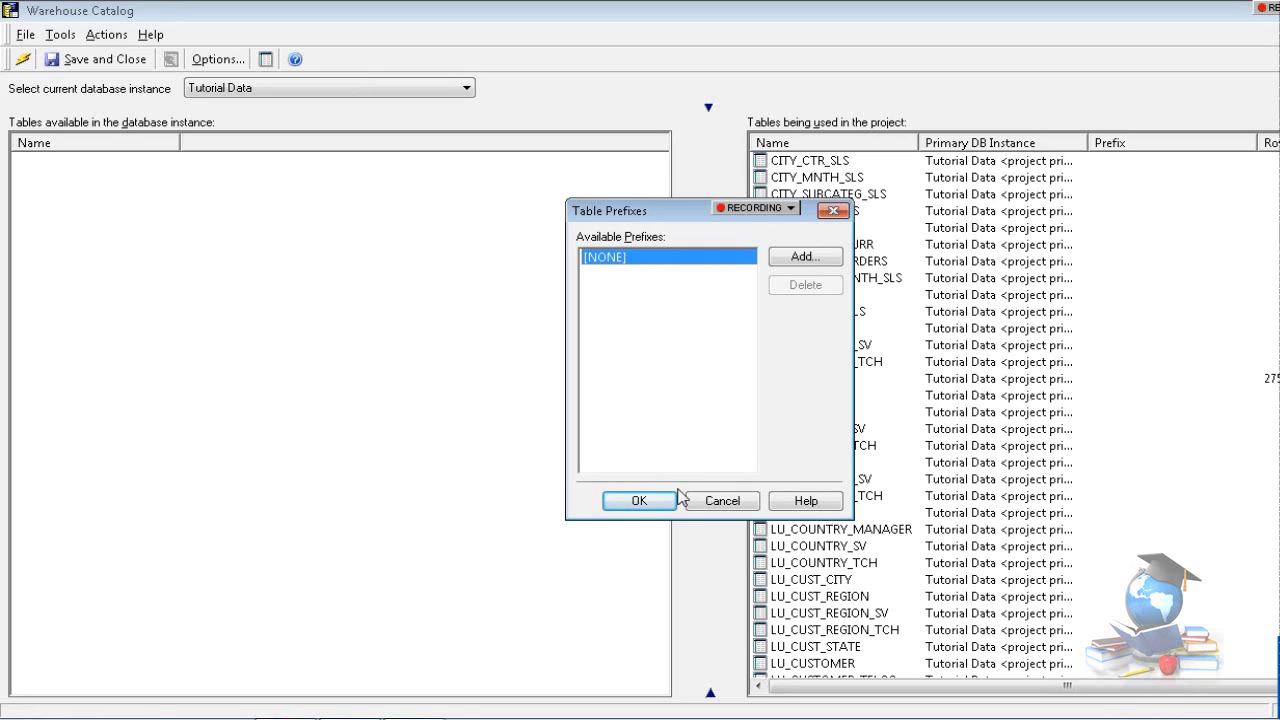
{"action": "left_click", "coordinate": [639, 501]}
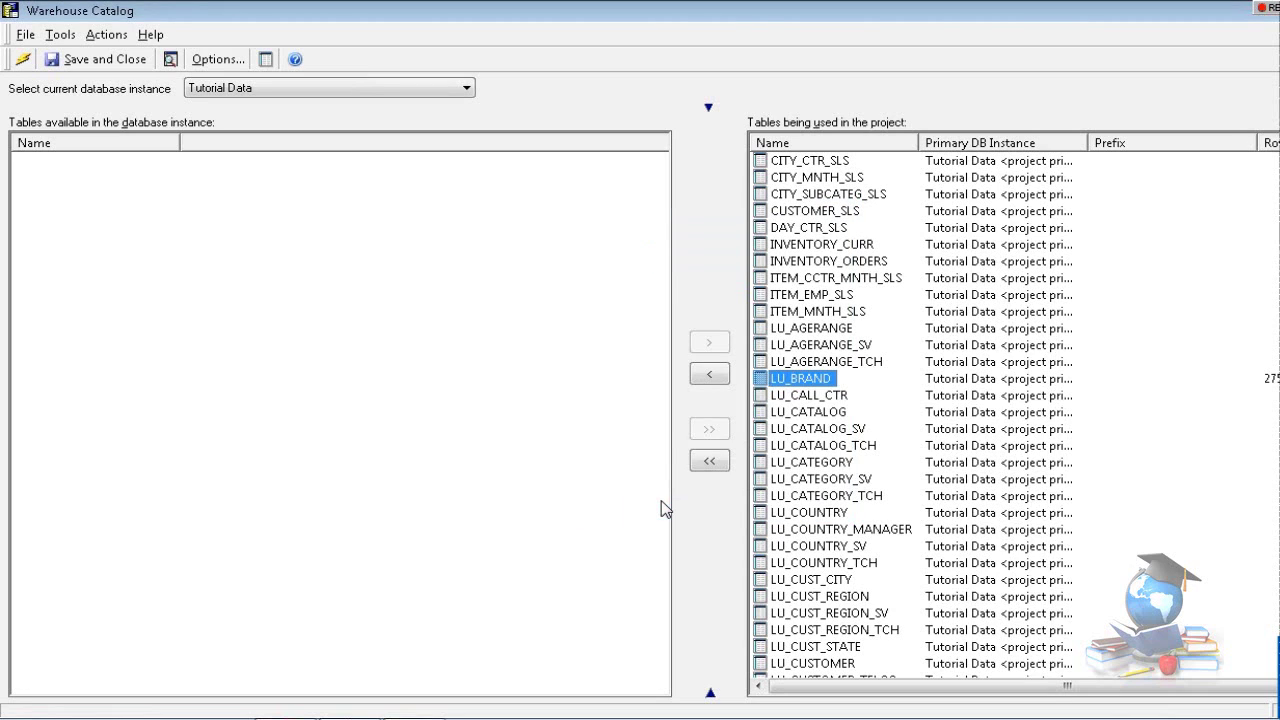
{"action": "right_click", "coordinate": [816, 386]}
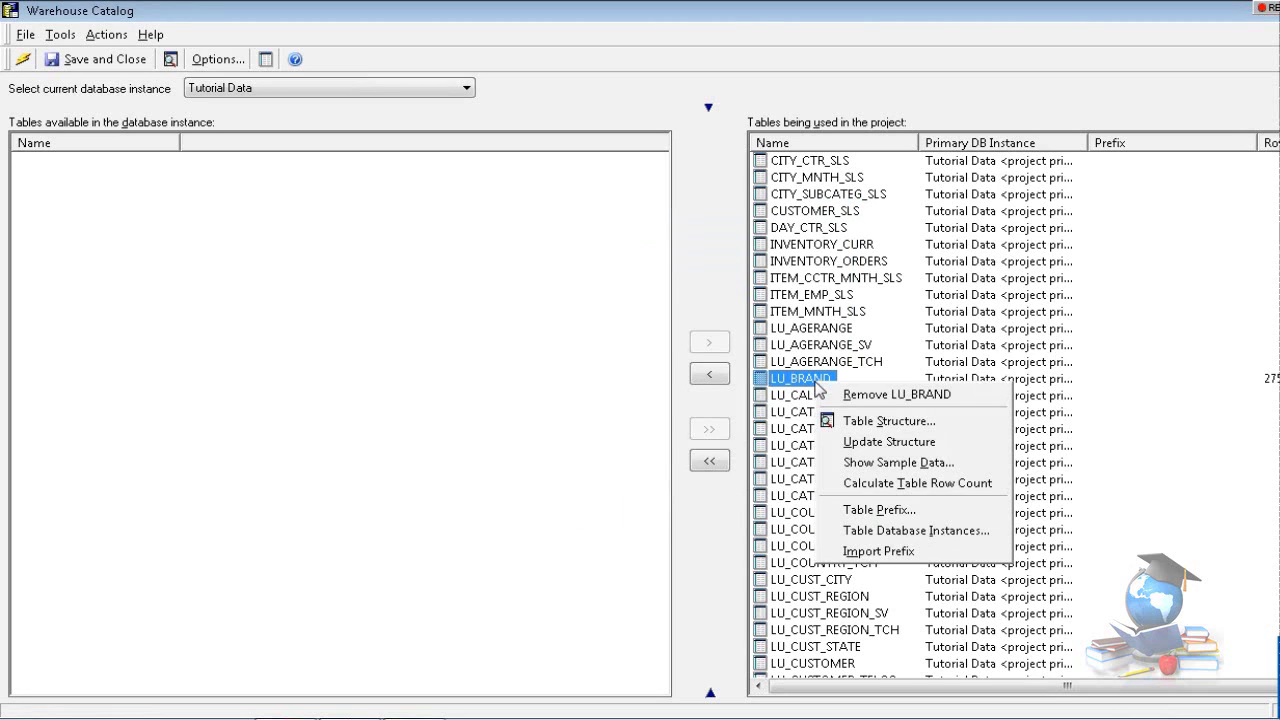
{"action": "left_click", "coordinate": [903, 540]}
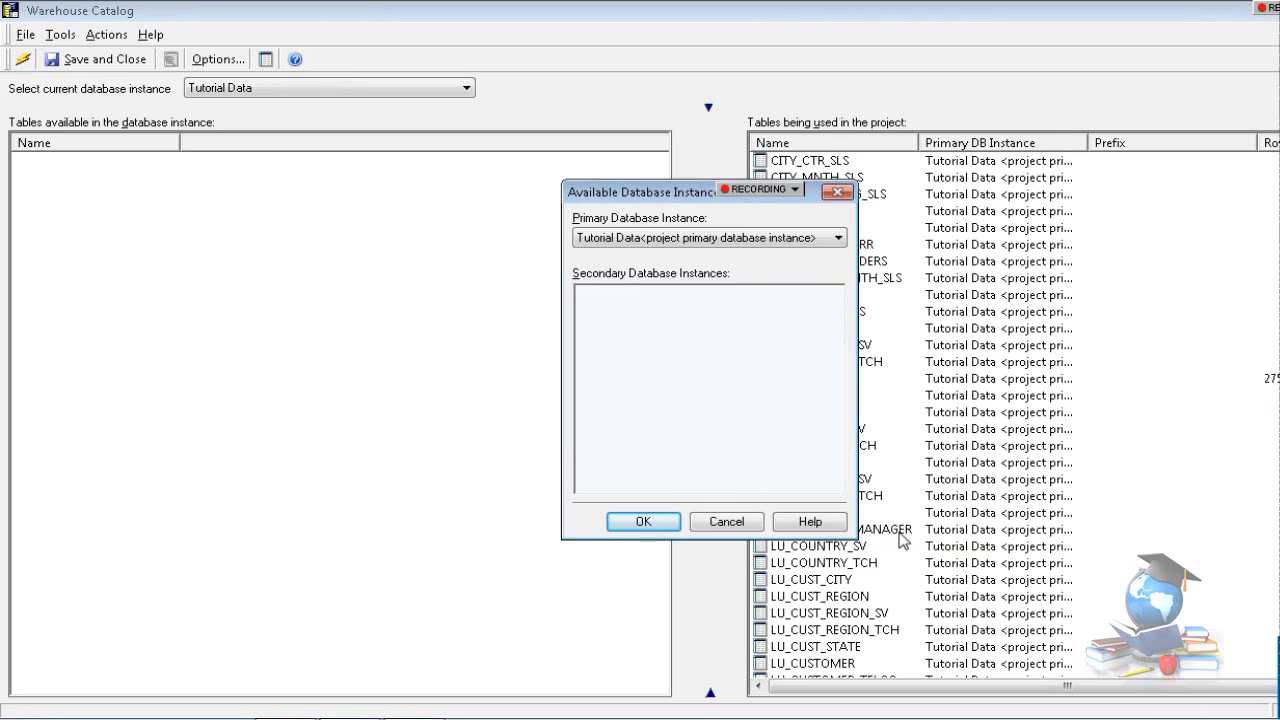
{"action": "left_click", "coordinate": [846, 191]}
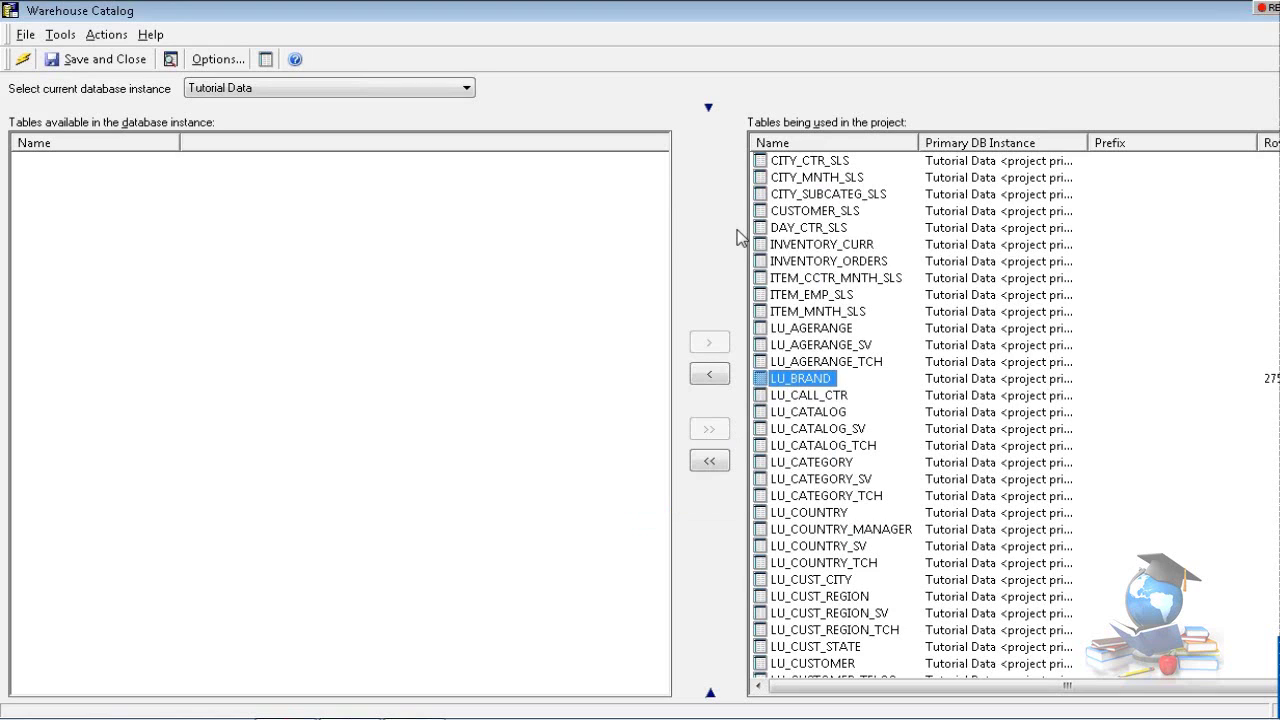
Review the Warehouse Catalog's connection options for Tutorial Data, and save and close the catalog.
{"action": "left_click", "coordinate": [213, 60]}
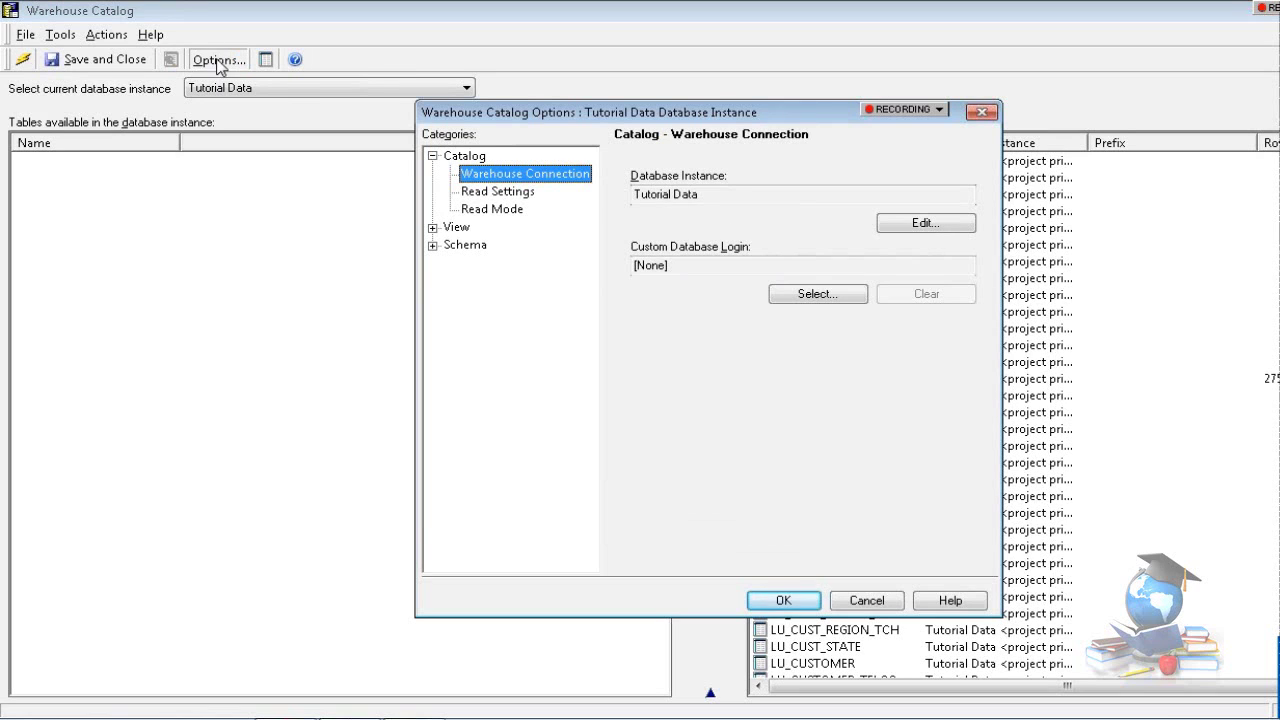
{"action": "left_click", "coordinate": [984, 112]}
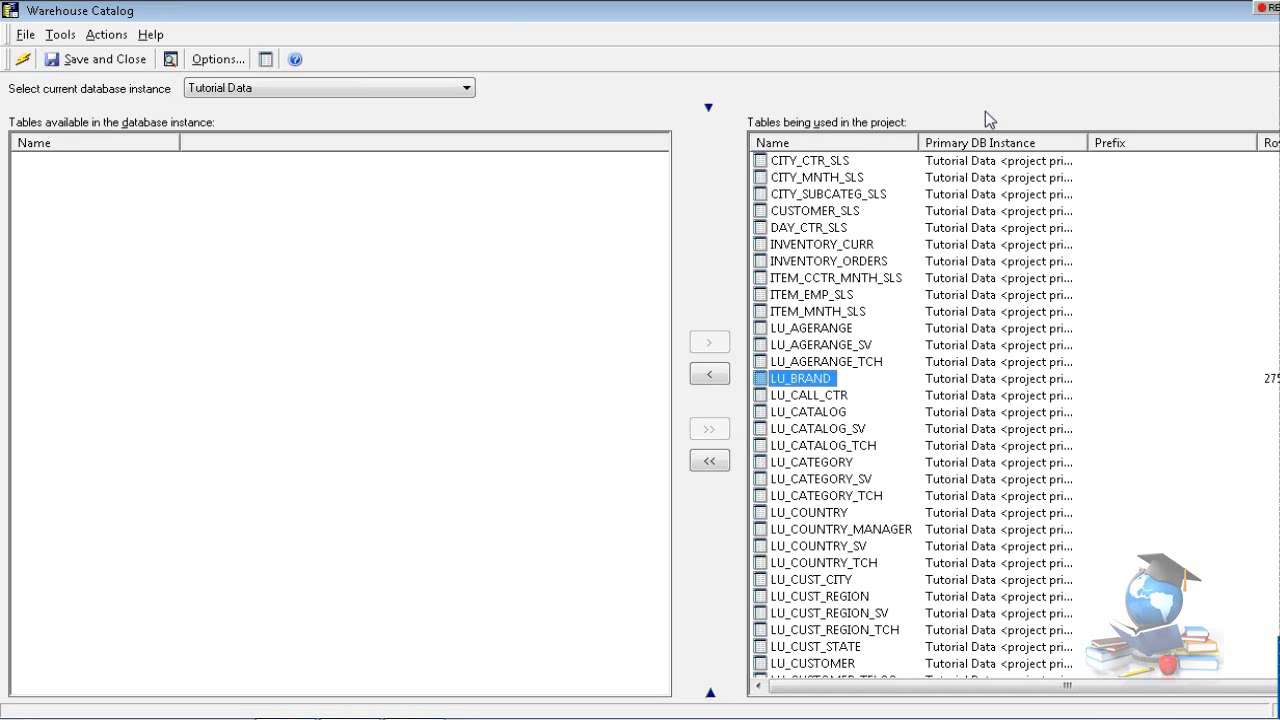
{"action": "left_click", "coordinate": [100, 62]}
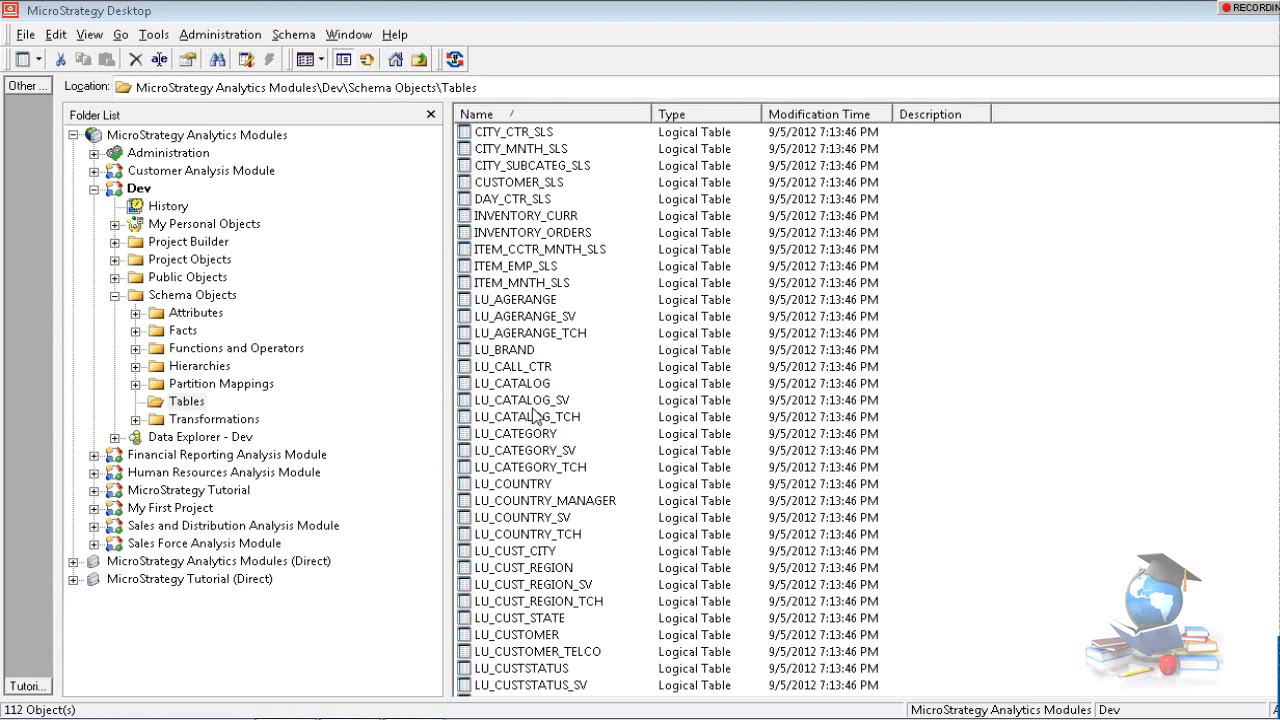
Open the LU_CATEGORY logical table for editing, choosing Edit mode for the schema objects in this session.
{"action": "left_click", "coordinate": [533, 436]}
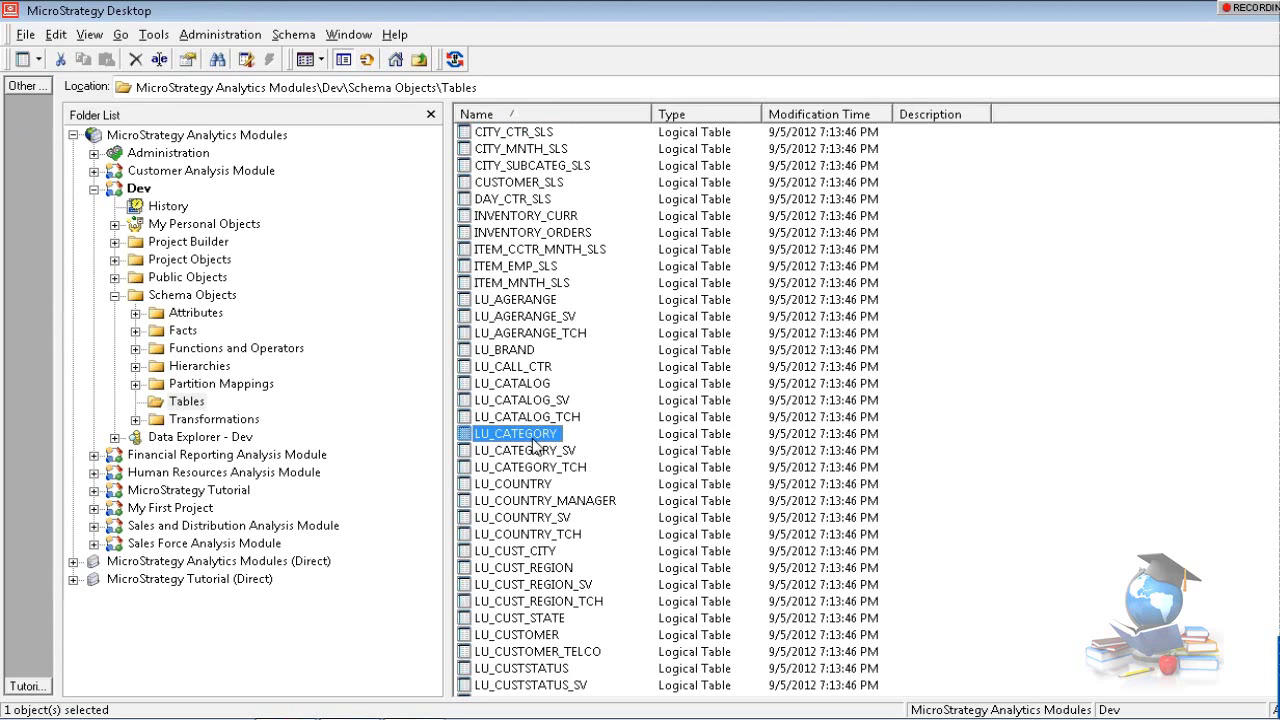
{"action": "right_click", "coordinate": [537, 444]}
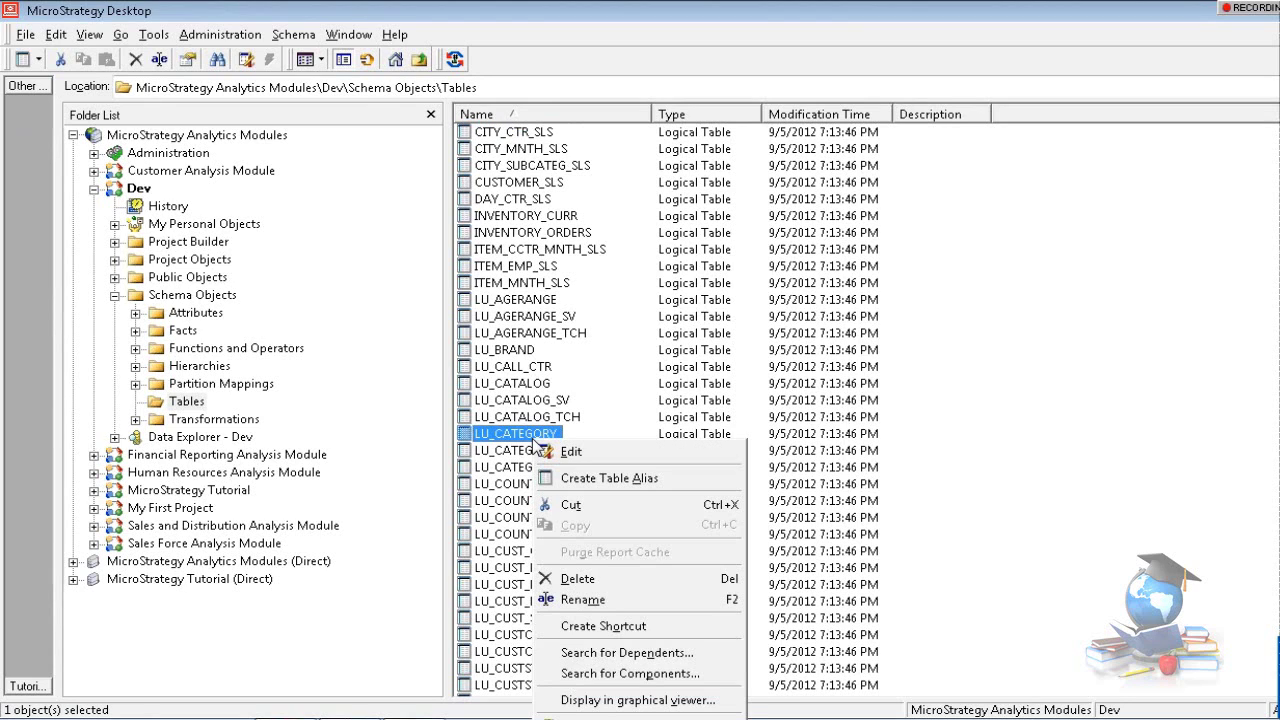
{"action": "left_click", "coordinate": [591, 456]}
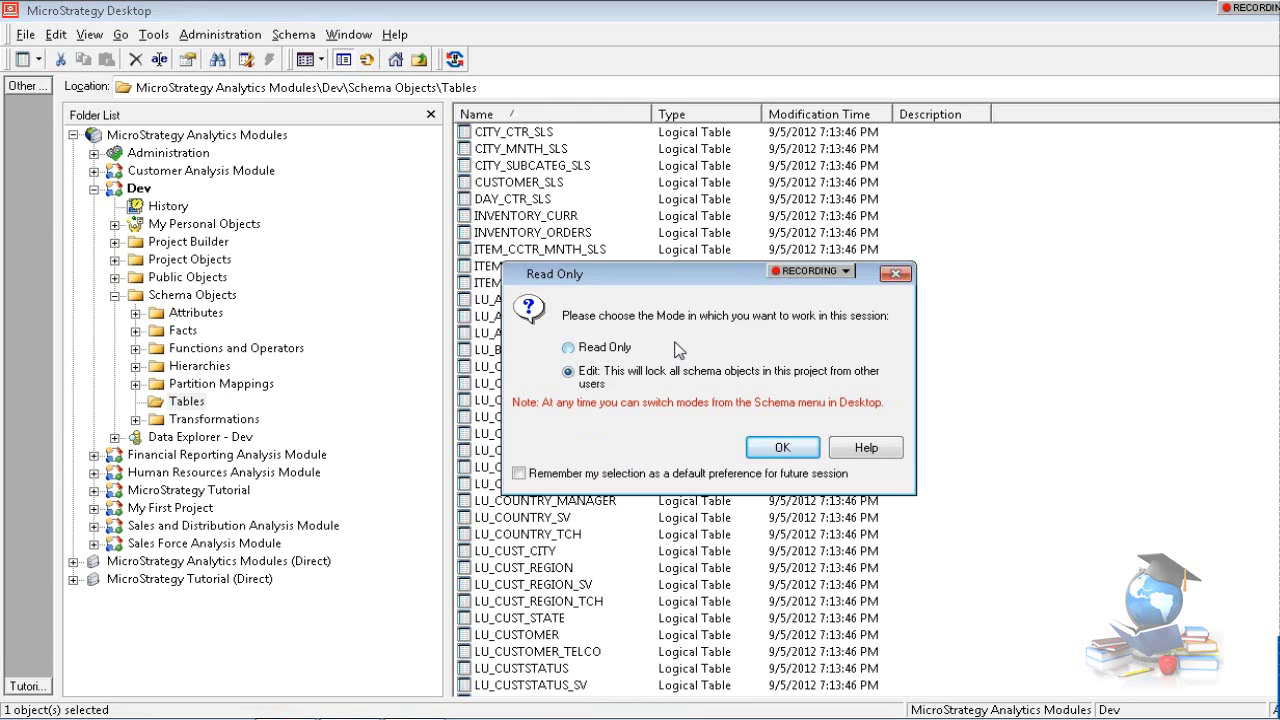
{"action": "left_click", "coordinate": [598, 355]}
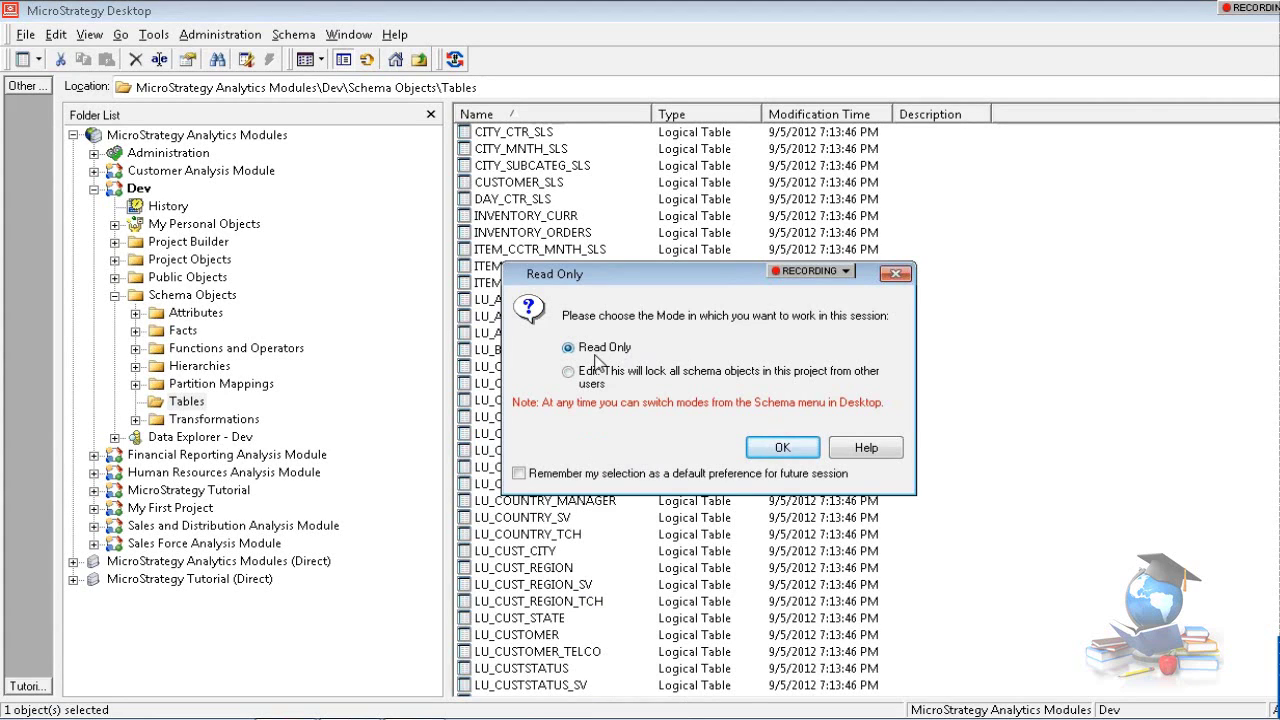
{"action": "left_click", "coordinate": [595, 374]}
{"action": "left_click", "coordinate": [780, 448]}
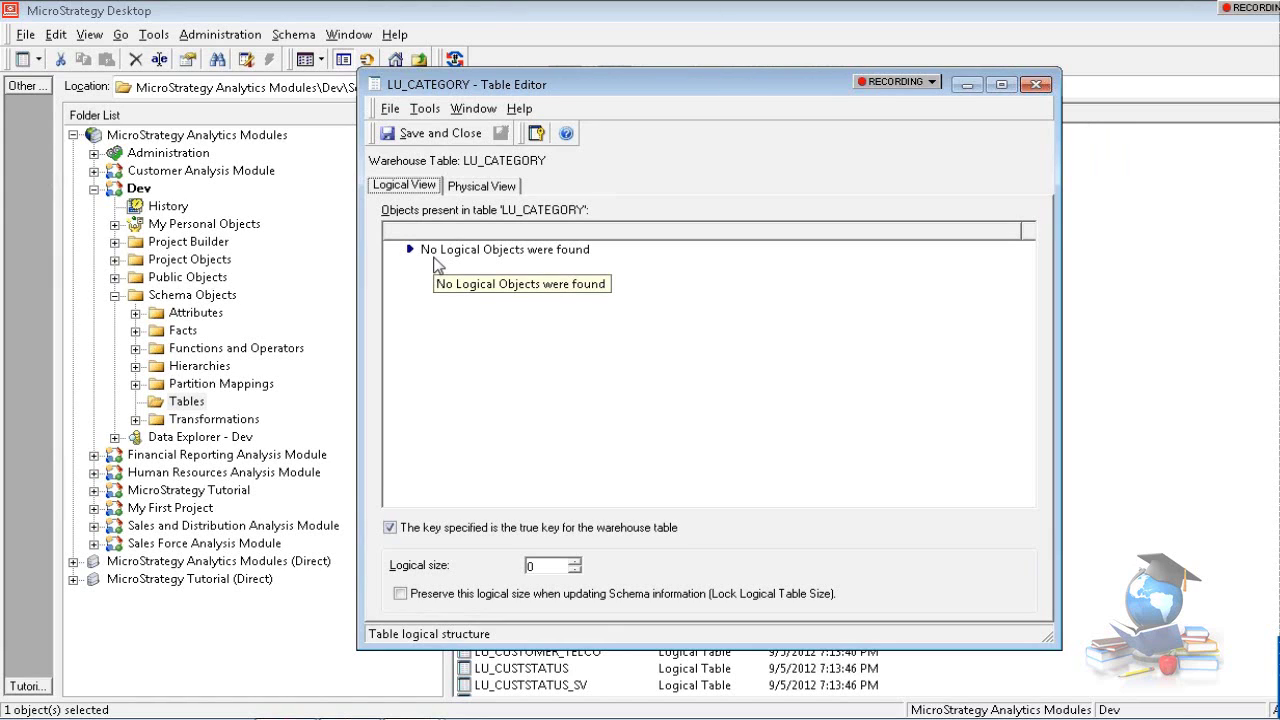
Examine LU_CATEGORY's physical and logical views, switching the logical table size lock on and back off.
{"action": "left_click", "coordinate": [480, 190]}
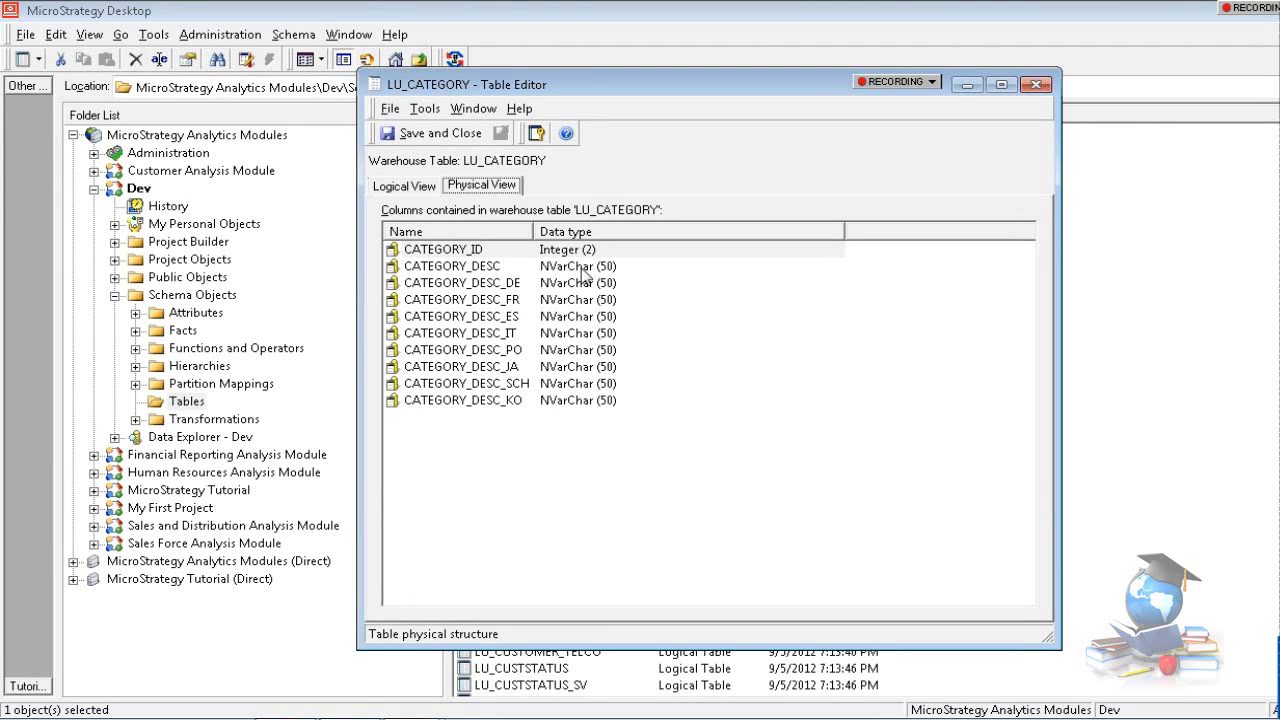
{"action": "left_click", "coordinate": [414, 190]}
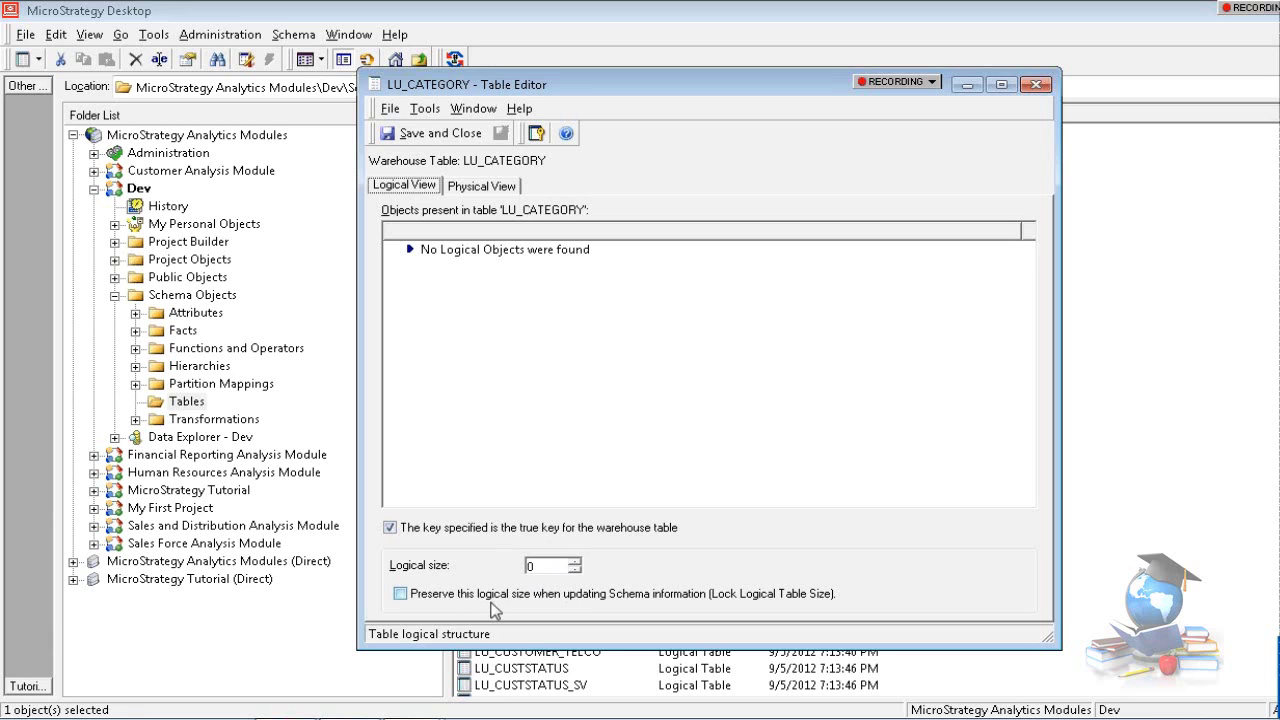
{"action": "left_click", "coordinate": [400, 594]}
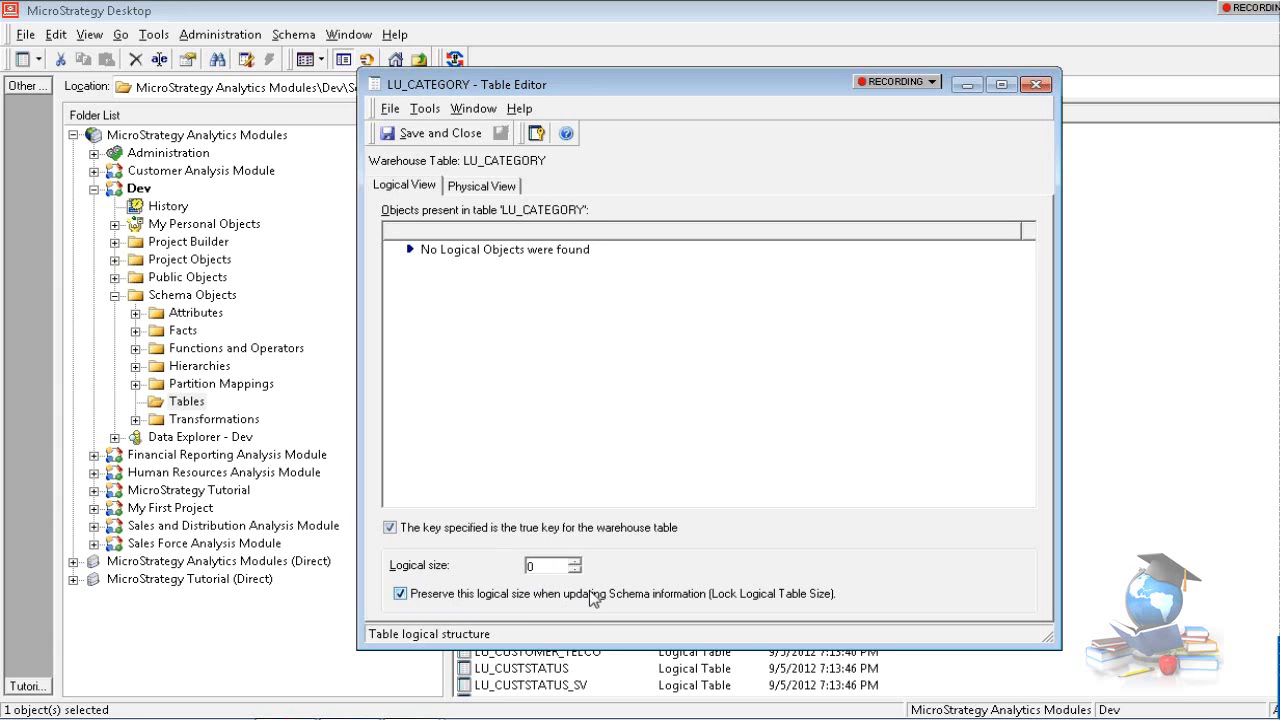
{"action": "left_click", "coordinate": [400, 594]}
Review the physical columns of LU_CATEGORY again and close the Table Editor without saving.
{"action": "left_click", "coordinate": [482, 191]}
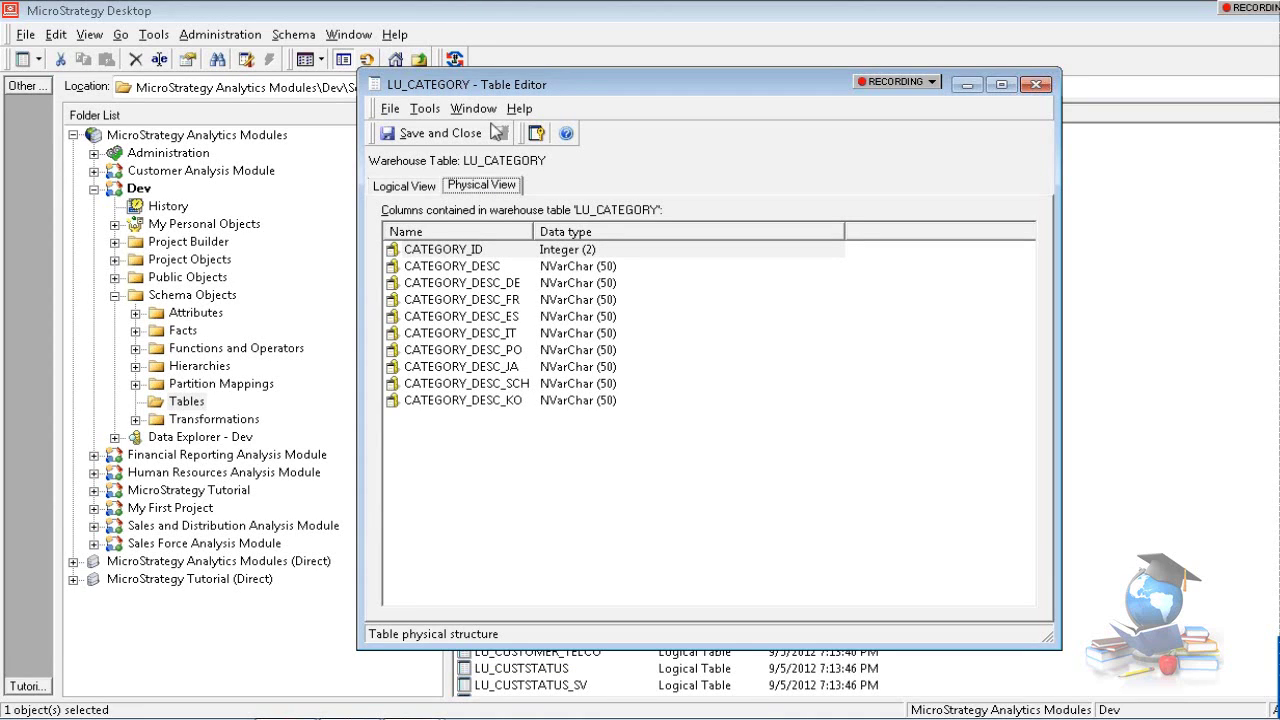
{"action": "left_click", "coordinate": [1037, 85]}
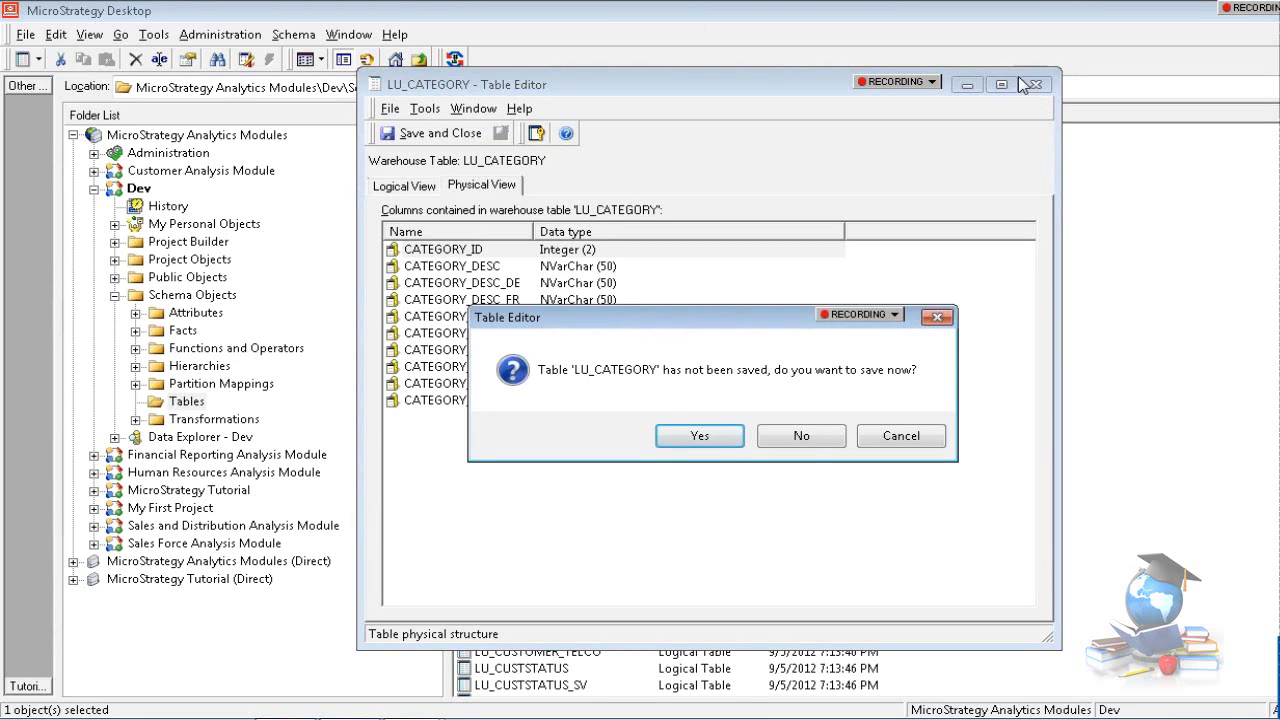
{"action": "left_click", "coordinate": [800, 437]}
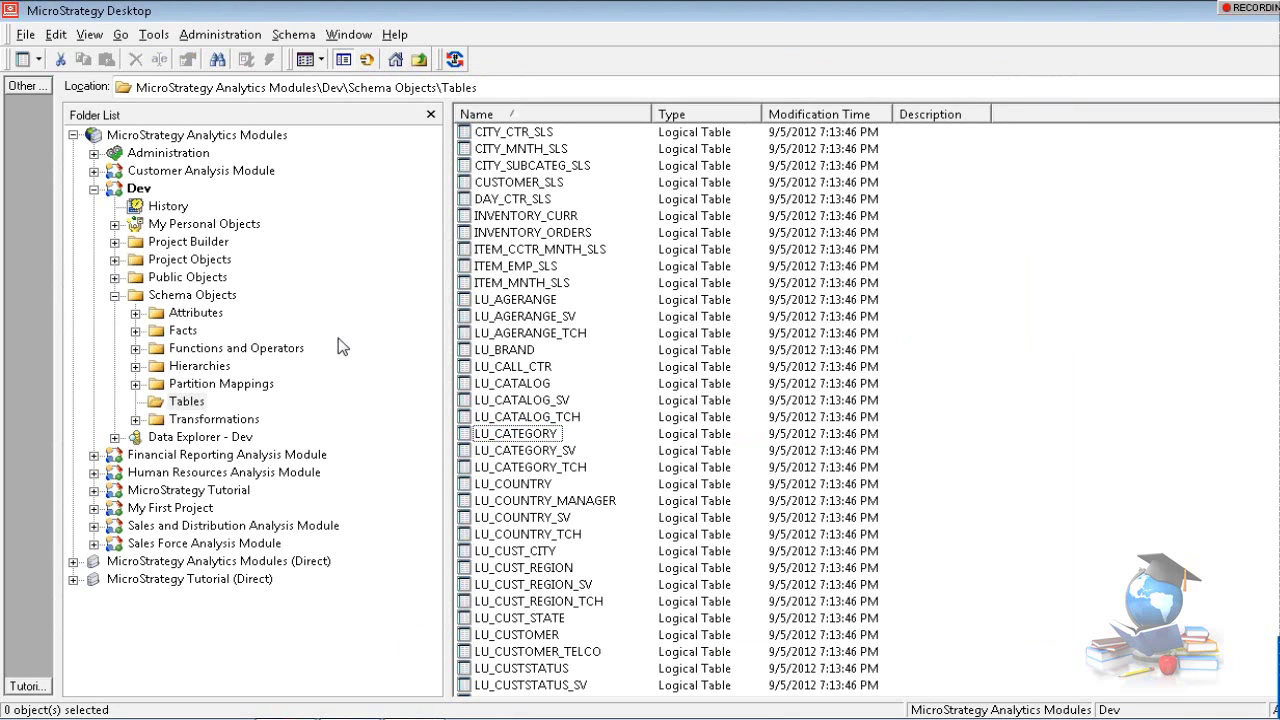
Open the Attributes folder under the Dev project's Schema Objects and refresh its contents.
{"action": "left_click", "coordinate": [206, 314]}
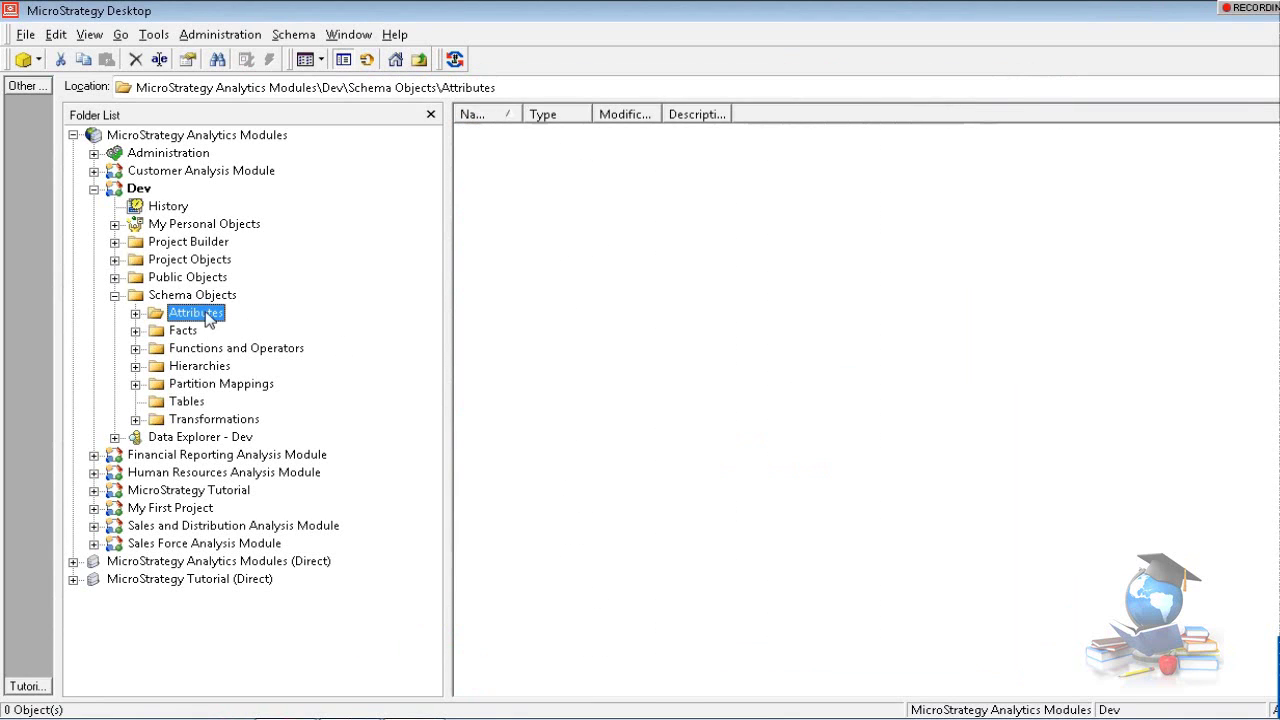
{"action": "right_click", "coordinate": [522, 206]}
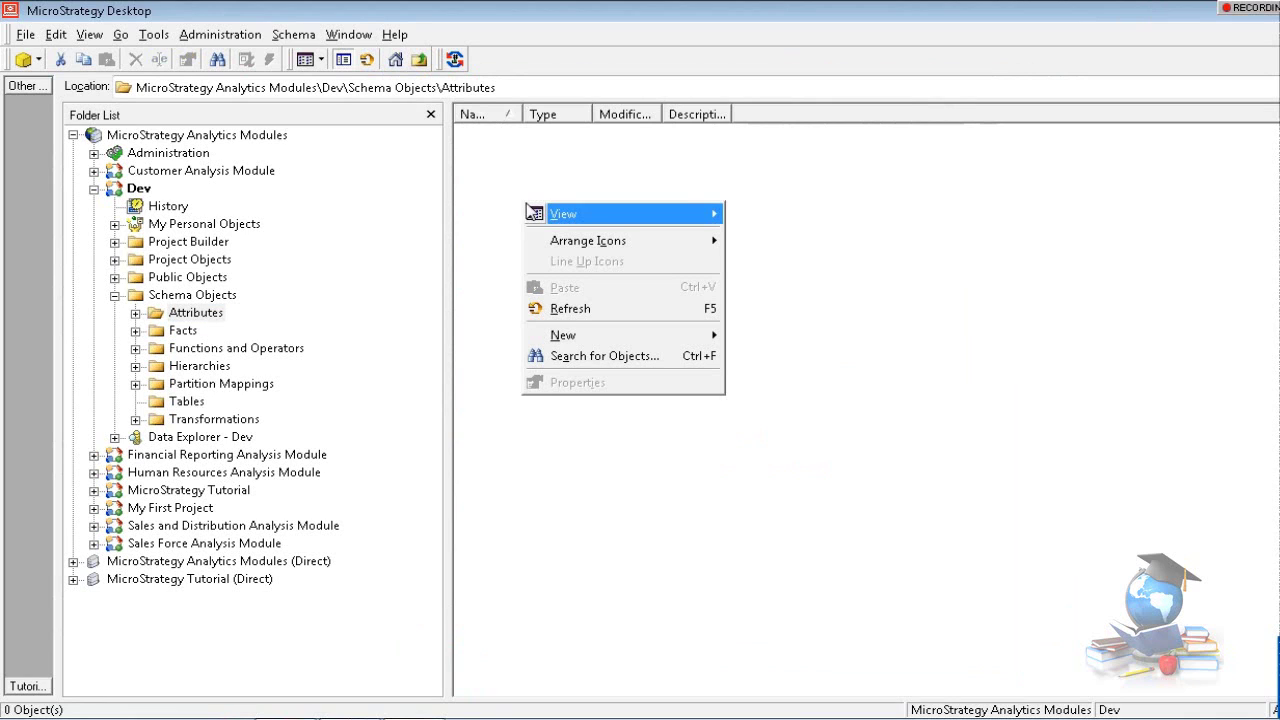
{"action": "mouse_move", "coordinate": [597, 340]}
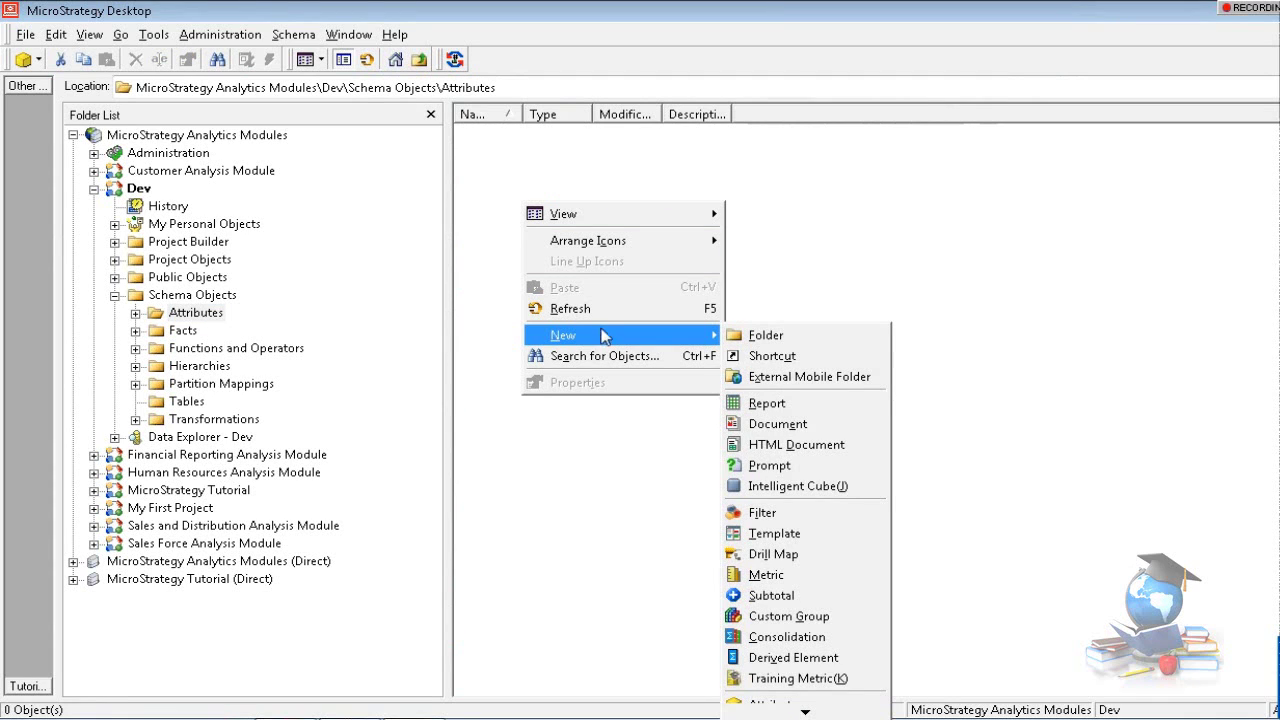
{"action": "scroll", "coordinate": [773, 692], "scroll_direction": "down", "scroll_amount": 6}
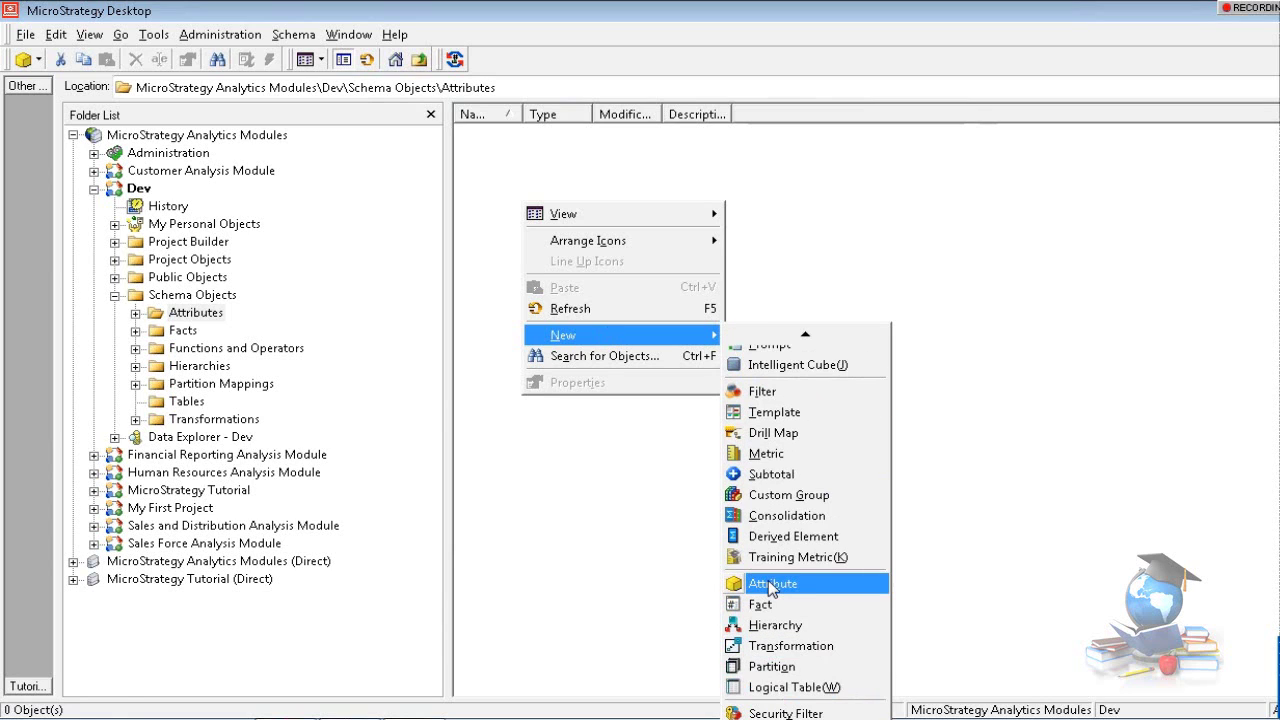
{"action": "left_click", "coordinate": [978, 370]}
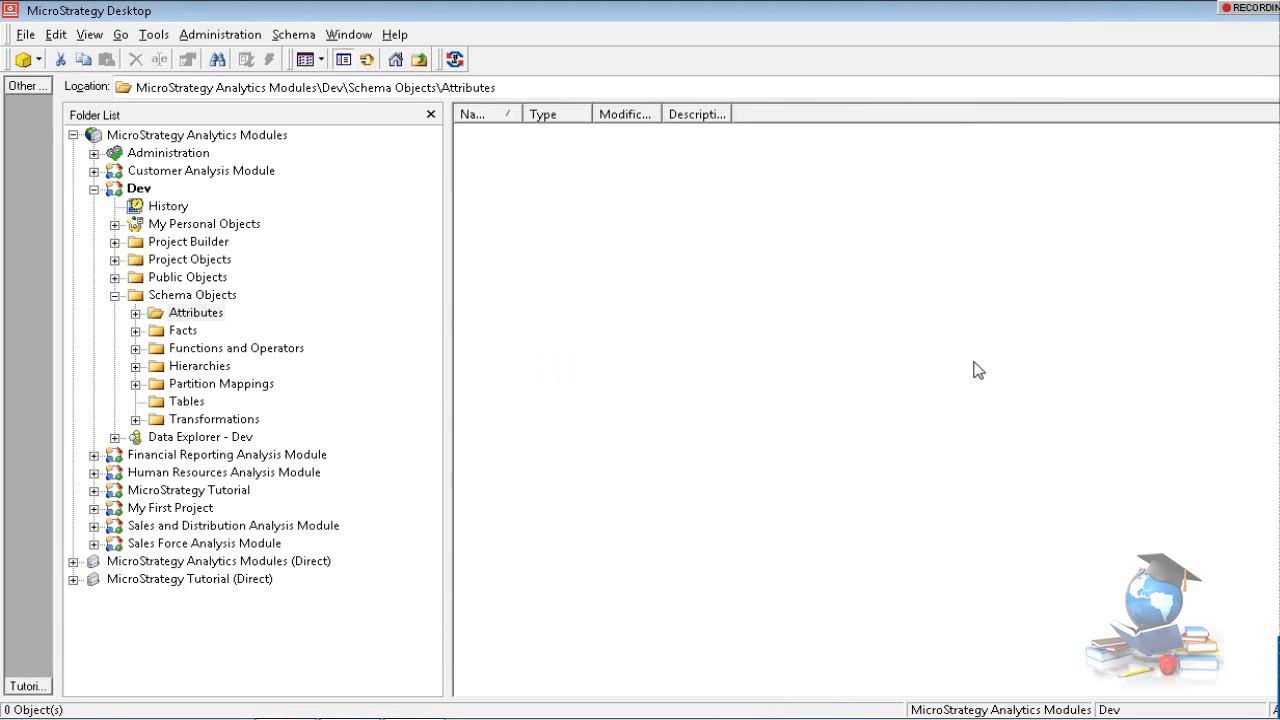
{"action": "right_click", "coordinate": [772, 262]}
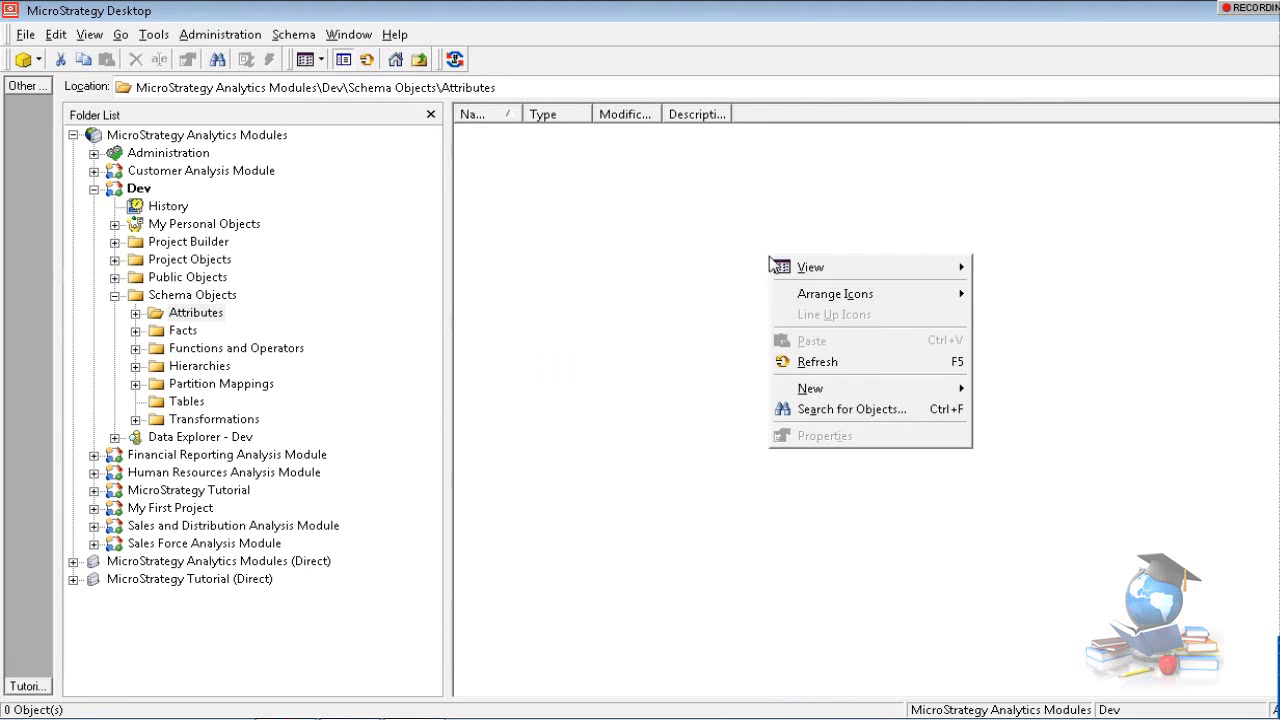
{"action": "mouse_move", "coordinate": [846, 392]}
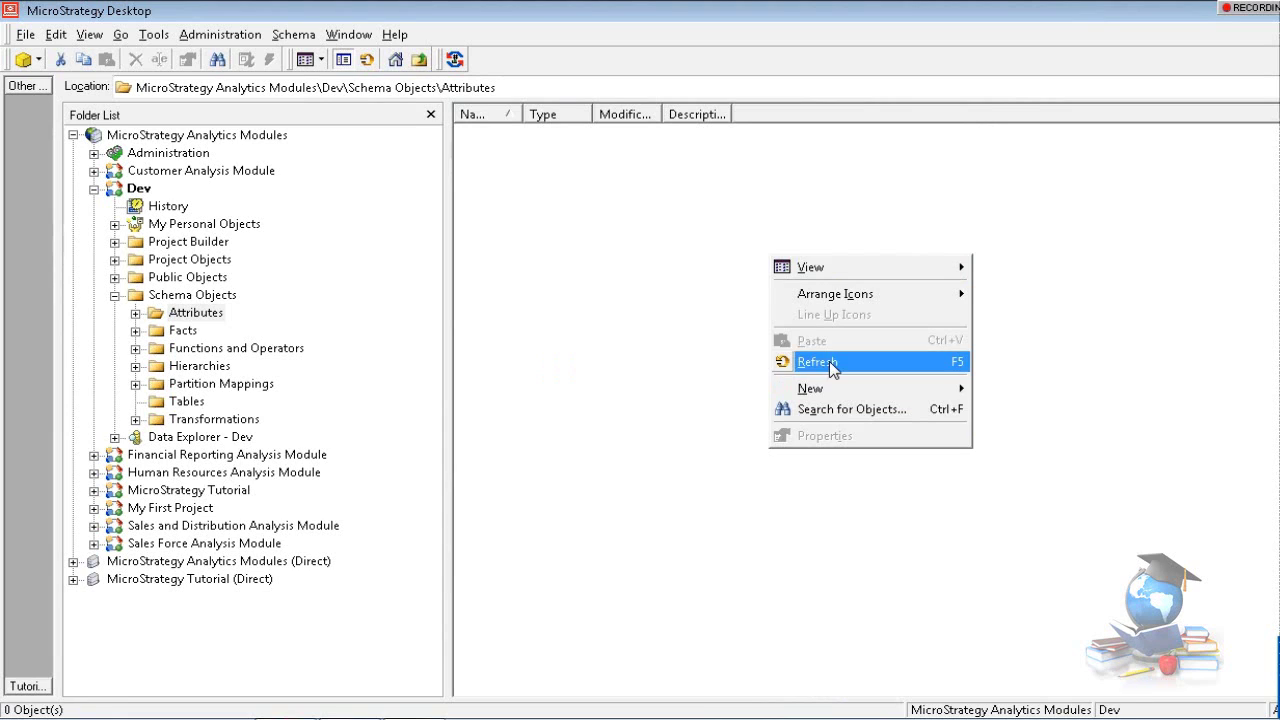
{"action": "left_click", "coordinate": [829, 364]}
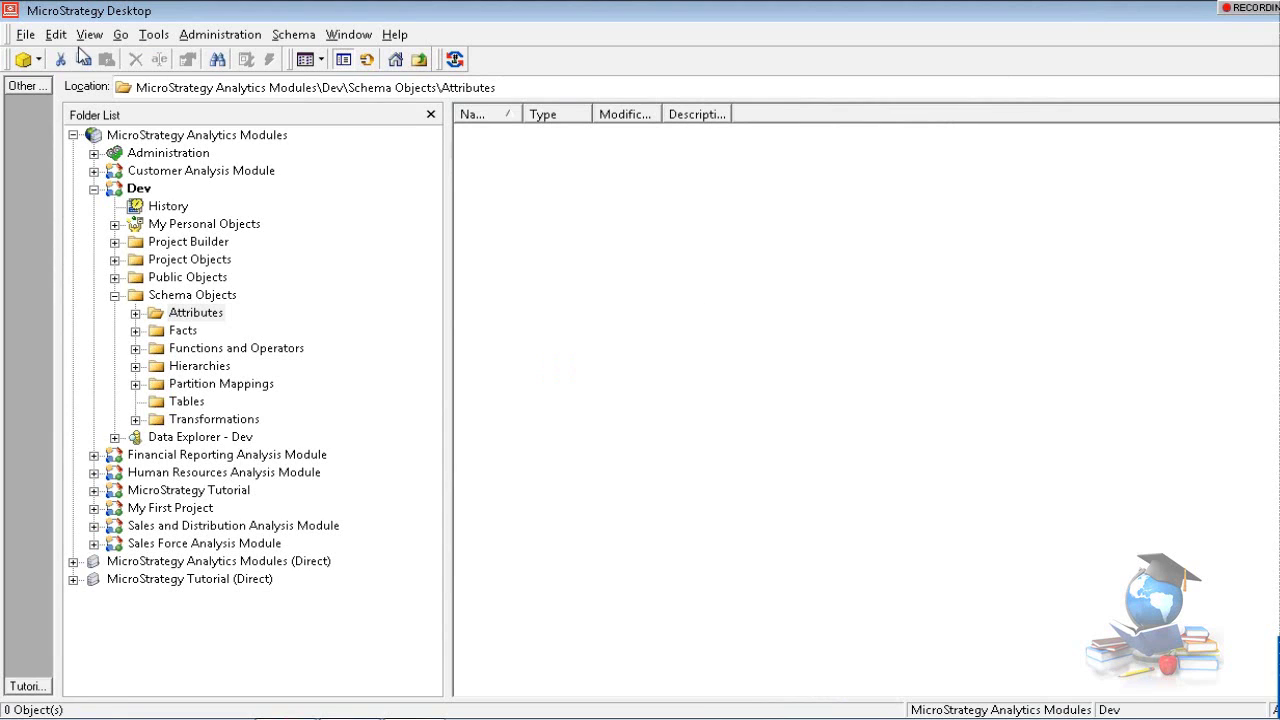
{"action": "left_click", "coordinate": [40, 60]}
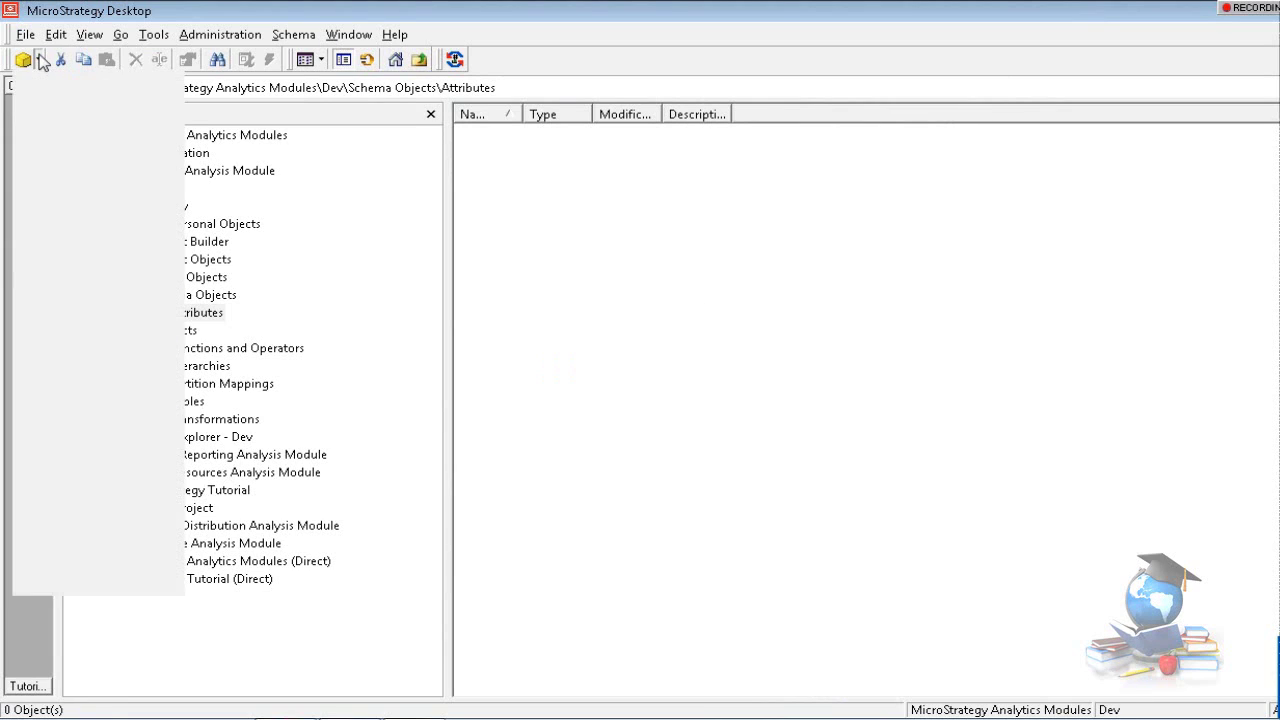
{"action": "left_click", "coordinate": [40, 60]}
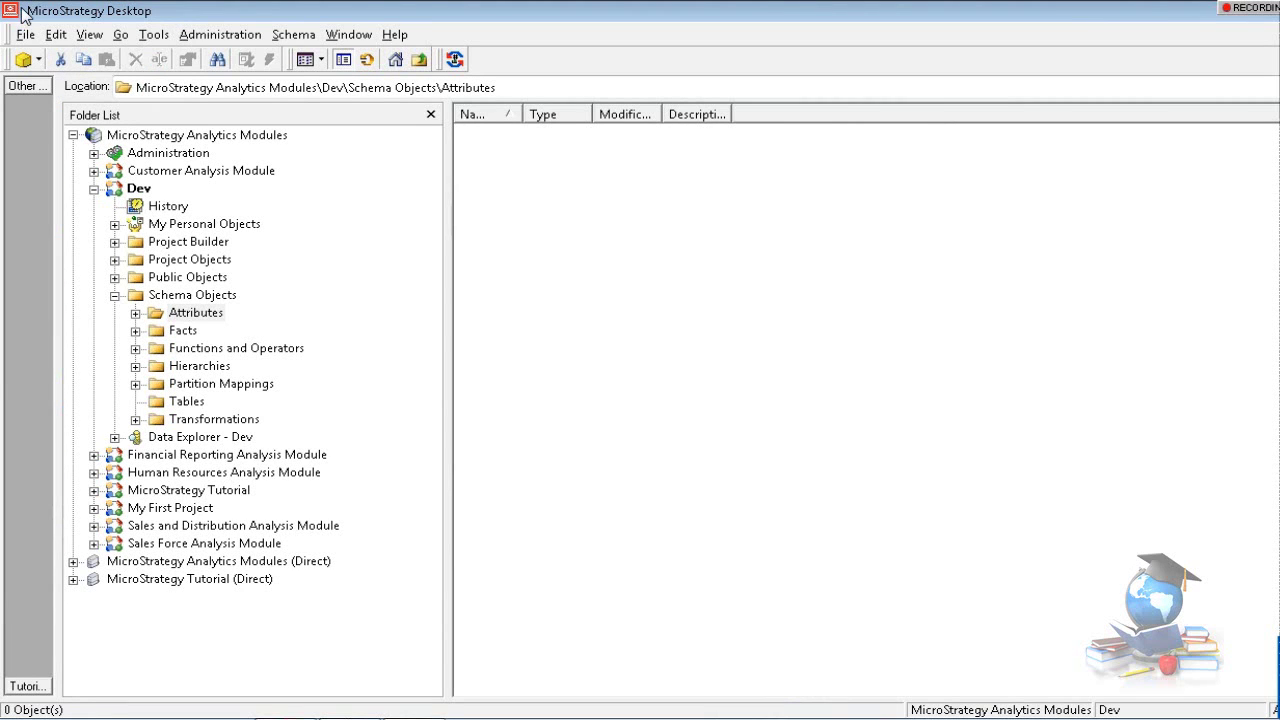
{"action": "left_click", "coordinate": [26, 36]}
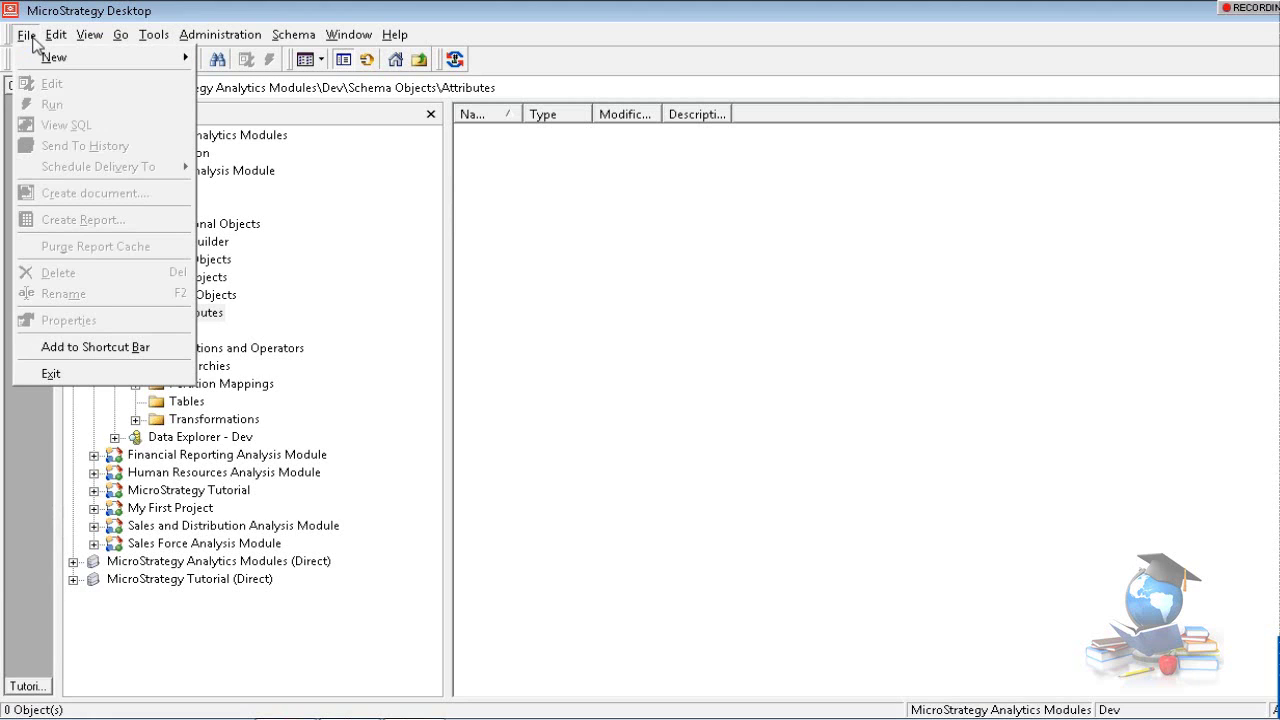
{"action": "mouse_move", "coordinate": [51, 57]}
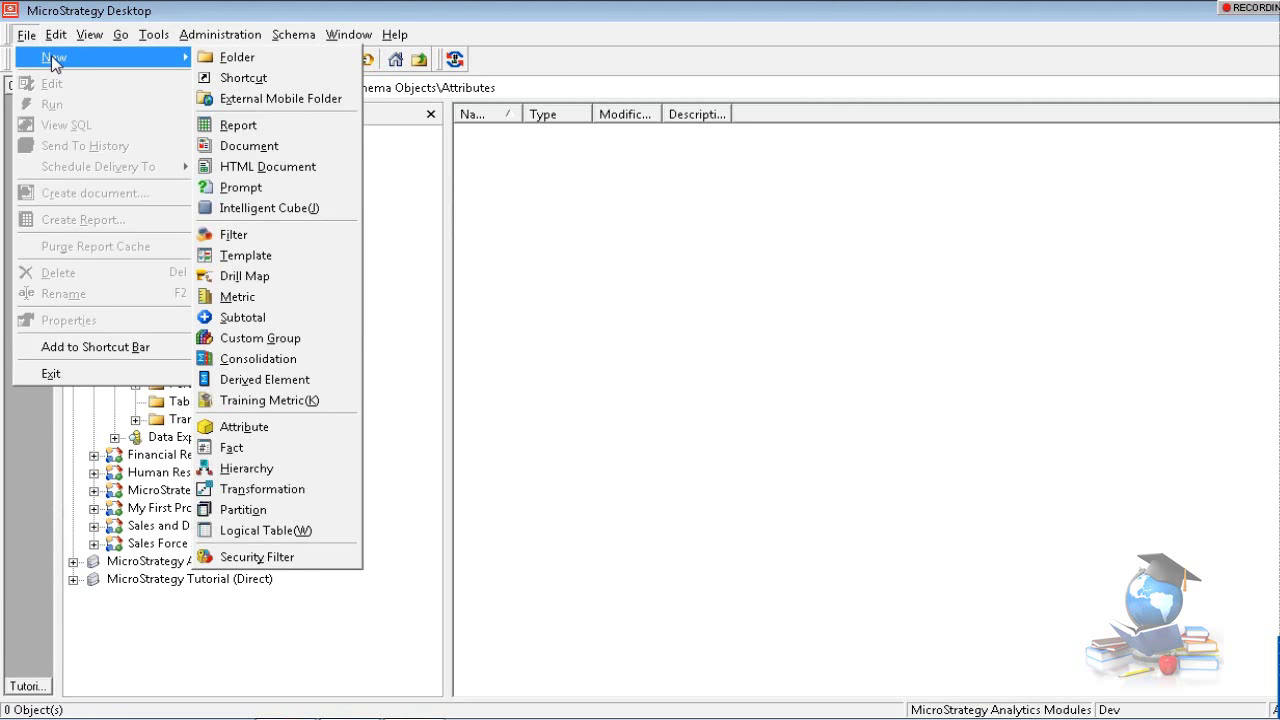
{"action": "left_click", "coordinate": [588, 276]}
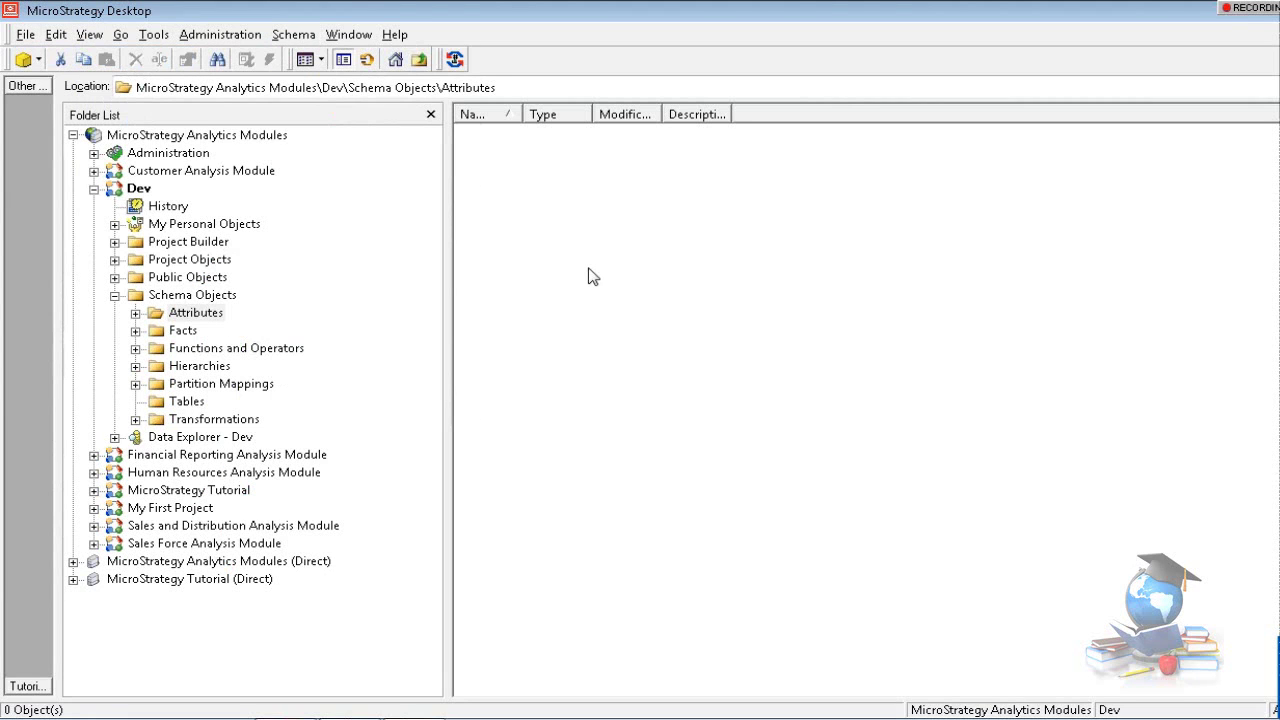
{"action": "right_click", "coordinate": [588, 276]}
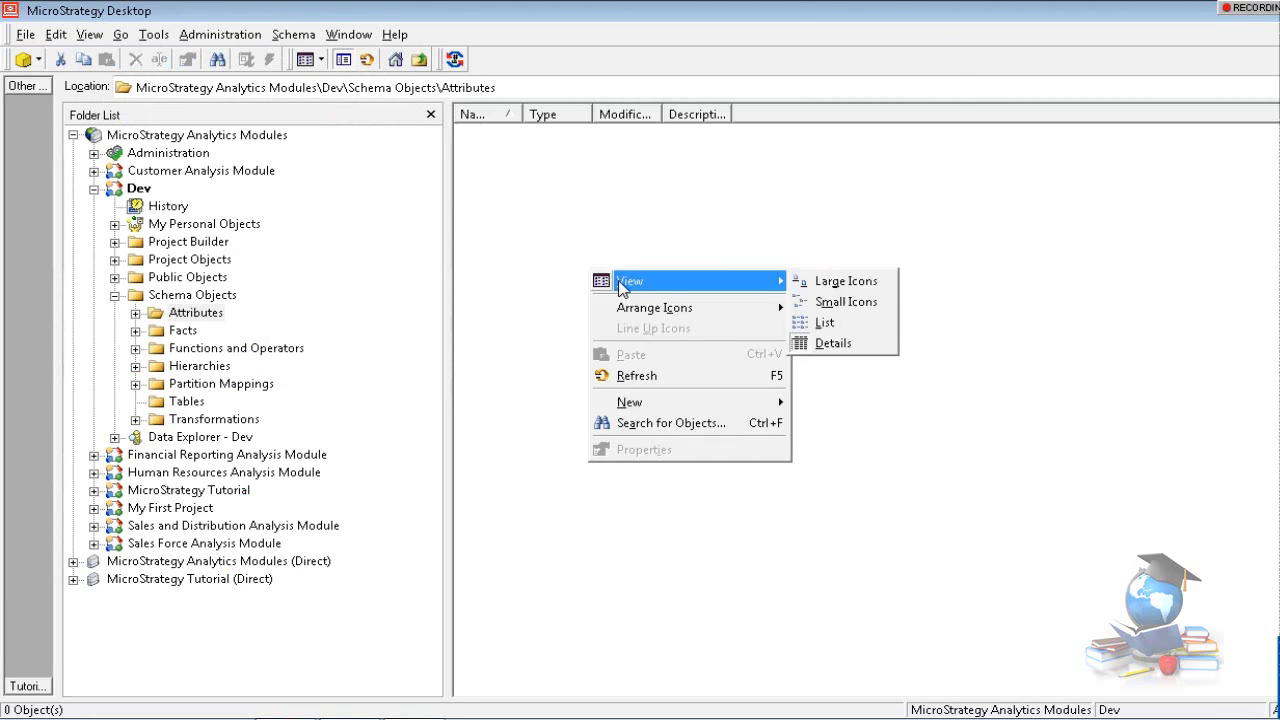
{"action": "mouse_move", "coordinate": [680, 401]}
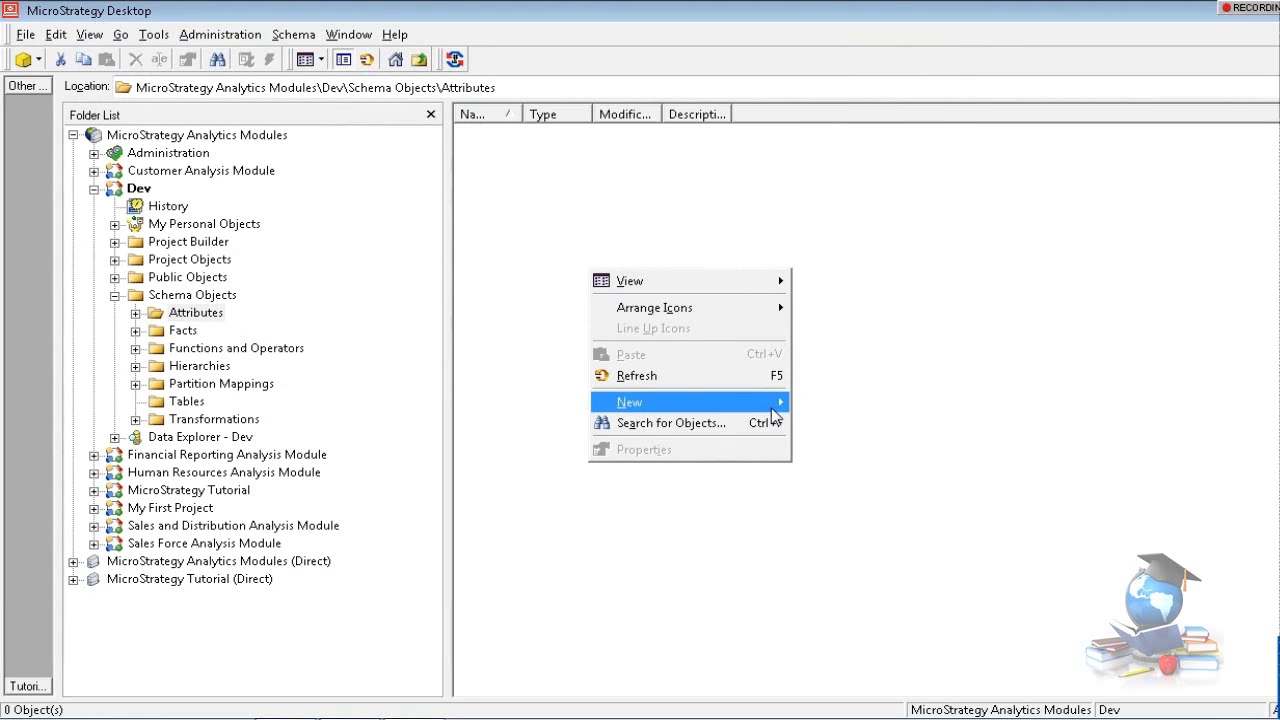
{"action": "mouse_move", "coordinate": [773, 405]}
{"action": "mouse_move", "coordinate": [871, 395]}
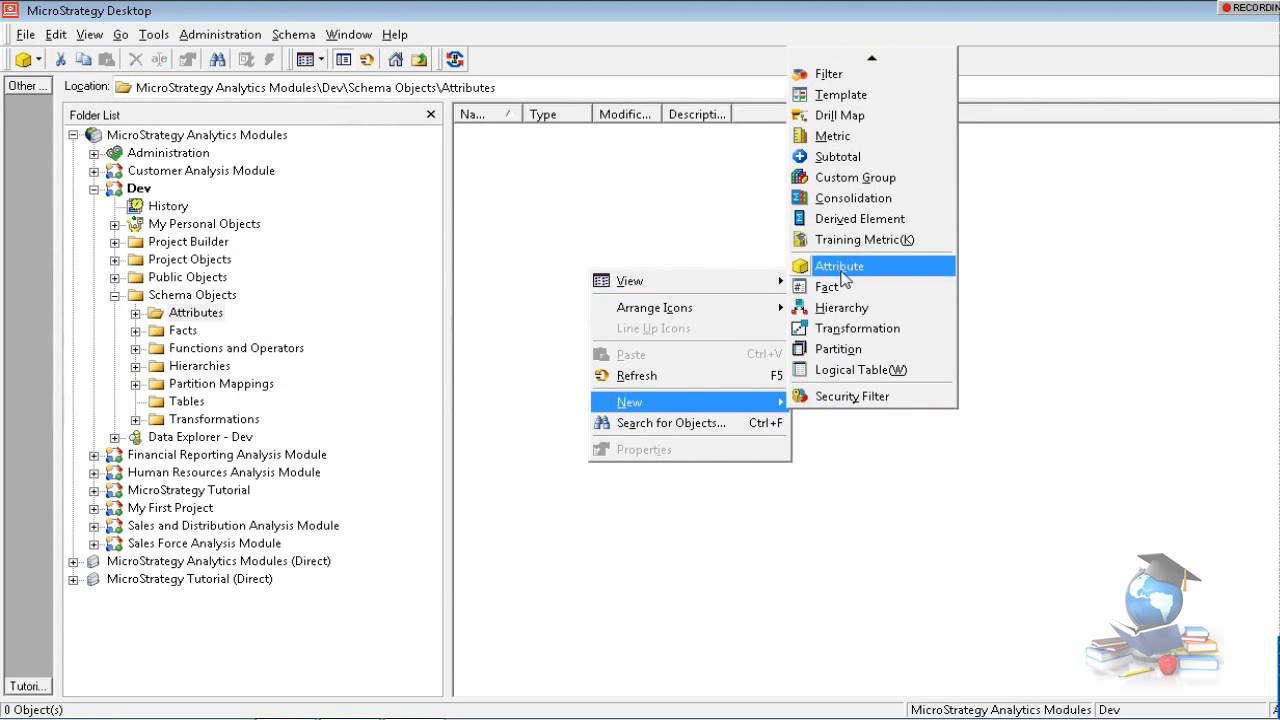
{"action": "left_click", "coordinate": [841, 268]}
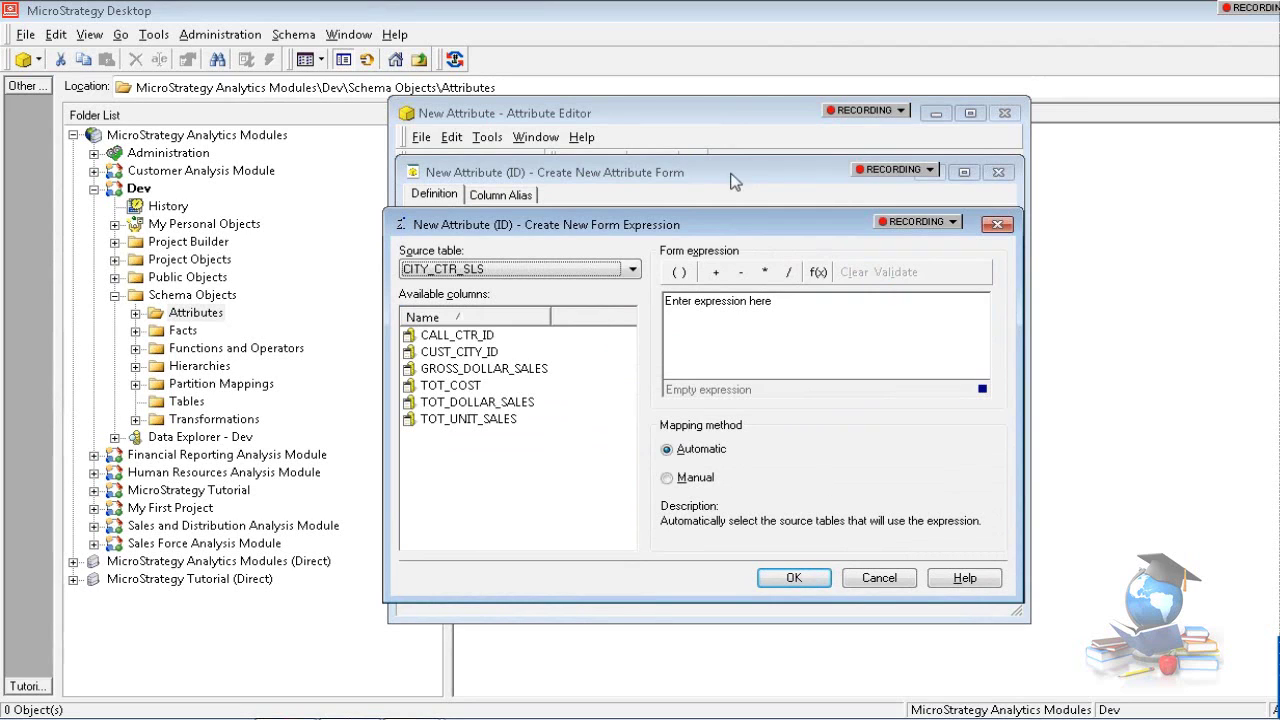
{"action": "left_click", "coordinate": [633, 270]}
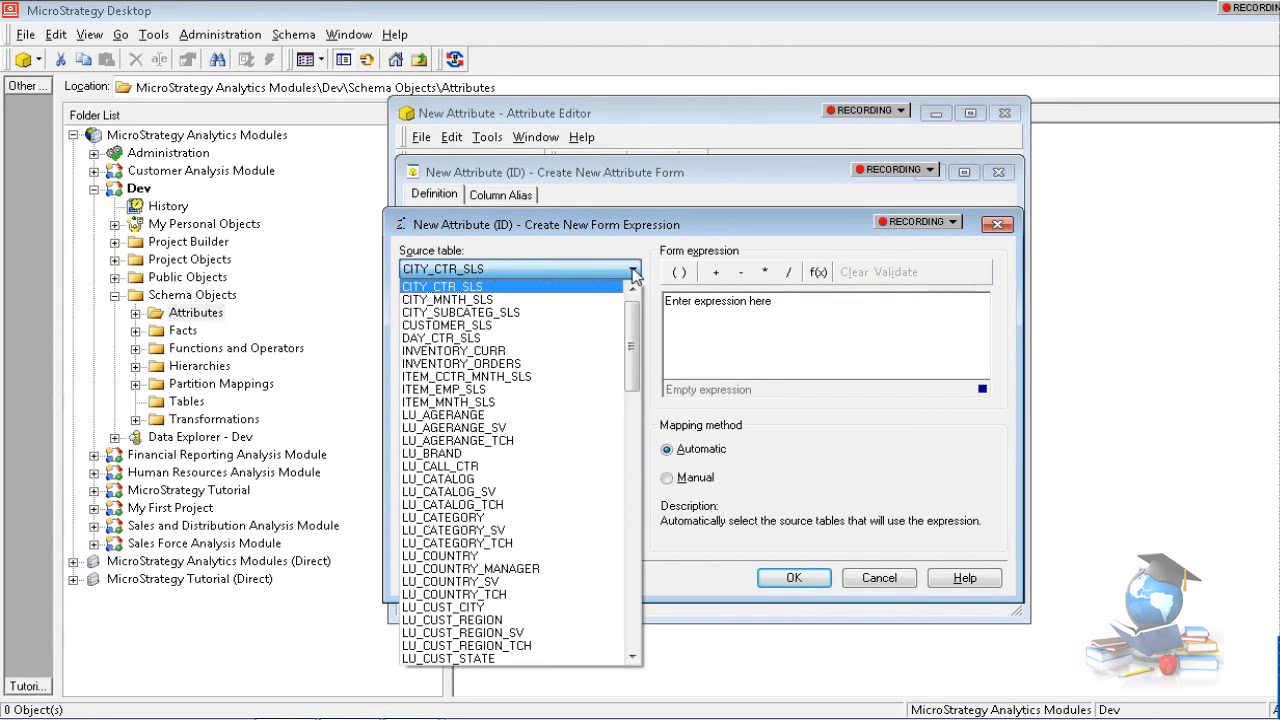
{"action": "left_click", "coordinate": [448, 456]}
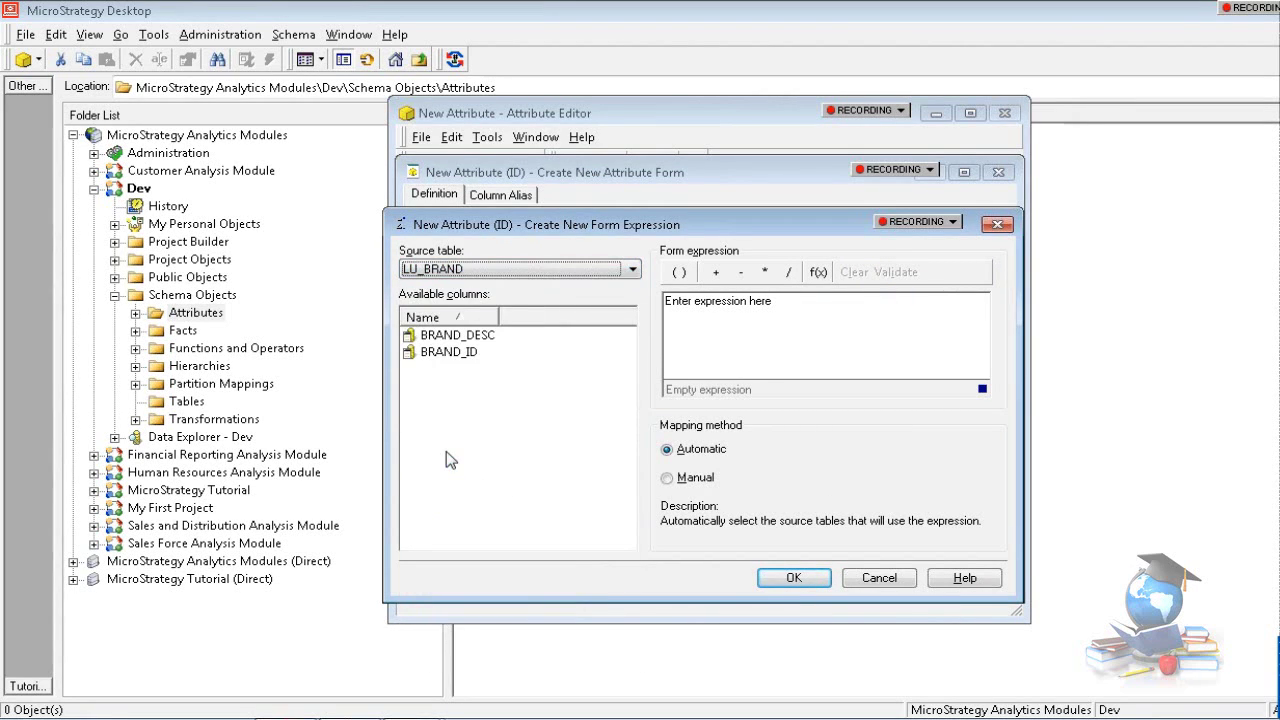
{"action": "key", "text": "Tab"}
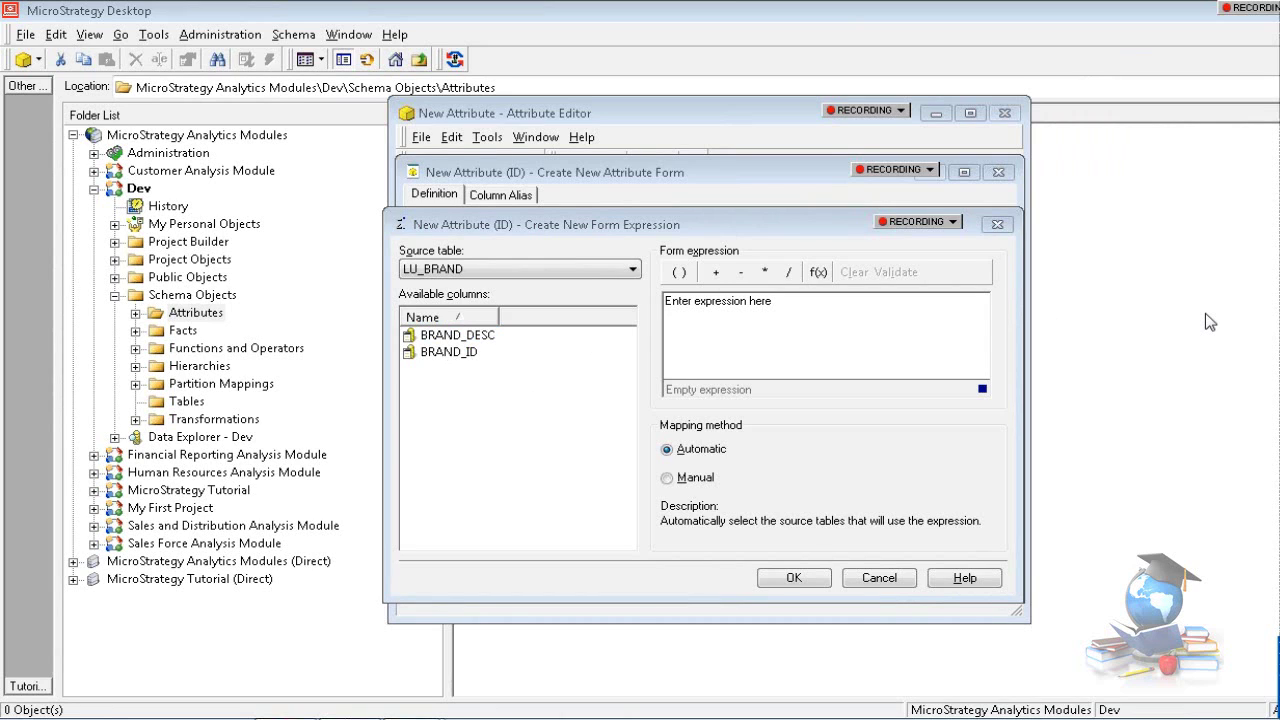
{"action": "left_click", "coordinate": [870, 580]}
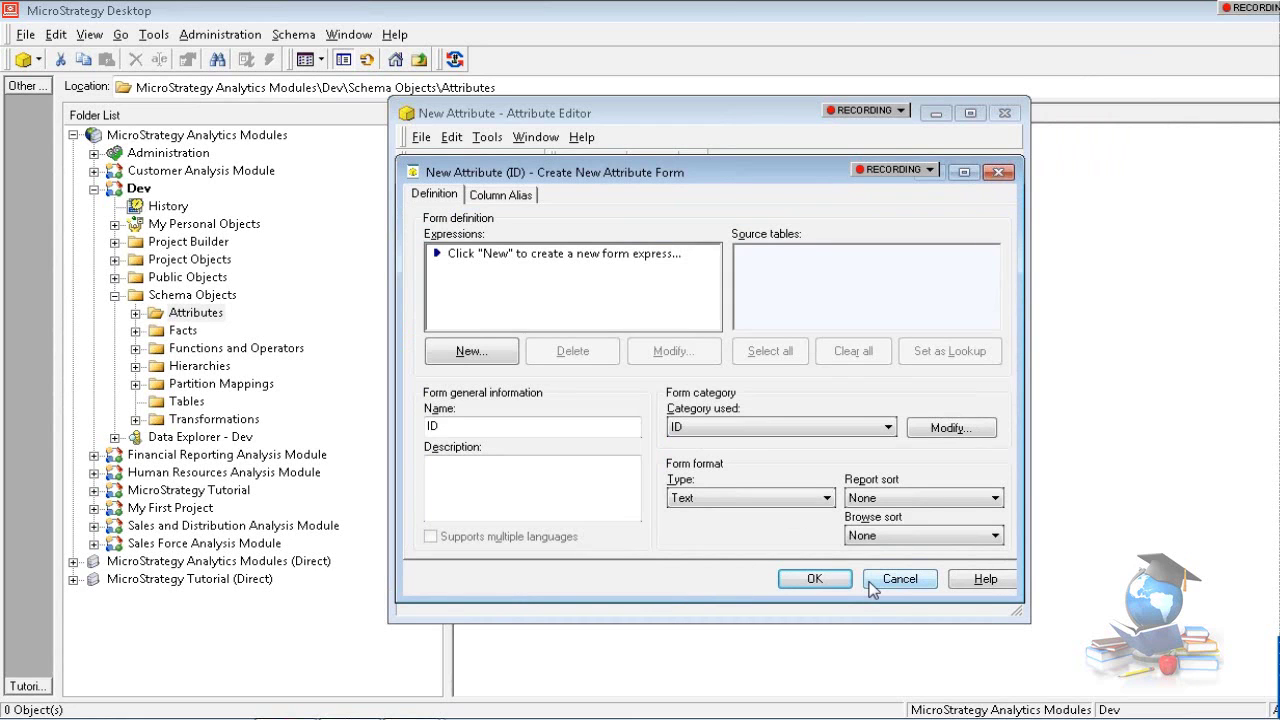
{"action": "left_click", "coordinate": [897, 584]}
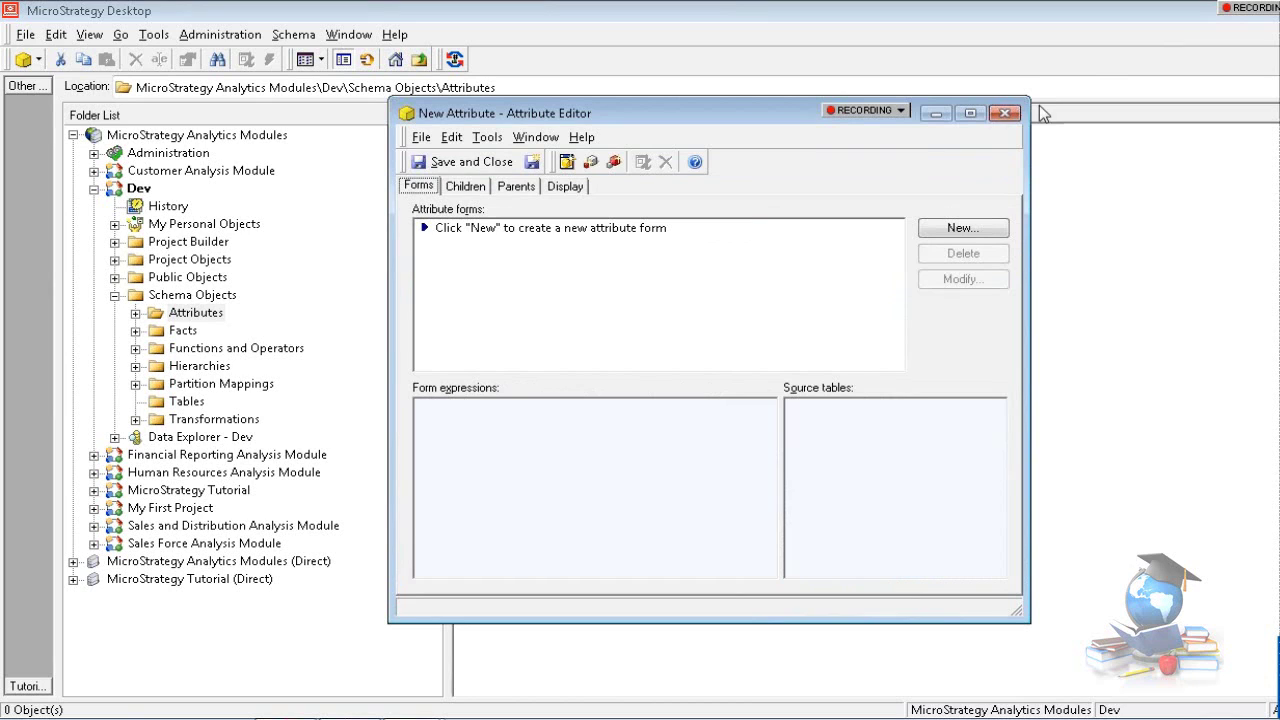
{"action": "left_click", "coordinate": [1004, 112]}
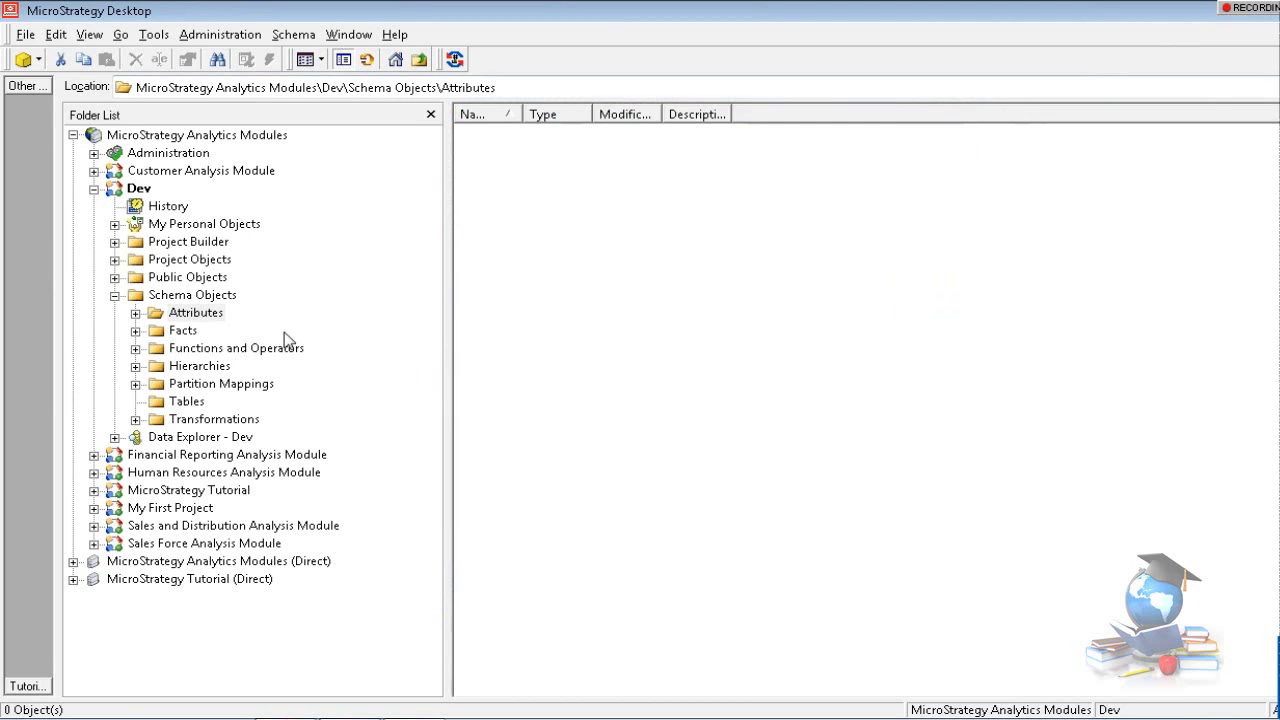
Create a new attribute whose ID form expression is BRAND_ID from the LU_BRAND table, with automatic mapping.
{"action": "right_click", "coordinate": [786, 246]}
{"action": "mouse_move", "coordinate": [866, 381]}
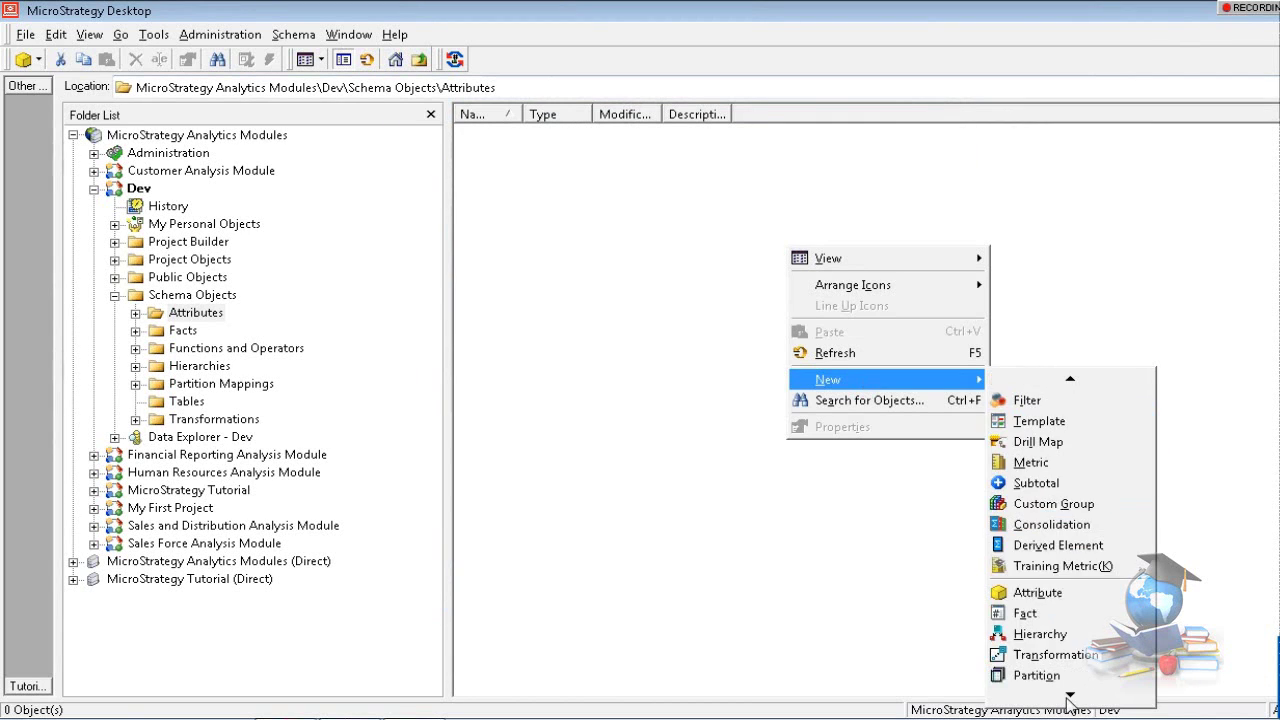
{"action": "left_click", "coordinate": [1037, 558]}
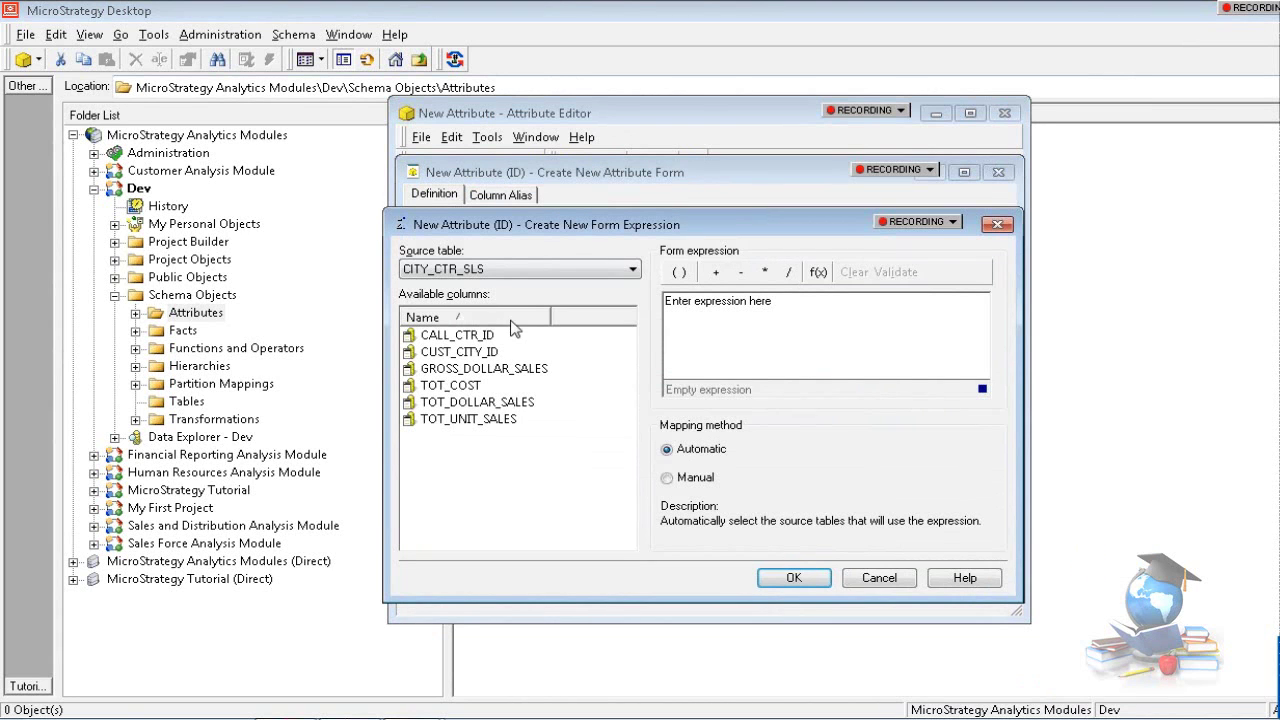
{"action": "left_click", "coordinate": [632, 270]}
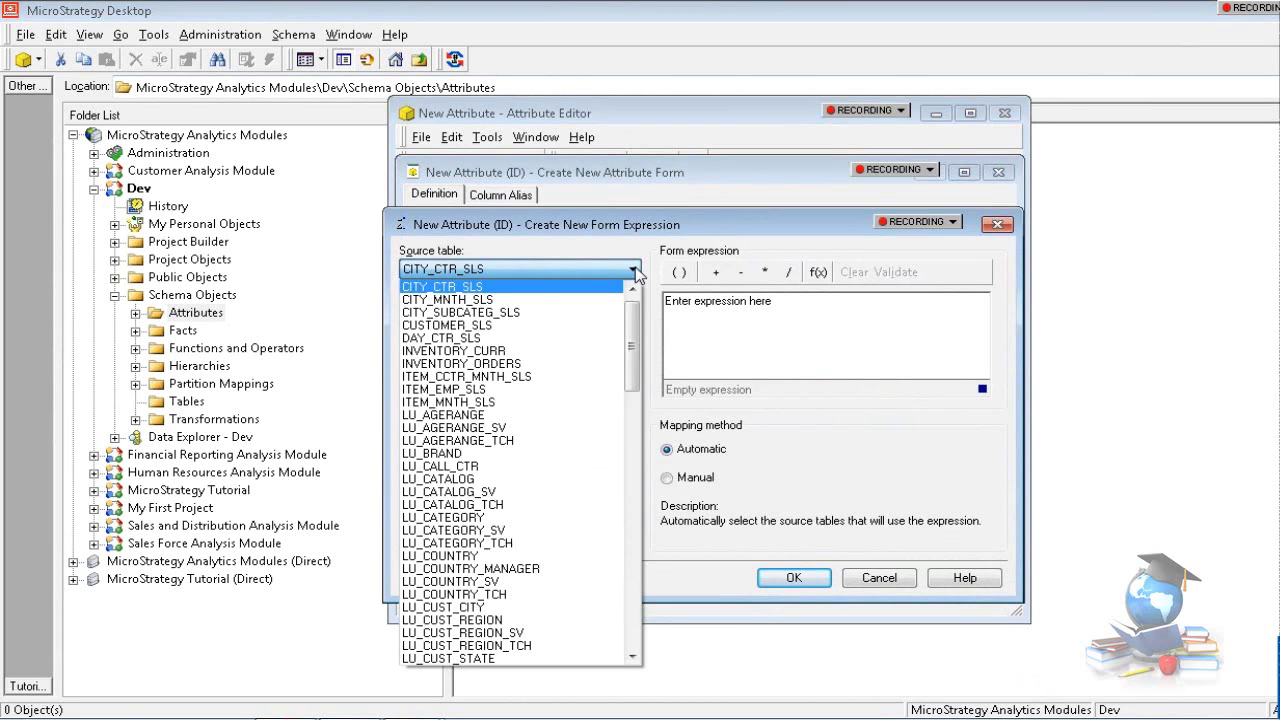
{"action": "left_click", "coordinate": [582, 453]}
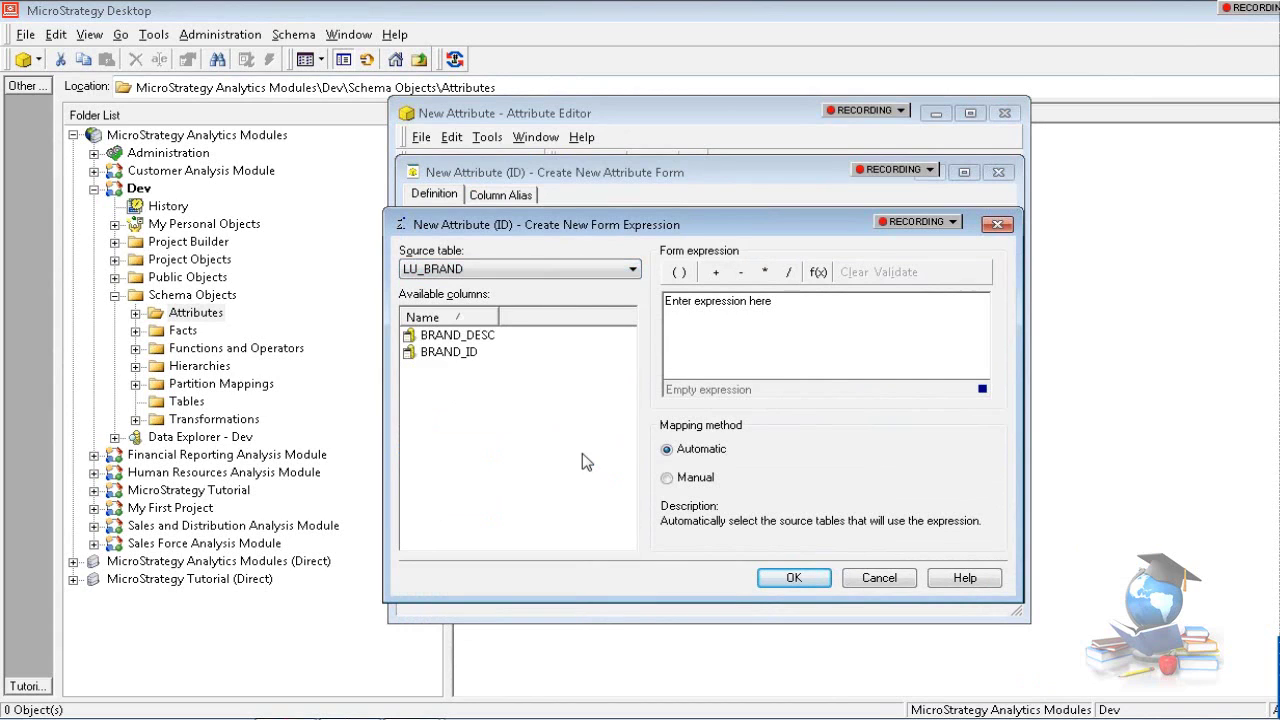
{"action": "left_click", "coordinate": [474, 351]}
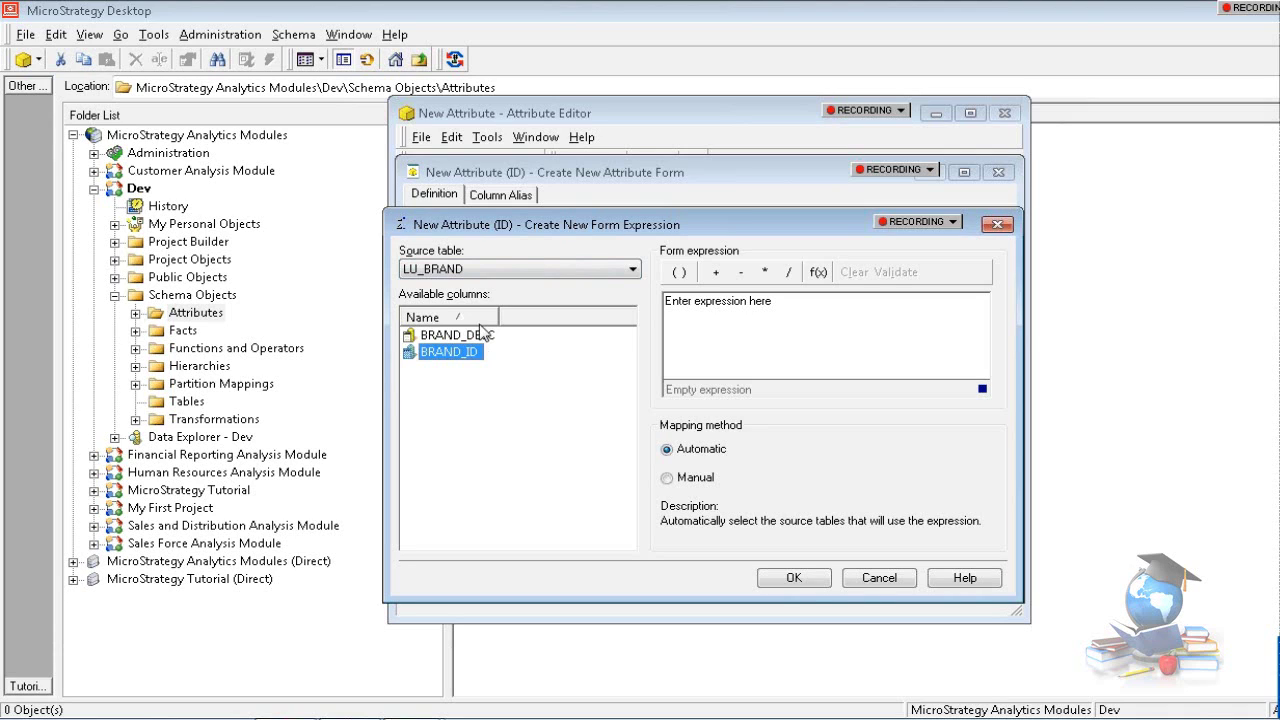
{"action": "double_click", "coordinate": [447, 356]}
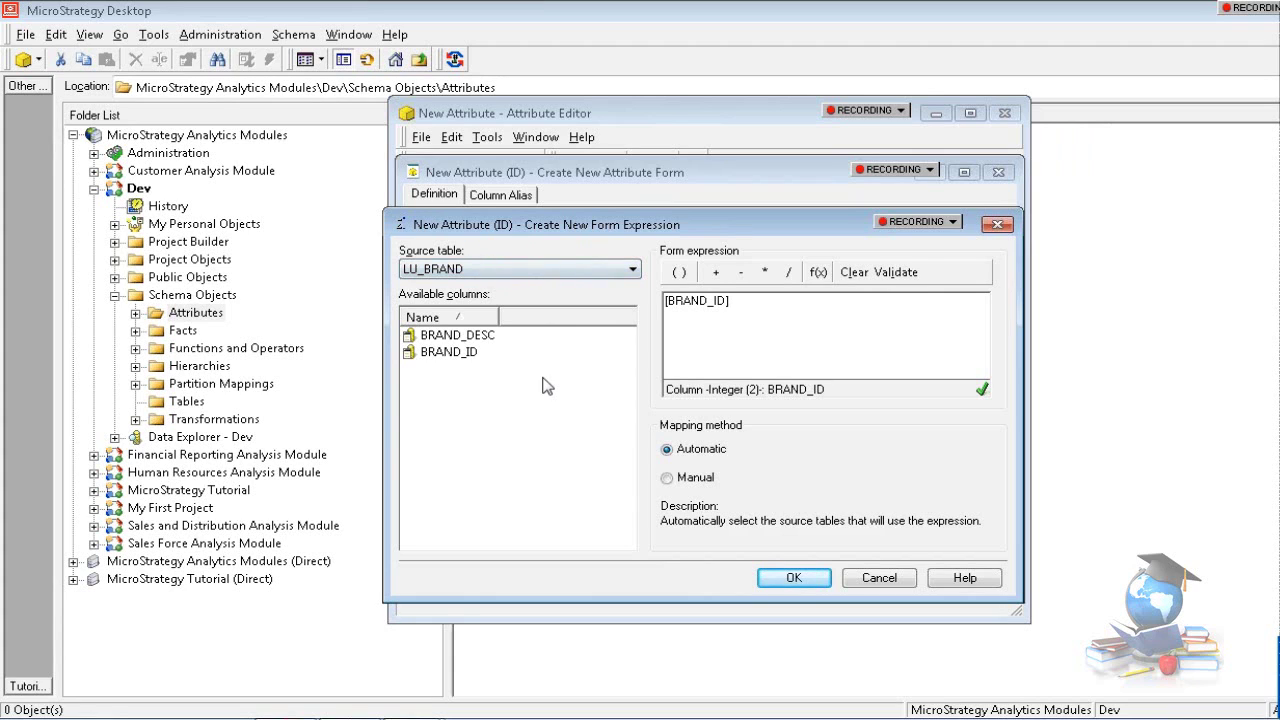
{"action": "left_click", "coordinate": [790, 579]}
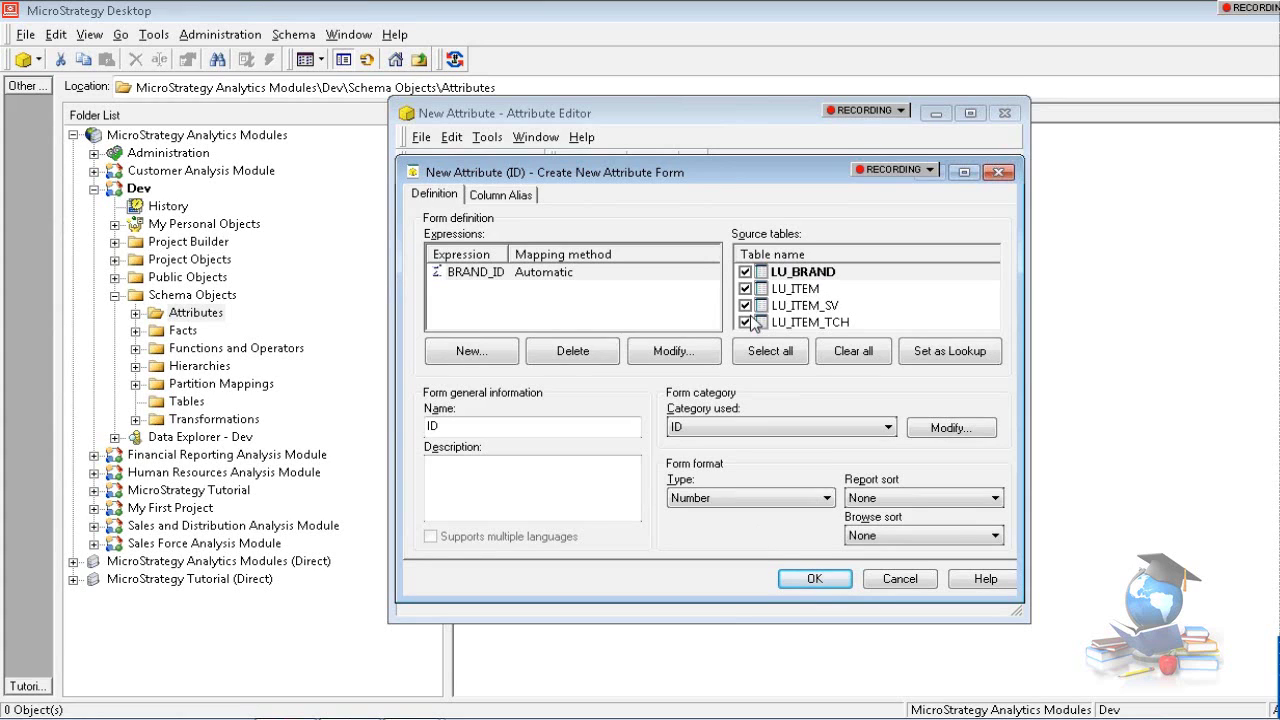
Keep all source tables selected, try LU_ITEM as the ID form's lookup table, and set the lookup back to LU_BRAND.
{"action": "left_click", "coordinate": [756, 351]}
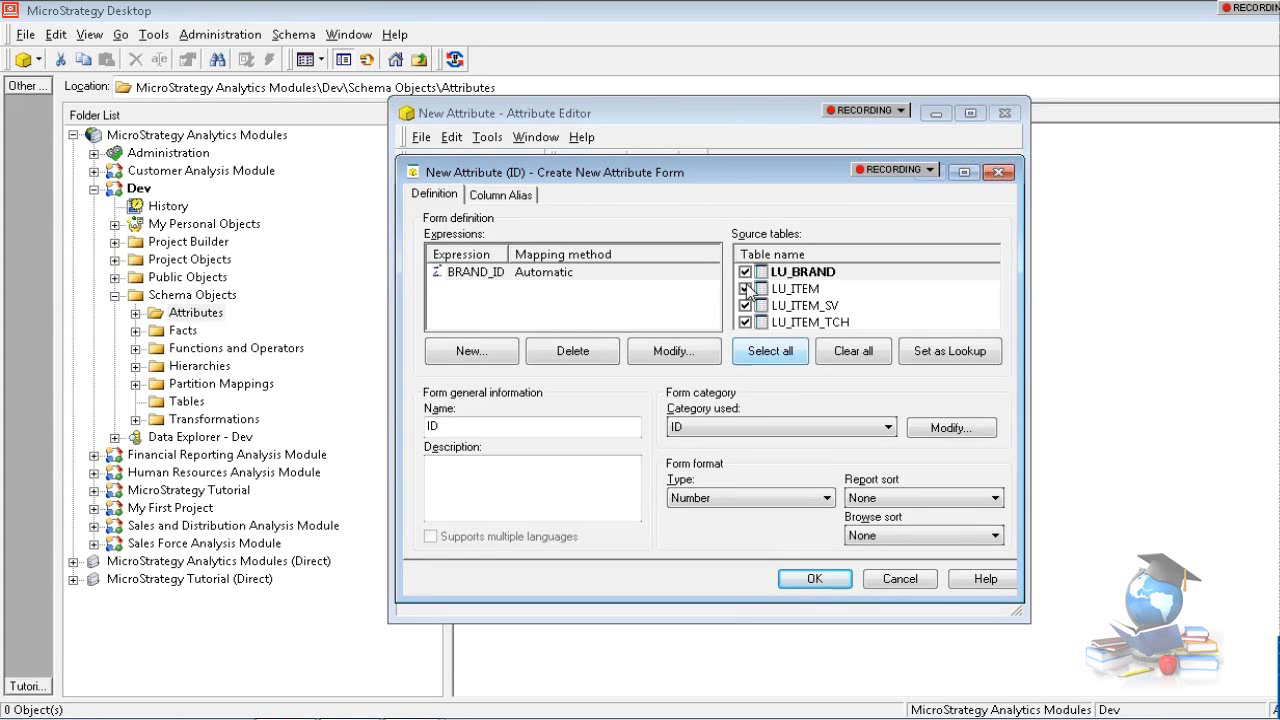
{"action": "left_click", "coordinate": [788, 290]}
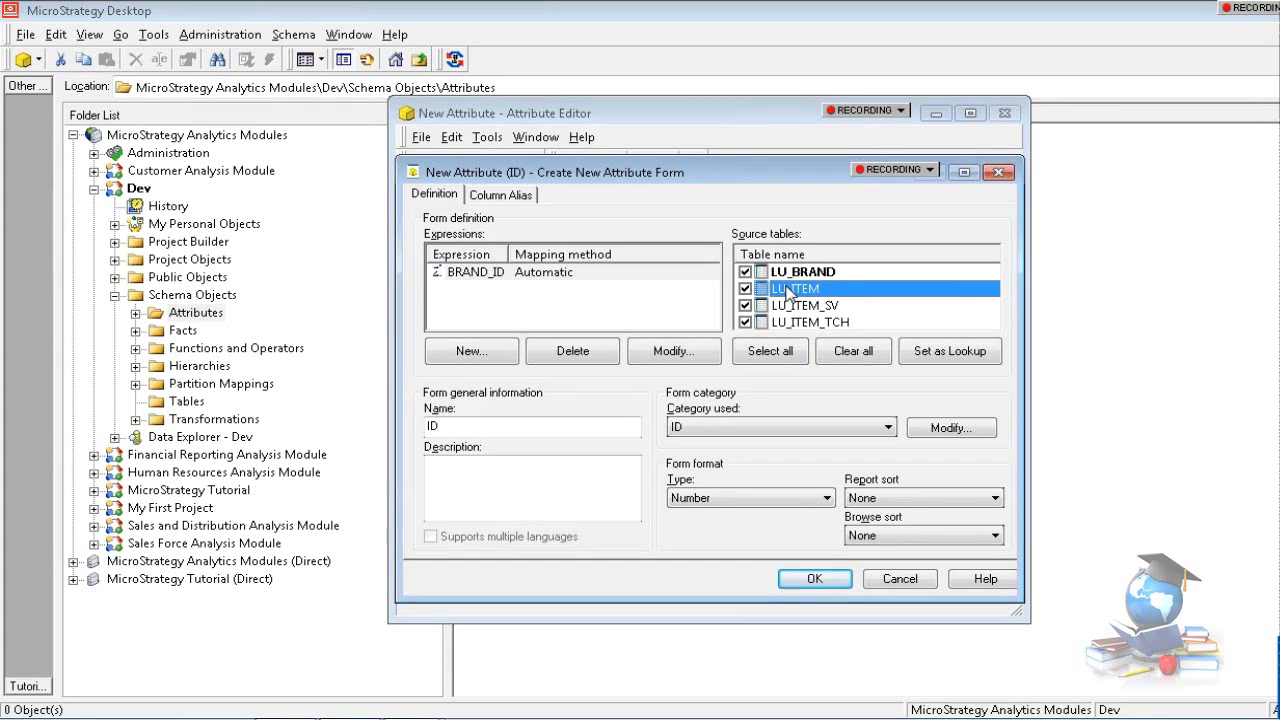
{"action": "left_click", "coordinate": [944, 357]}
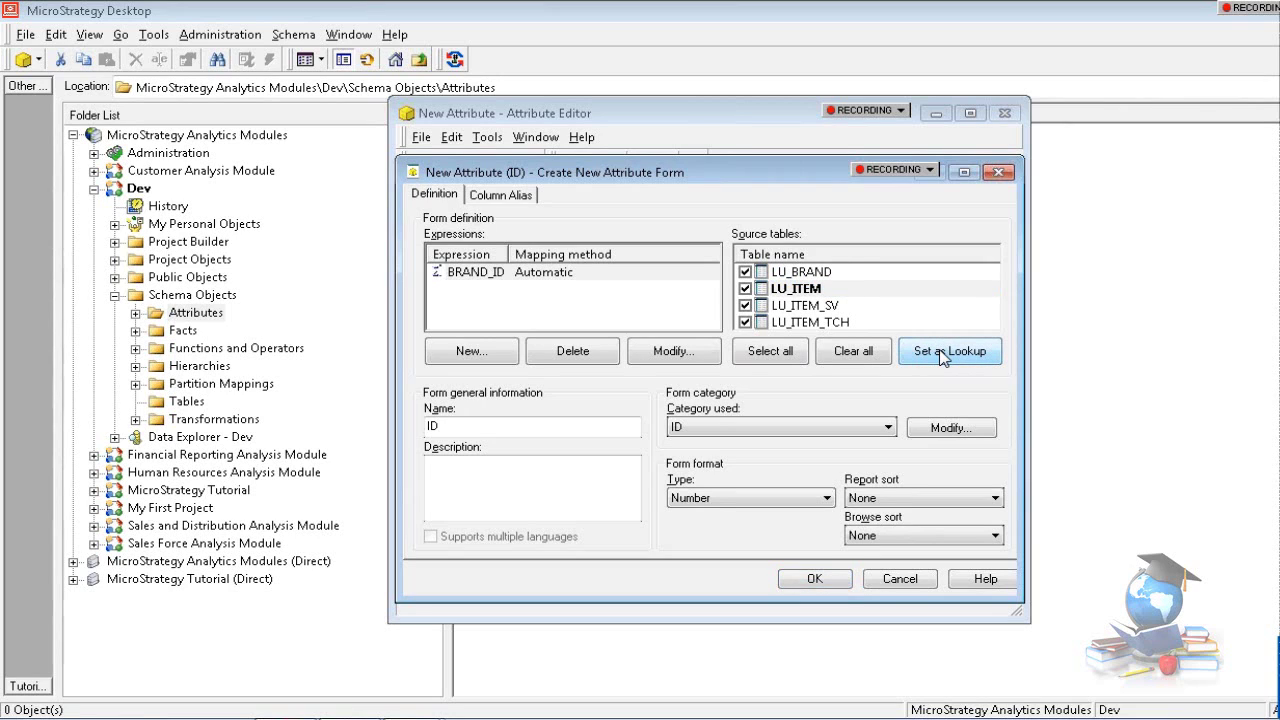
{"action": "left_click", "coordinate": [808, 273]}
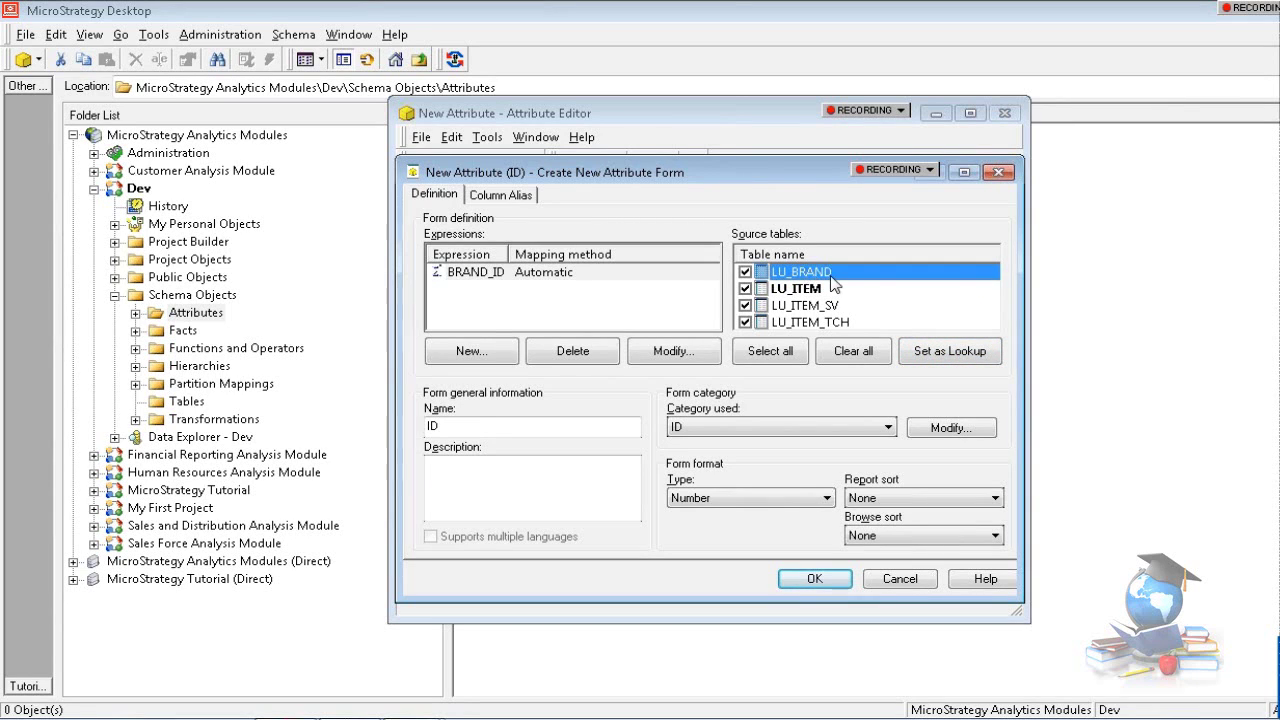
{"action": "left_click", "coordinate": [940, 355]}
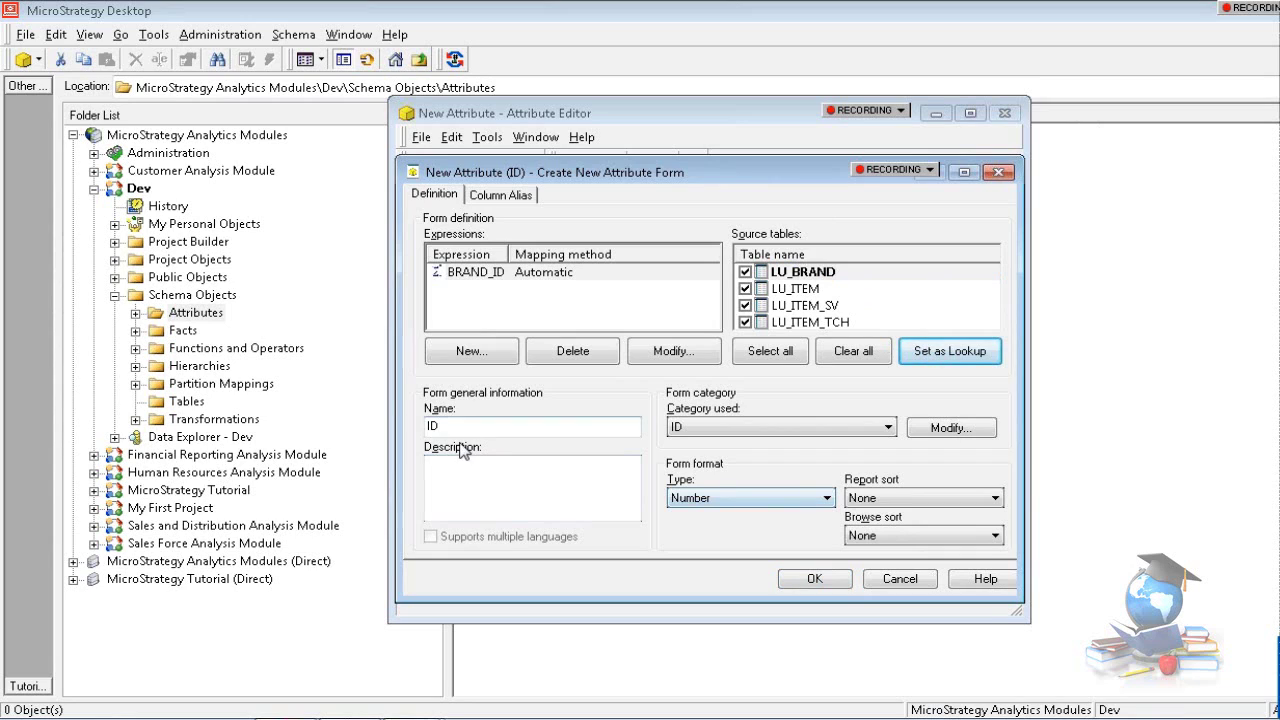
Review the form category and format type options, and accept the new form with category ID and type Number.
{"action": "left_click", "coordinate": [795, 427]}
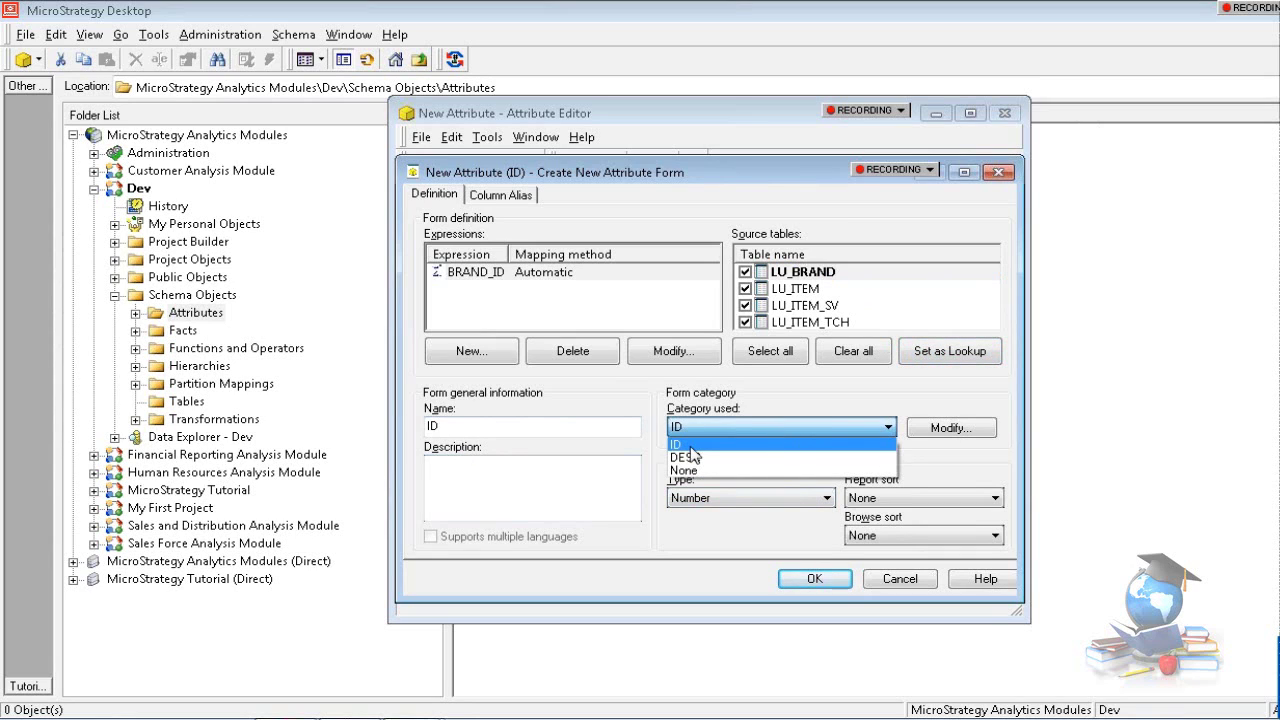
{"action": "left_click", "coordinate": [904, 387]}
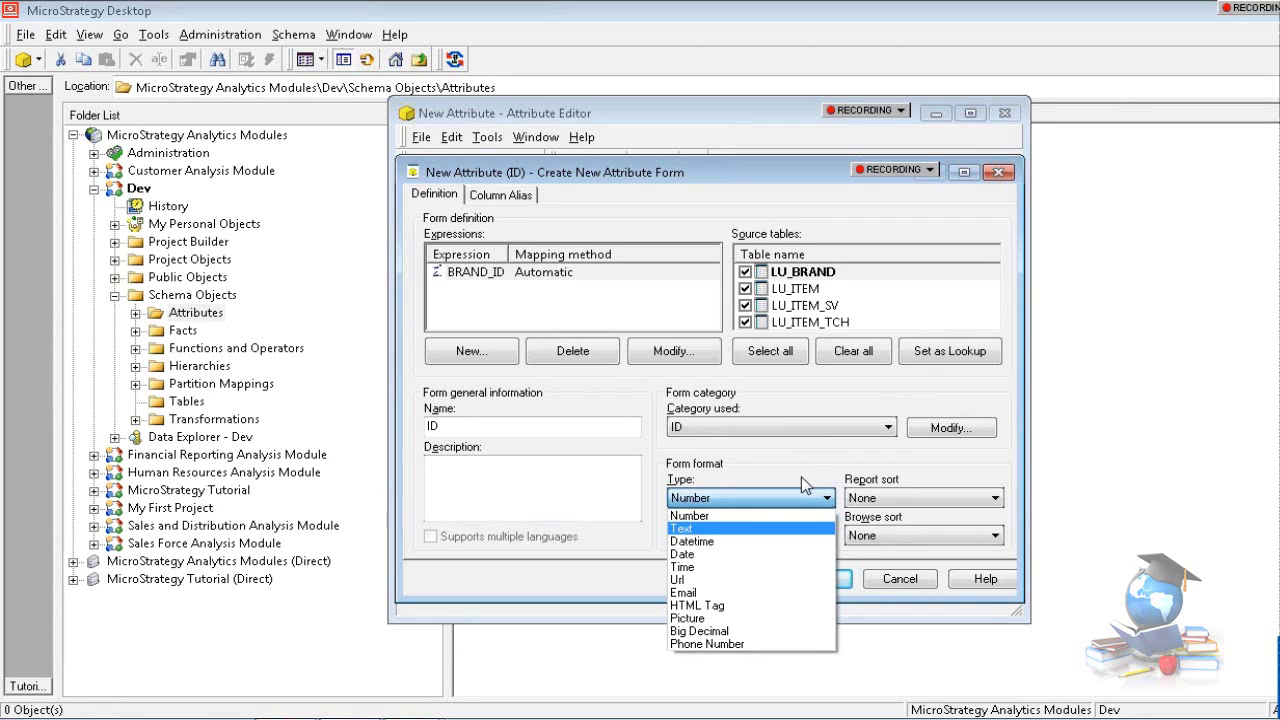
{"action": "left_click", "coordinate": [773, 458]}
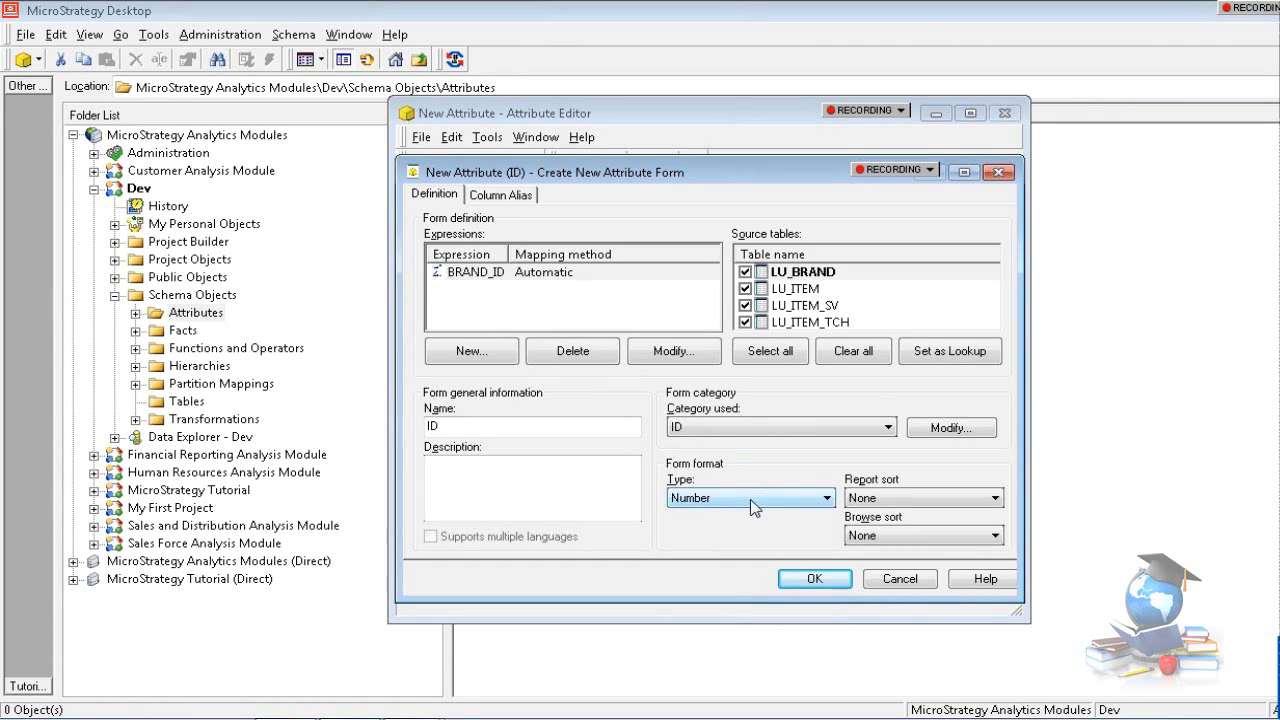
{"action": "left_click", "coordinate": [815, 579]}
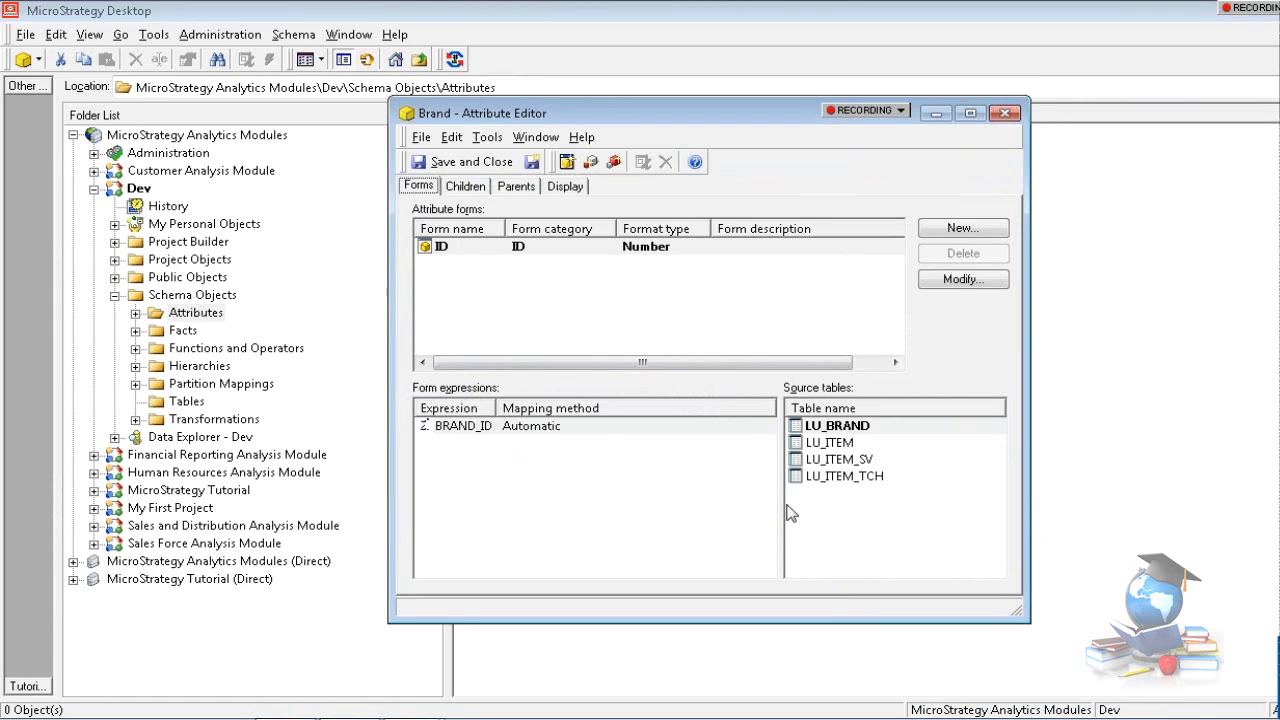
Save the new attribute as Brand in the Attributes folder and close the Attribute Editor.
{"action": "left_click", "coordinate": [862, 430]}
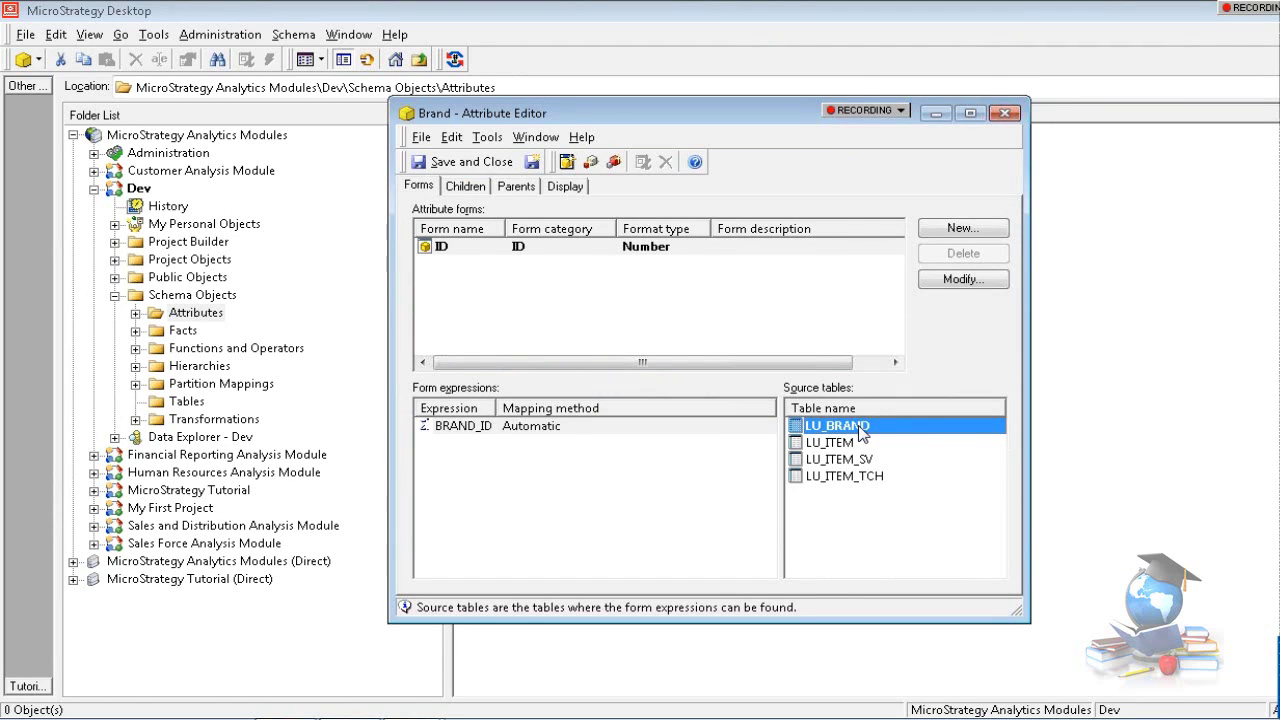
{"action": "left_click", "coordinate": [468, 163]}
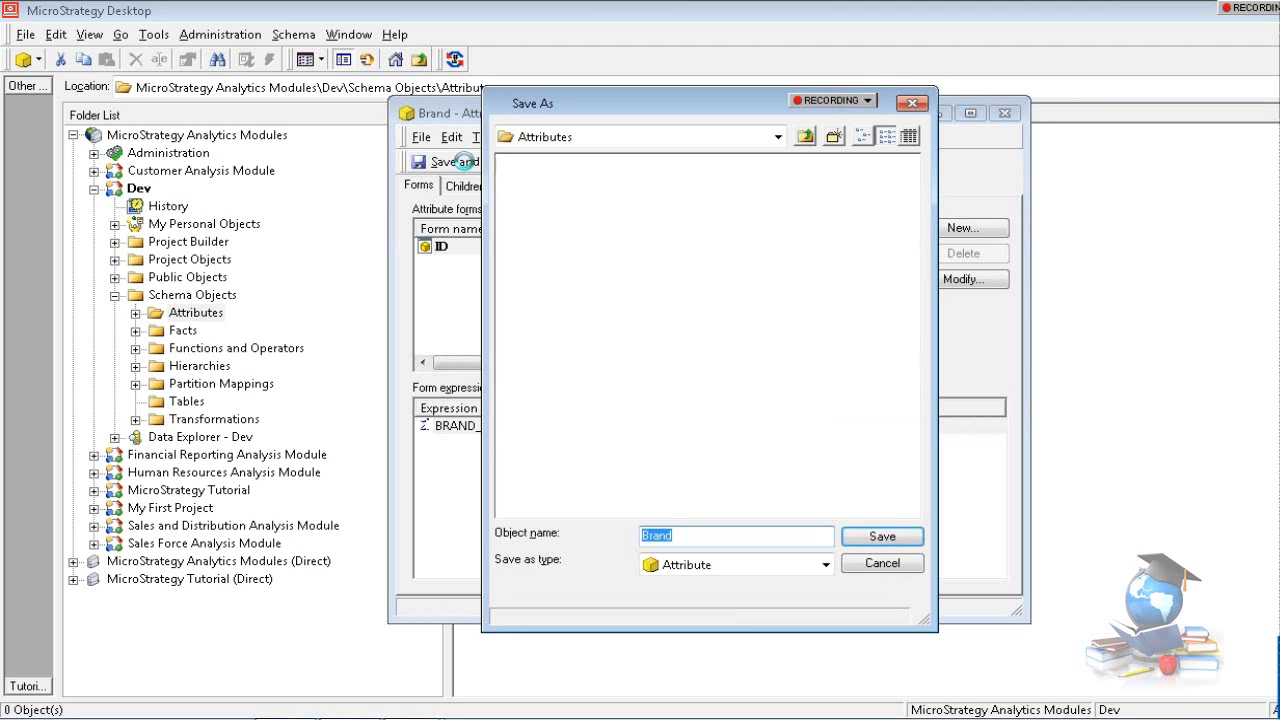
{"action": "key", "text": "Return"}
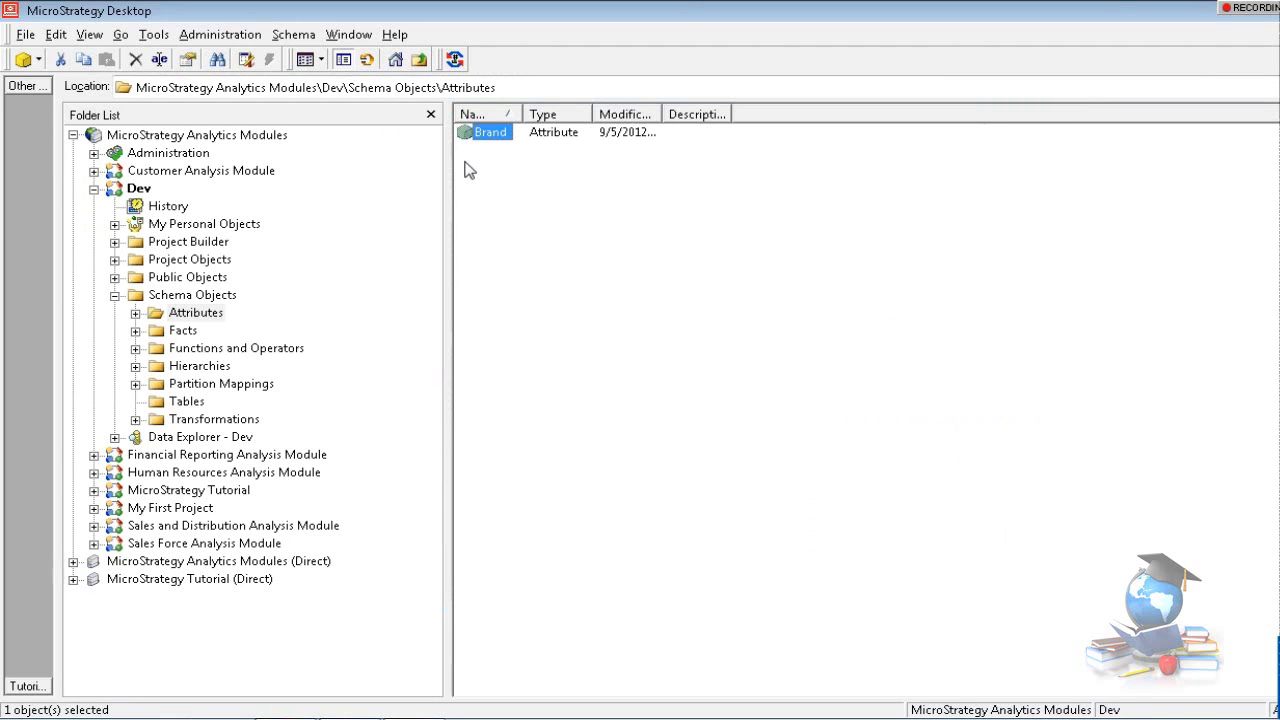
{"action": "left_click", "coordinate": [490, 188]}
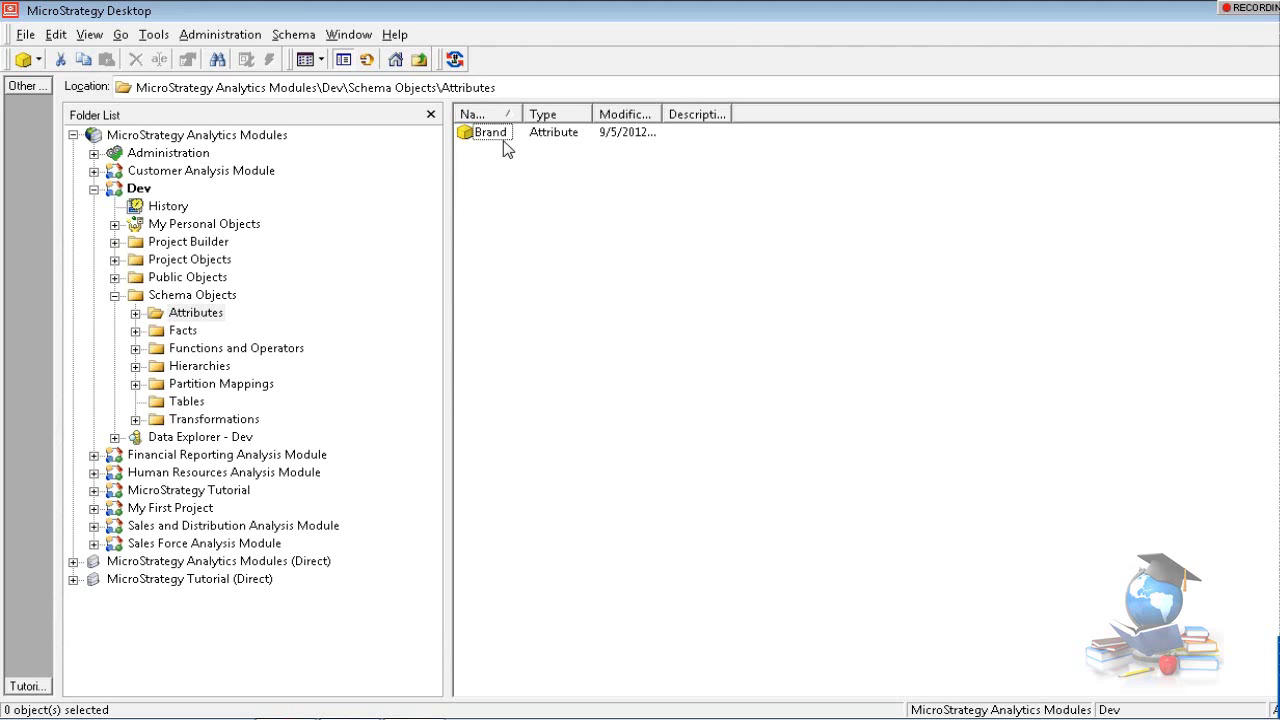
Update the project schema, including logical information, table keys and fact entry levels, and table logical sizes.
{"action": "left_click", "coordinate": [292, 36]}
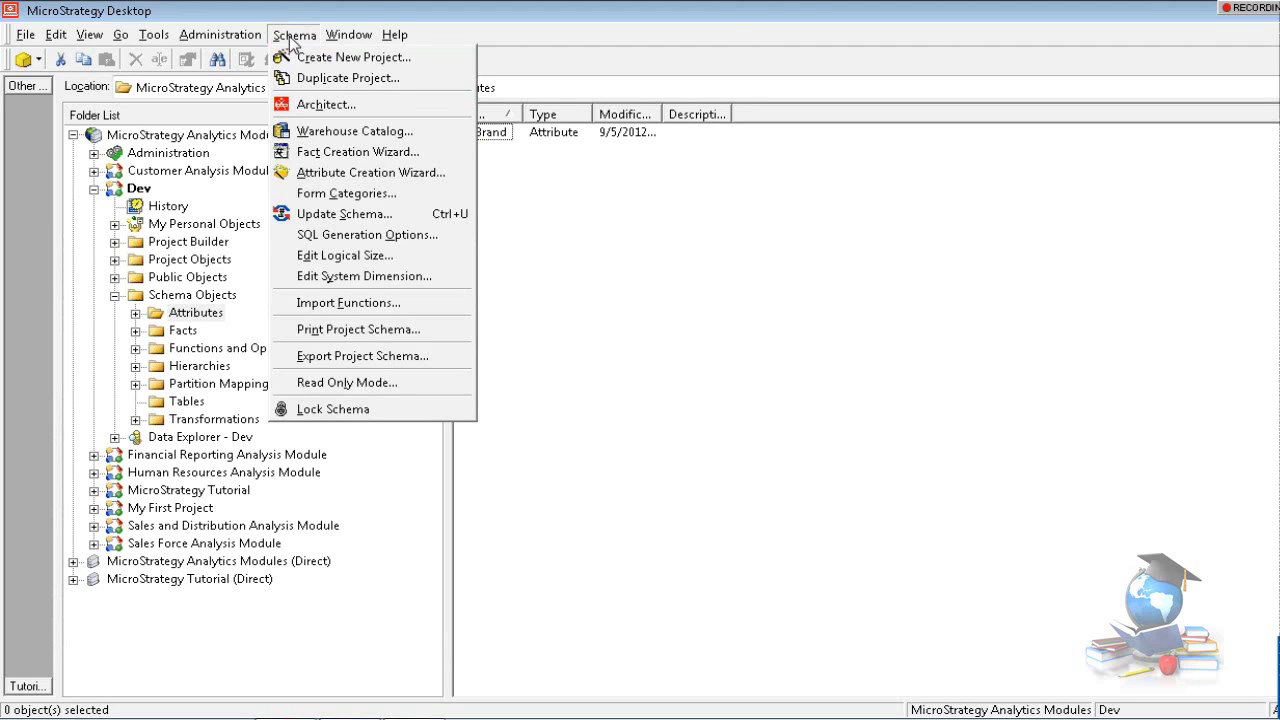
{"action": "left_click", "coordinate": [589, 283]}
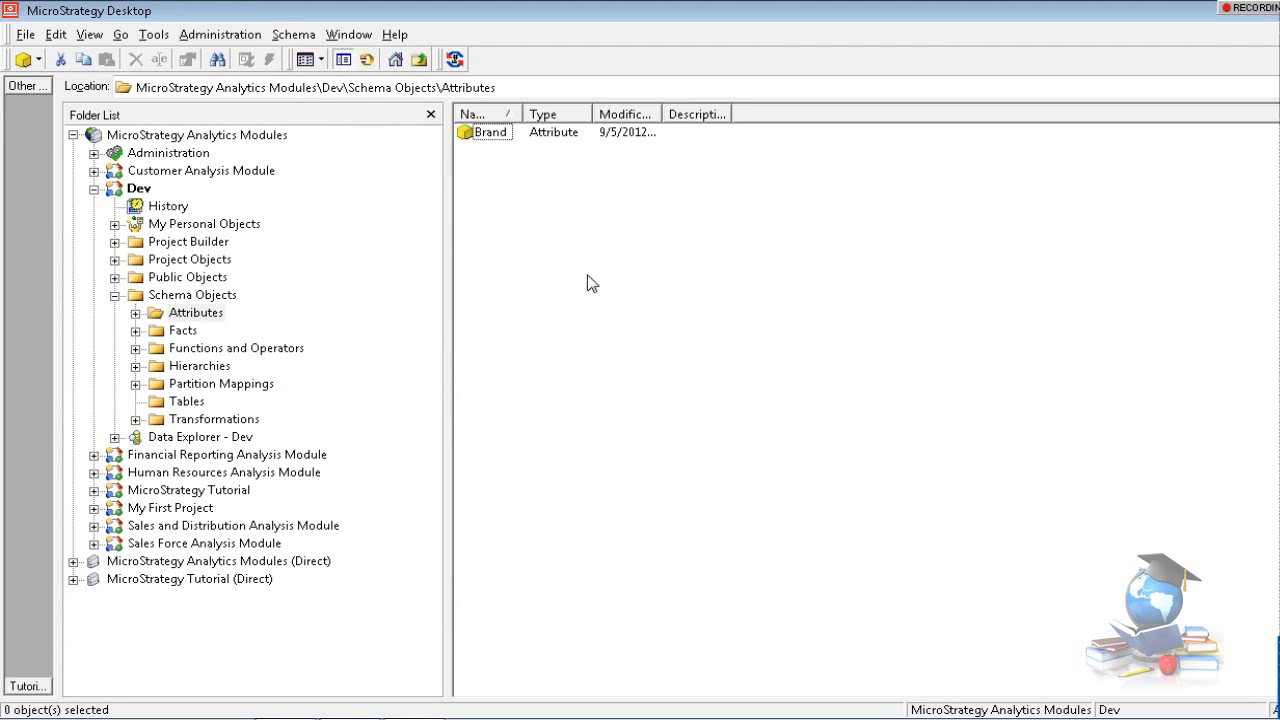
{"action": "left_click", "coordinate": [456, 60]}
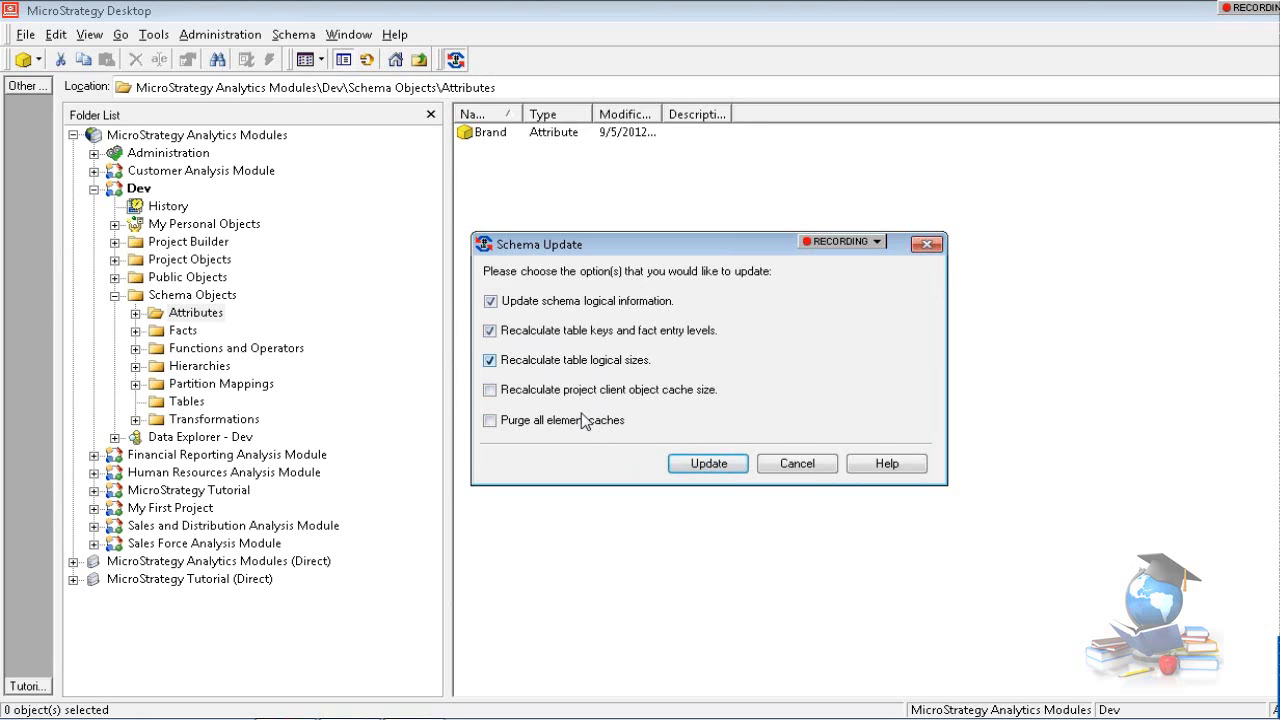
{"action": "left_click", "coordinate": [706, 463]}
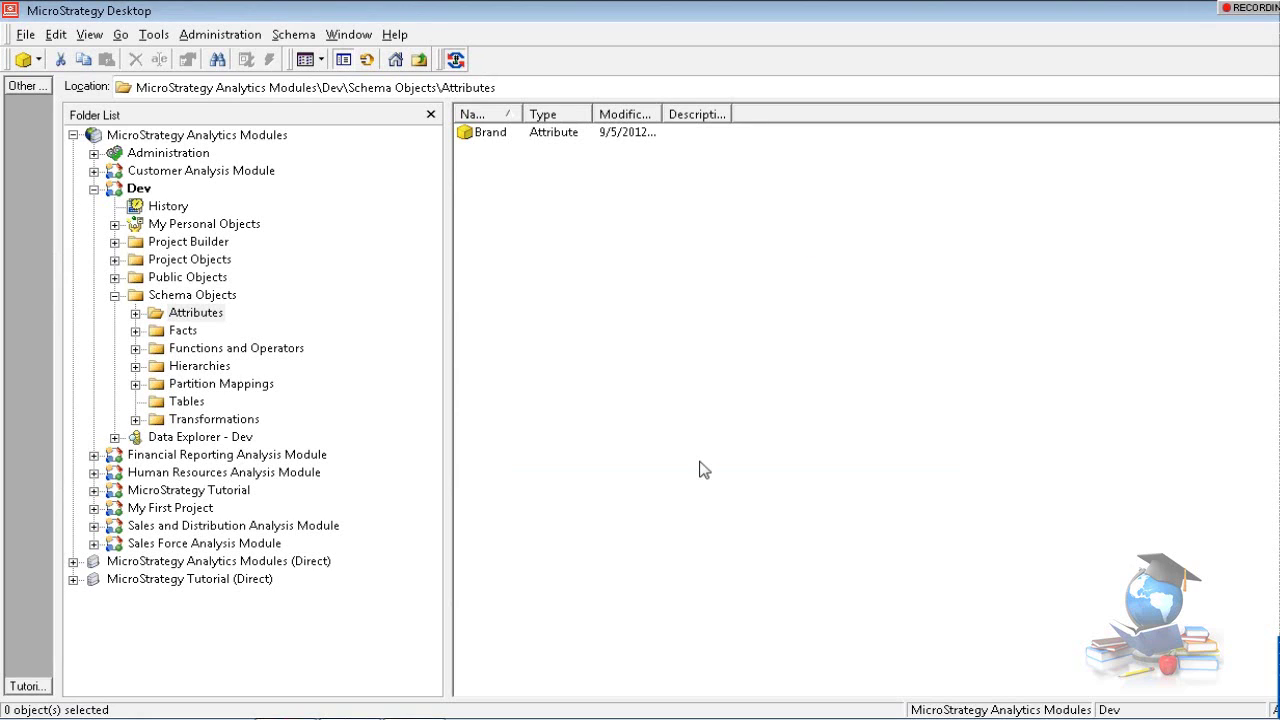
Start a new attribute in the Attributes folder with form expression BRAND_ID from LU_BRAND, using the Manual mapping method.
{"action": "right_click", "coordinate": [534, 238]}
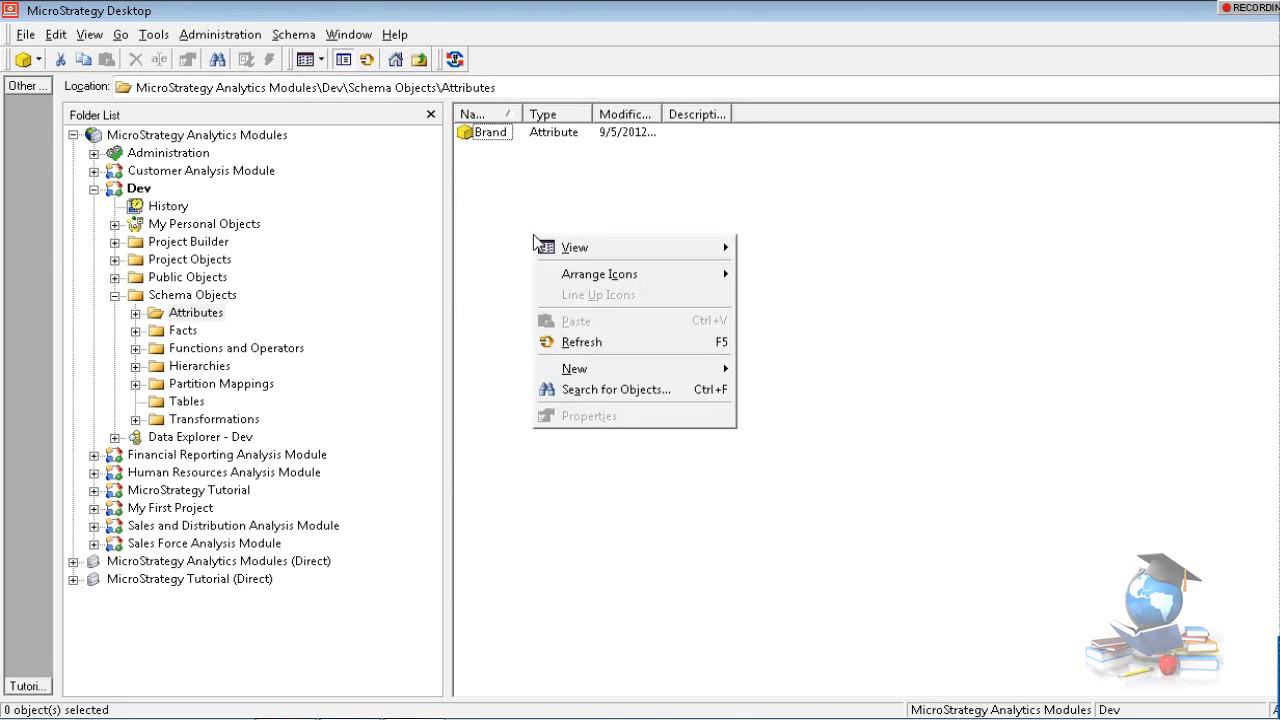
{"action": "mouse_move", "coordinate": [583, 369]}
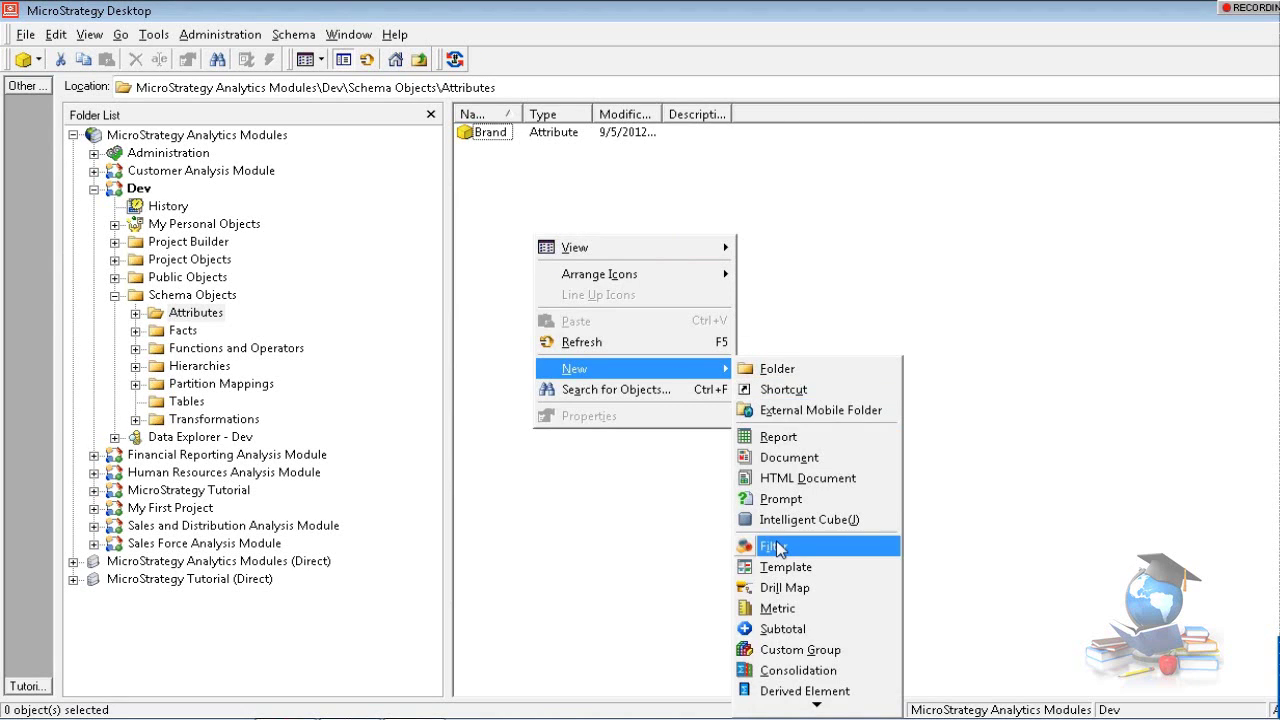
{"action": "mouse_move", "coordinate": [817, 703]}
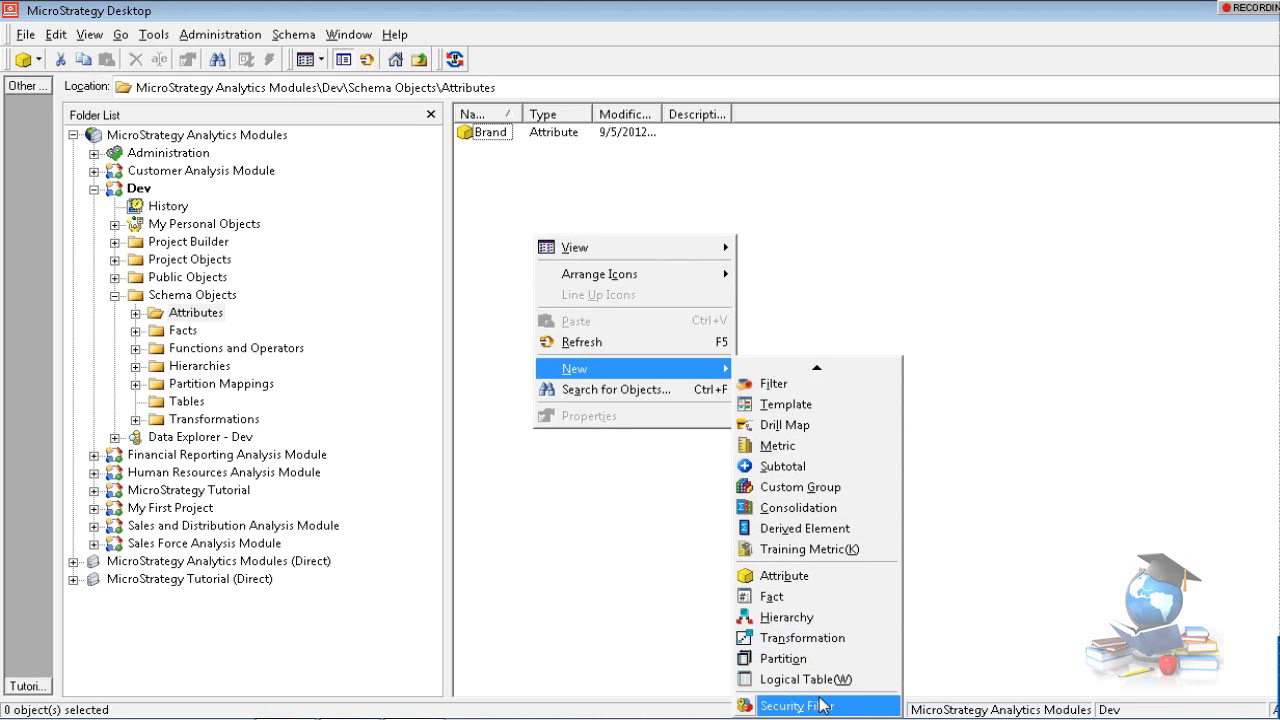
{"action": "left_click", "coordinate": [785, 576]}
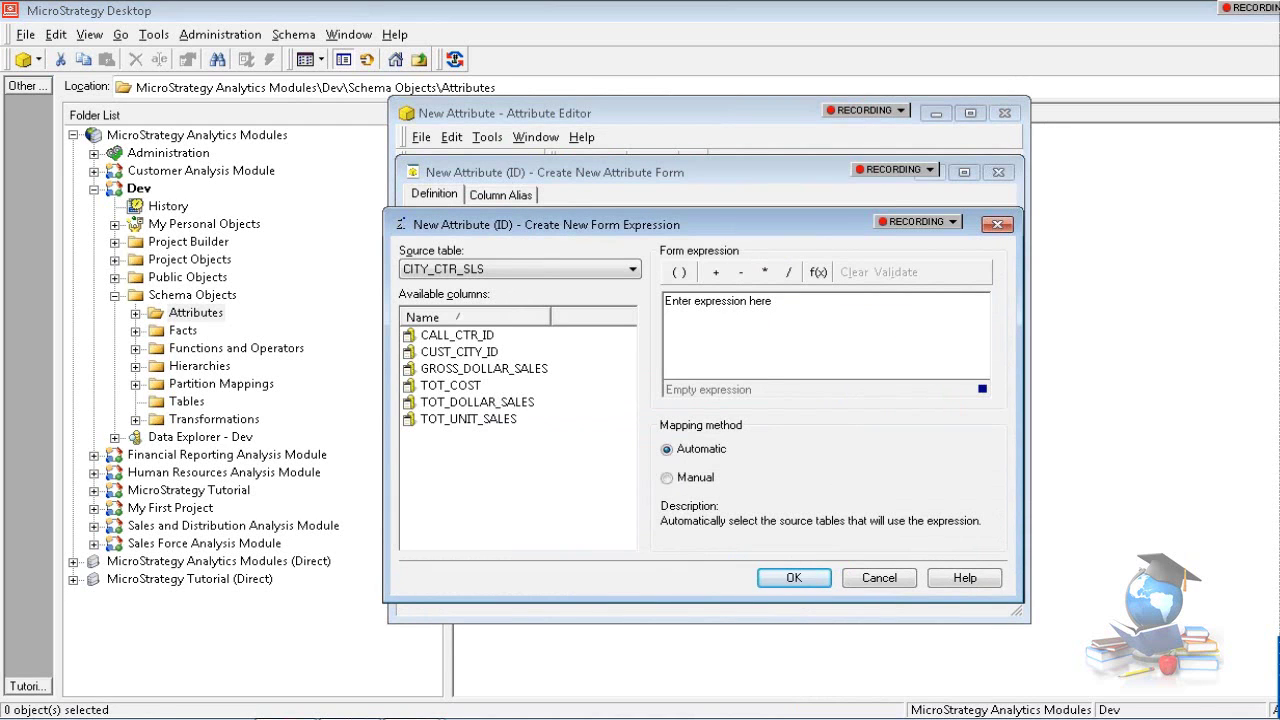
{"action": "left_click", "coordinate": [632, 269]}
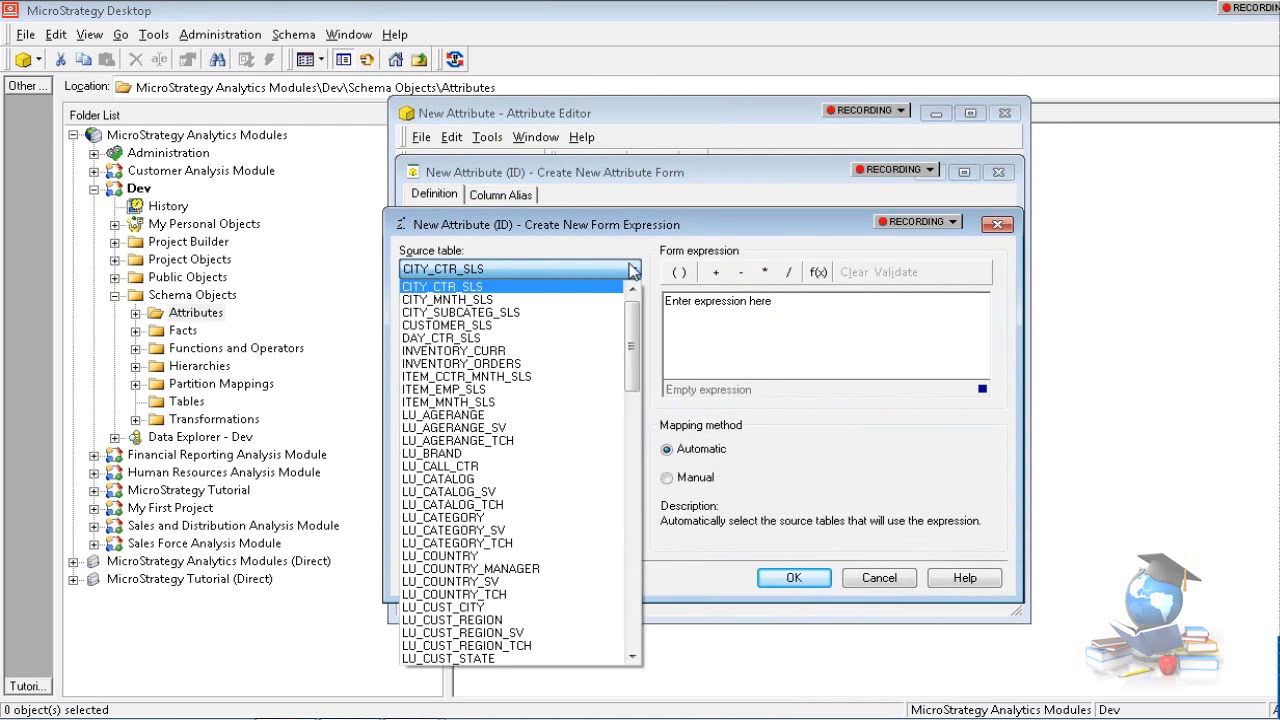
{"action": "left_click", "coordinate": [450, 453]}
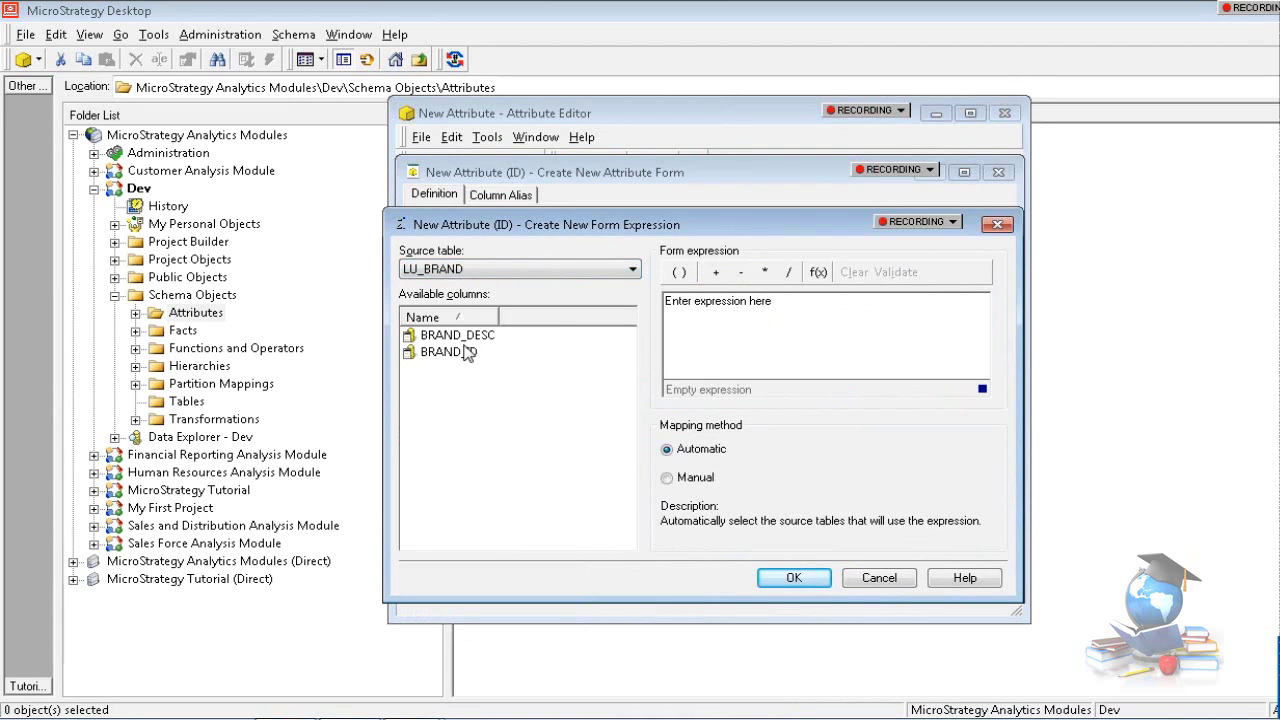
{"action": "double_click", "coordinate": [448, 352]}
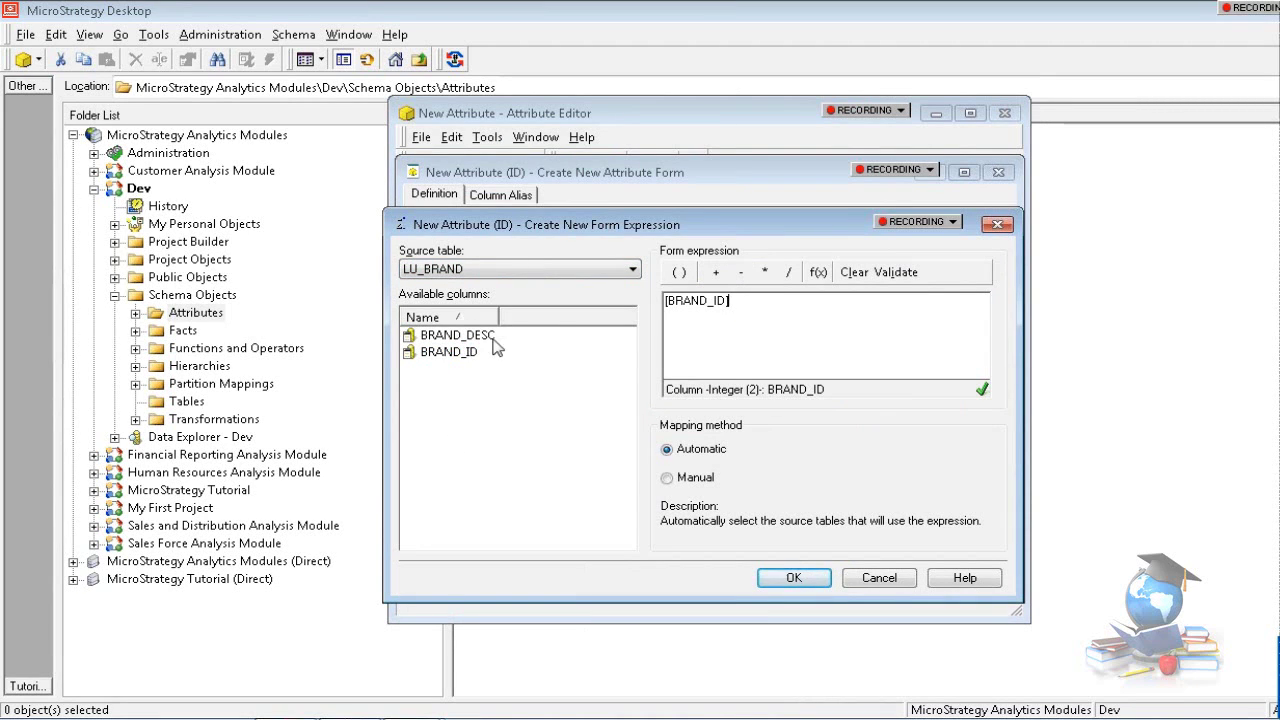
{"action": "left_click", "coordinate": [688, 480]}
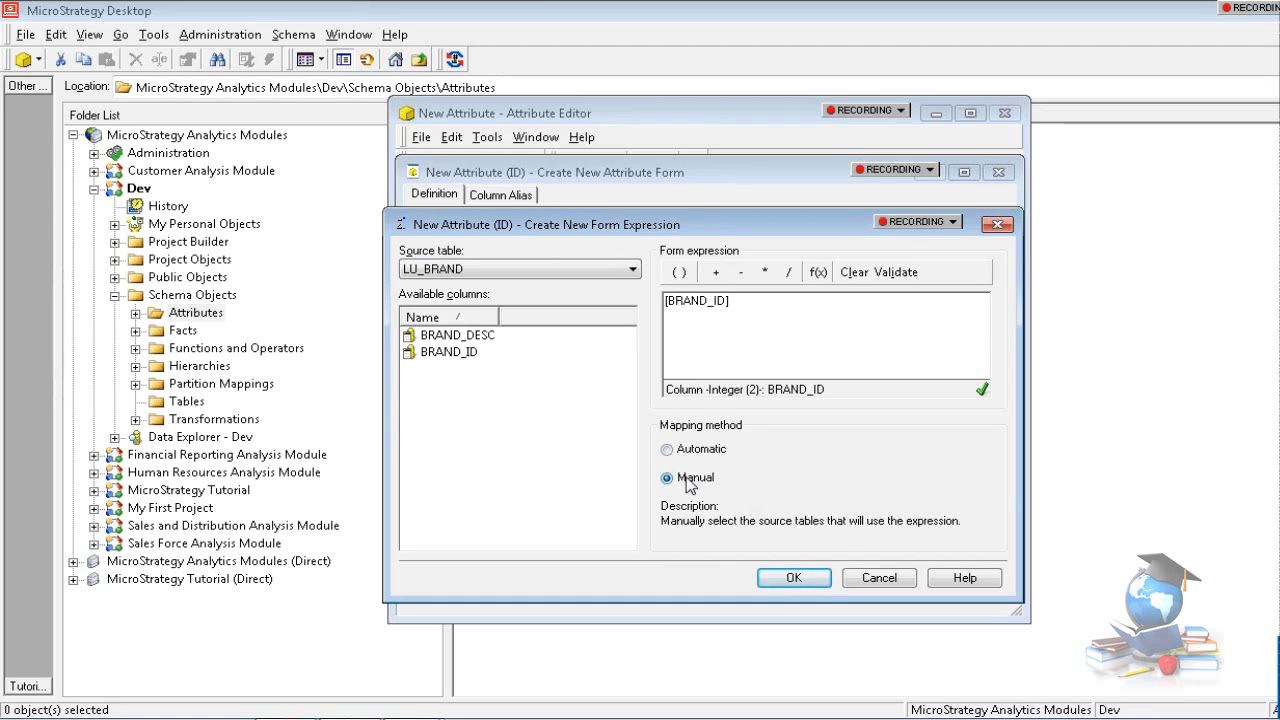
{"action": "left_click", "coordinate": [810, 578]}
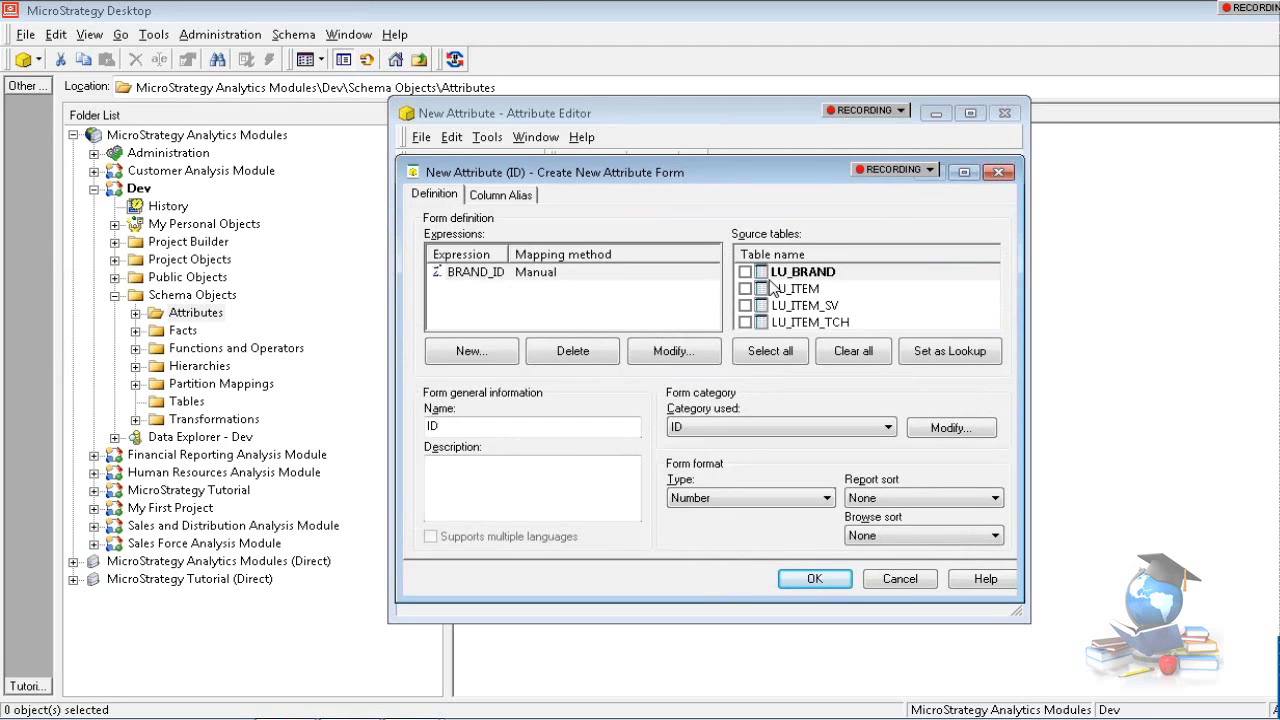
Try selecting LU_BRAND, LU_ITEM, LU_ITEM_SV and LU_ITEM_TCH individually as source tables, and discard the new attribute.
{"action": "left_click", "coordinate": [745, 272]}
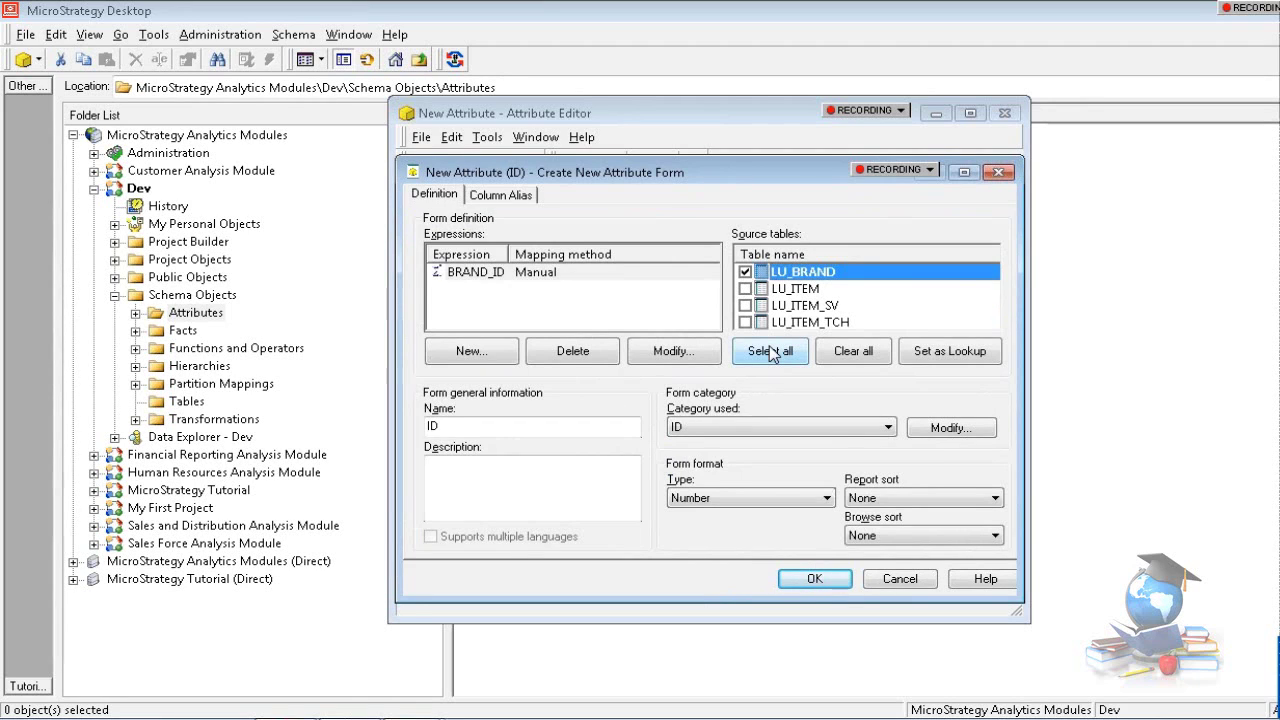
{"action": "left_click", "coordinate": [745, 288]}
{"action": "left_click", "coordinate": [745, 305]}
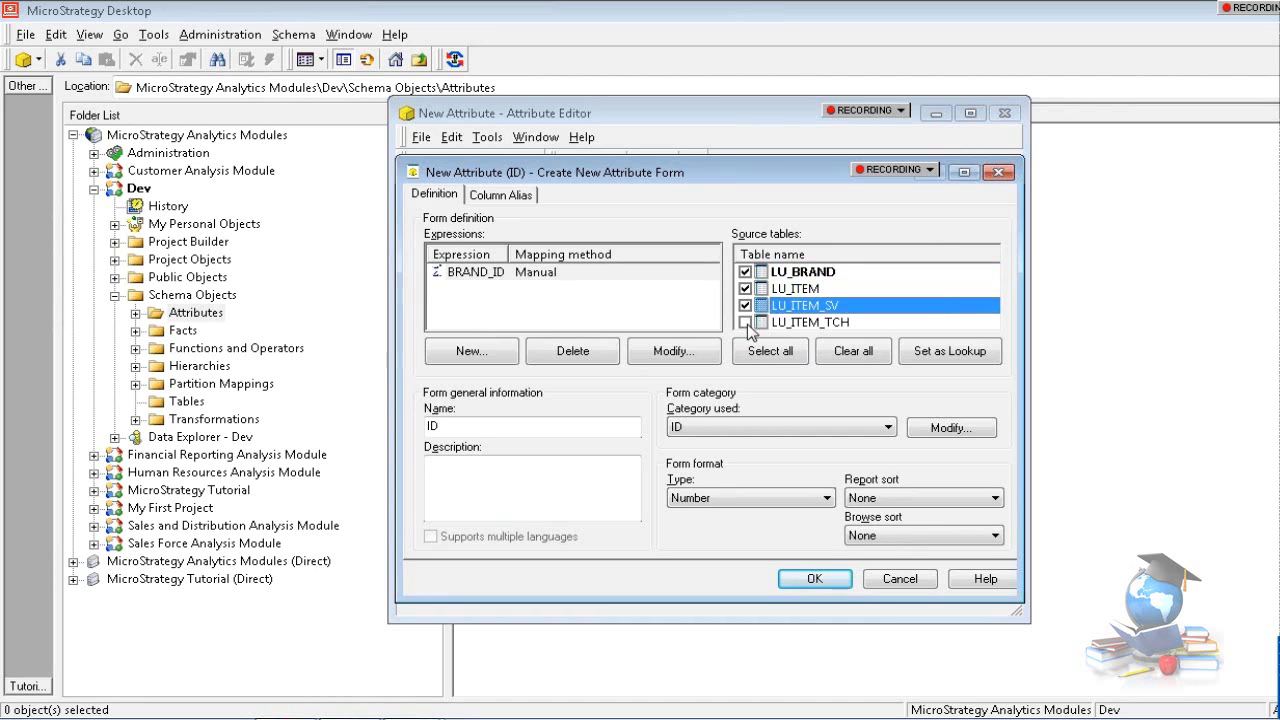
{"action": "left_click", "coordinate": [745, 322]}
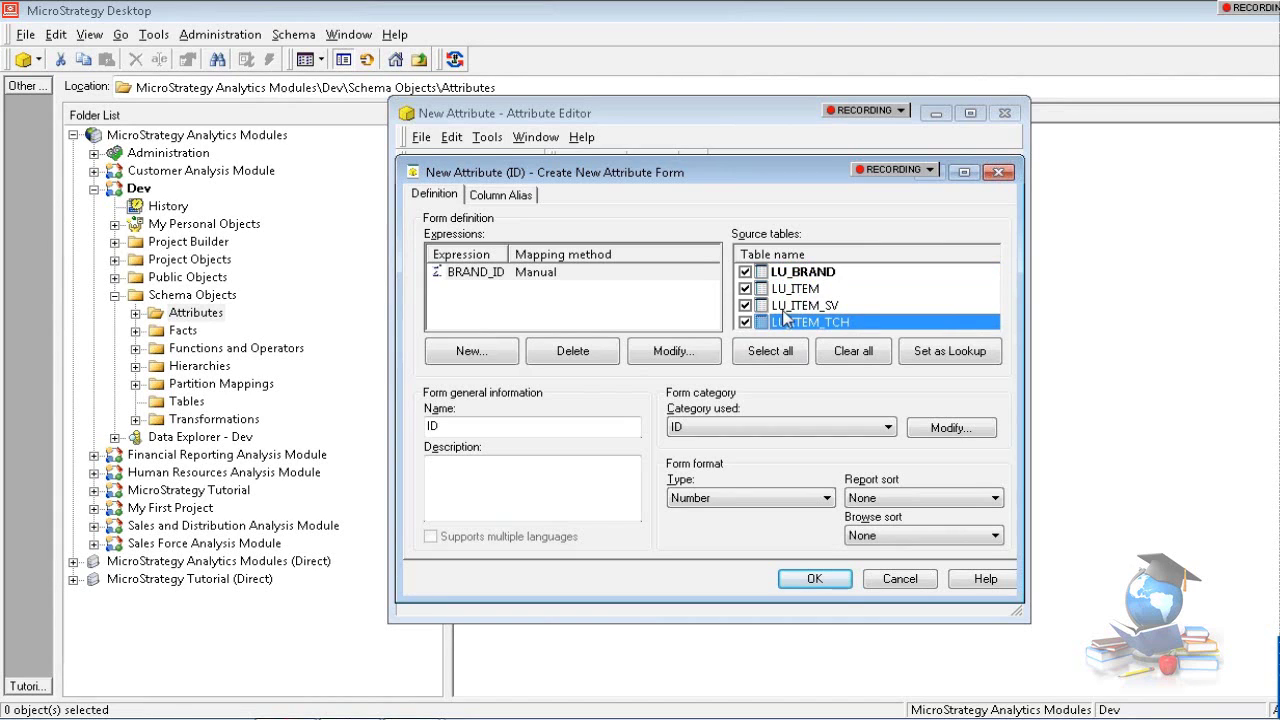
{"action": "left_click", "coordinate": [998, 173]}
{"action": "left_click", "coordinate": [1005, 113]}
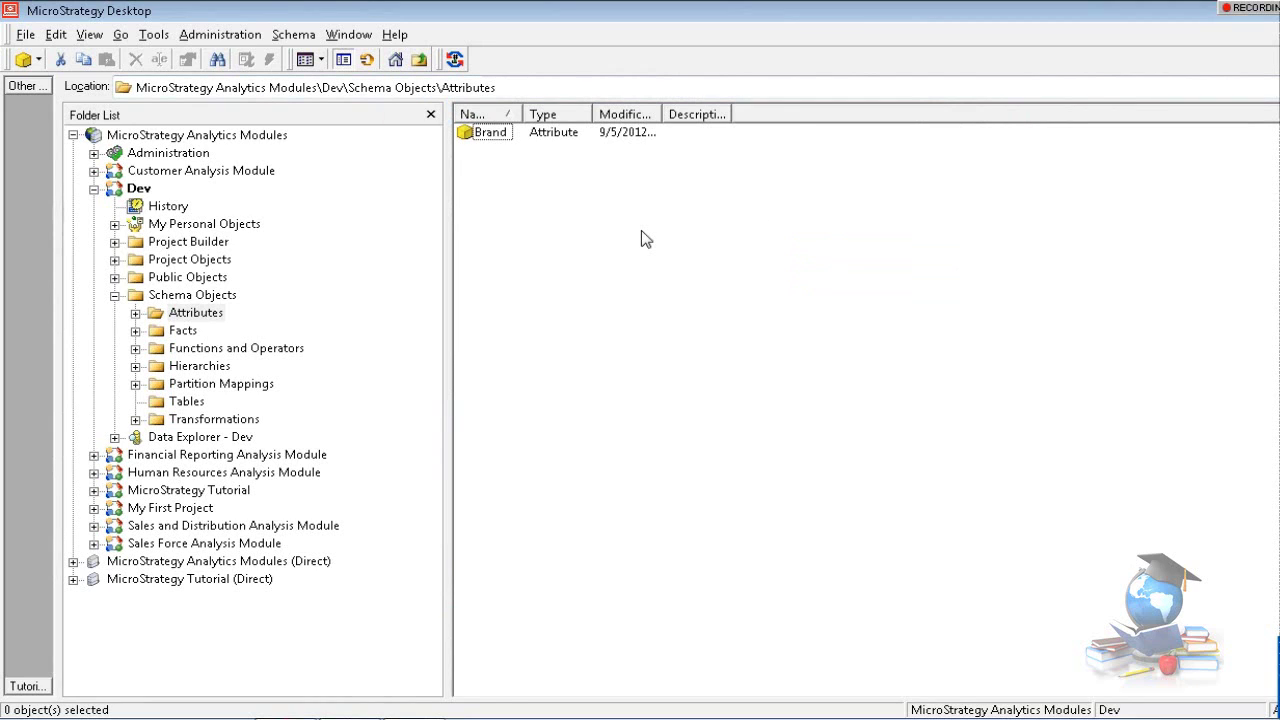
Create a blank report from the Attributes folder and maximize its Report Editor window.
{"action": "key", "text": "XF86AudioLowerVolume"}
{"action": "key", "text": "F5"}
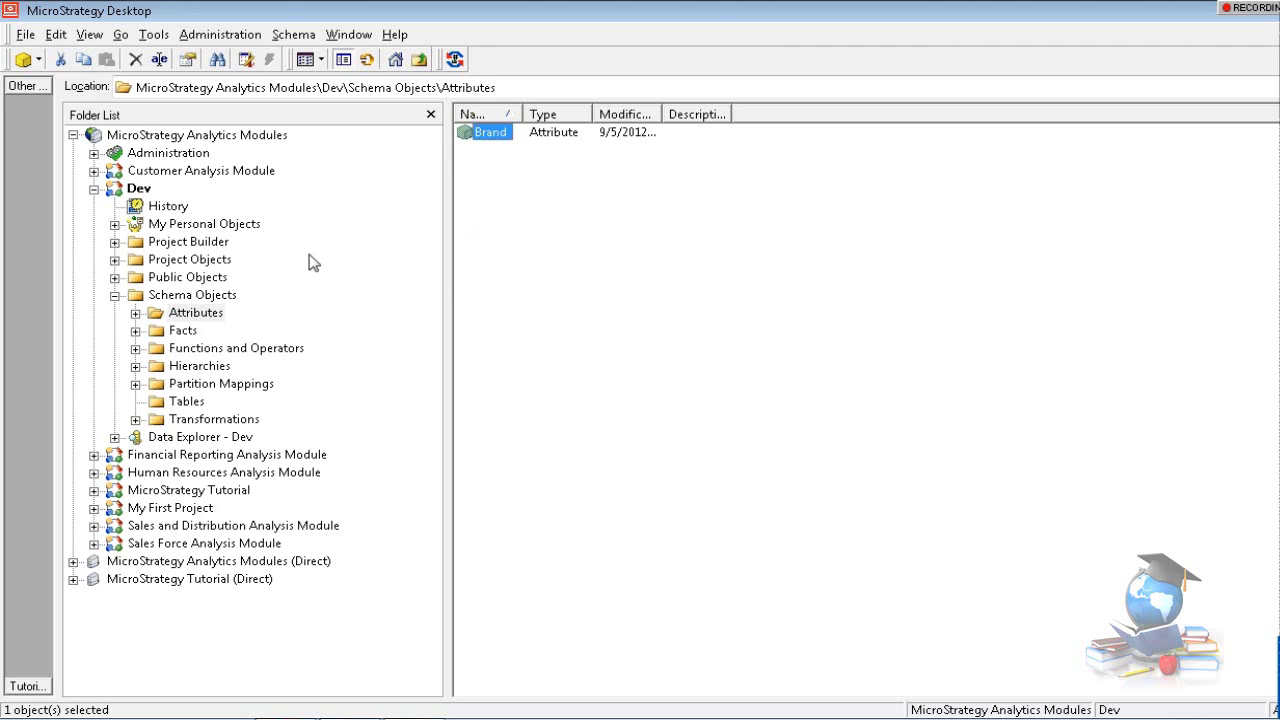
{"action": "left_click", "coordinate": [559, 265]}
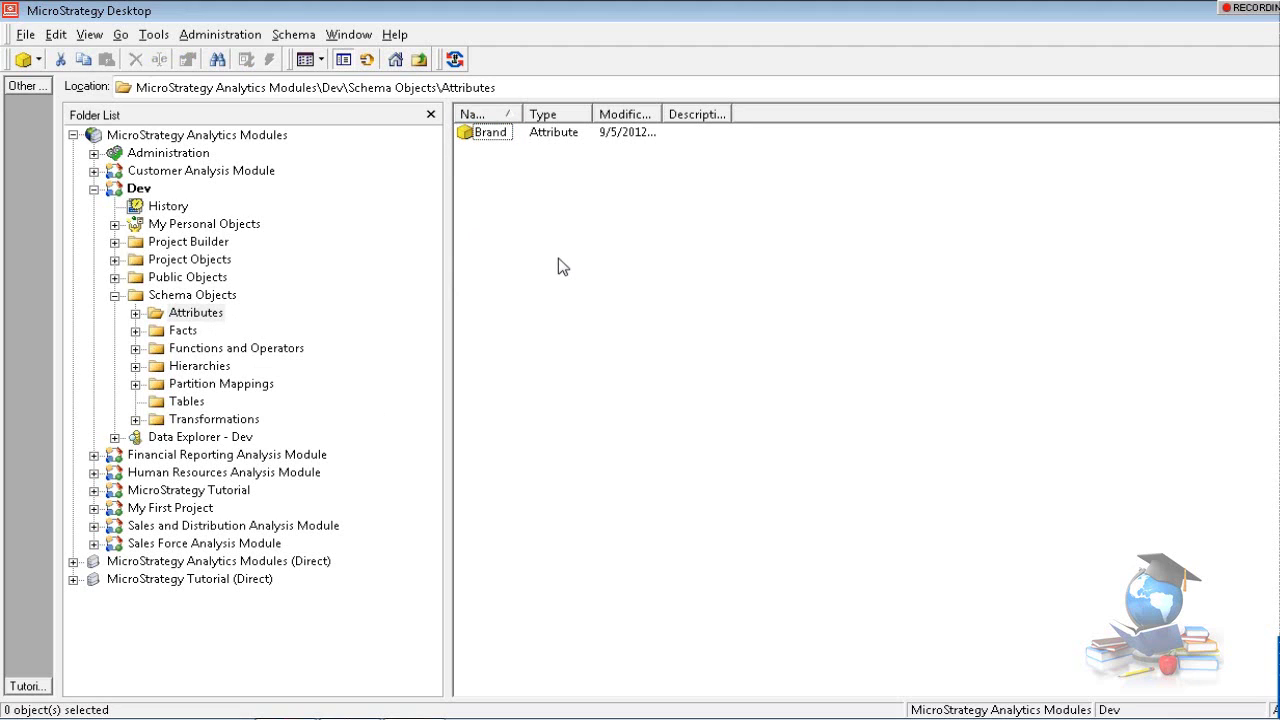
{"action": "right_click", "coordinate": [559, 264]}
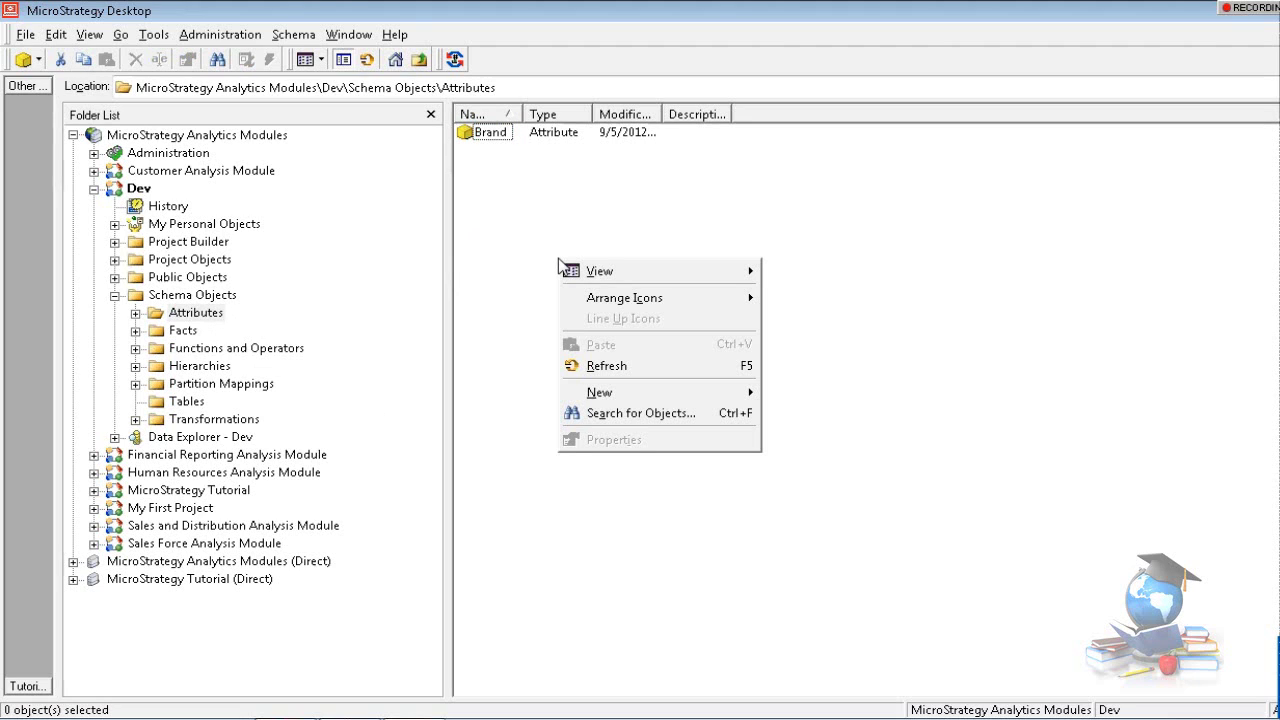
{"action": "mouse_move", "coordinate": [585, 276]}
{"action": "mouse_move", "coordinate": [625, 392]}
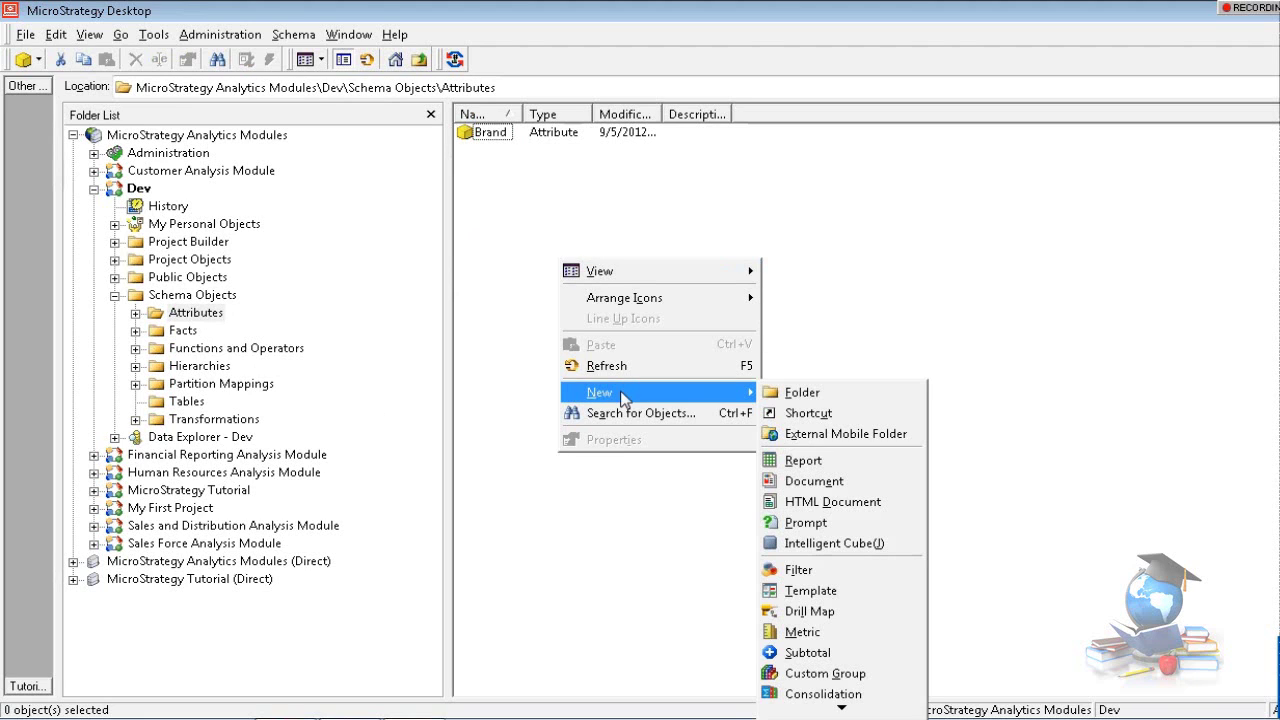
{"action": "left_click", "coordinate": [800, 462]}
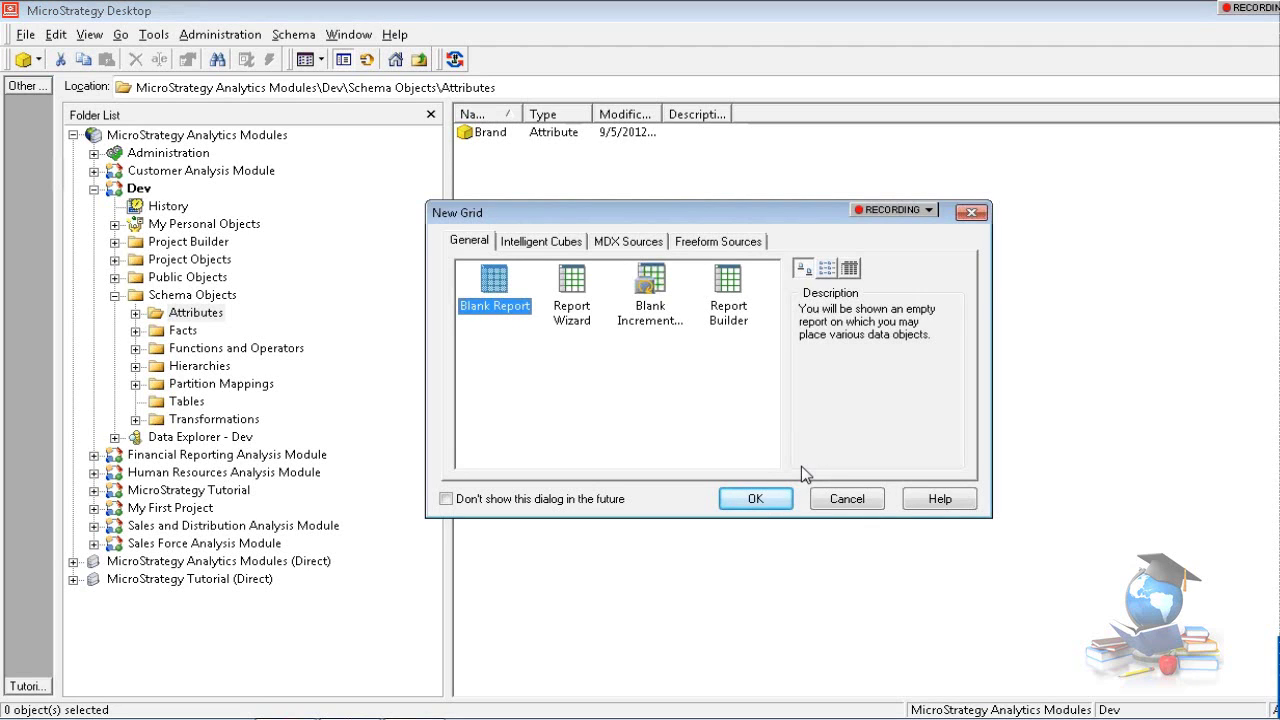
{"action": "left_click", "coordinate": [755, 498]}
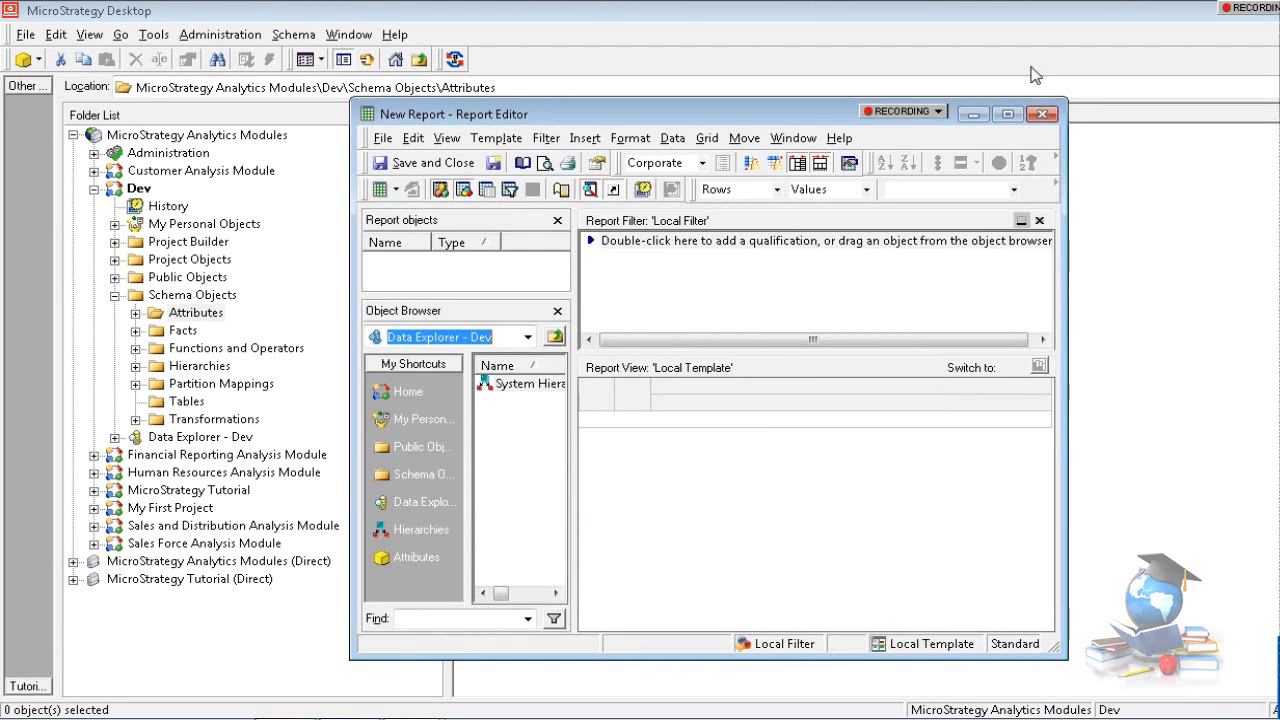
{"action": "left_click", "coordinate": [1009, 114]}
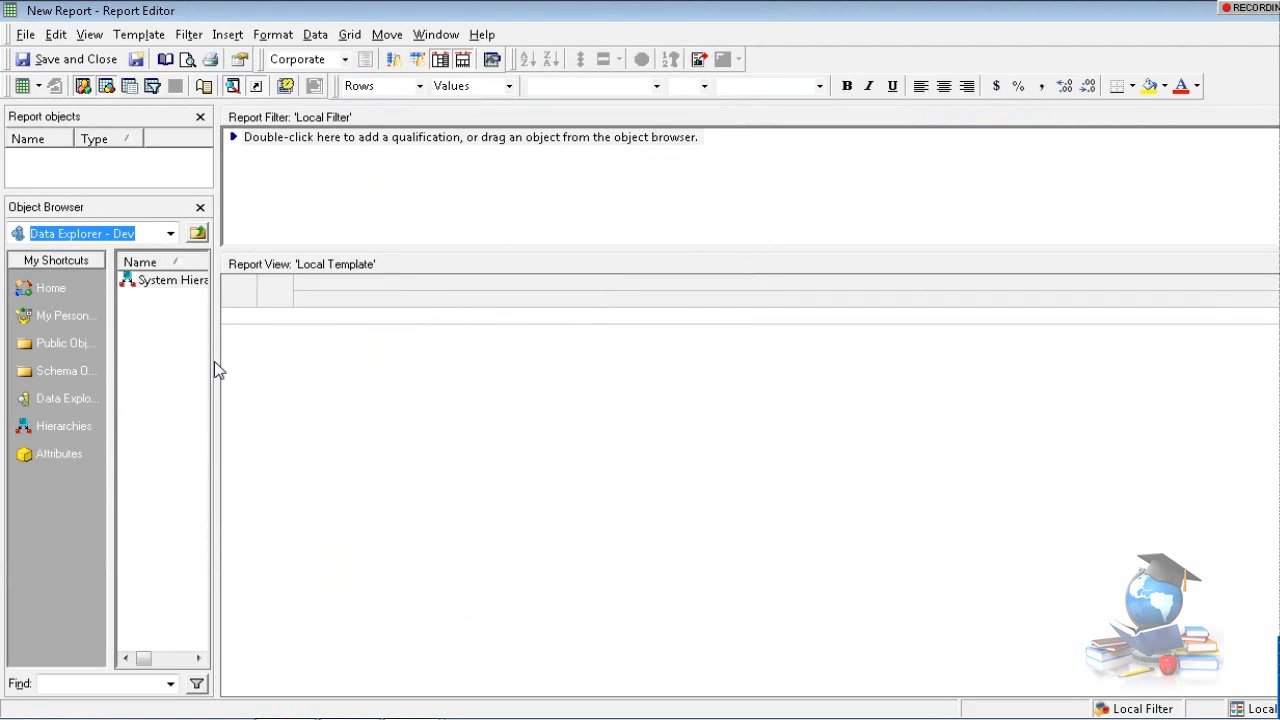
Find the Brand attribute among the project's attributes and add it to the report template.
{"action": "left_click", "coordinate": [66, 370]}
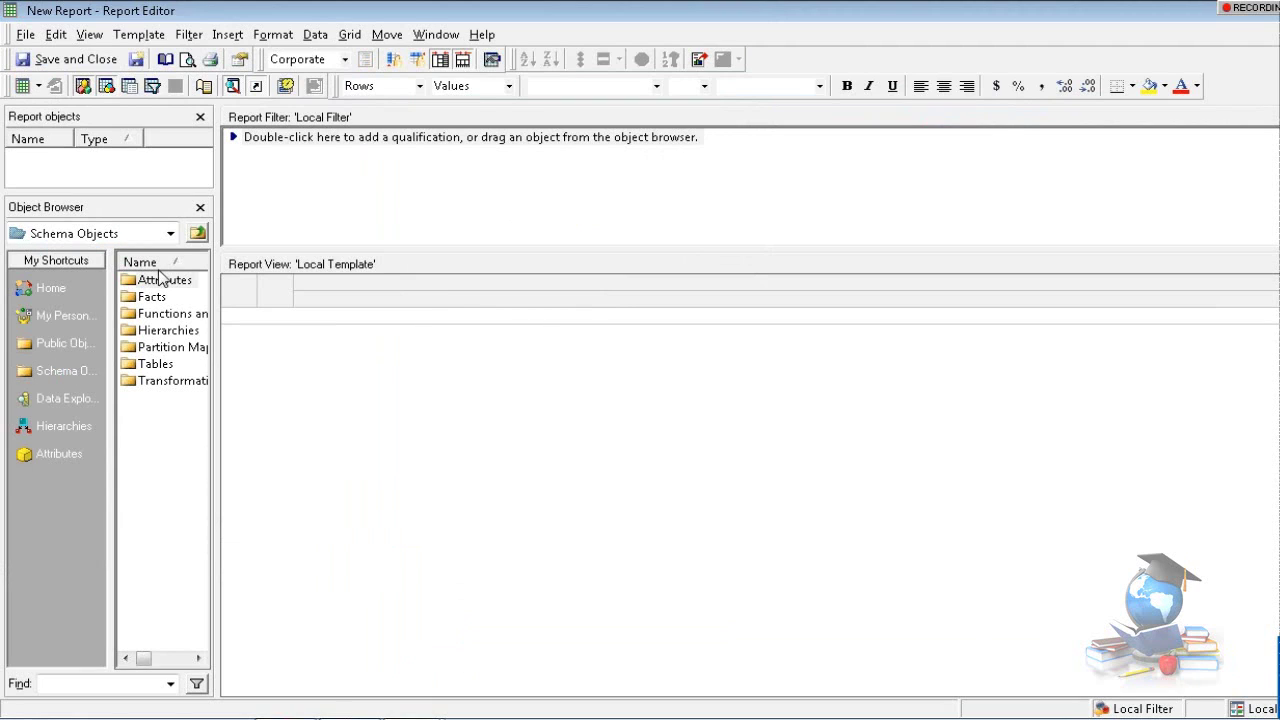
{"action": "left_click", "coordinate": [46, 452]}
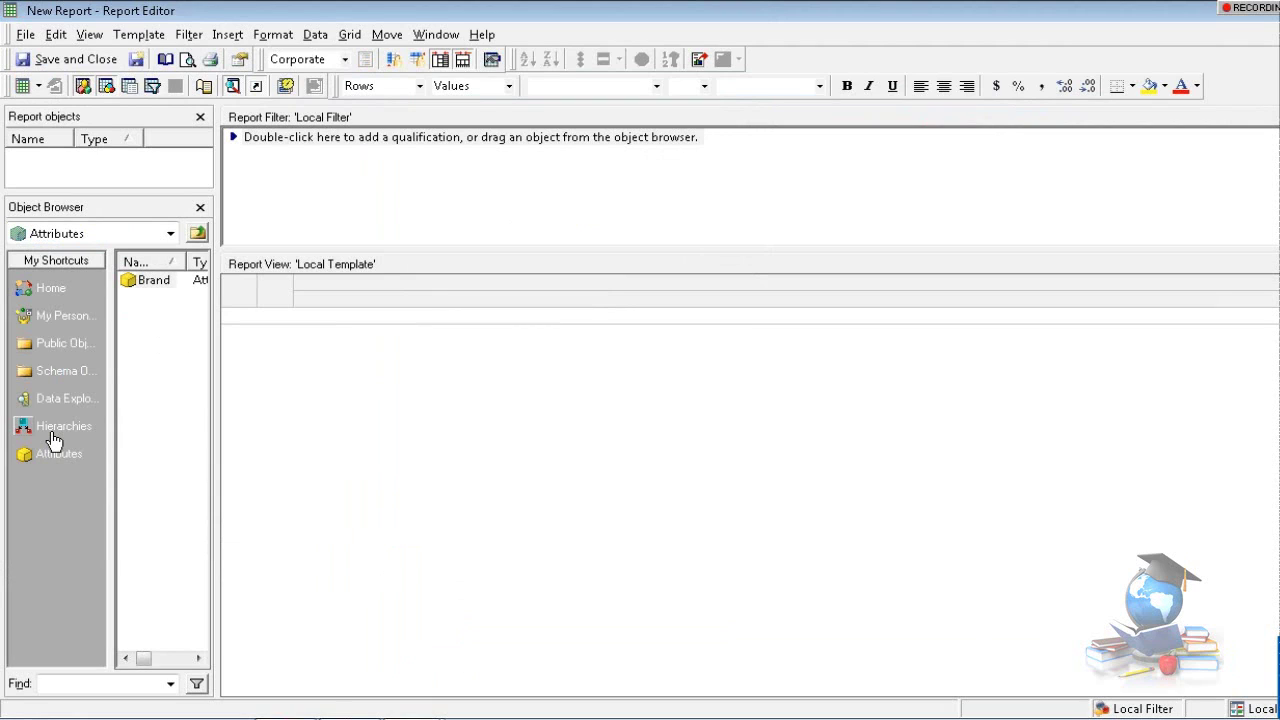
{"action": "right_click", "coordinate": [154, 286]}
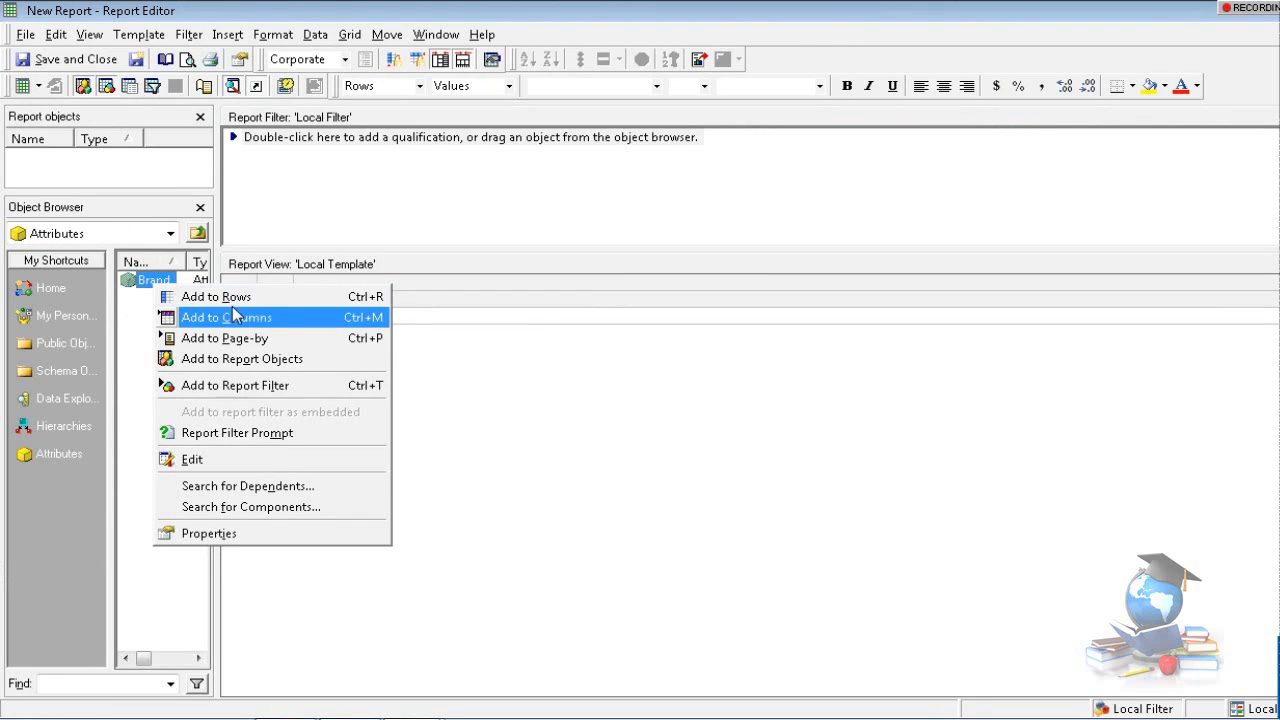
{"action": "left_click", "coordinate": [131, 355]}
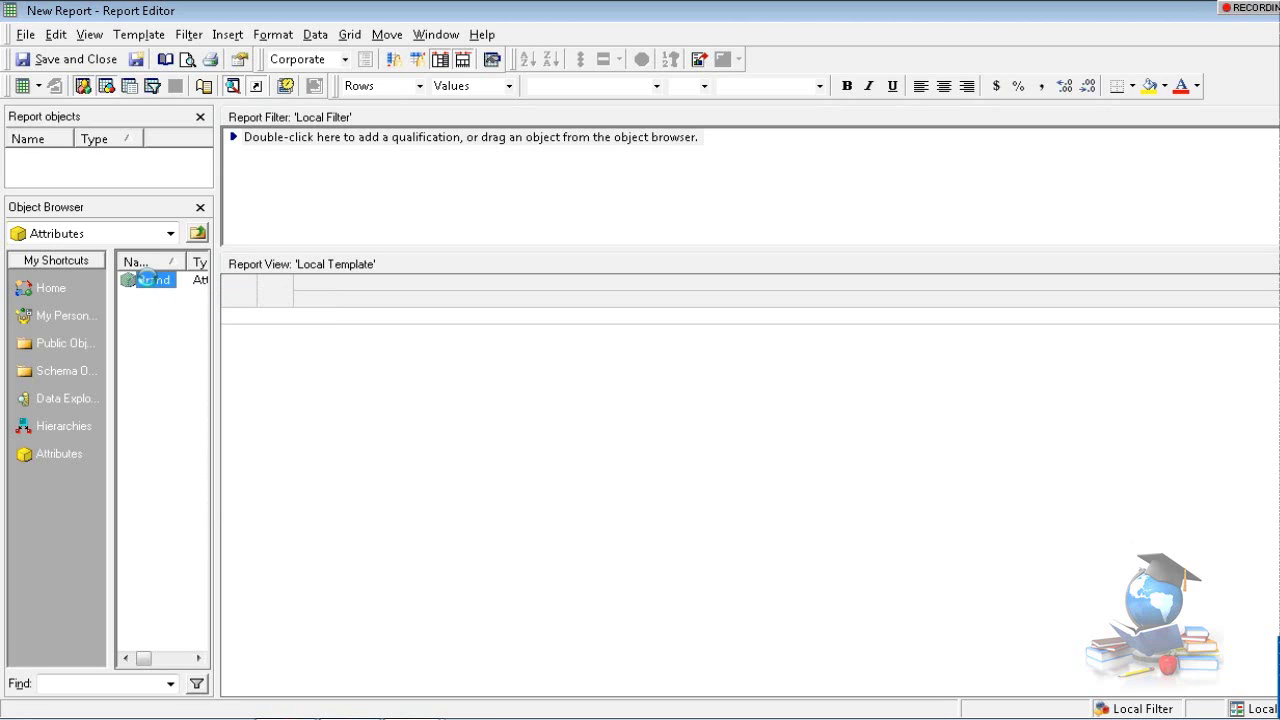
{"action": "double_click", "coordinate": [150, 280]}
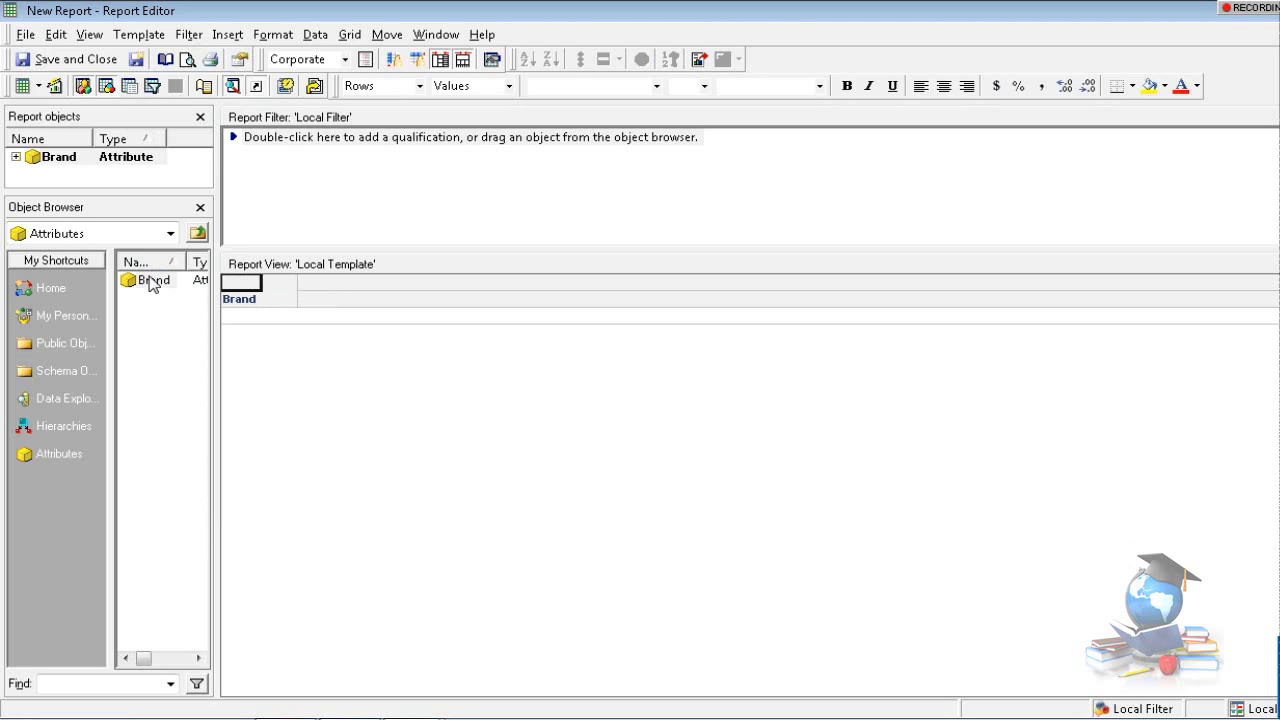
Switch the Brand report to SQL View to examine the SQL generated for it.
{"action": "left_click", "coordinate": [39, 87]}
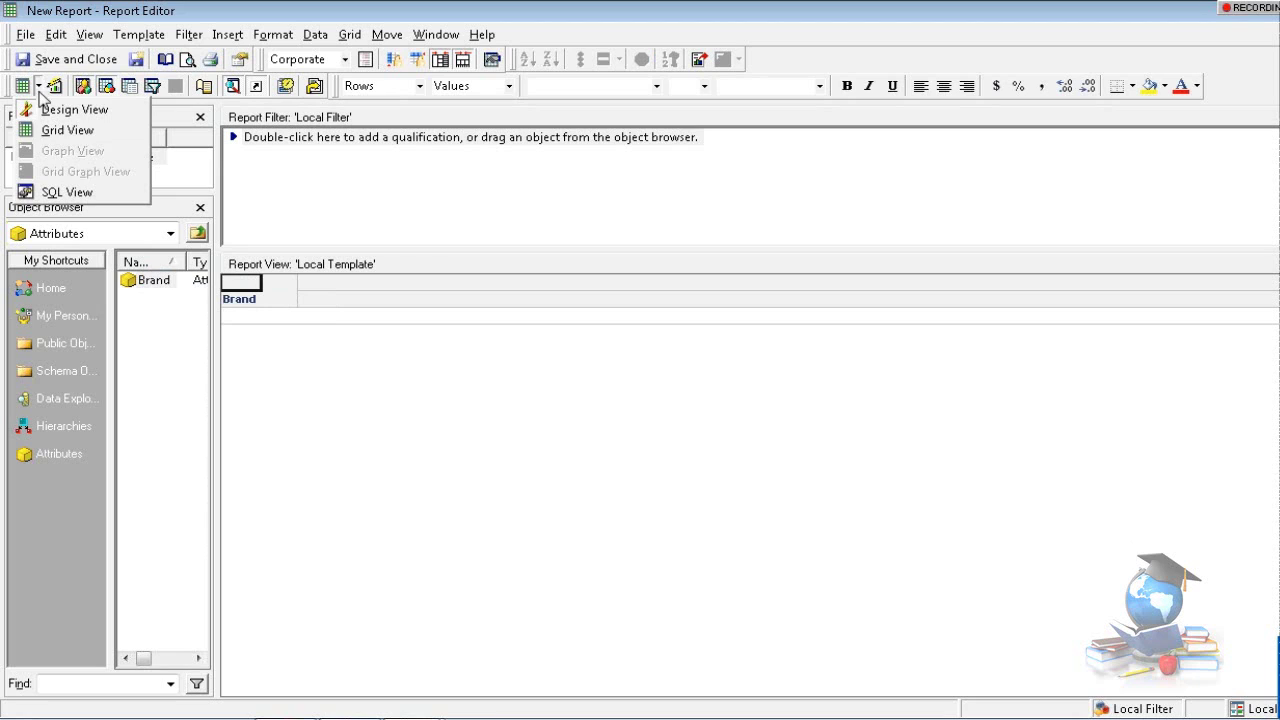
{"action": "left_click", "coordinate": [50, 109]}
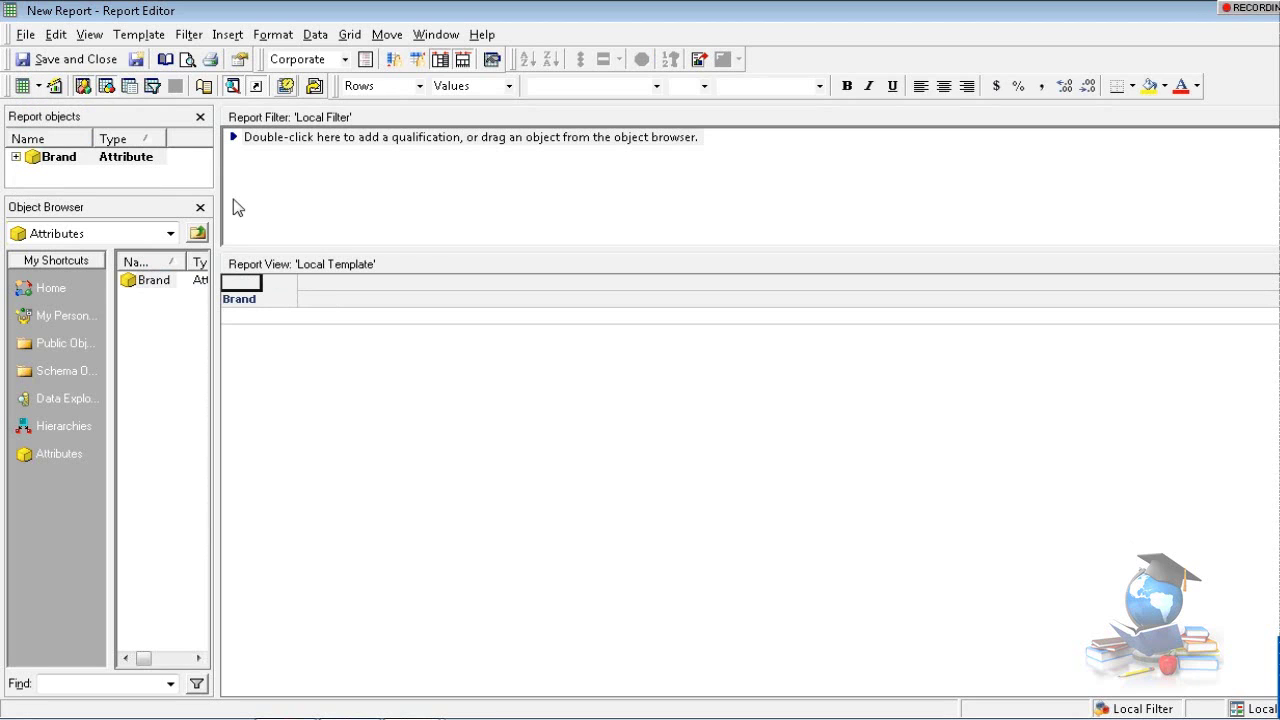
{"action": "left_click", "coordinate": [39, 87]}
{"action": "left_click", "coordinate": [40, 88]}
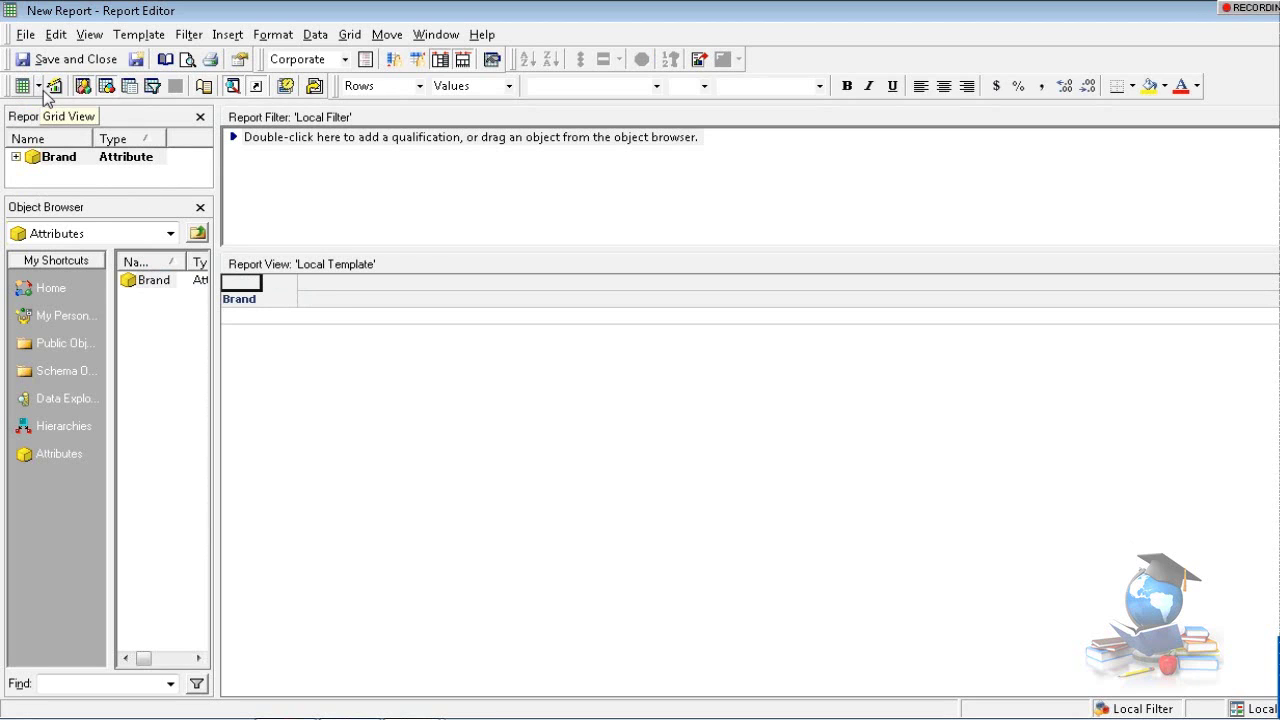
{"action": "left_click", "coordinate": [39, 88]}
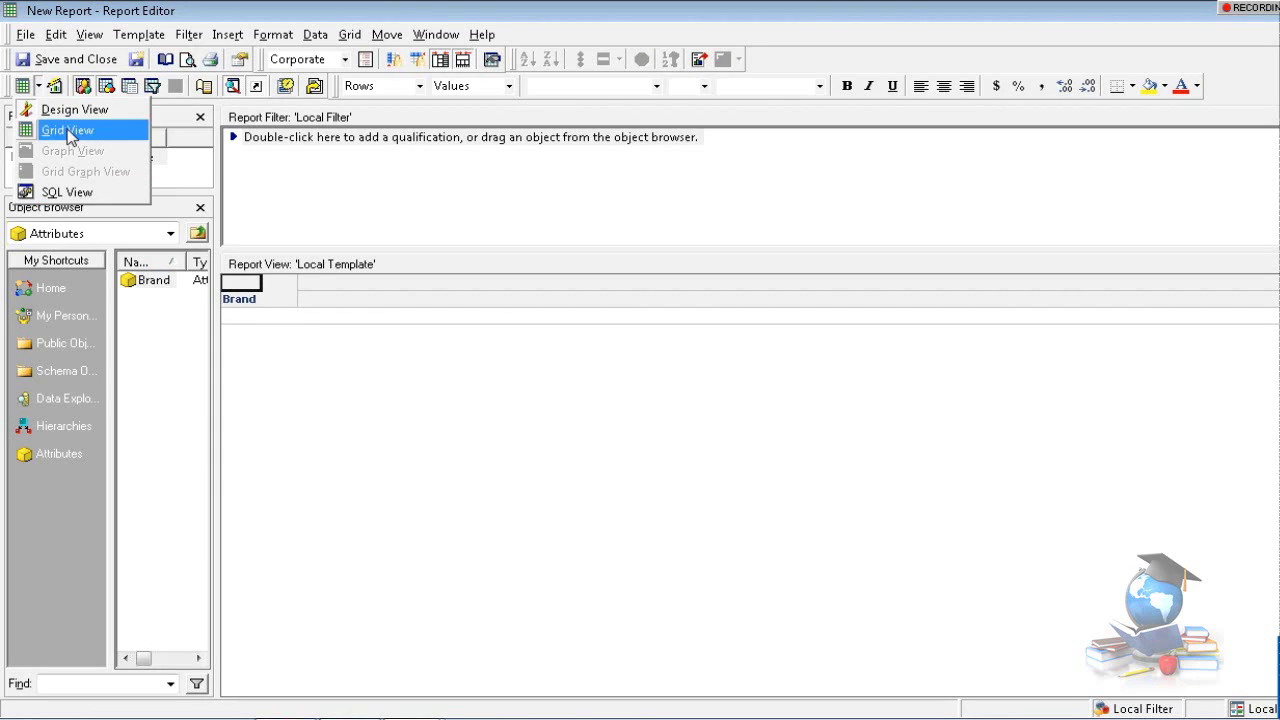
{"action": "left_click", "coordinate": [67, 192]}
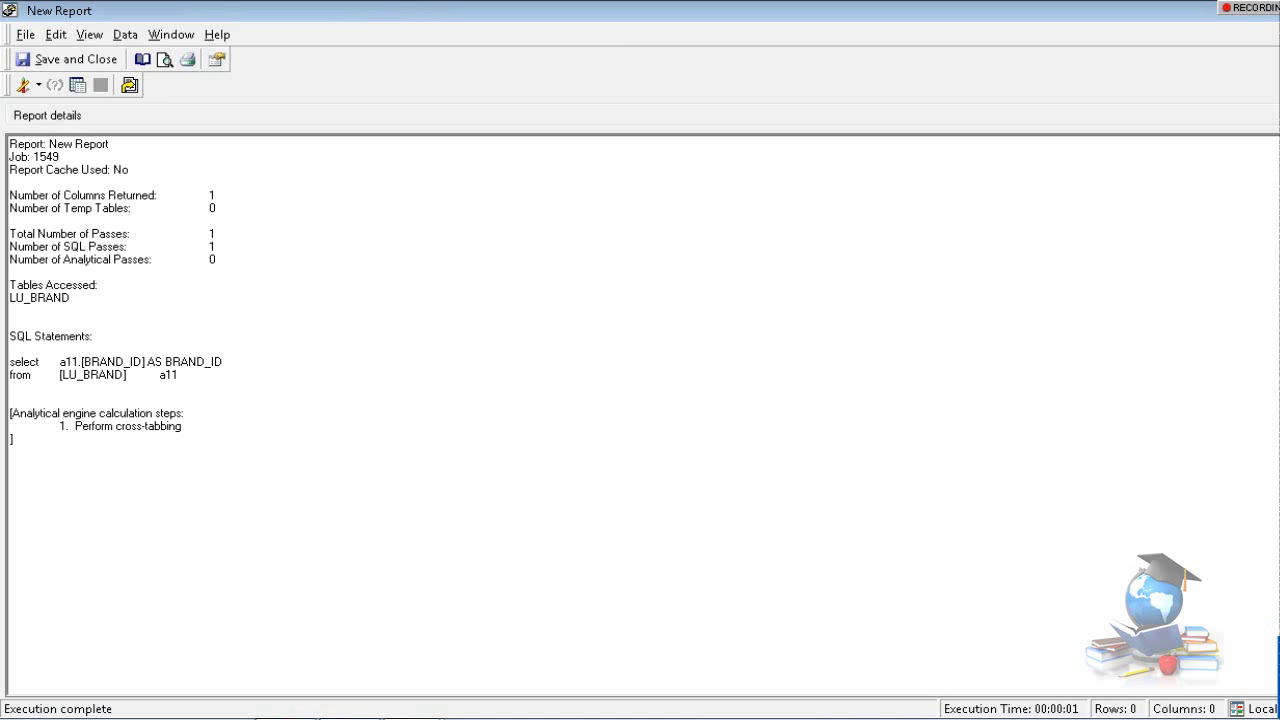
Run the Brand report in Grid View, and check its execution details in SQL View.
{"action": "left_click", "coordinate": [40, 86]}
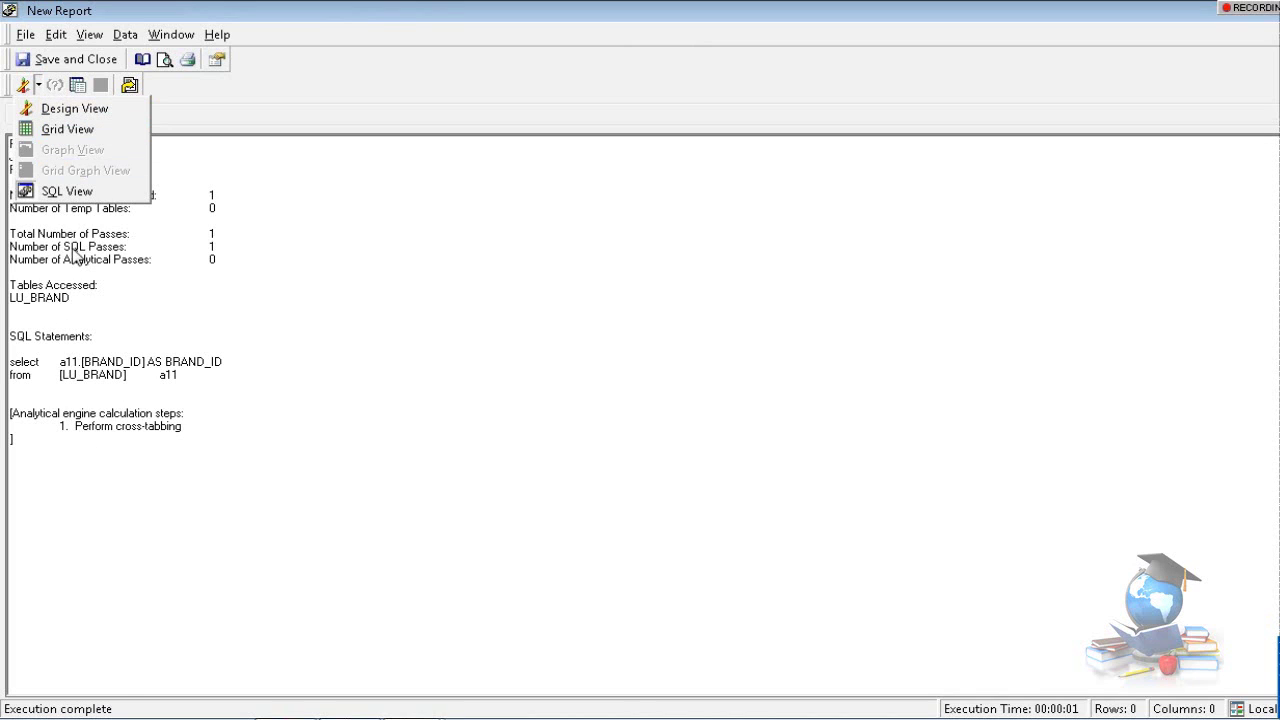
{"action": "left_click", "coordinate": [68, 130]}
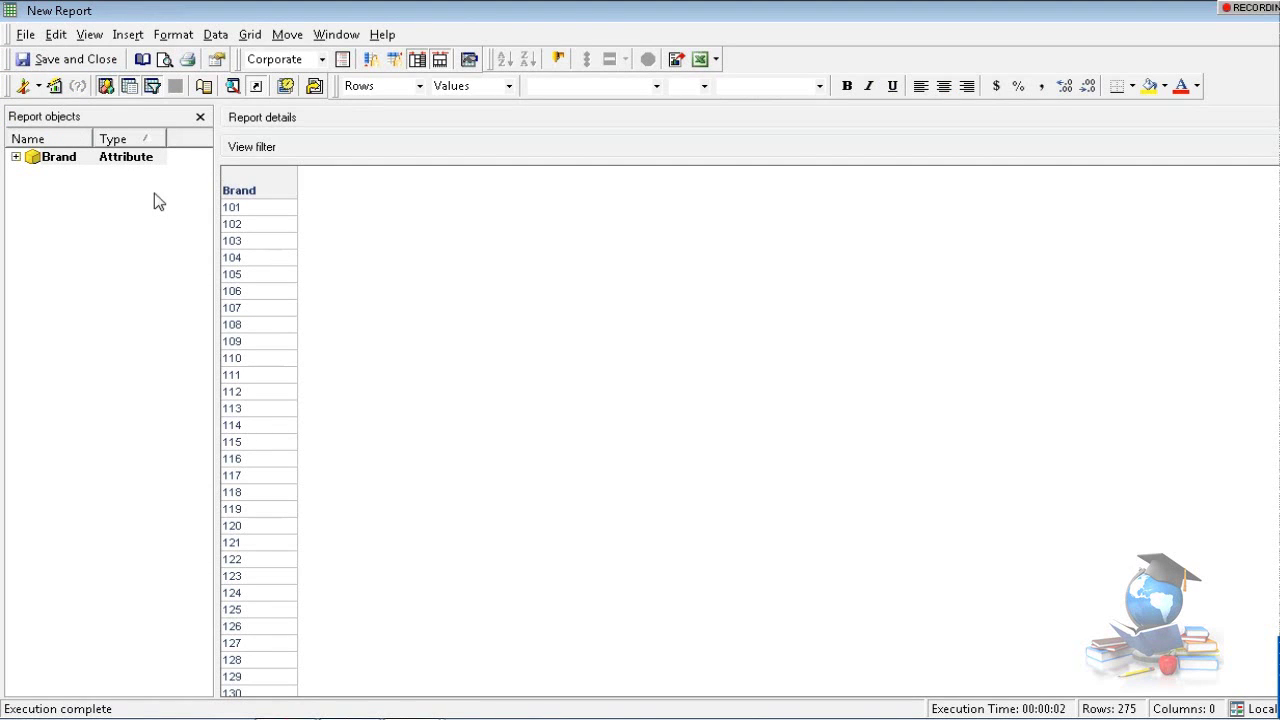
{"action": "left_click", "coordinate": [38, 86]}
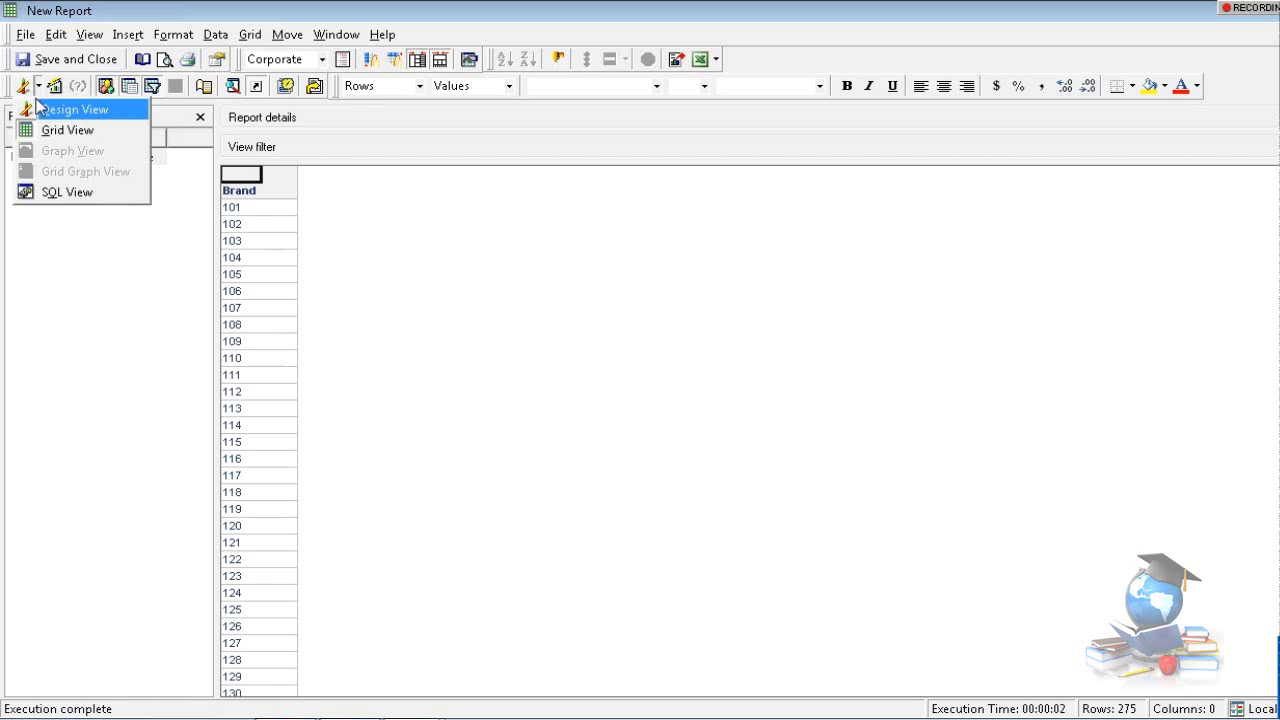
{"action": "left_click", "coordinate": [60, 109]}
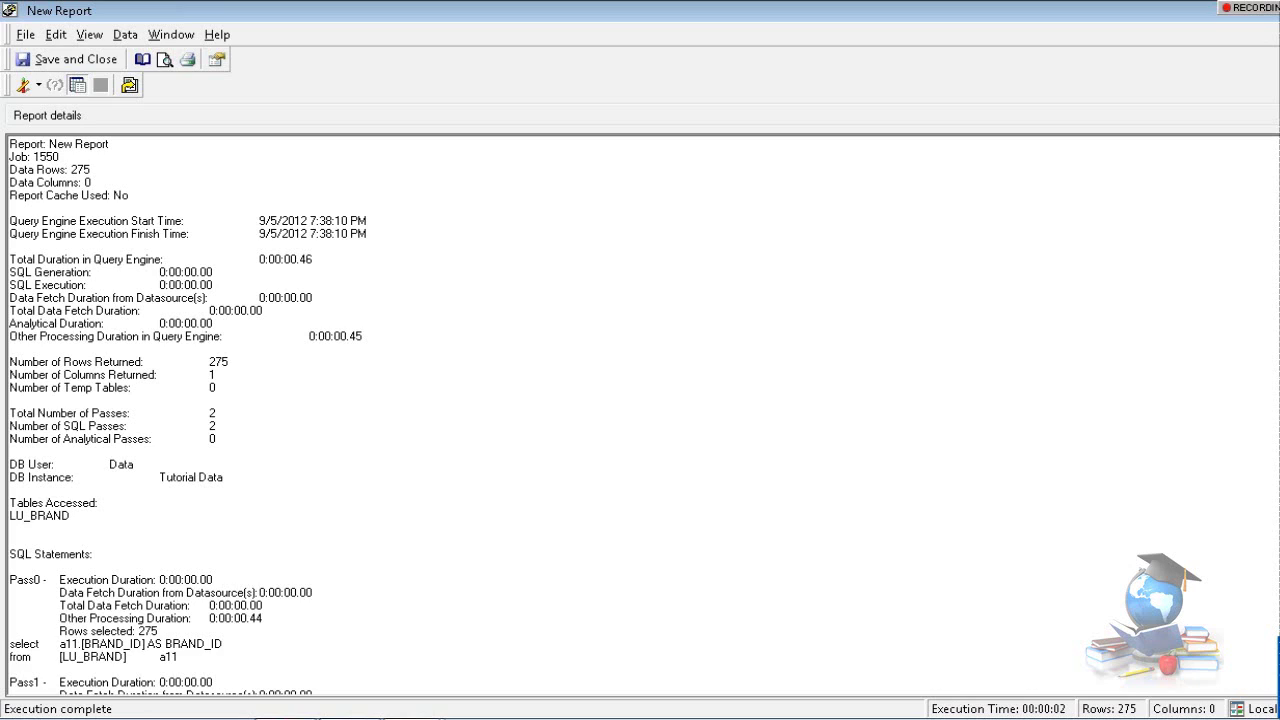
Return the Brand report to Design View and look over the setting categories in its VLDB Properties.
{"action": "left_click", "coordinate": [39, 85]}
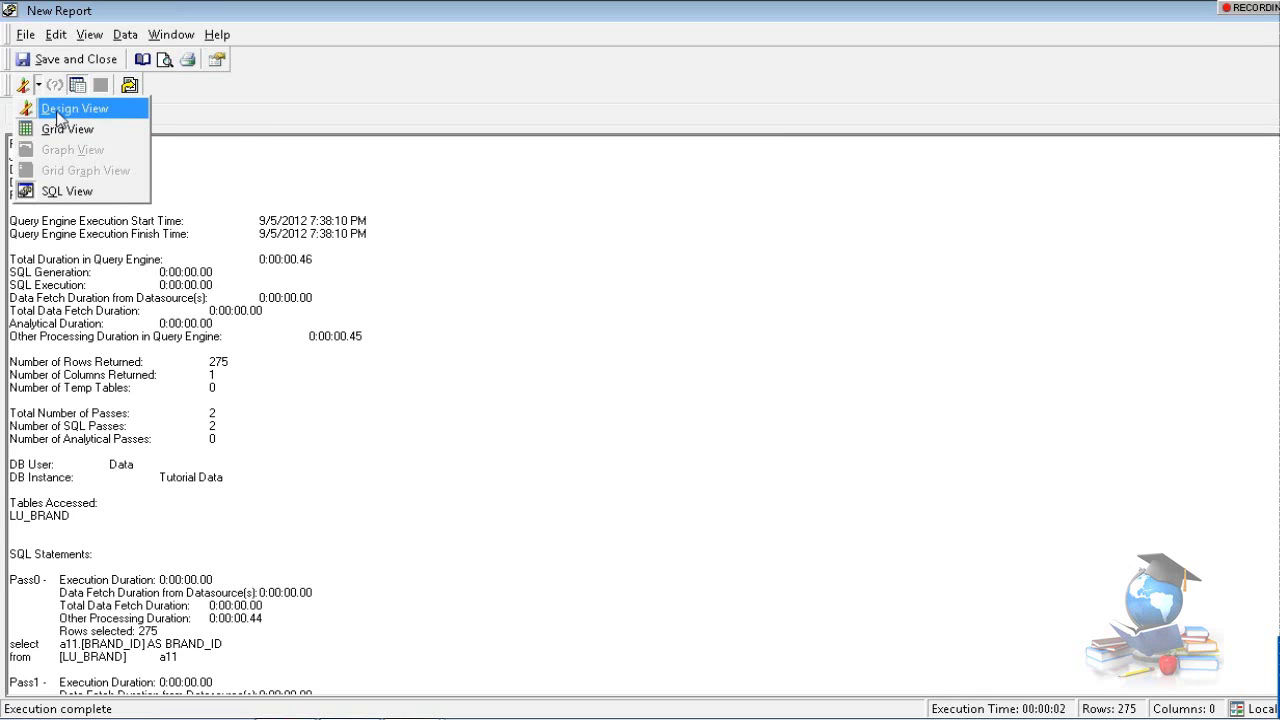
{"action": "left_click", "coordinate": [57, 112]}
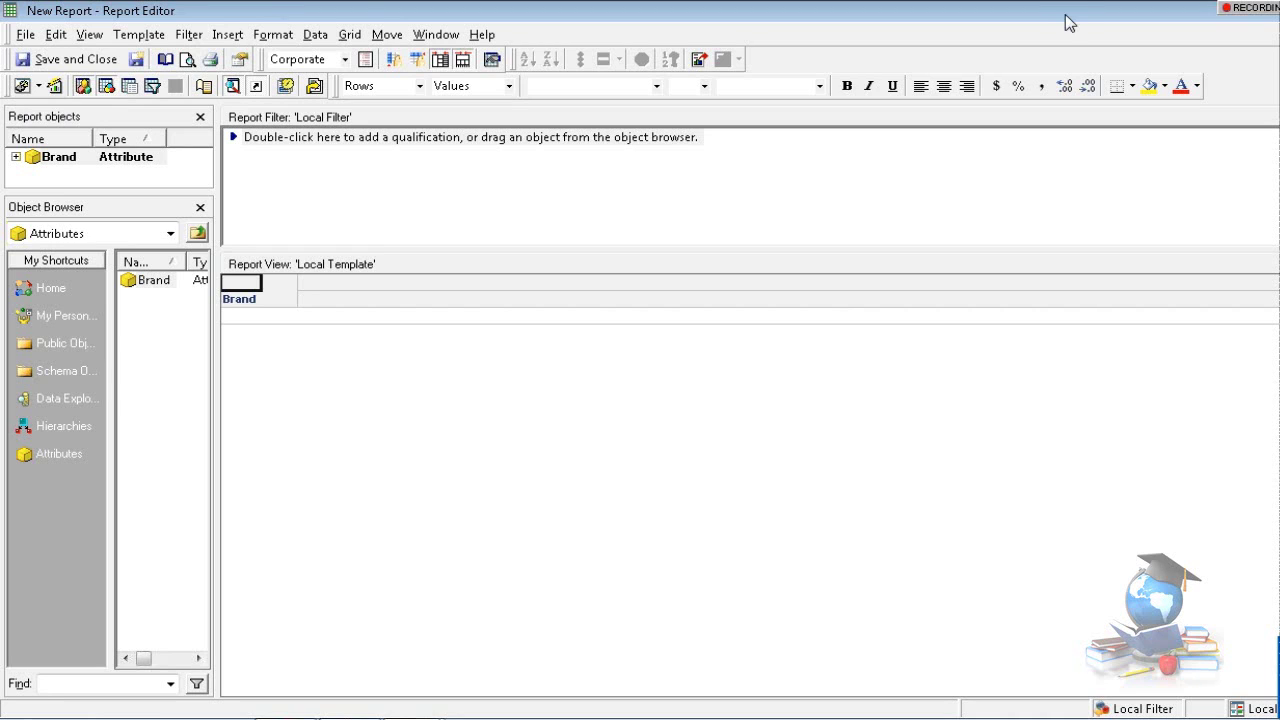
{"action": "left_click", "coordinate": [314, 35]}
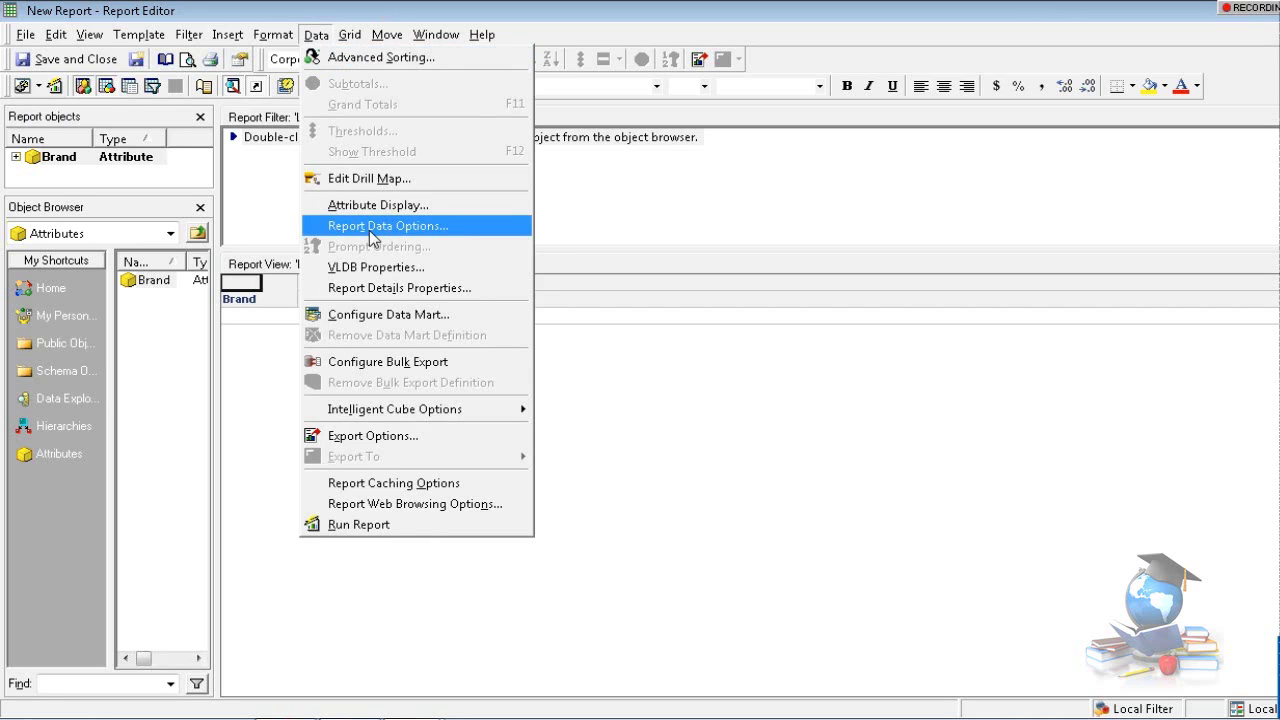
{"action": "left_click", "coordinate": [372, 268]}
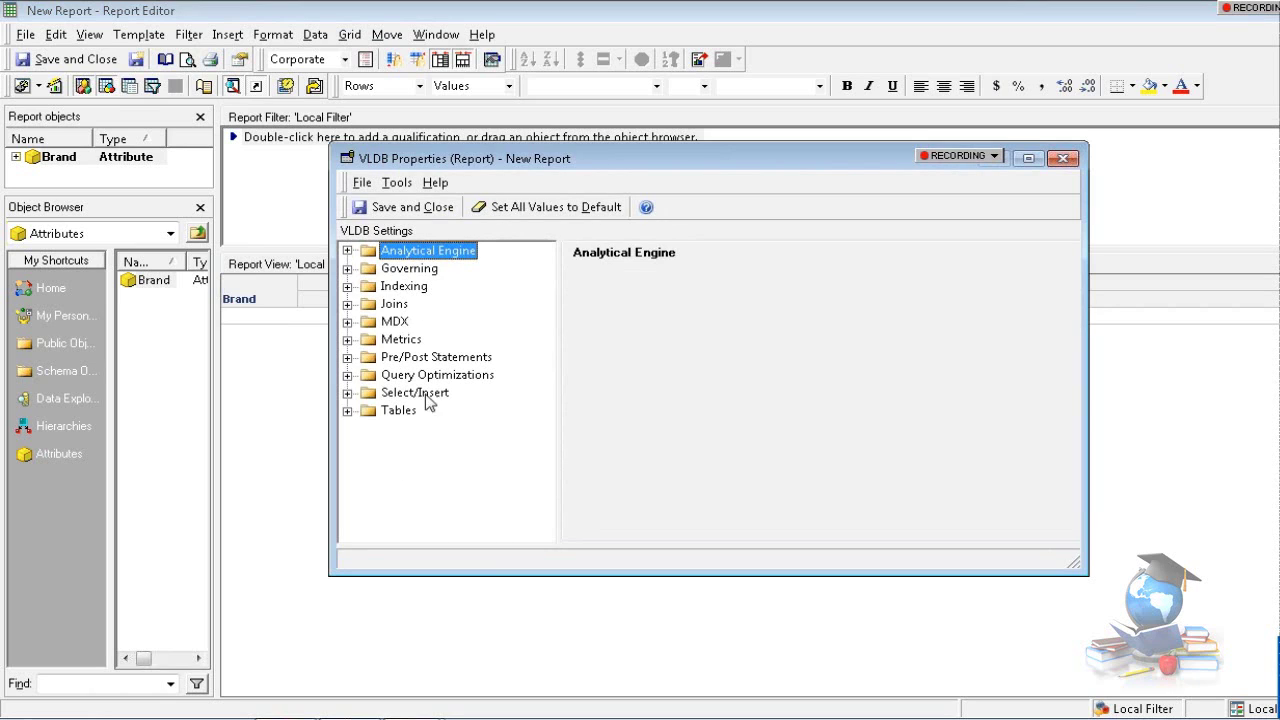
{"action": "left_click", "coordinate": [1064, 160]}
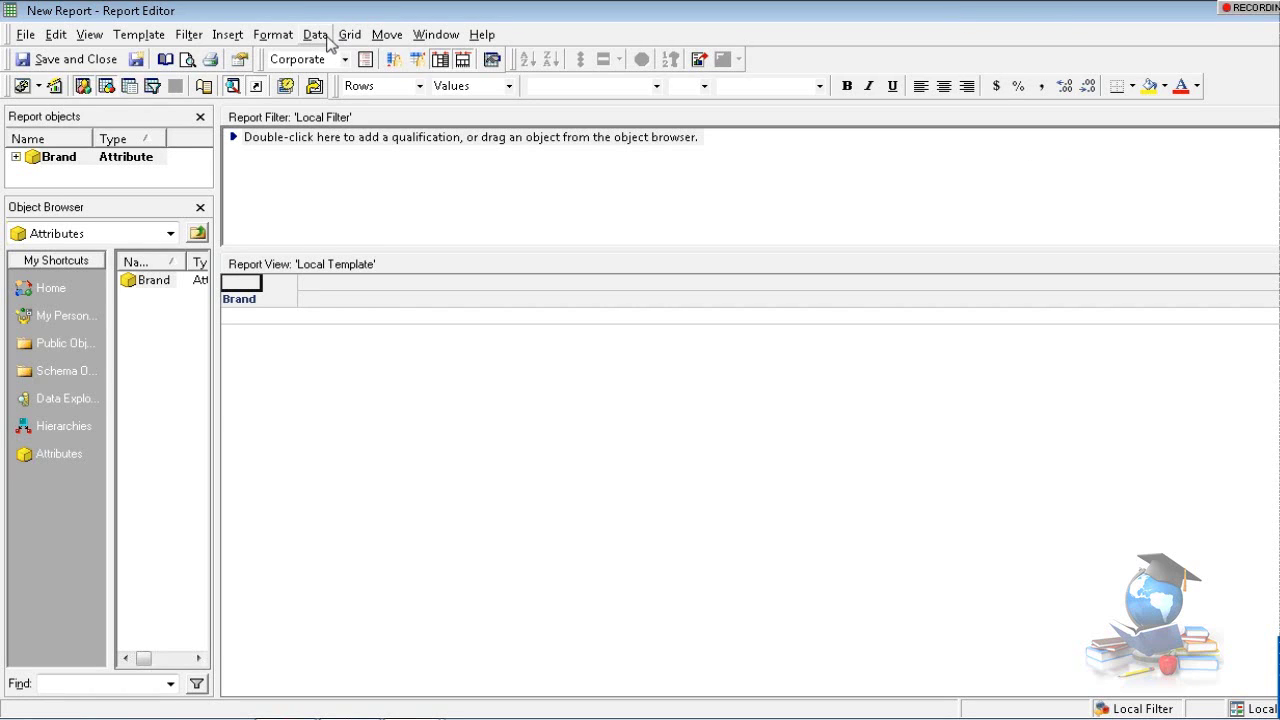
Examine the Sub Query Type options under Query Optimizations in the report's VLDB Properties, and close the report without saving it.
{"action": "left_click", "coordinate": [315, 35]}
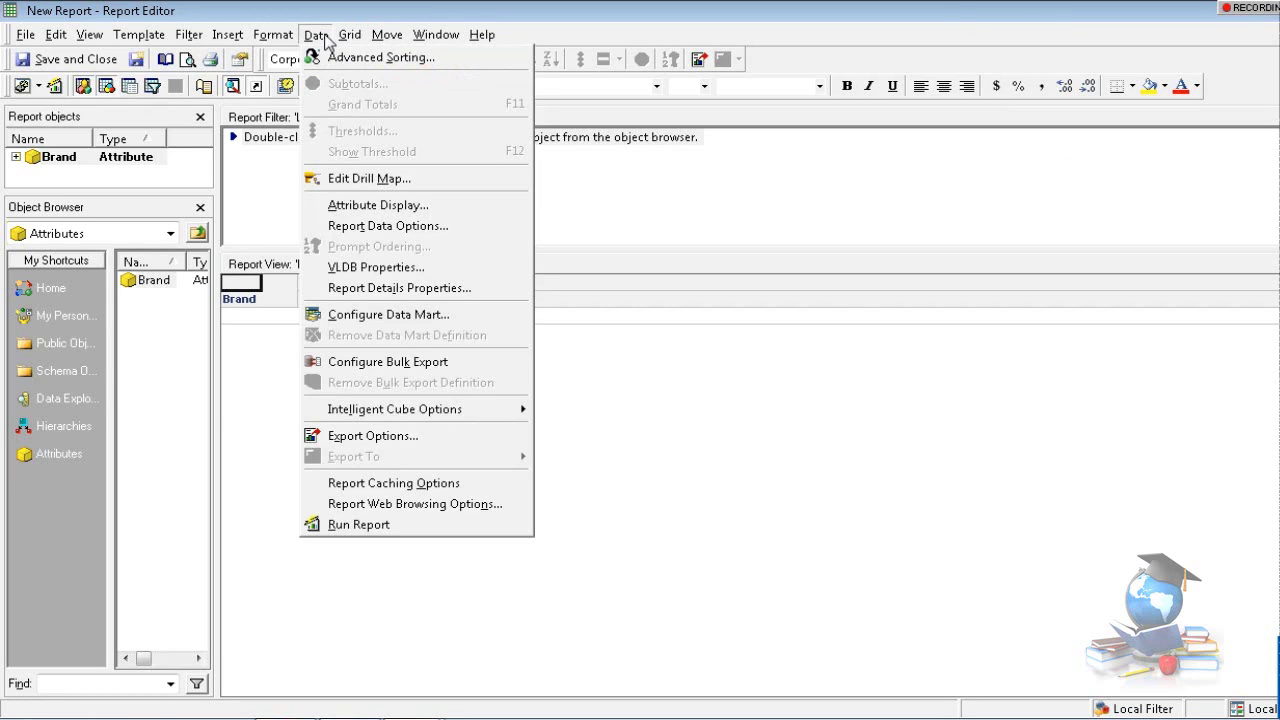
{"action": "left_click", "coordinate": [372, 266]}
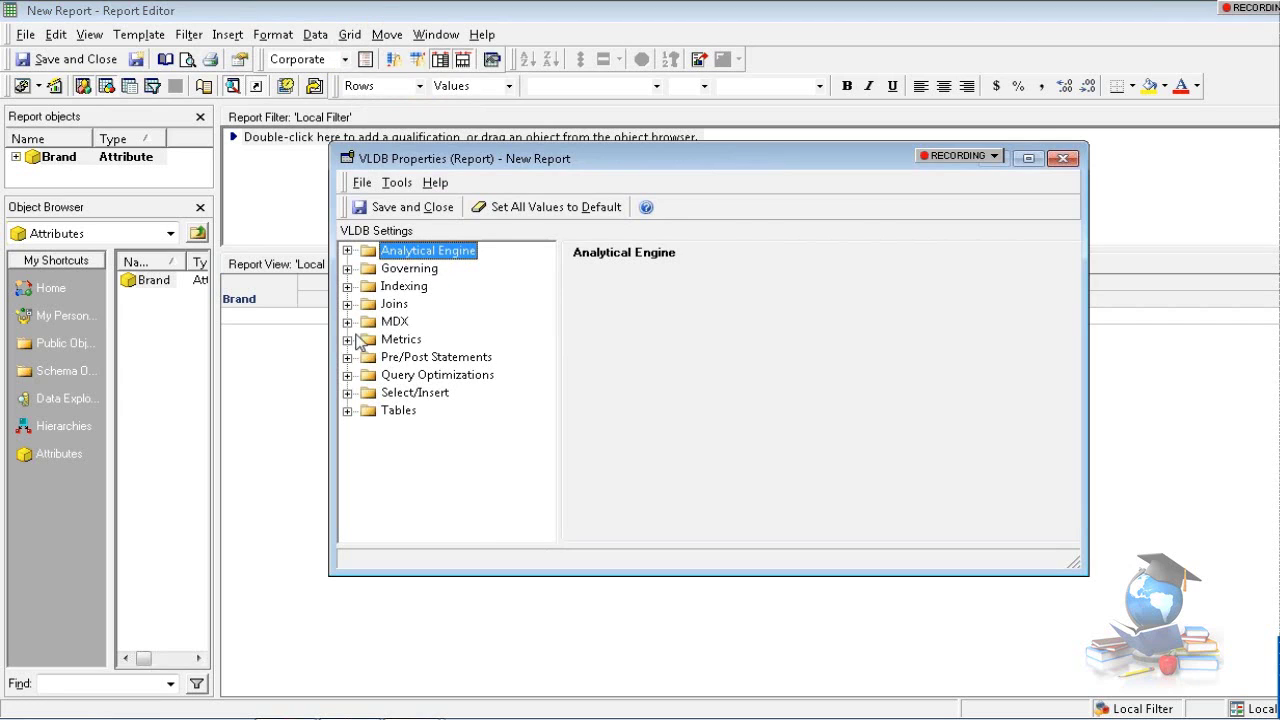
{"action": "left_click", "coordinate": [347, 375]}
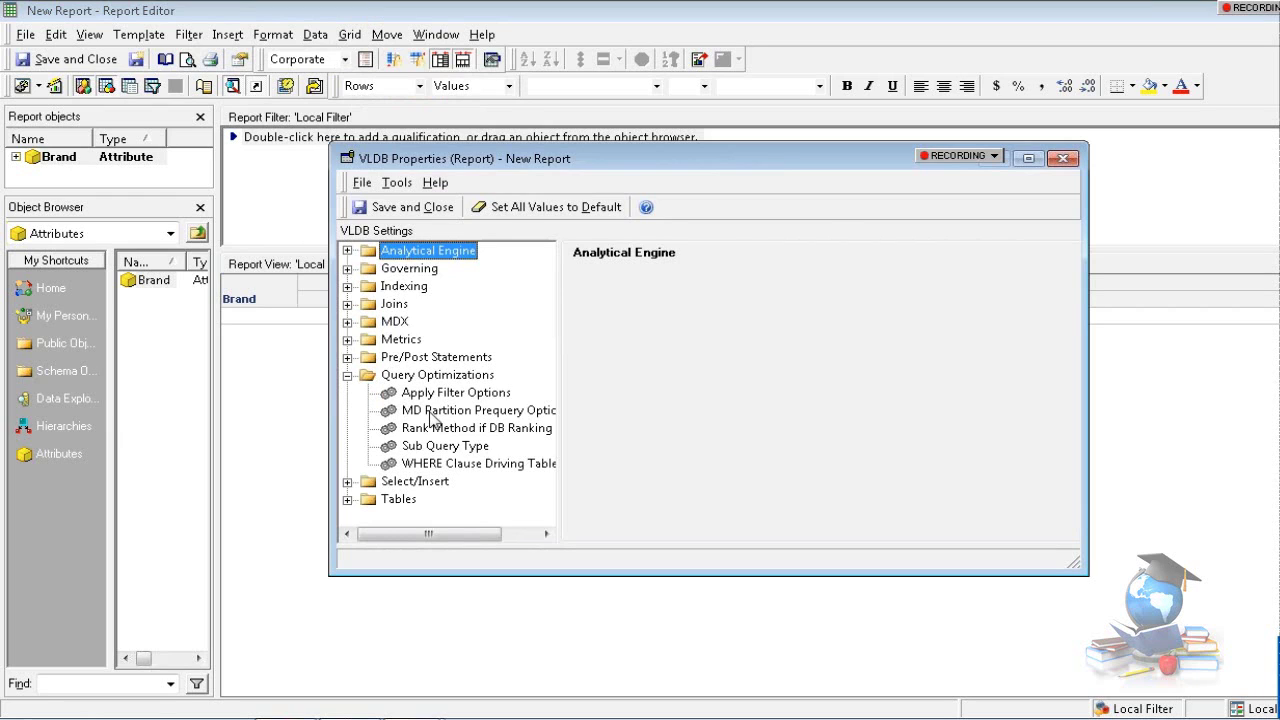
{"action": "left_click", "coordinate": [432, 447]}
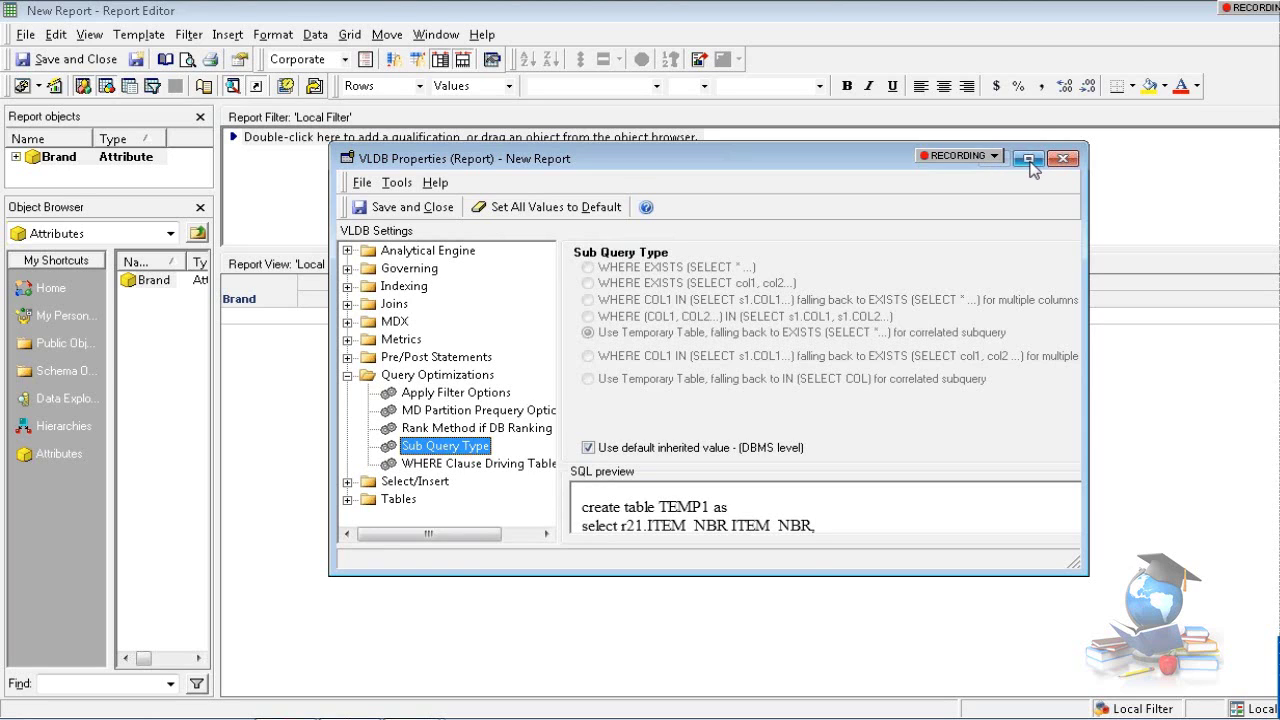
{"action": "left_click", "coordinate": [1064, 160]}
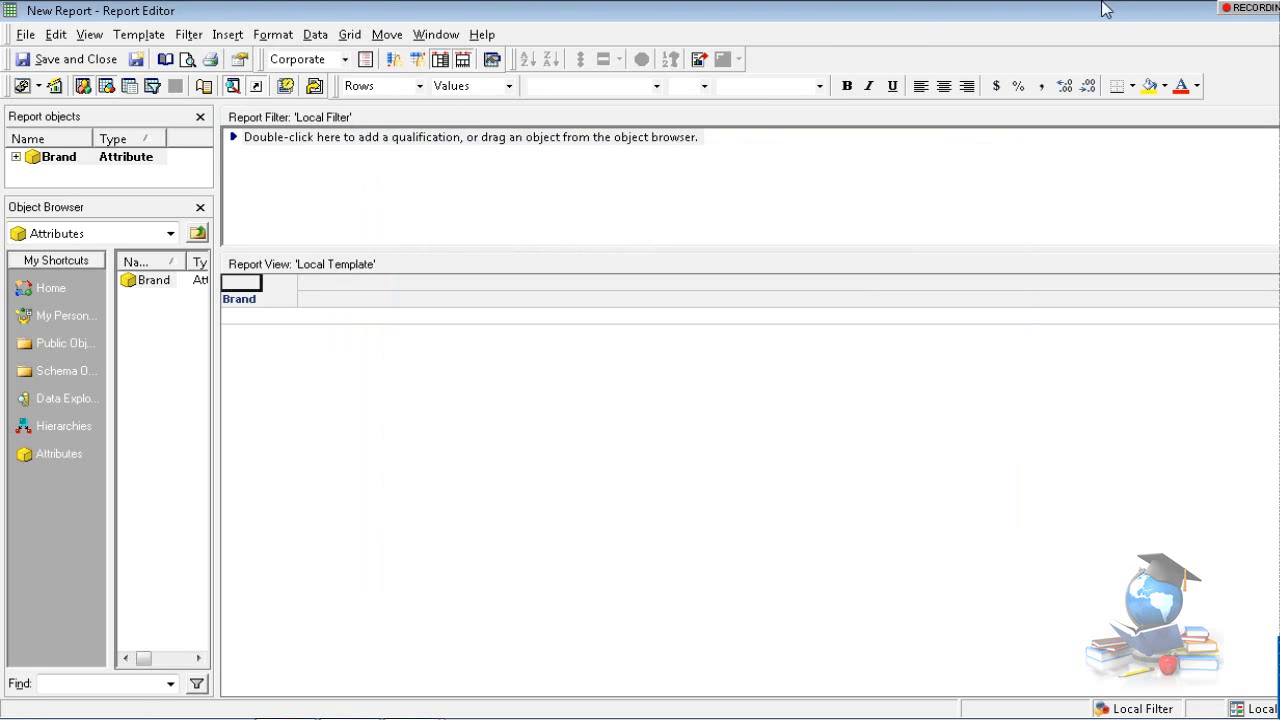
{"action": "key", "text": "alt+F4"}
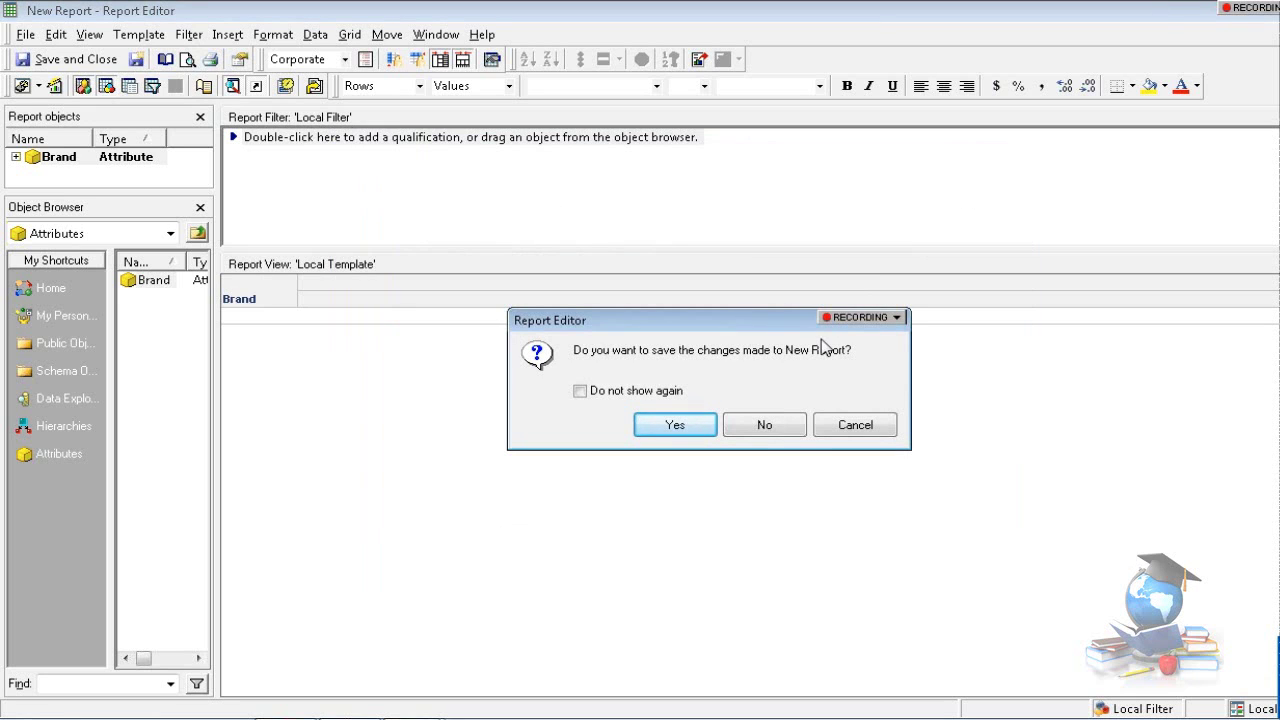
{"action": "left_click", "coordinate": [779, 430]}
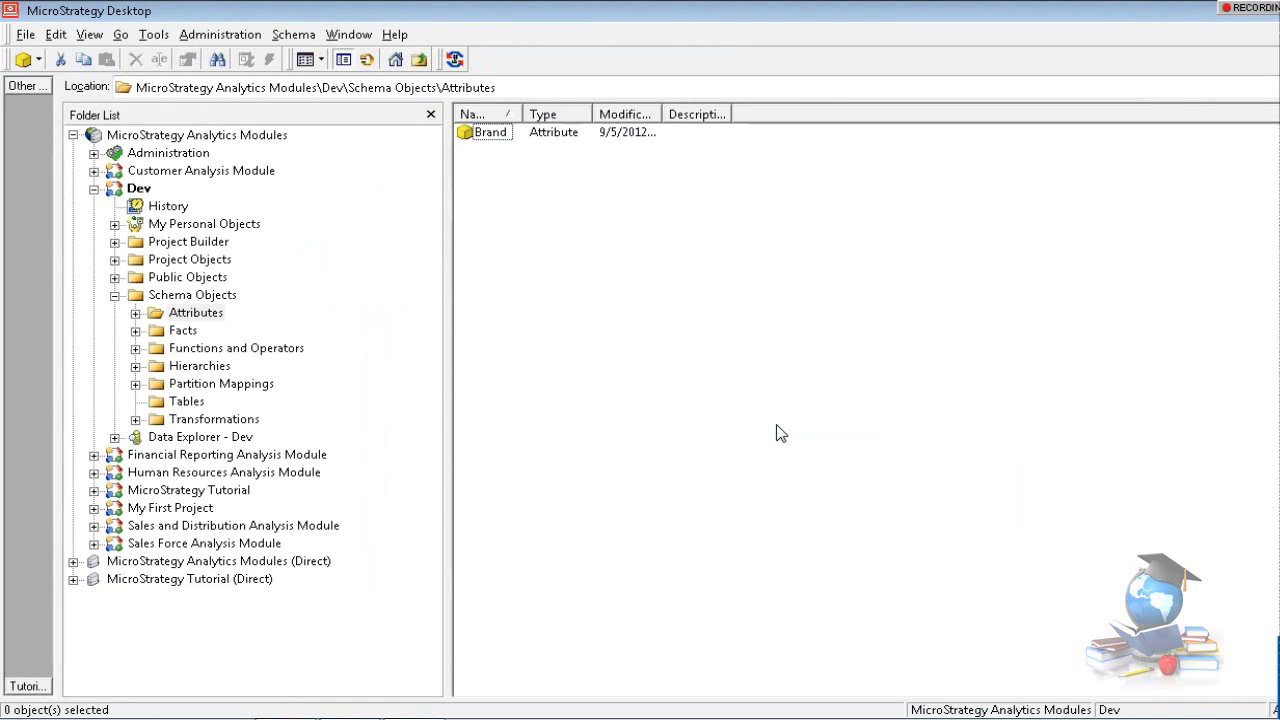